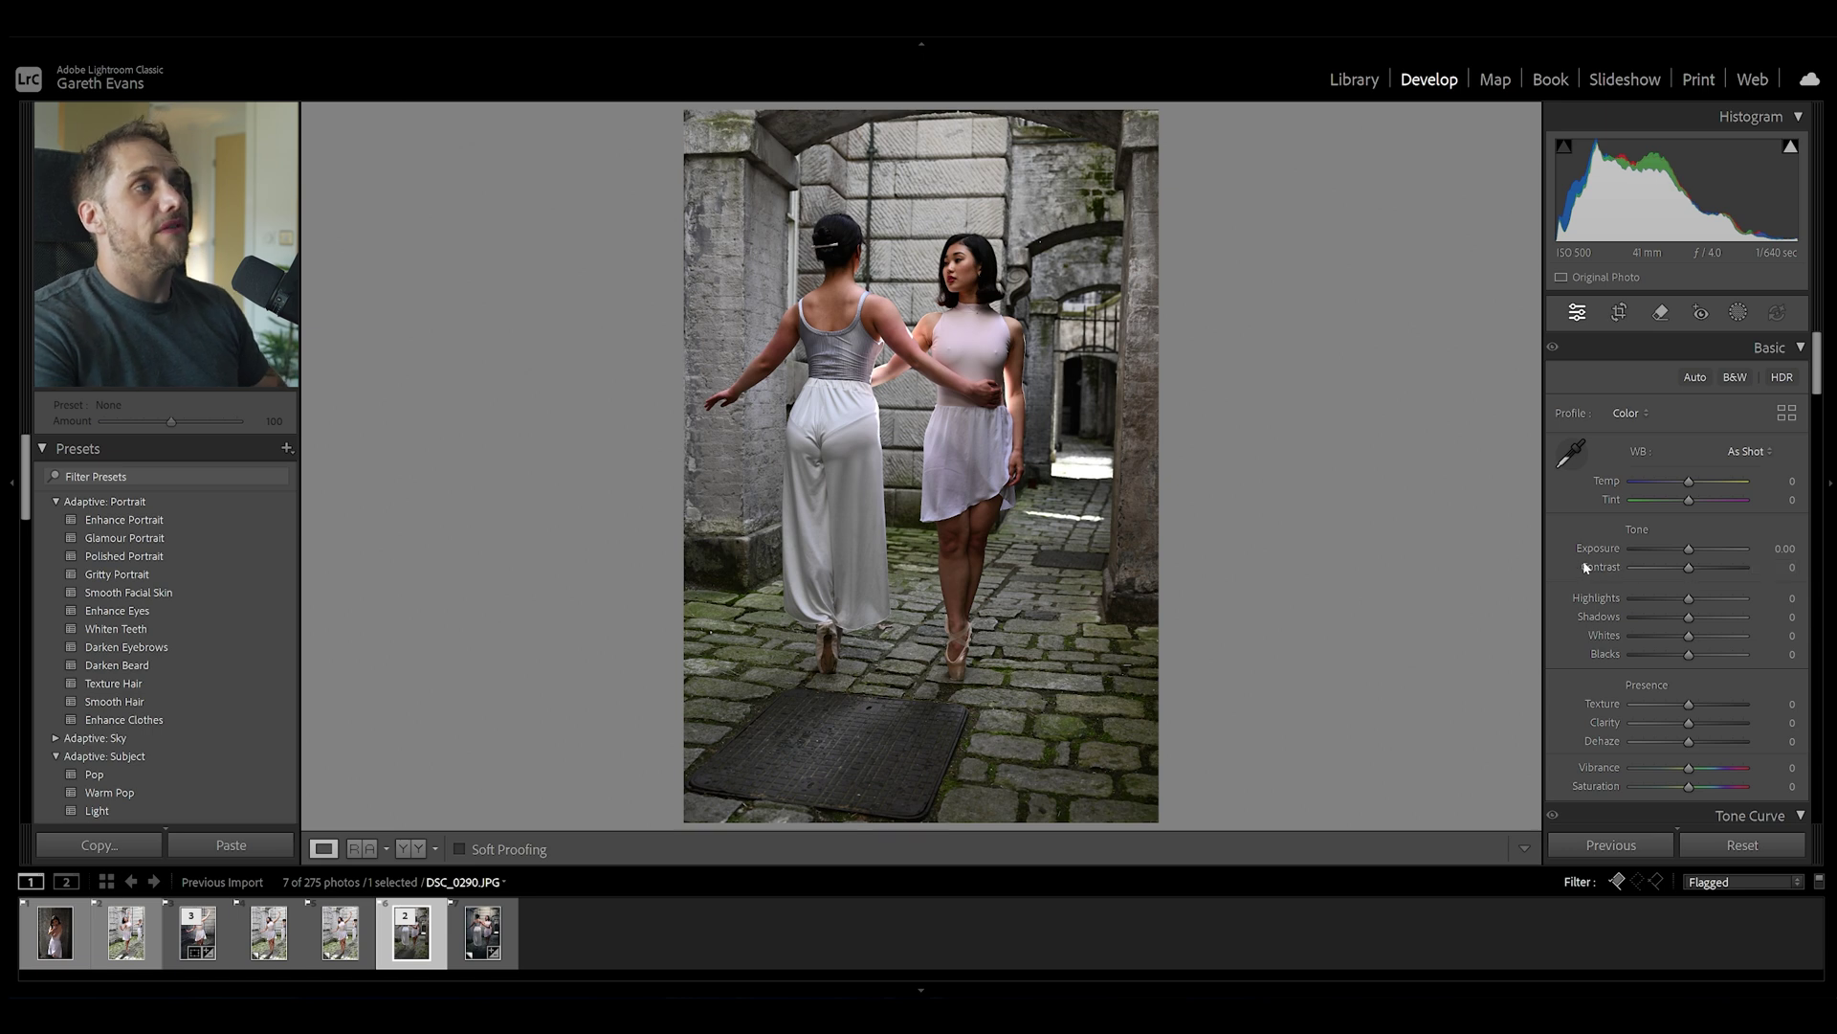
# Step: Correct the photo's perspective with the Auto Upright transform
pyautogui.scroll(-15, 1581, 565)
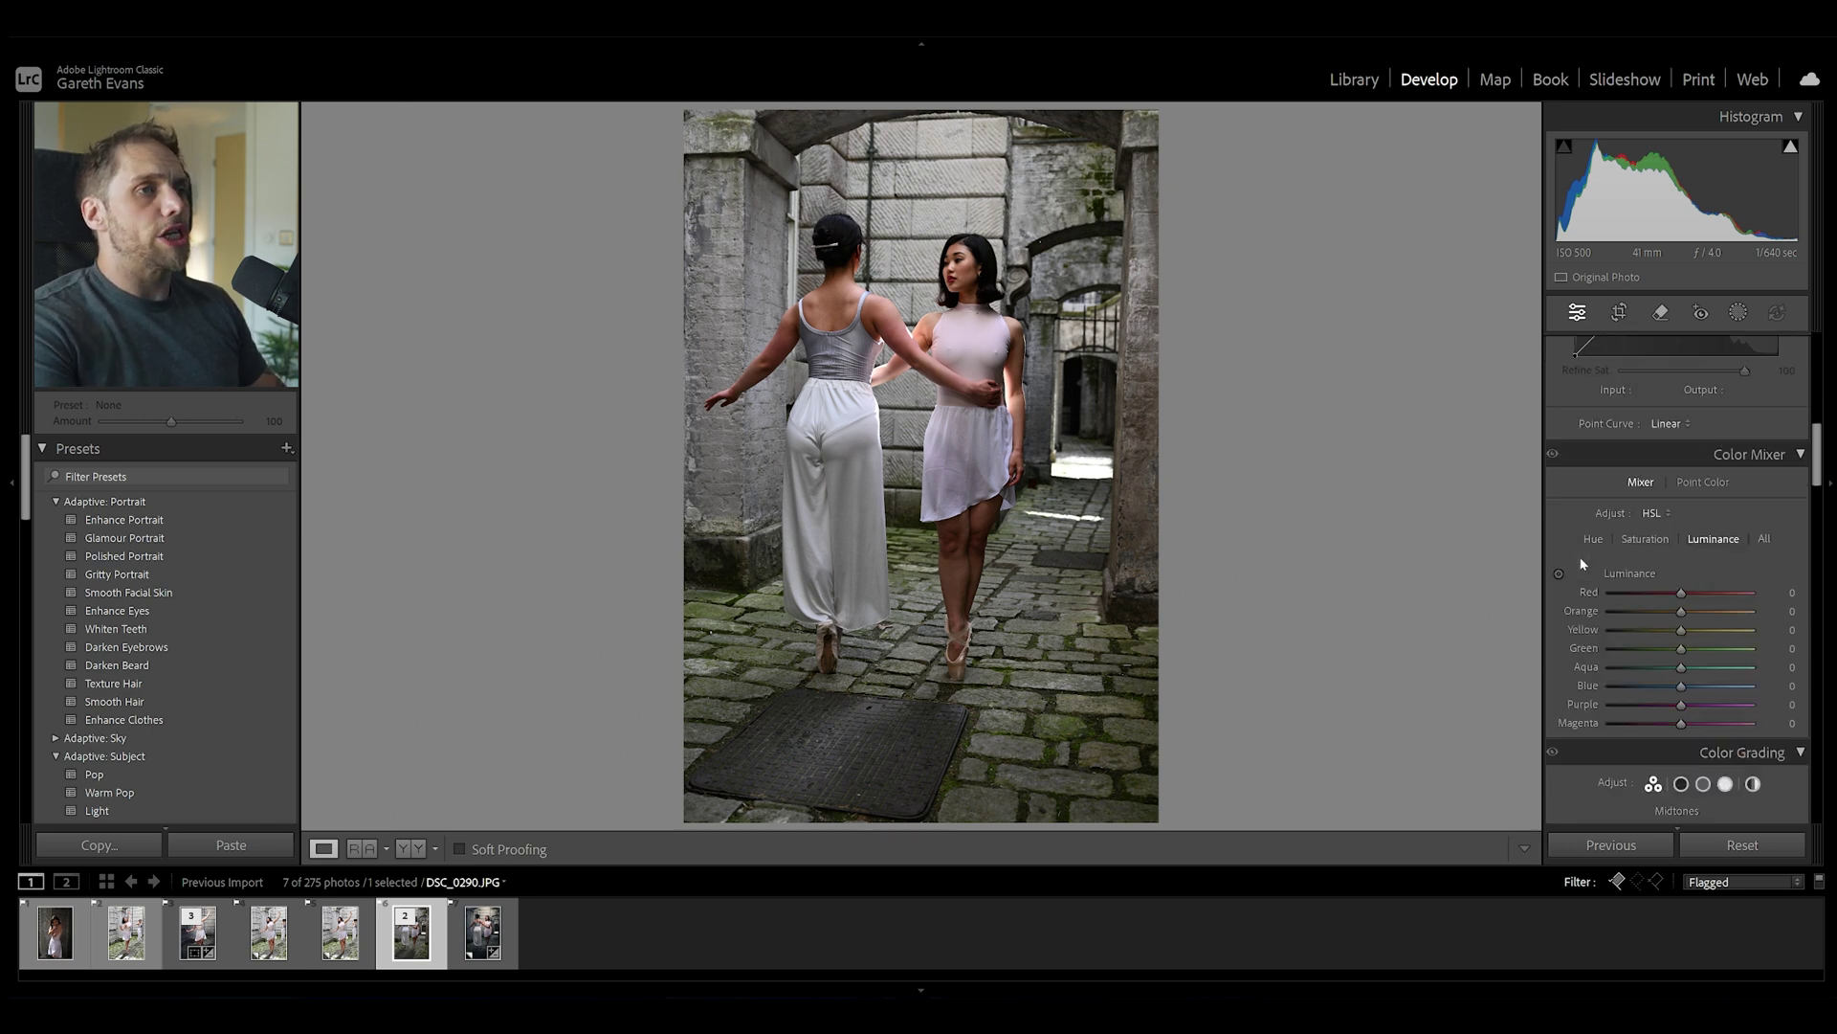
pyautogui.scroll(-10, 1581, 555)
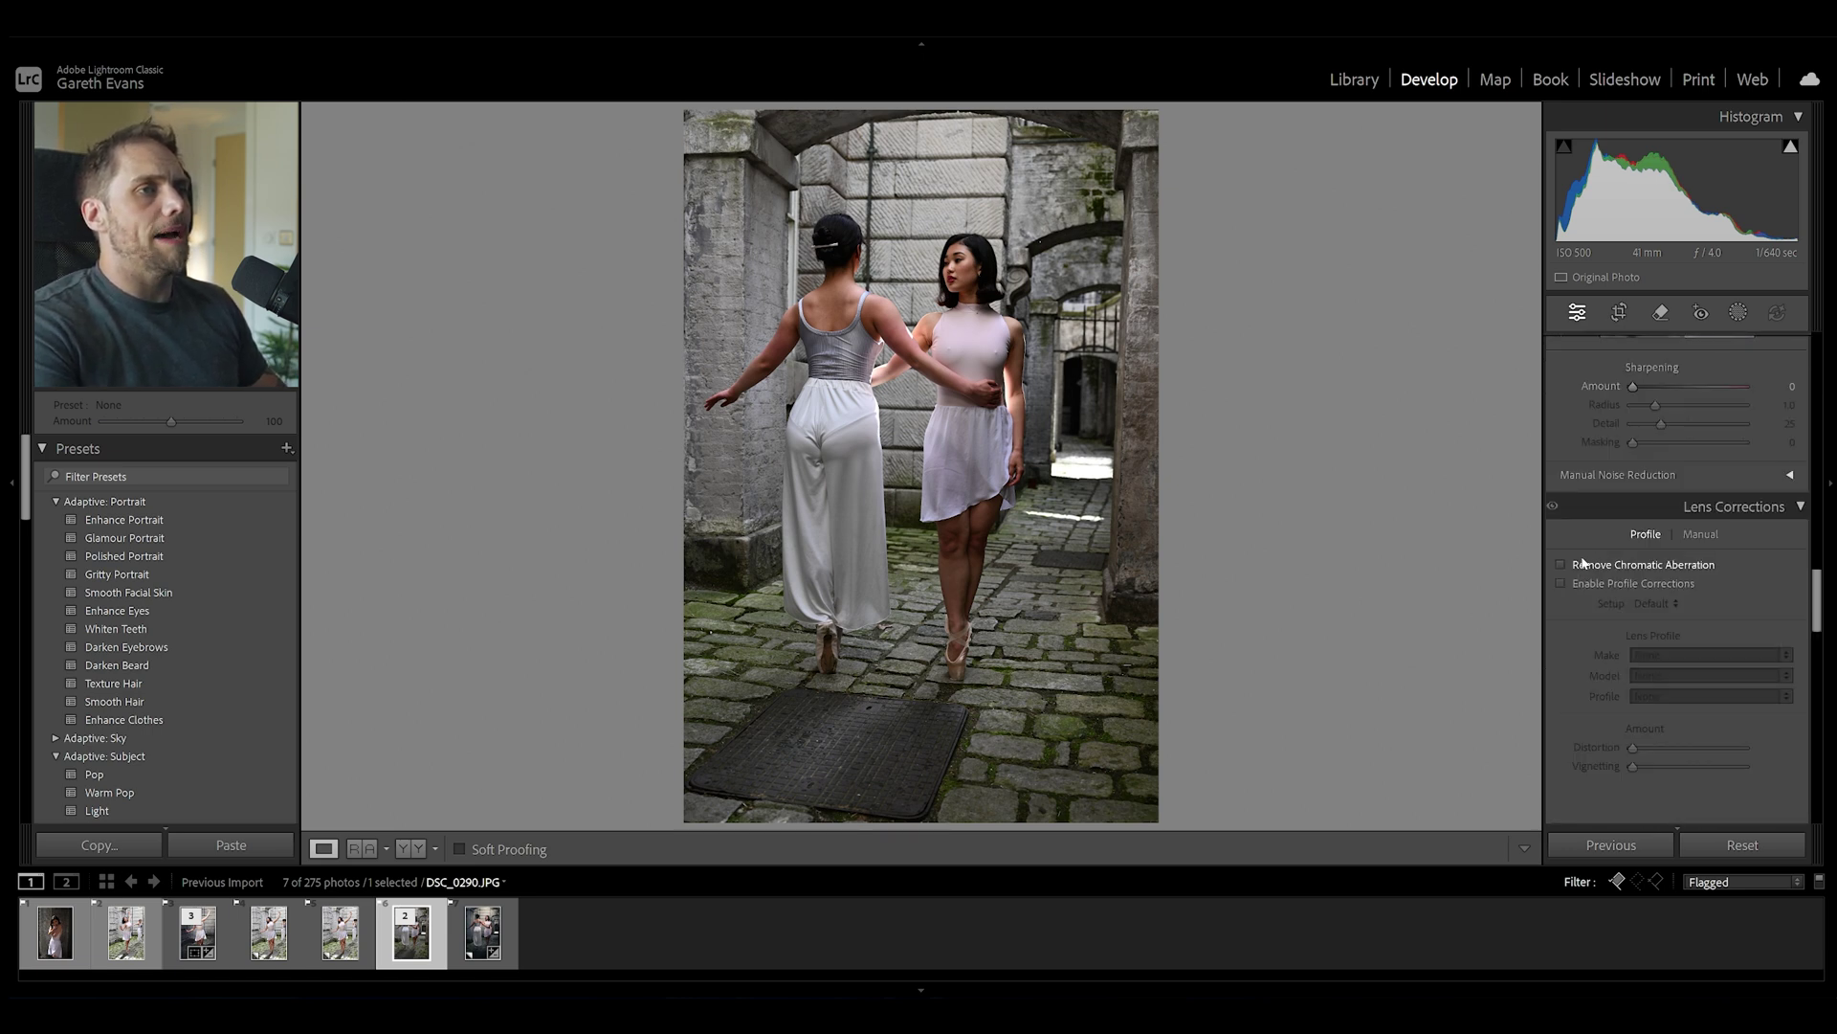
pyautogui.click(1658, 497)
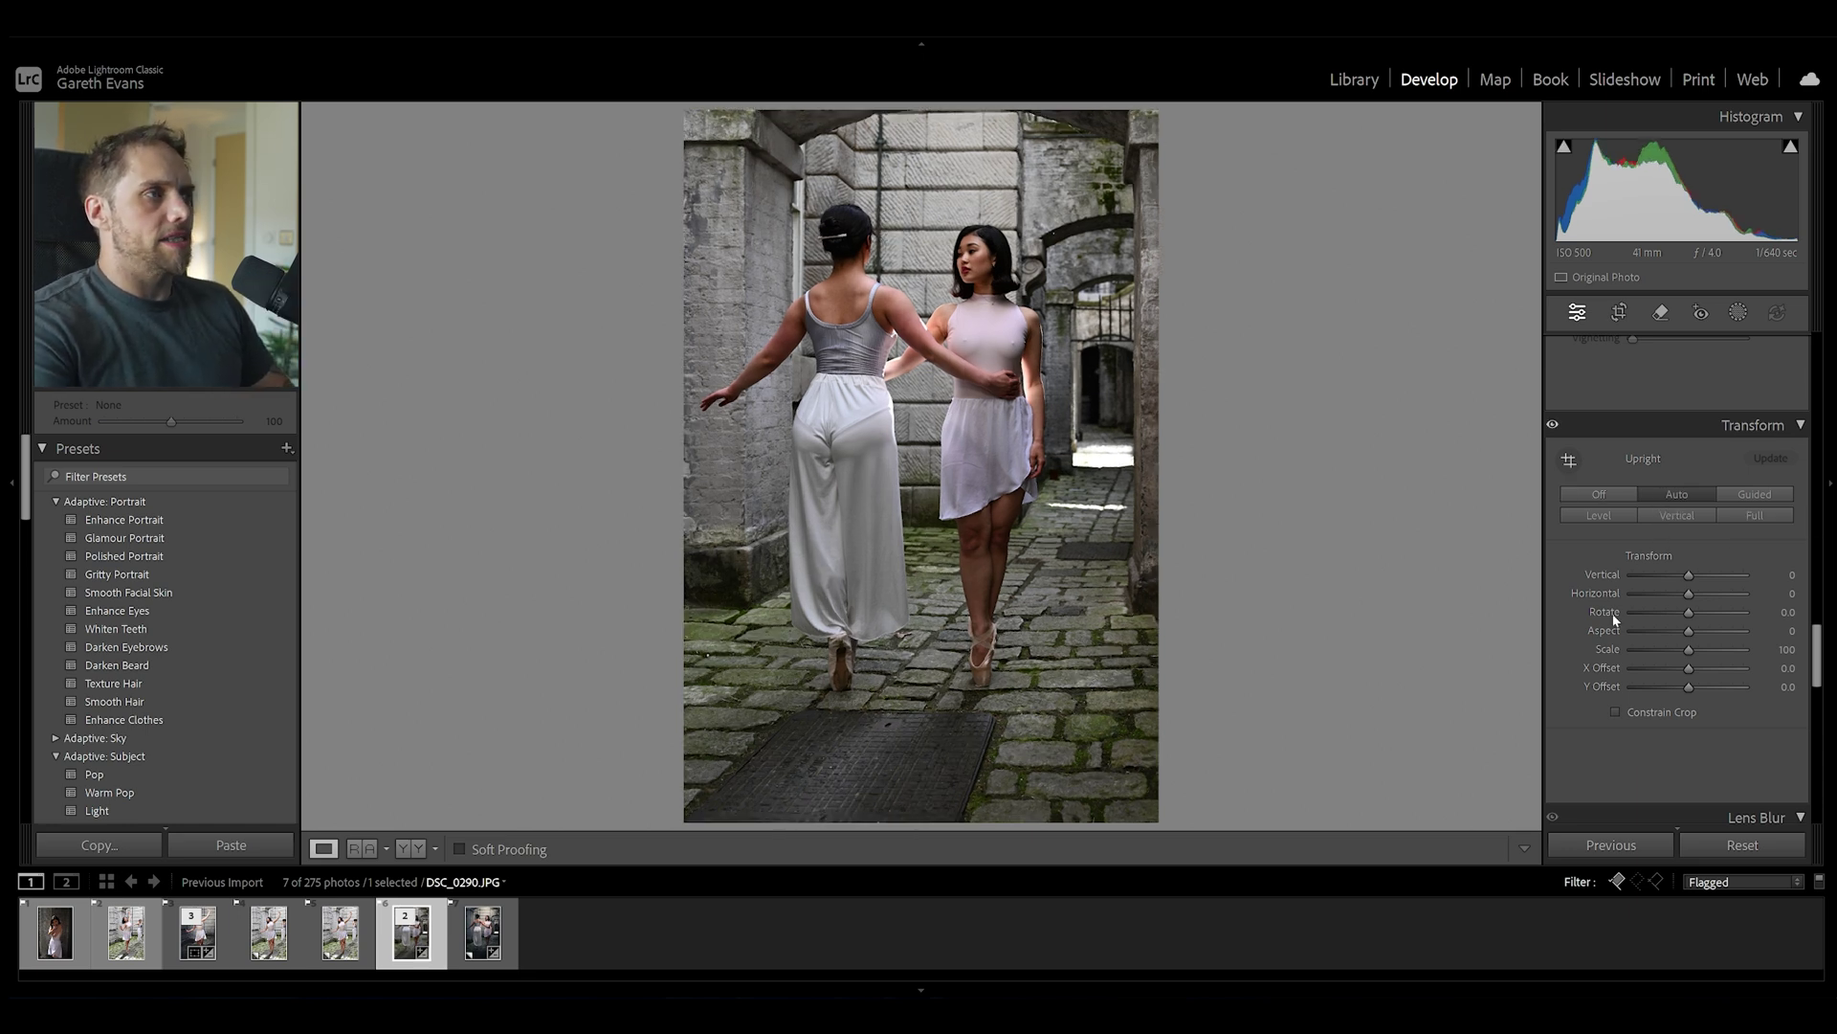
# Step: Crop the photo slightly tighter around the two dancers, keeping the original aspect ratio
pyautogui.click(1621, 313)
pyautogui.moveTo(920, 106); pyautogui.dragTo(936, 216)
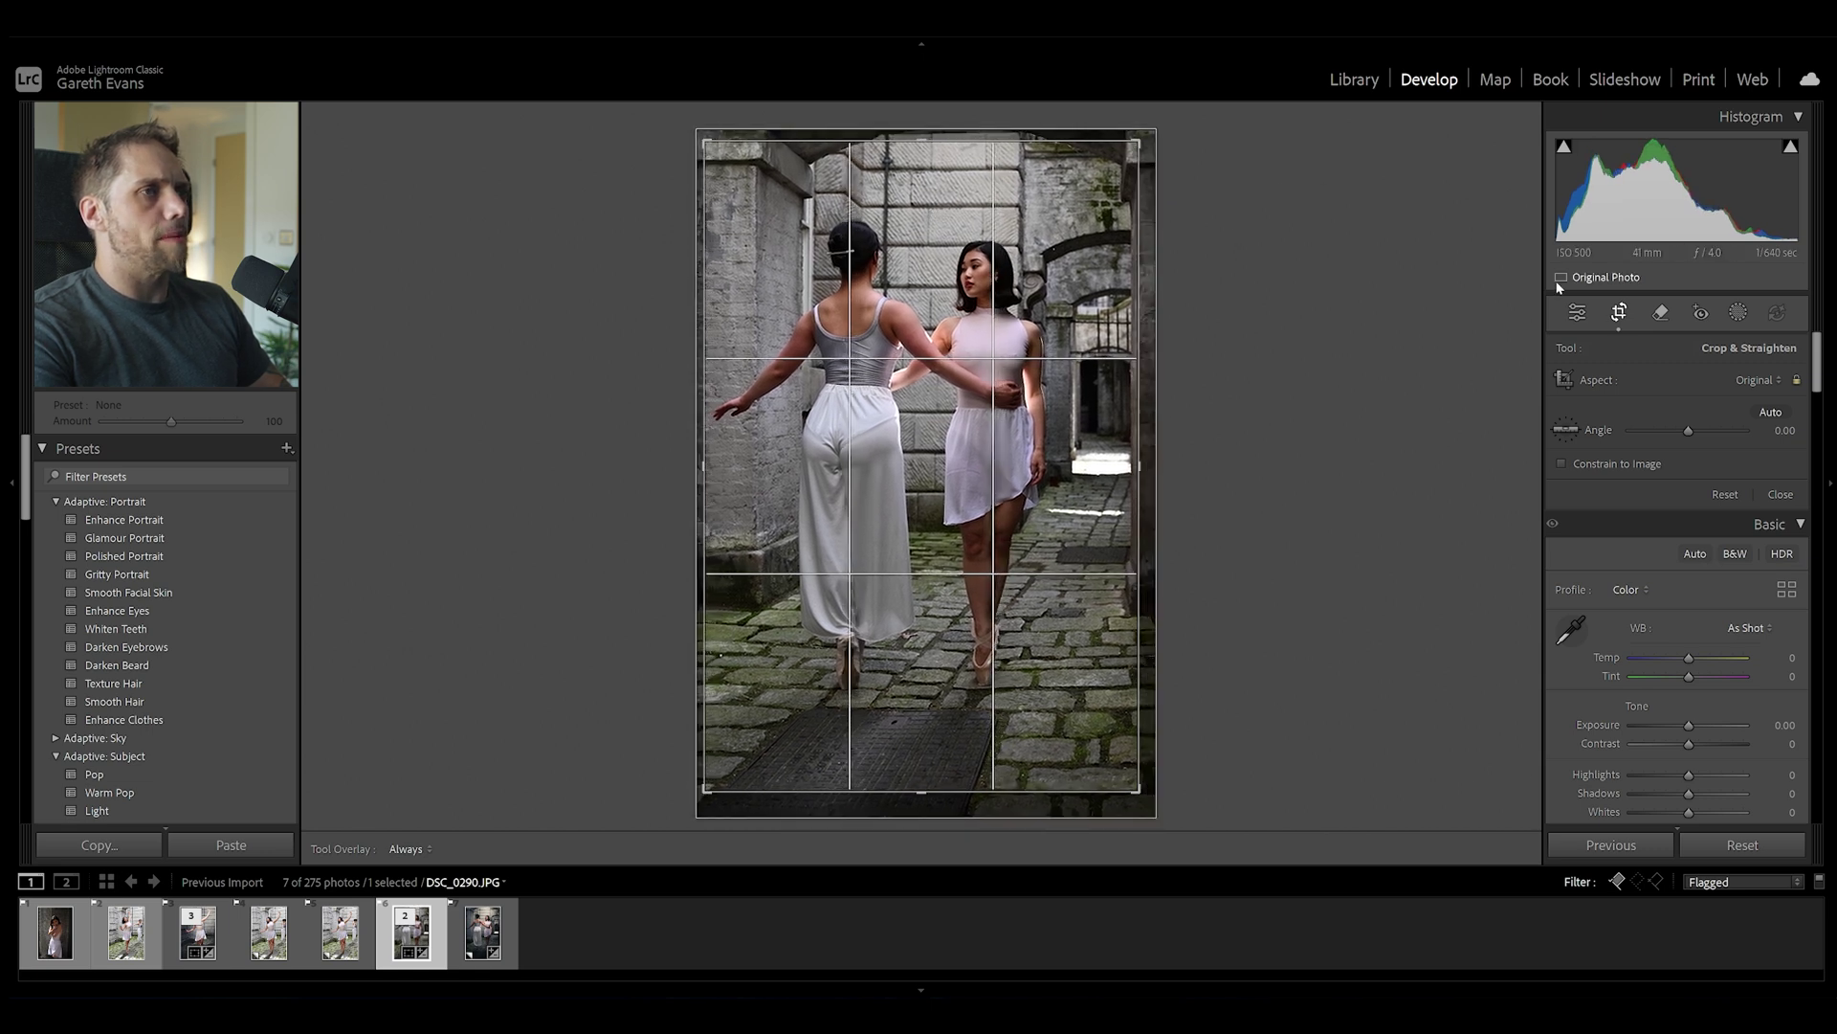
pyautogui.click(1577, 312)
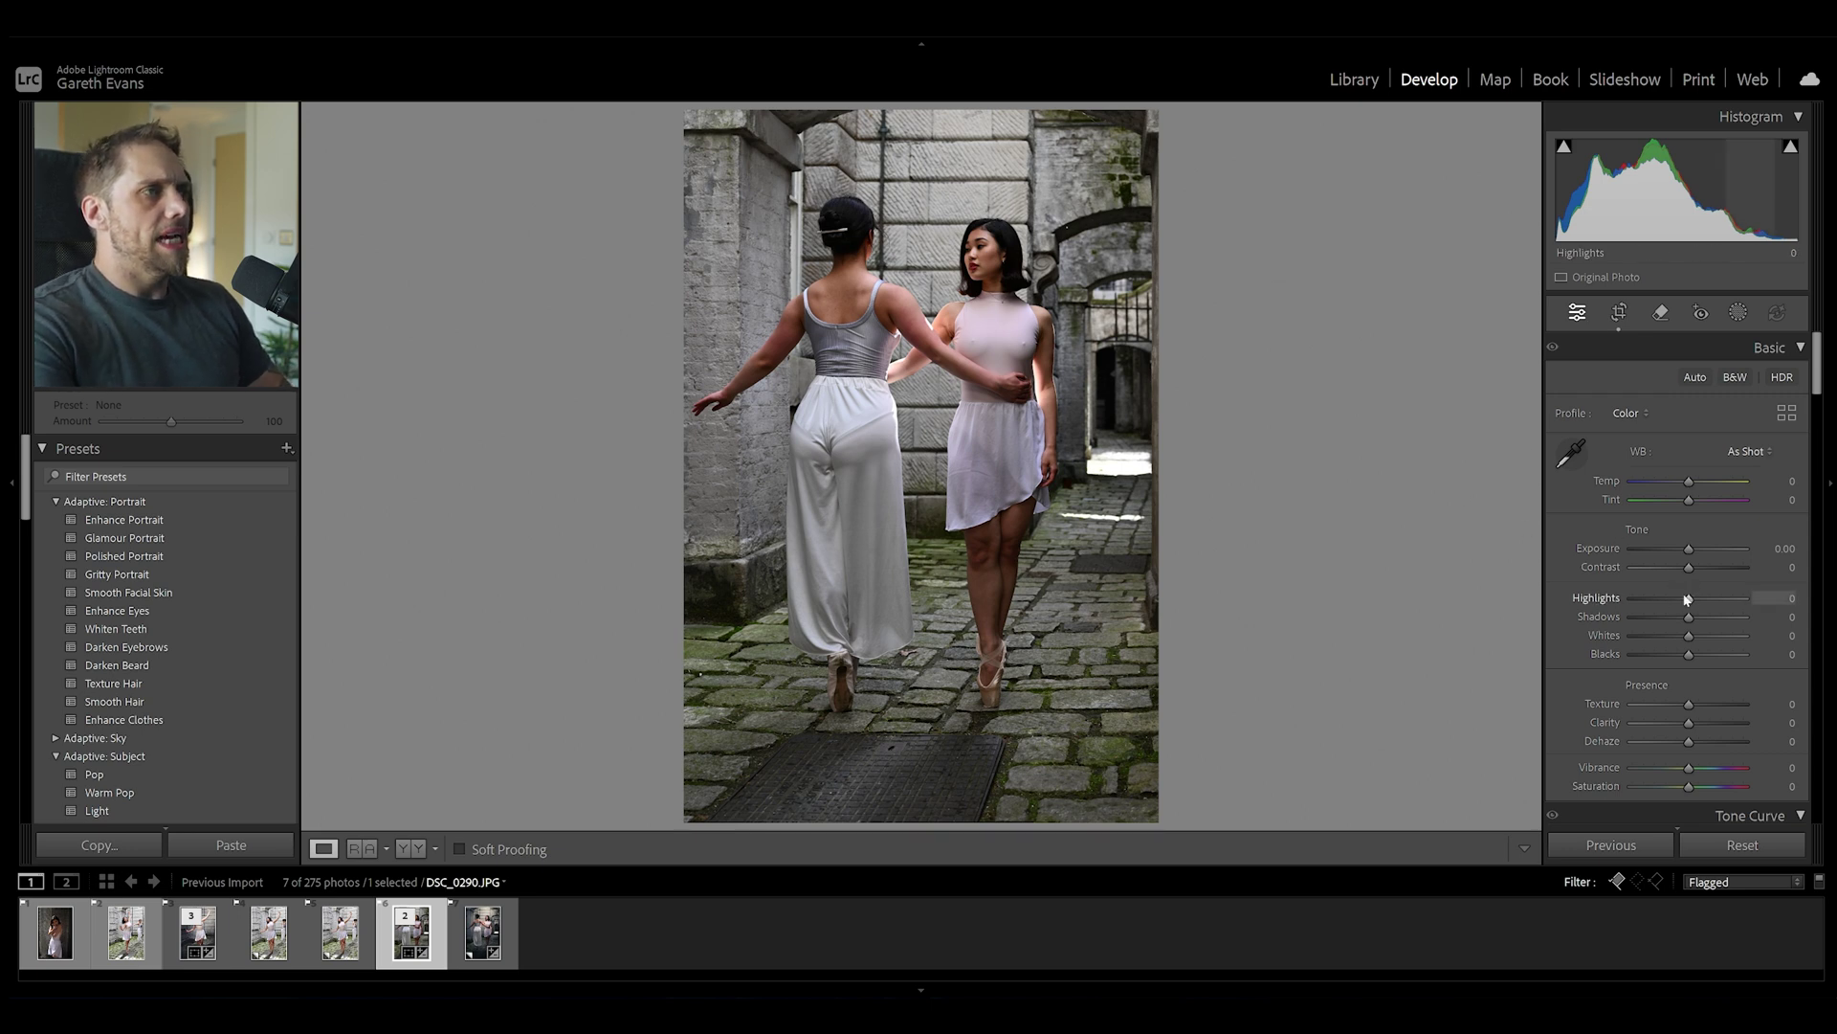
# Step: Adjust the basic settings to Highlights +26, Shadows −21, Texture +3, Clarity +9 and Saturation −8
pyautogui.moveTo(1690, 599); pyautogui.dragTo(1677, 620)
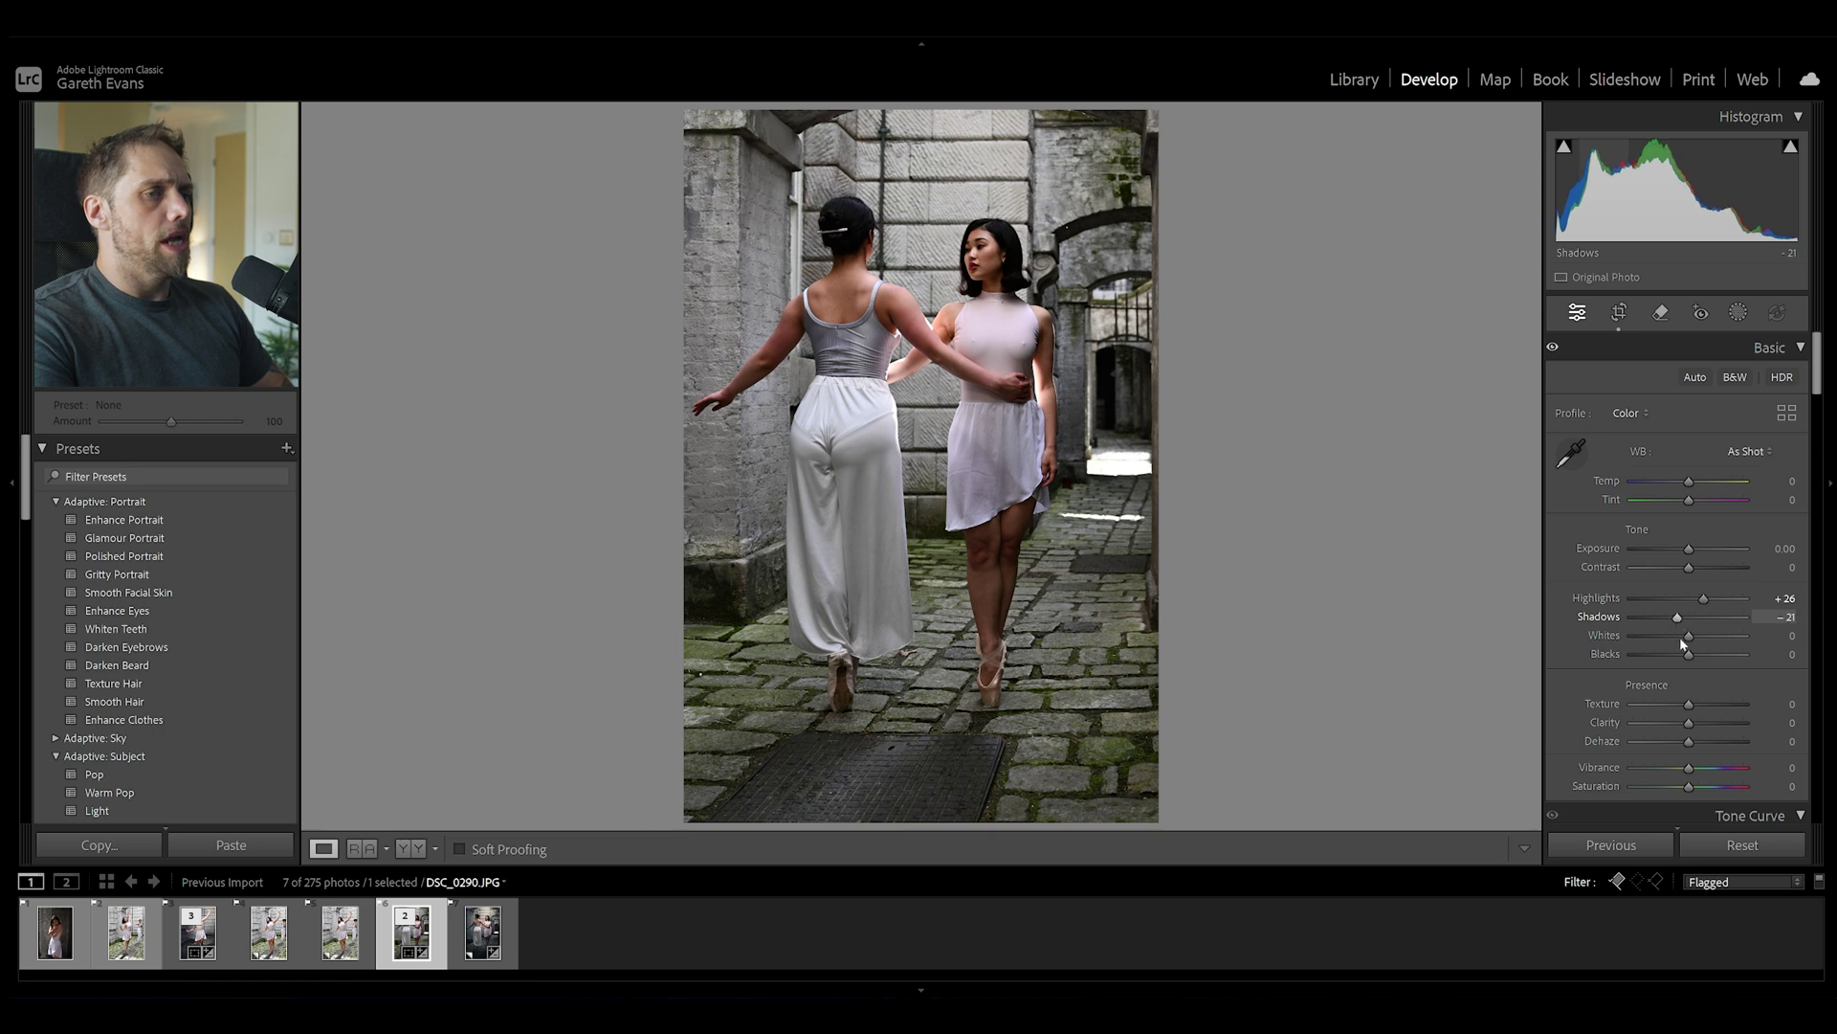
pyautogui.moveTo(1689, 724); pyautogui.dragTo(1694, 708)
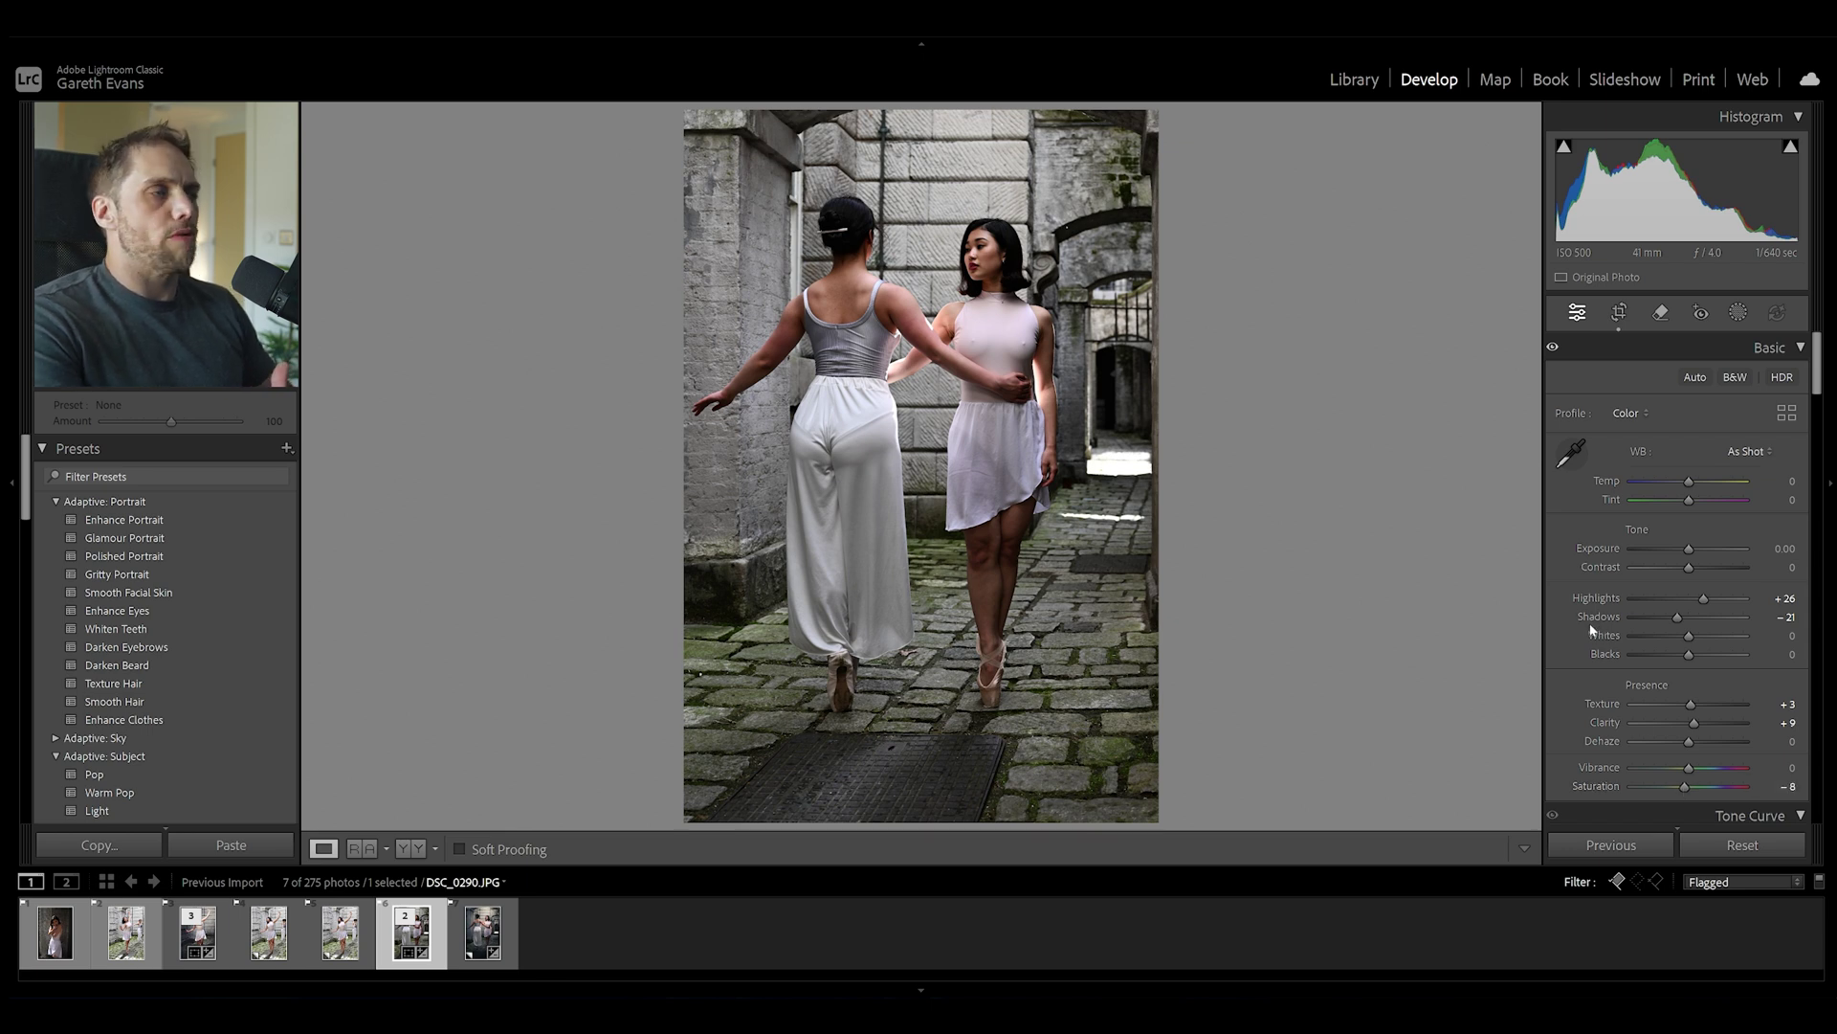
pyautogui.scroll(-5, 1592, 627)
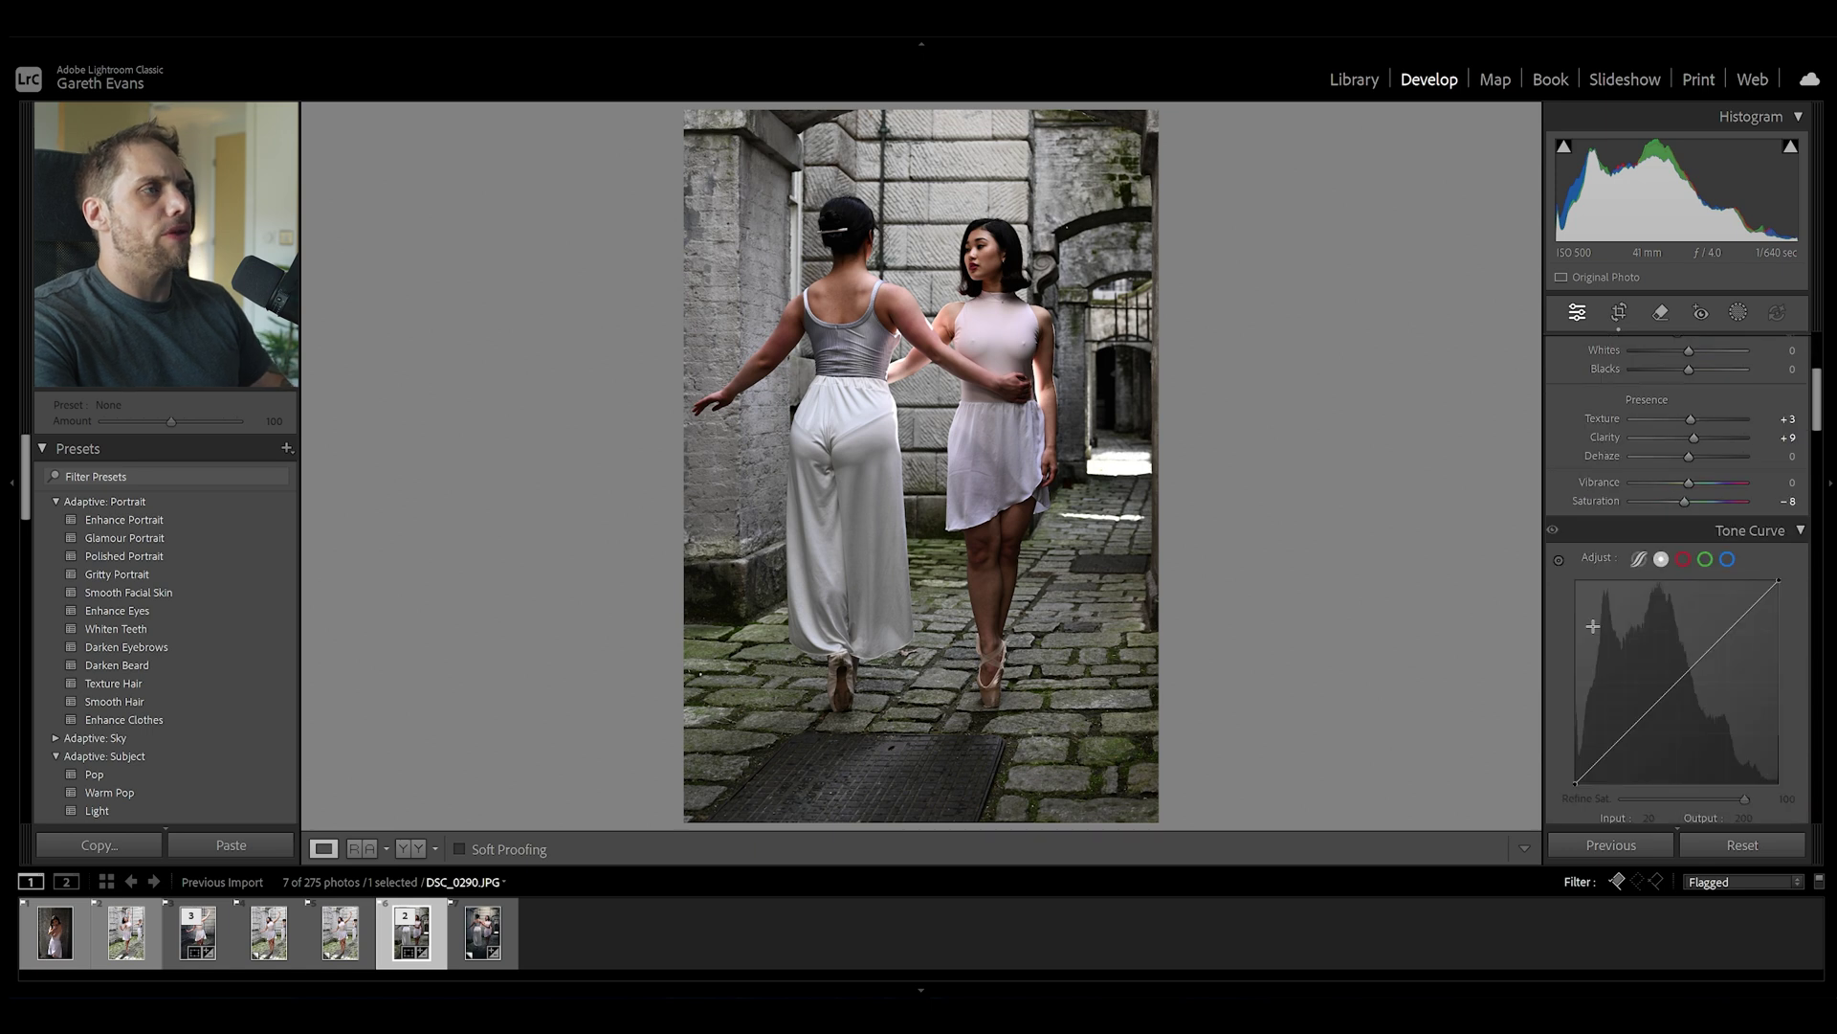
pyautogui.scroll(-7, 1591, 632)
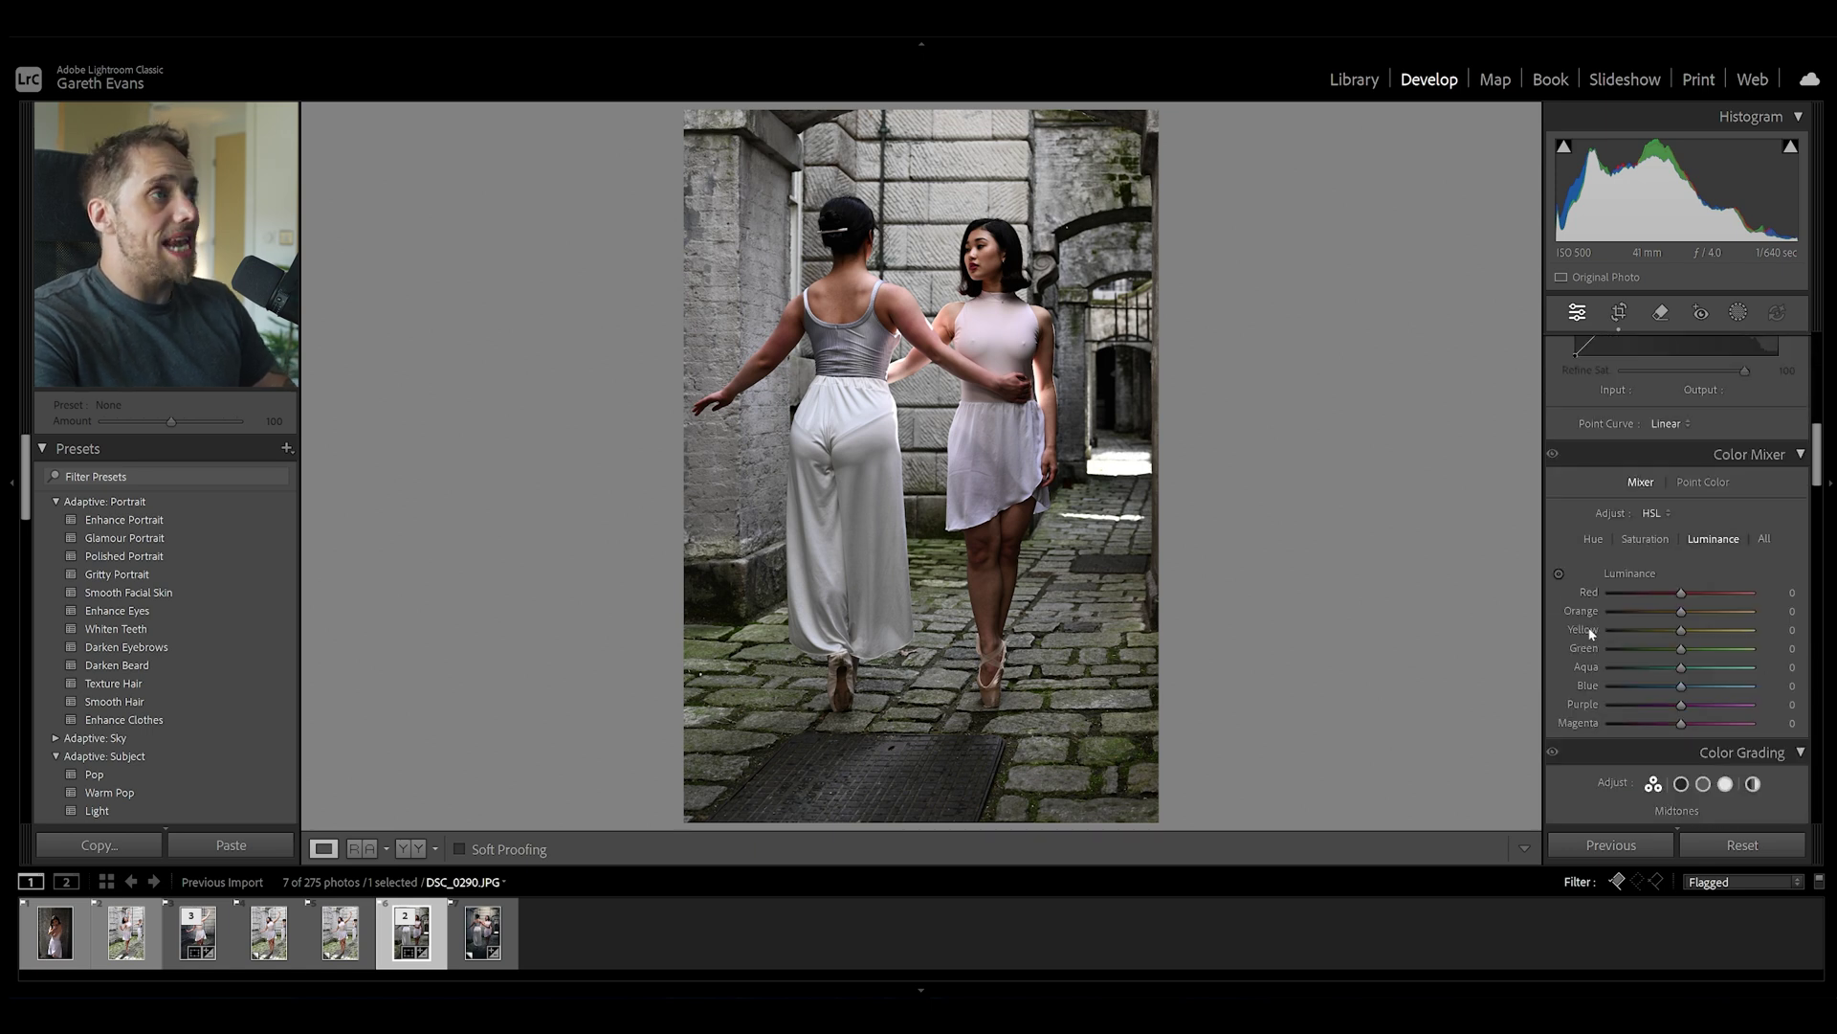
pyautogui.scroll(12, 1584, 644)
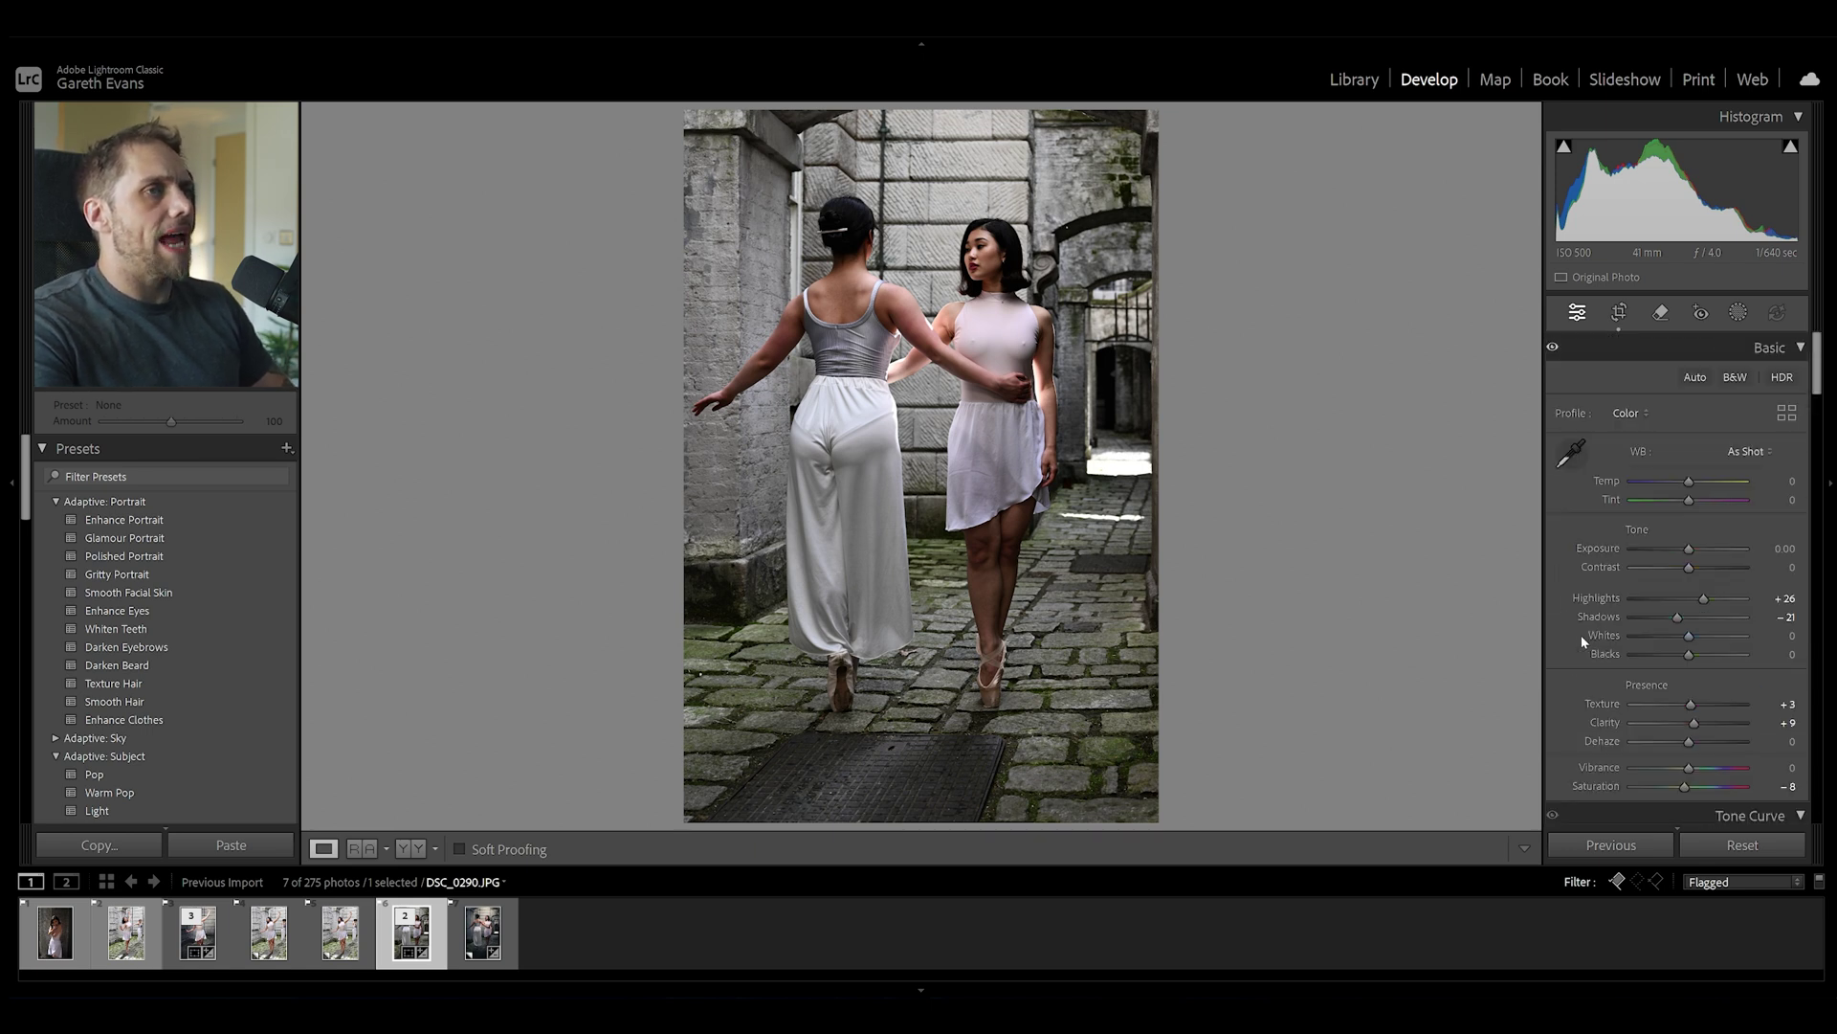
# Step: Darken the cobbled foreground with a linear gradient mask rising from the photo's lower edge, with exposure at −1.39
pyautogui.click(1740, 313)
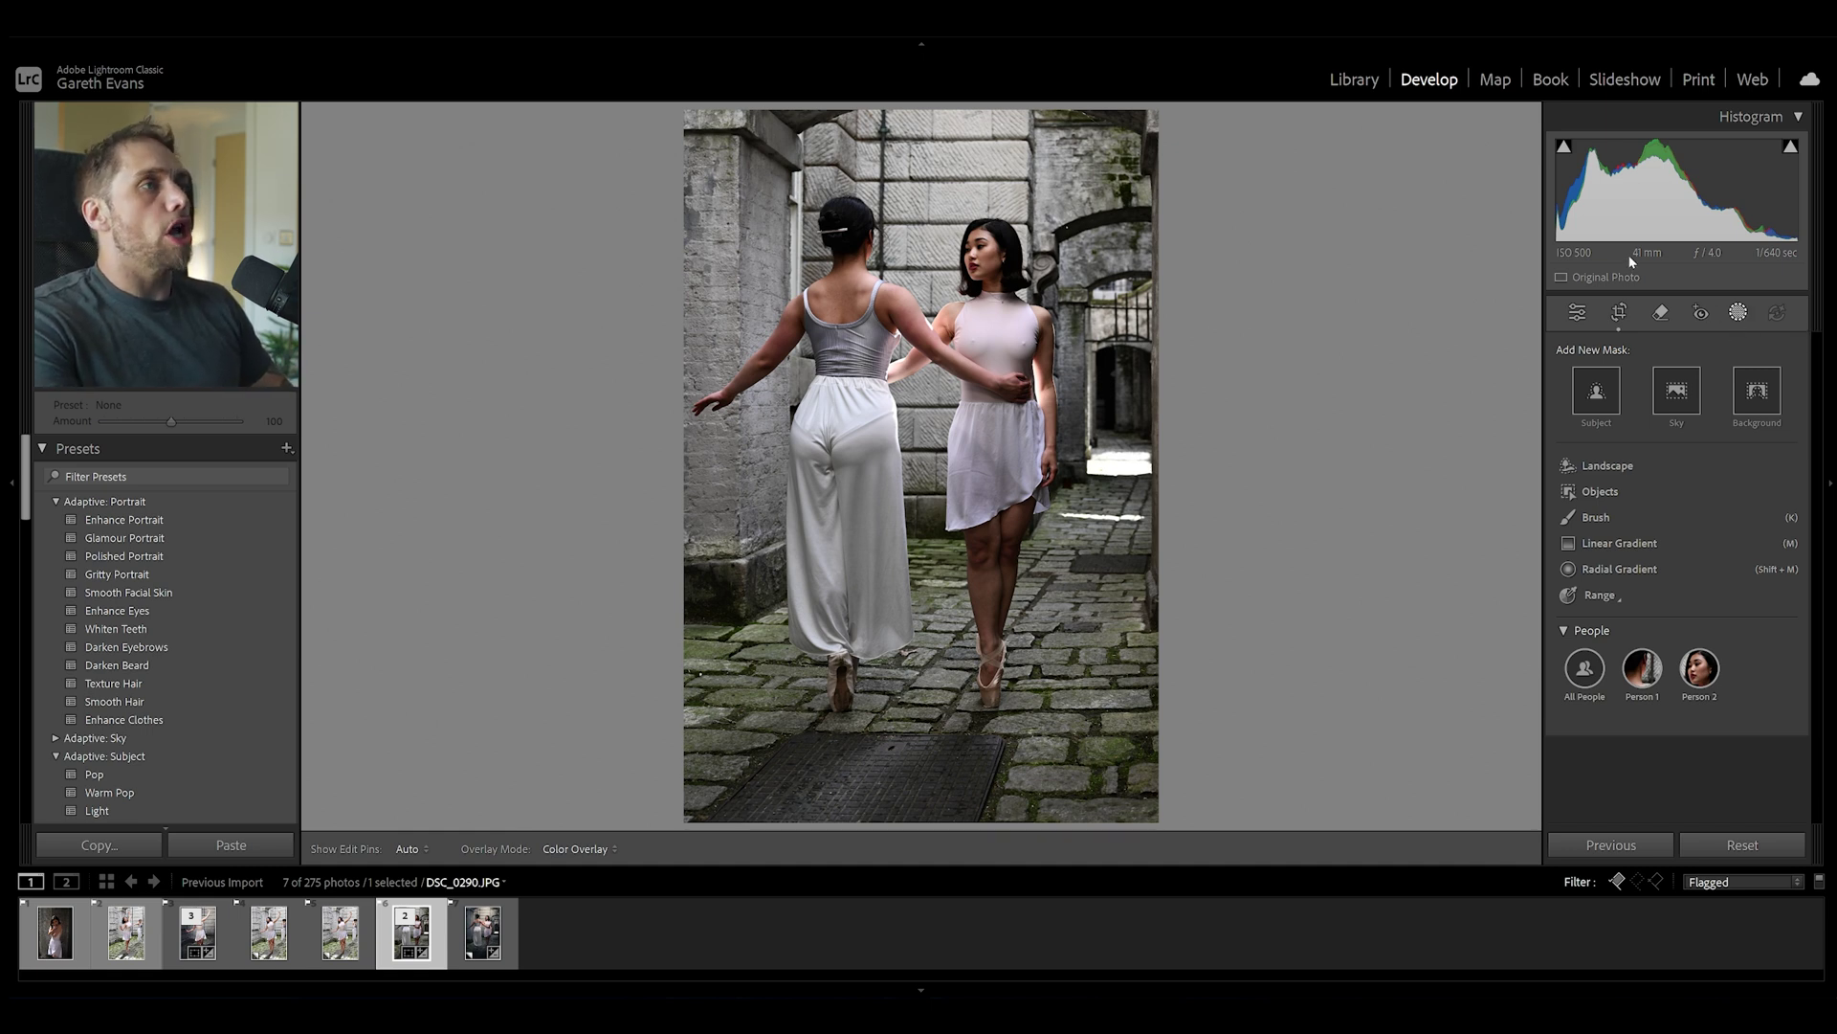
pyautogui.click(1632, 544)
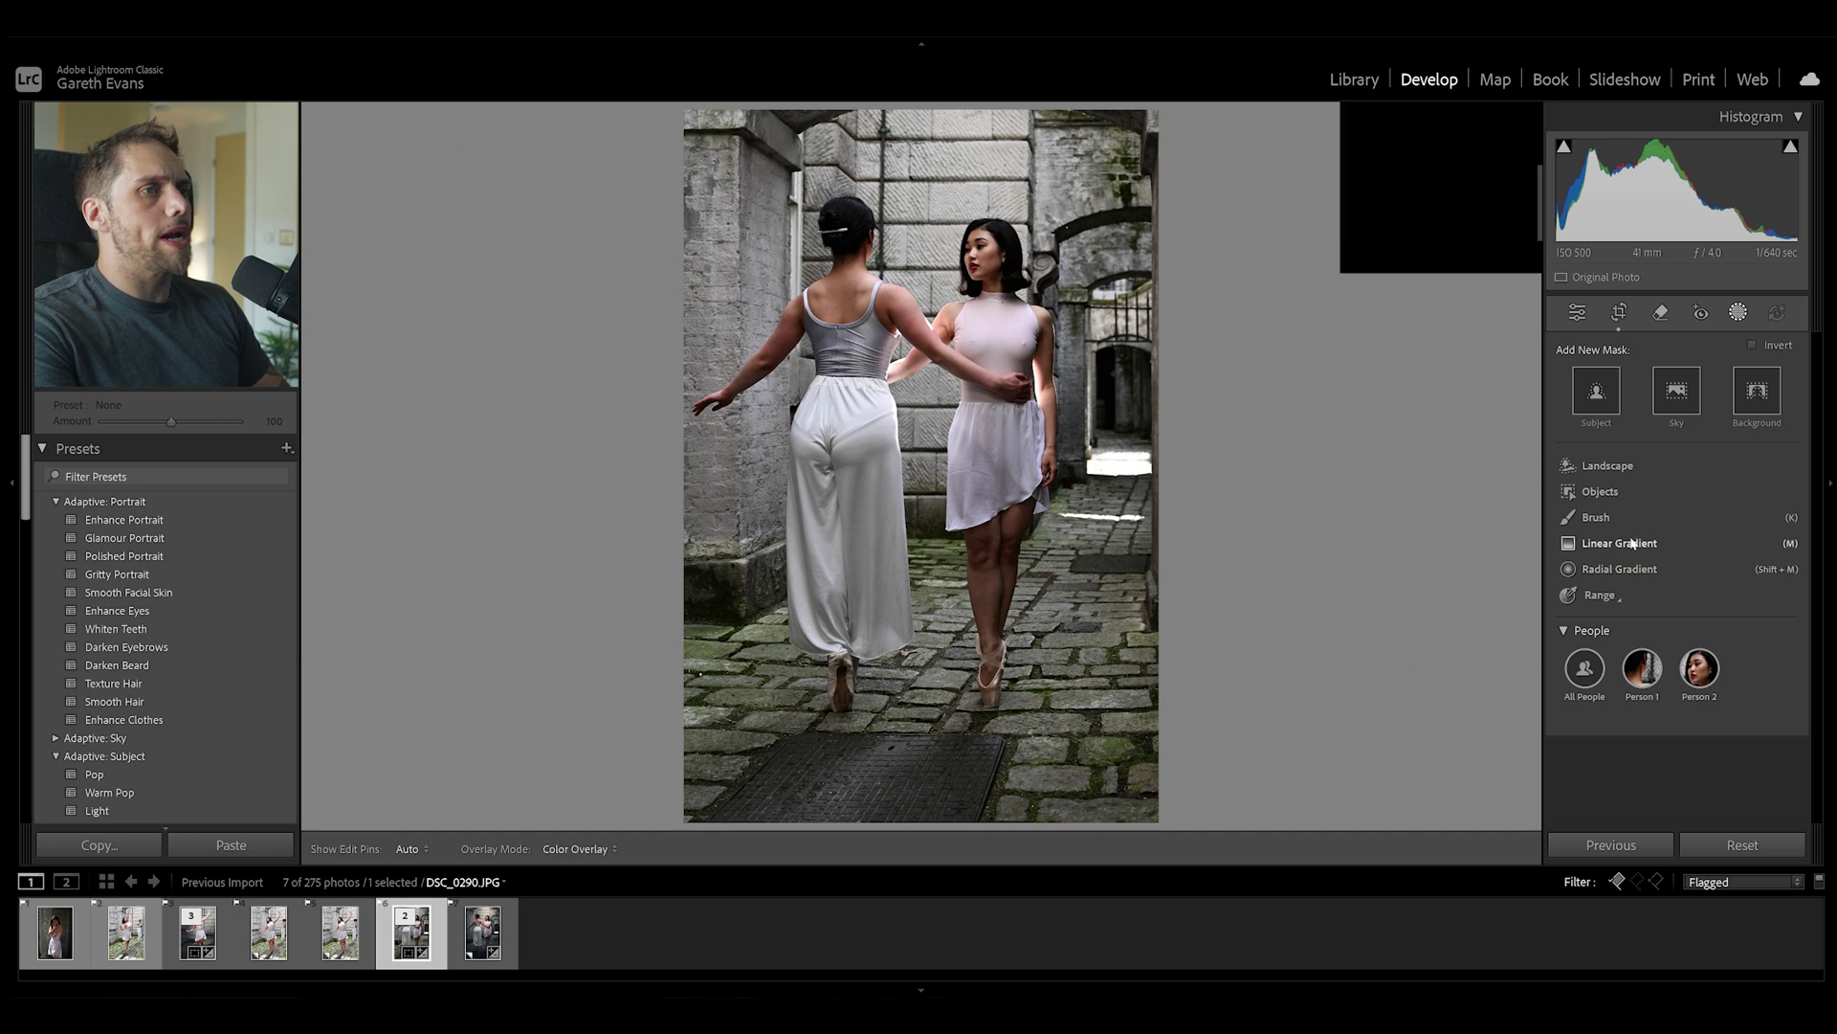
pyautogui.moveTo(852, 826); pyautogui.dragTo(857, 577)
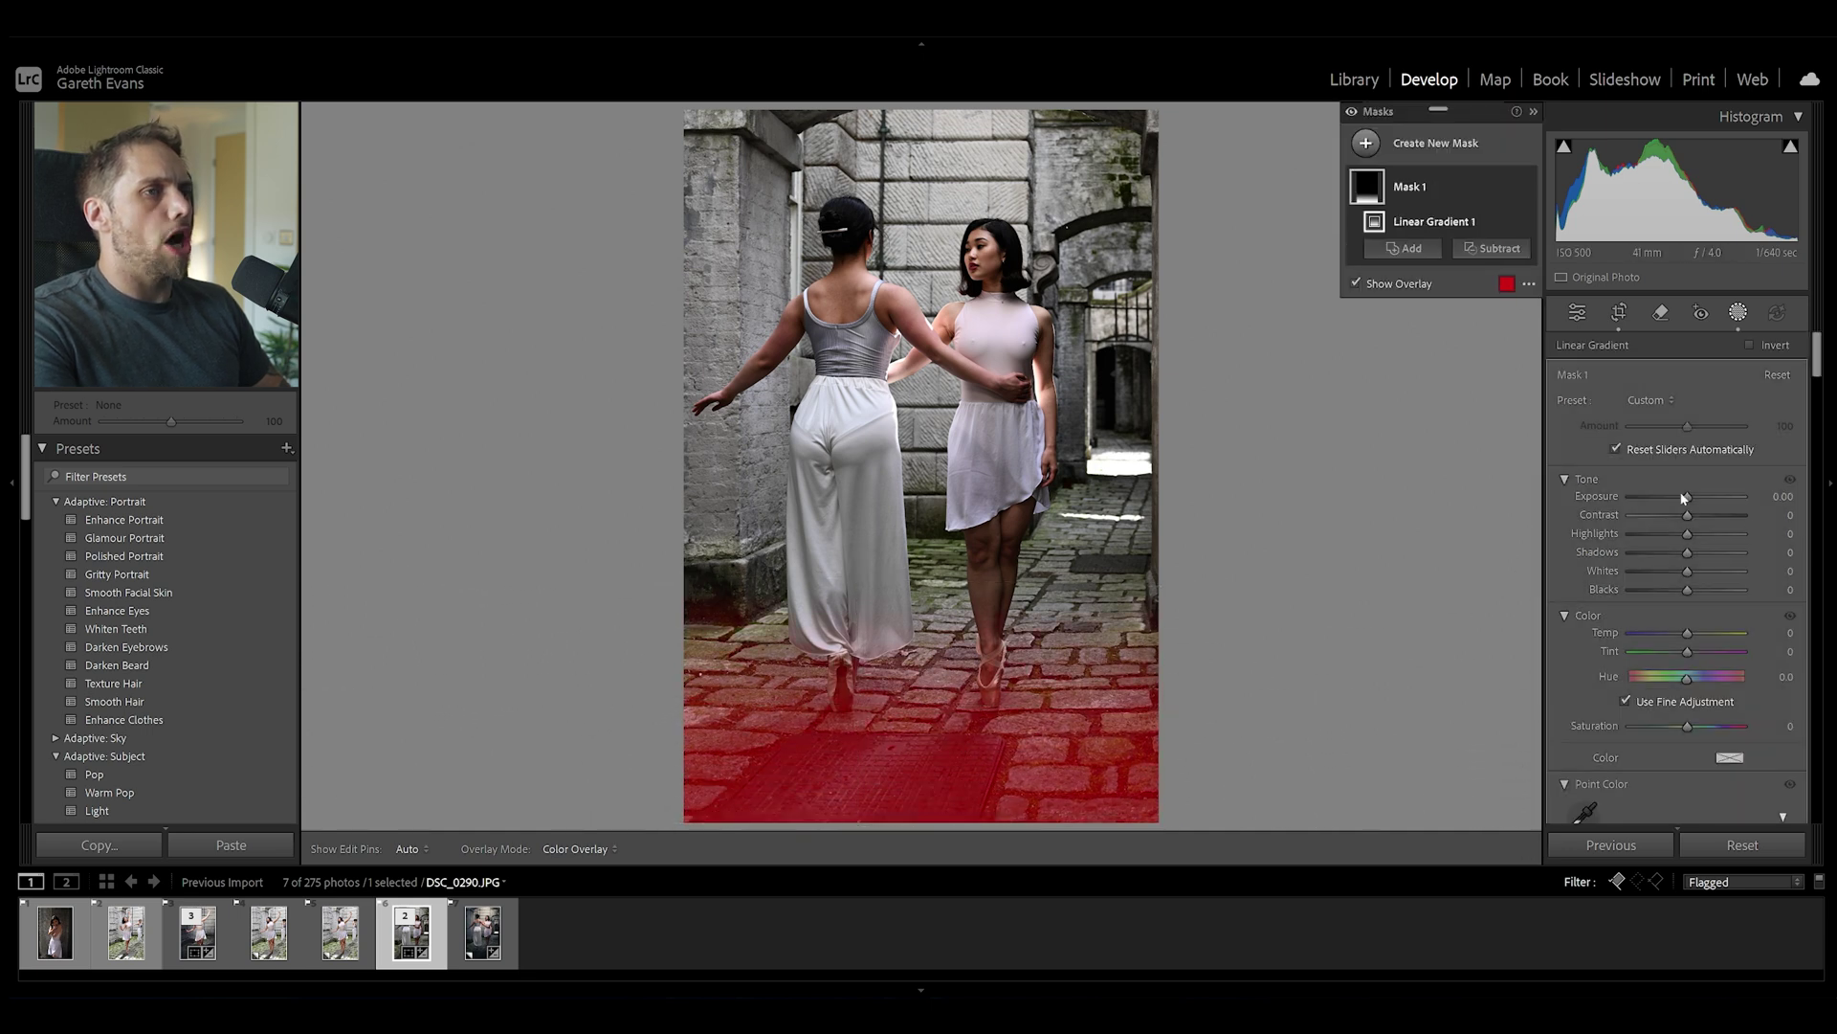
pyautogui.moveTo(1688, 497); pyautogui.dragTo(1667, 498)
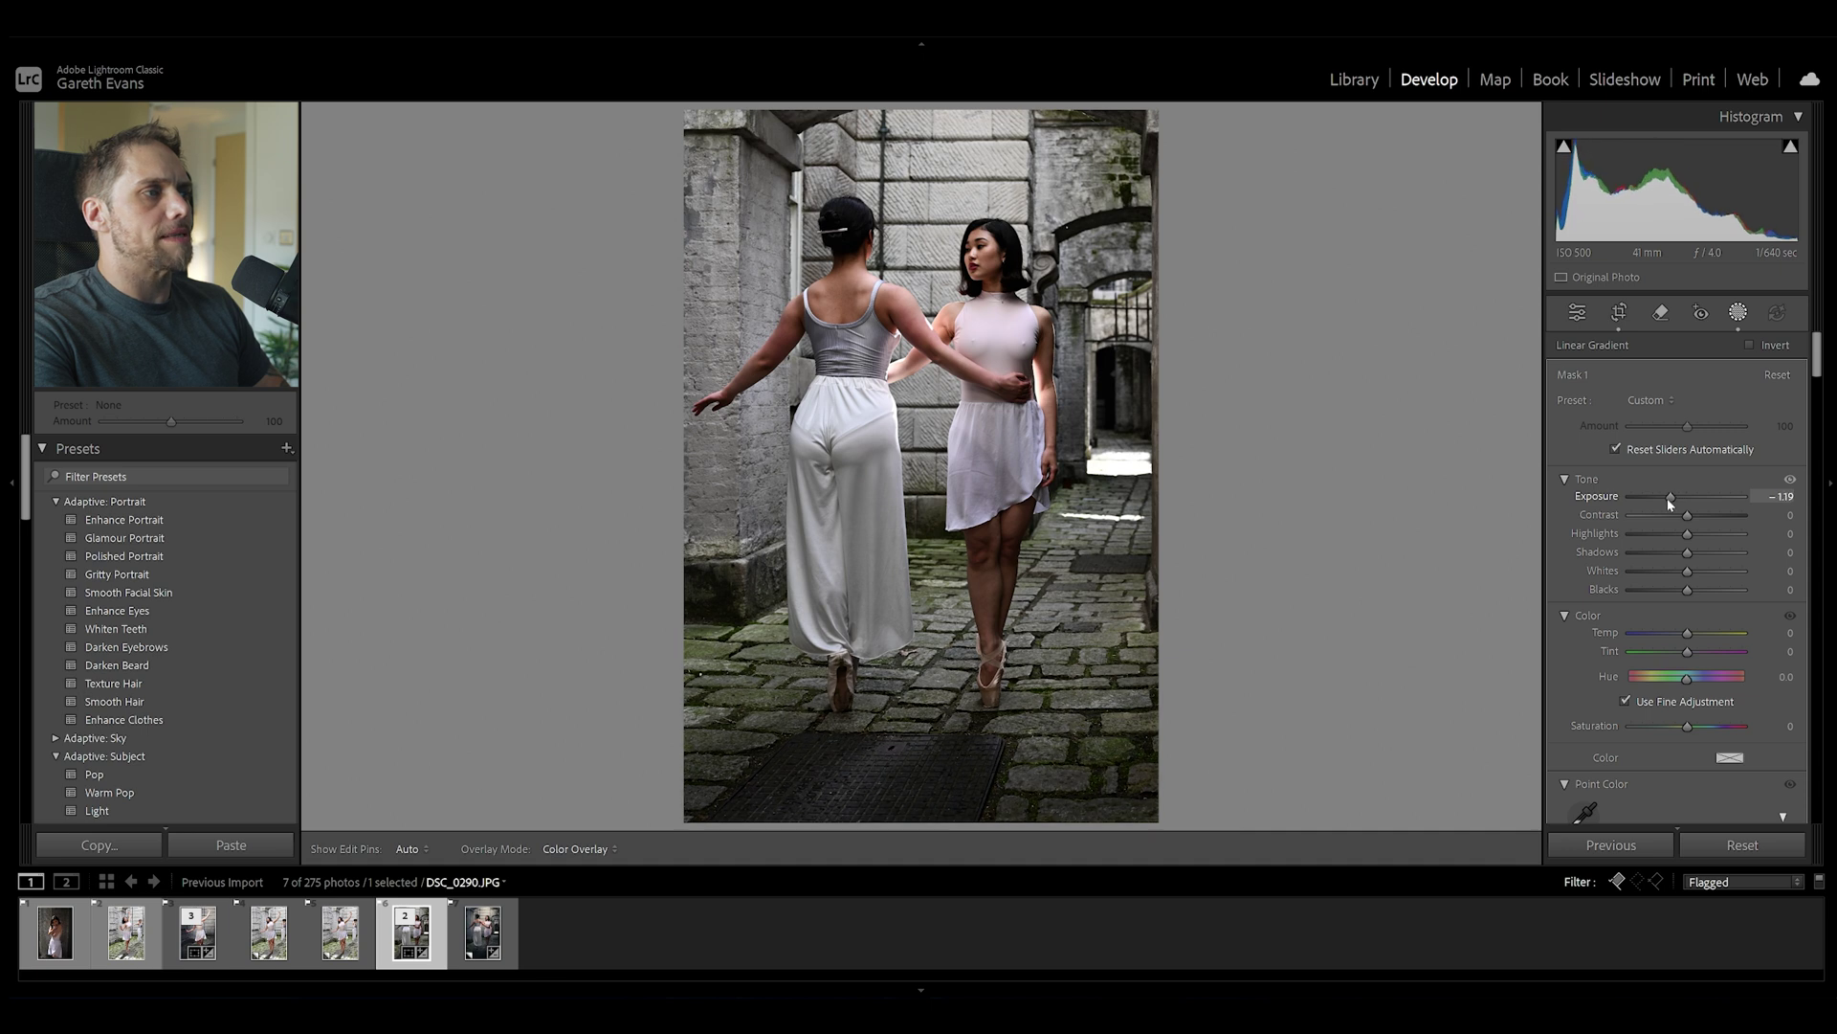
pyautogui.moveTo(855, 702); pyautogui.dragTo(864, 722)
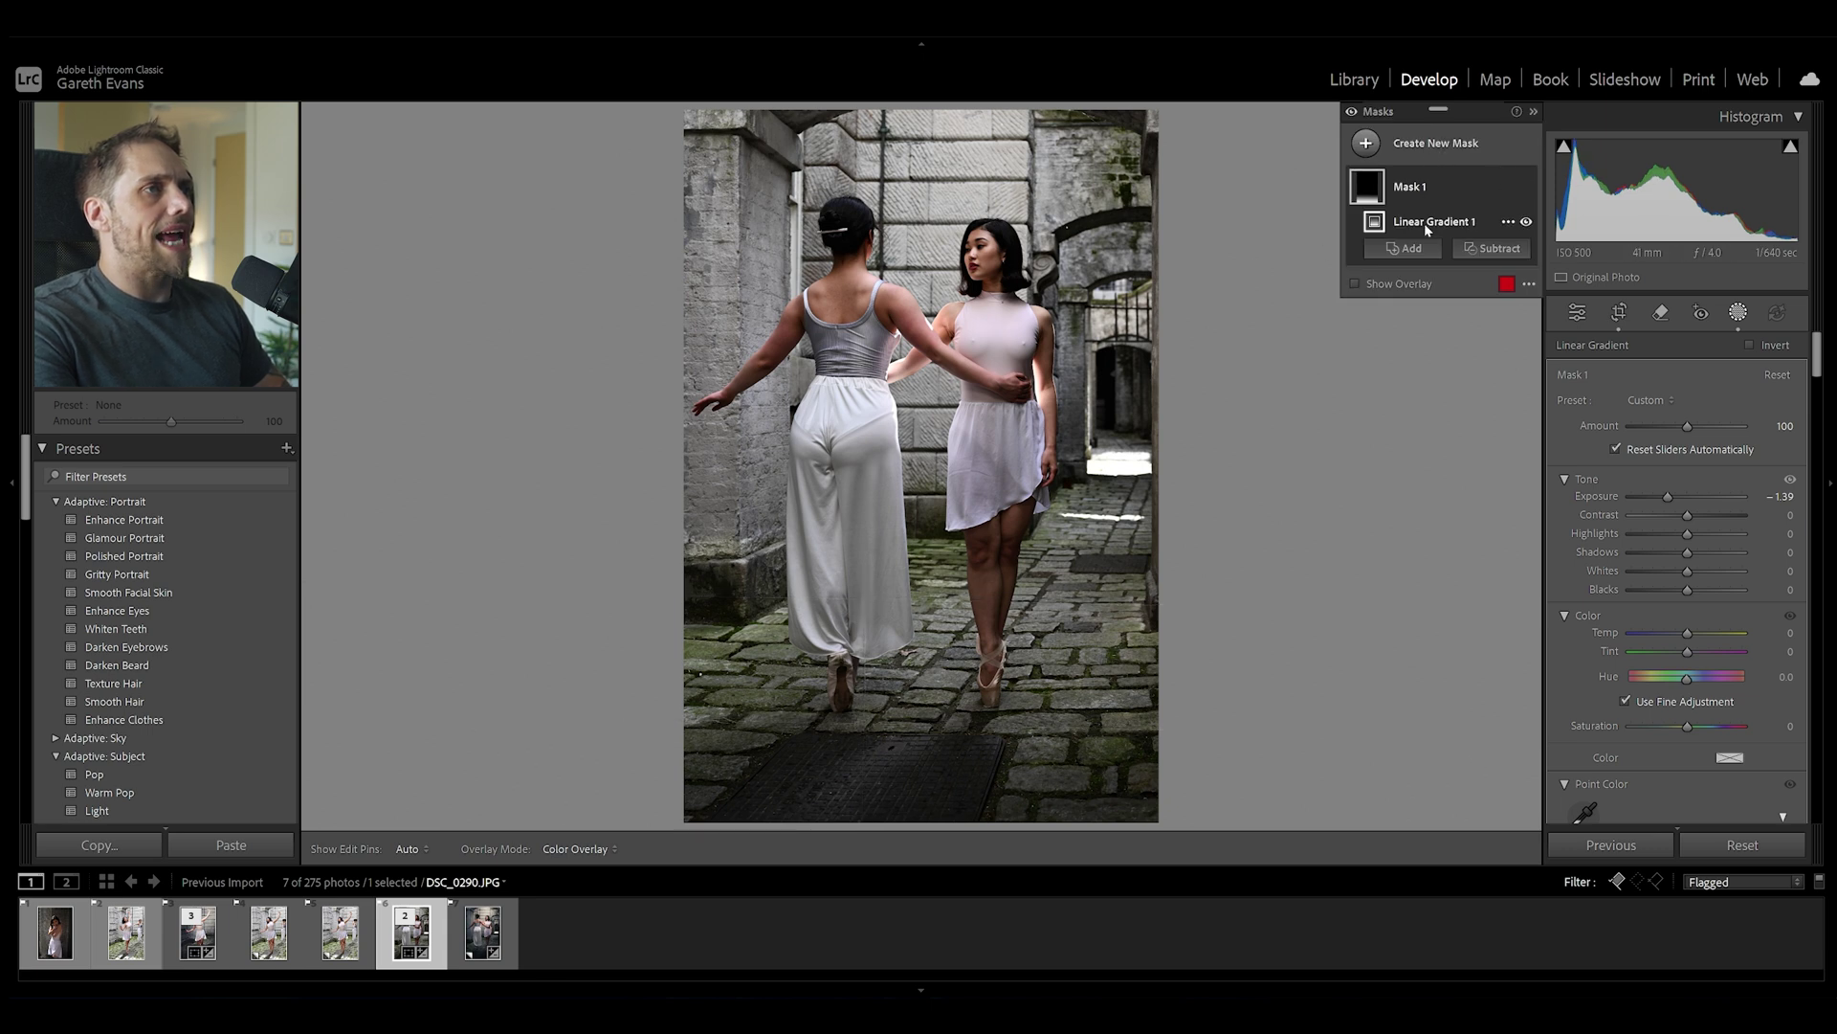
# Step: Add two more linear gradients to the darkening mask, fading inward from the photo's left and right edges
pyautogui.click(1407, 249)
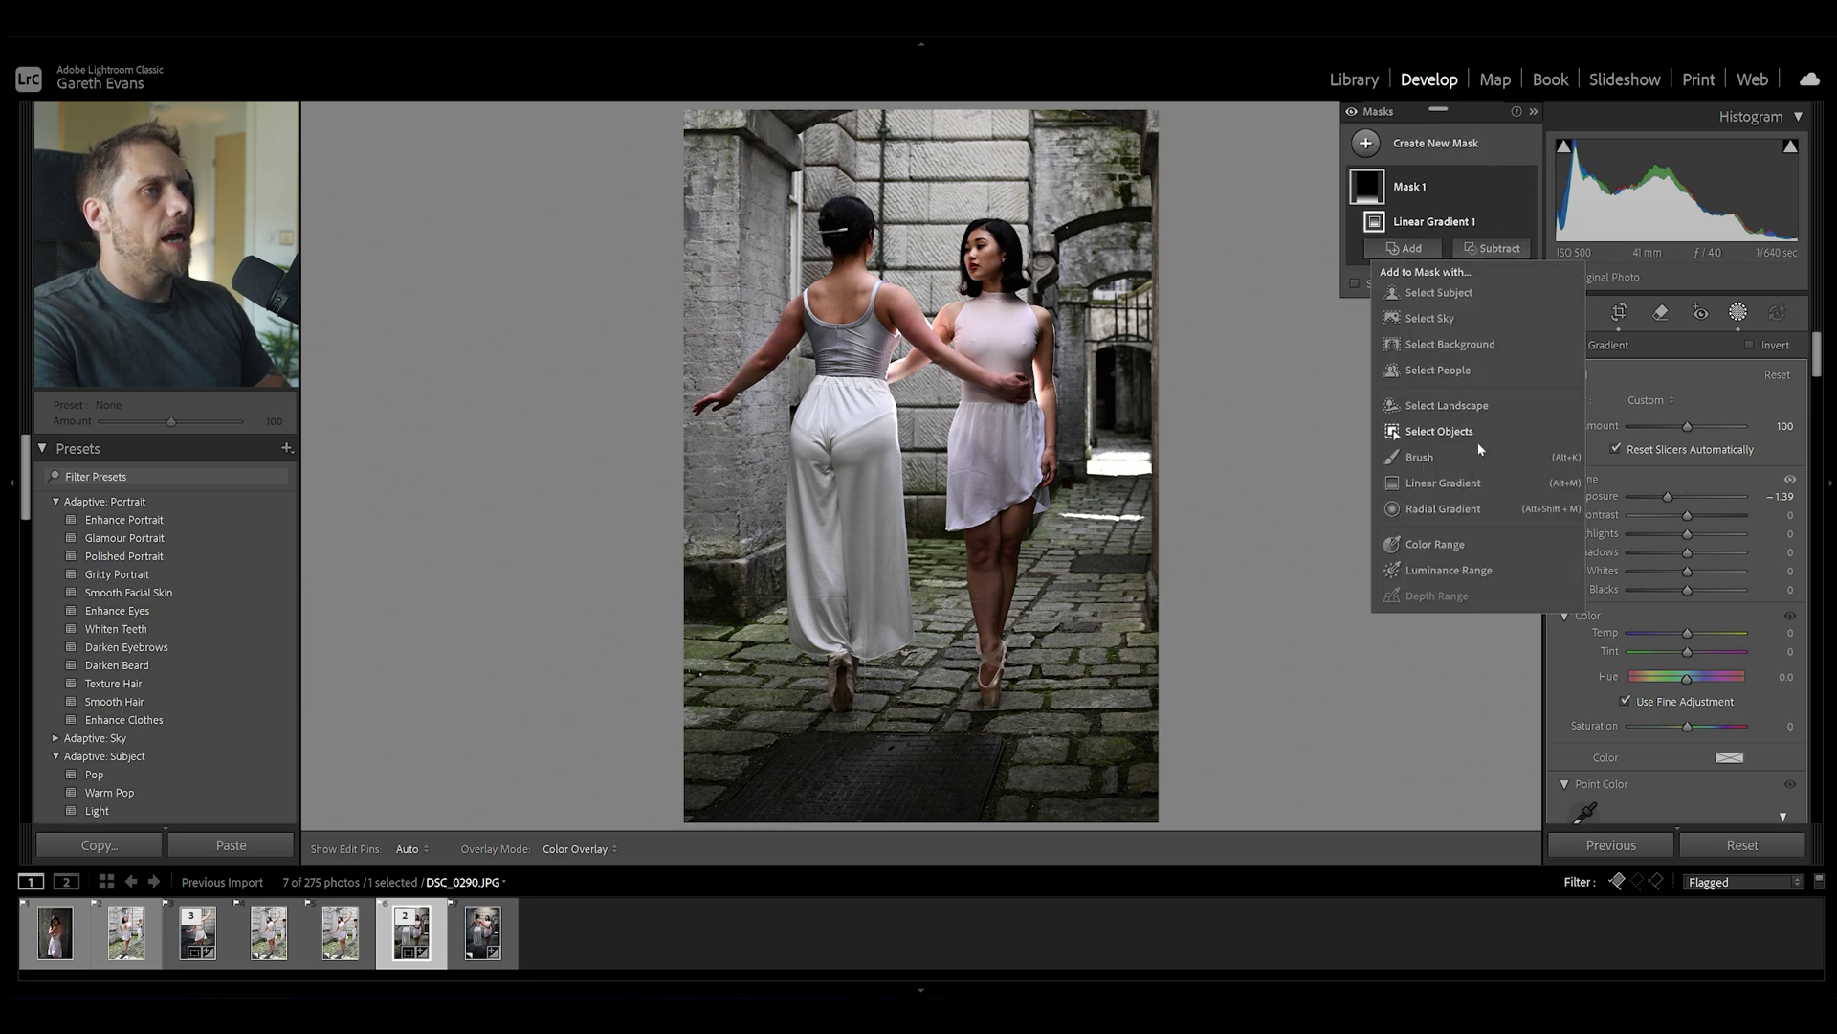
pyautogui.click(1473, 482)
pyautogui.moveTo(660, 303); pyautogui.dragTo(732, 304)
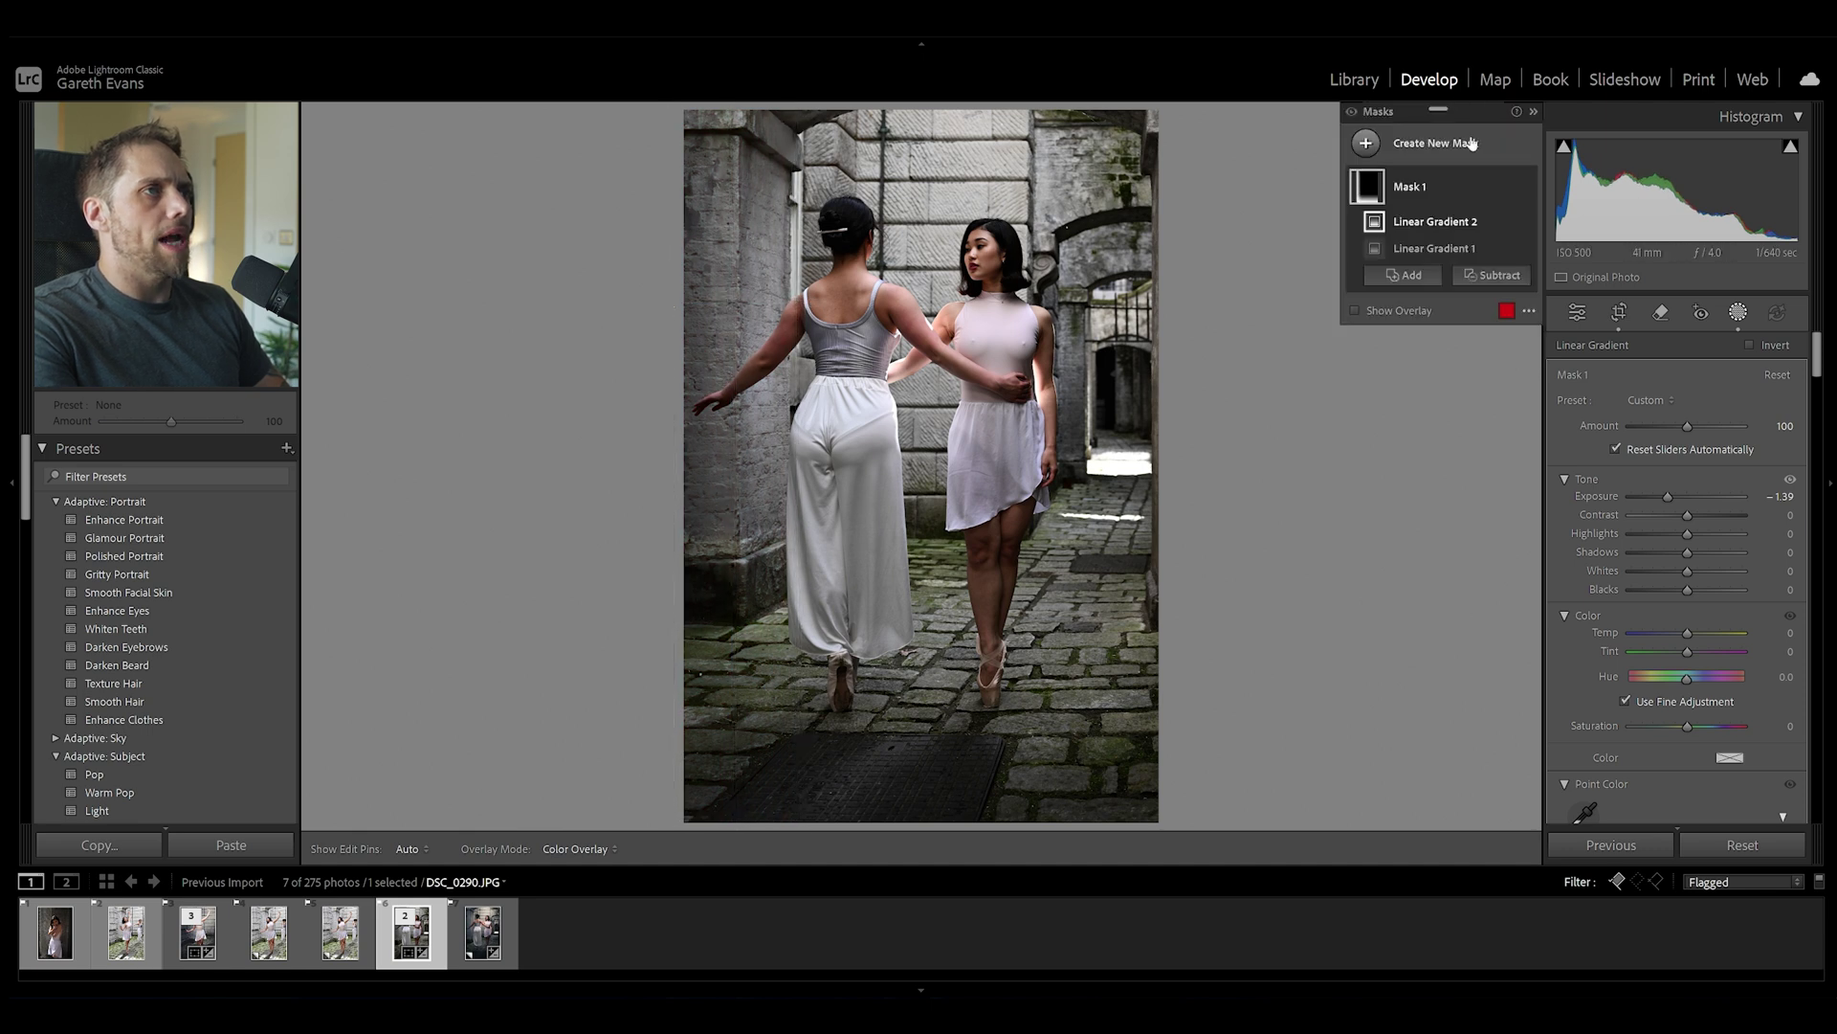
pyautogui.click(1411, 276)
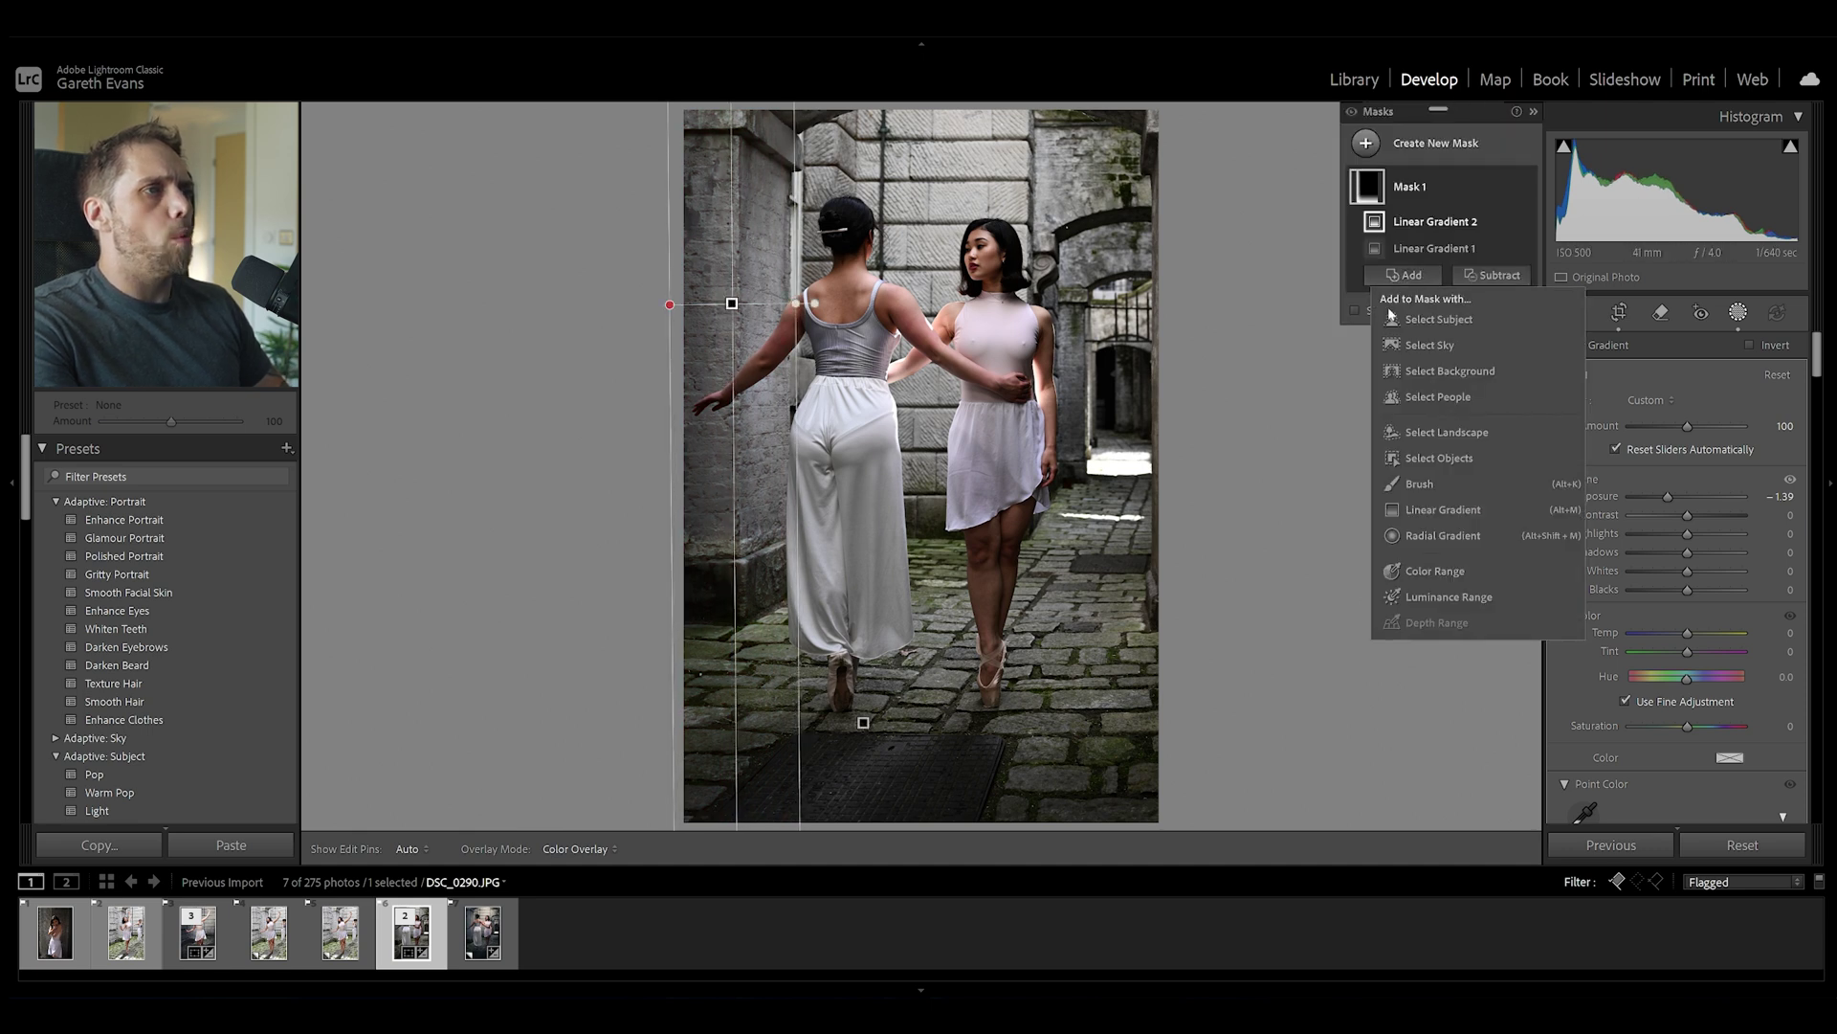
pyautogui.click(1416, 512)
pyautogui.moveTo(1194, 586); pyautogui.dragTo(982, 531)
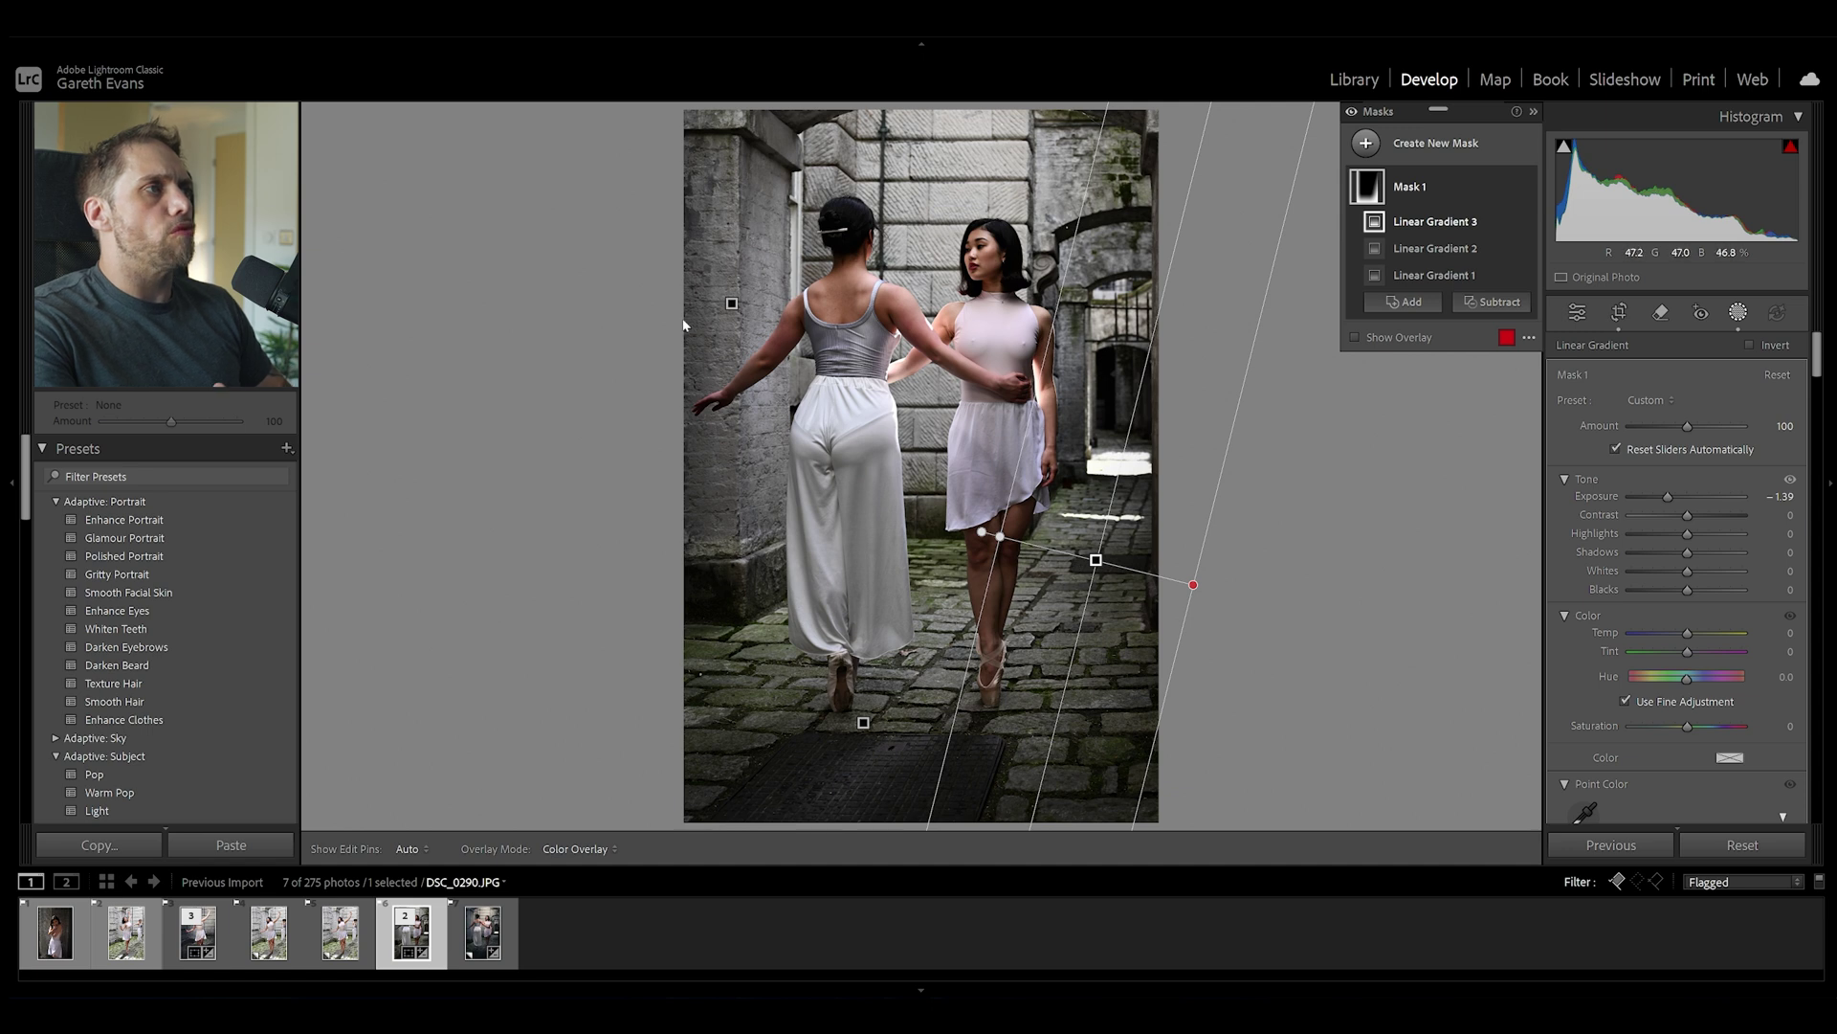
# Step: Create a radial gradient mask with feather 100, centred on the upper wall and widened to reach over both dancers
pyautogui.click(1445, 149)
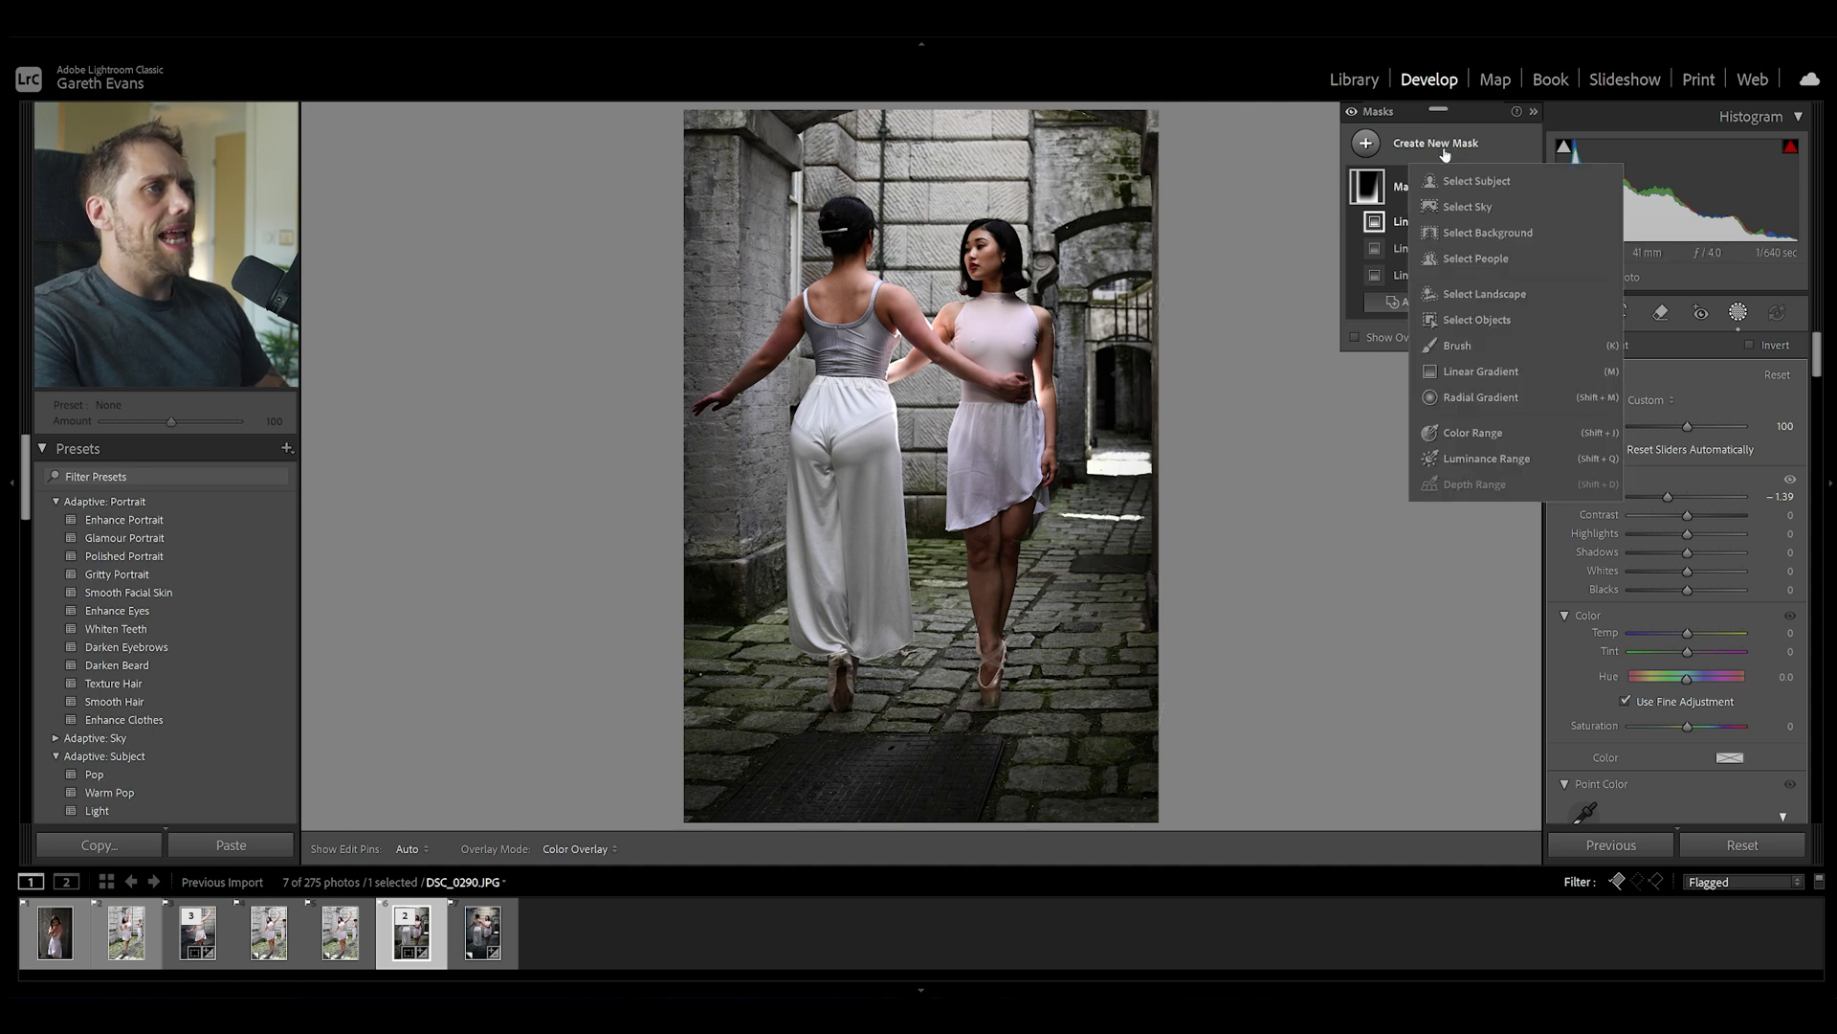
pyautogui.click(1455, 400)
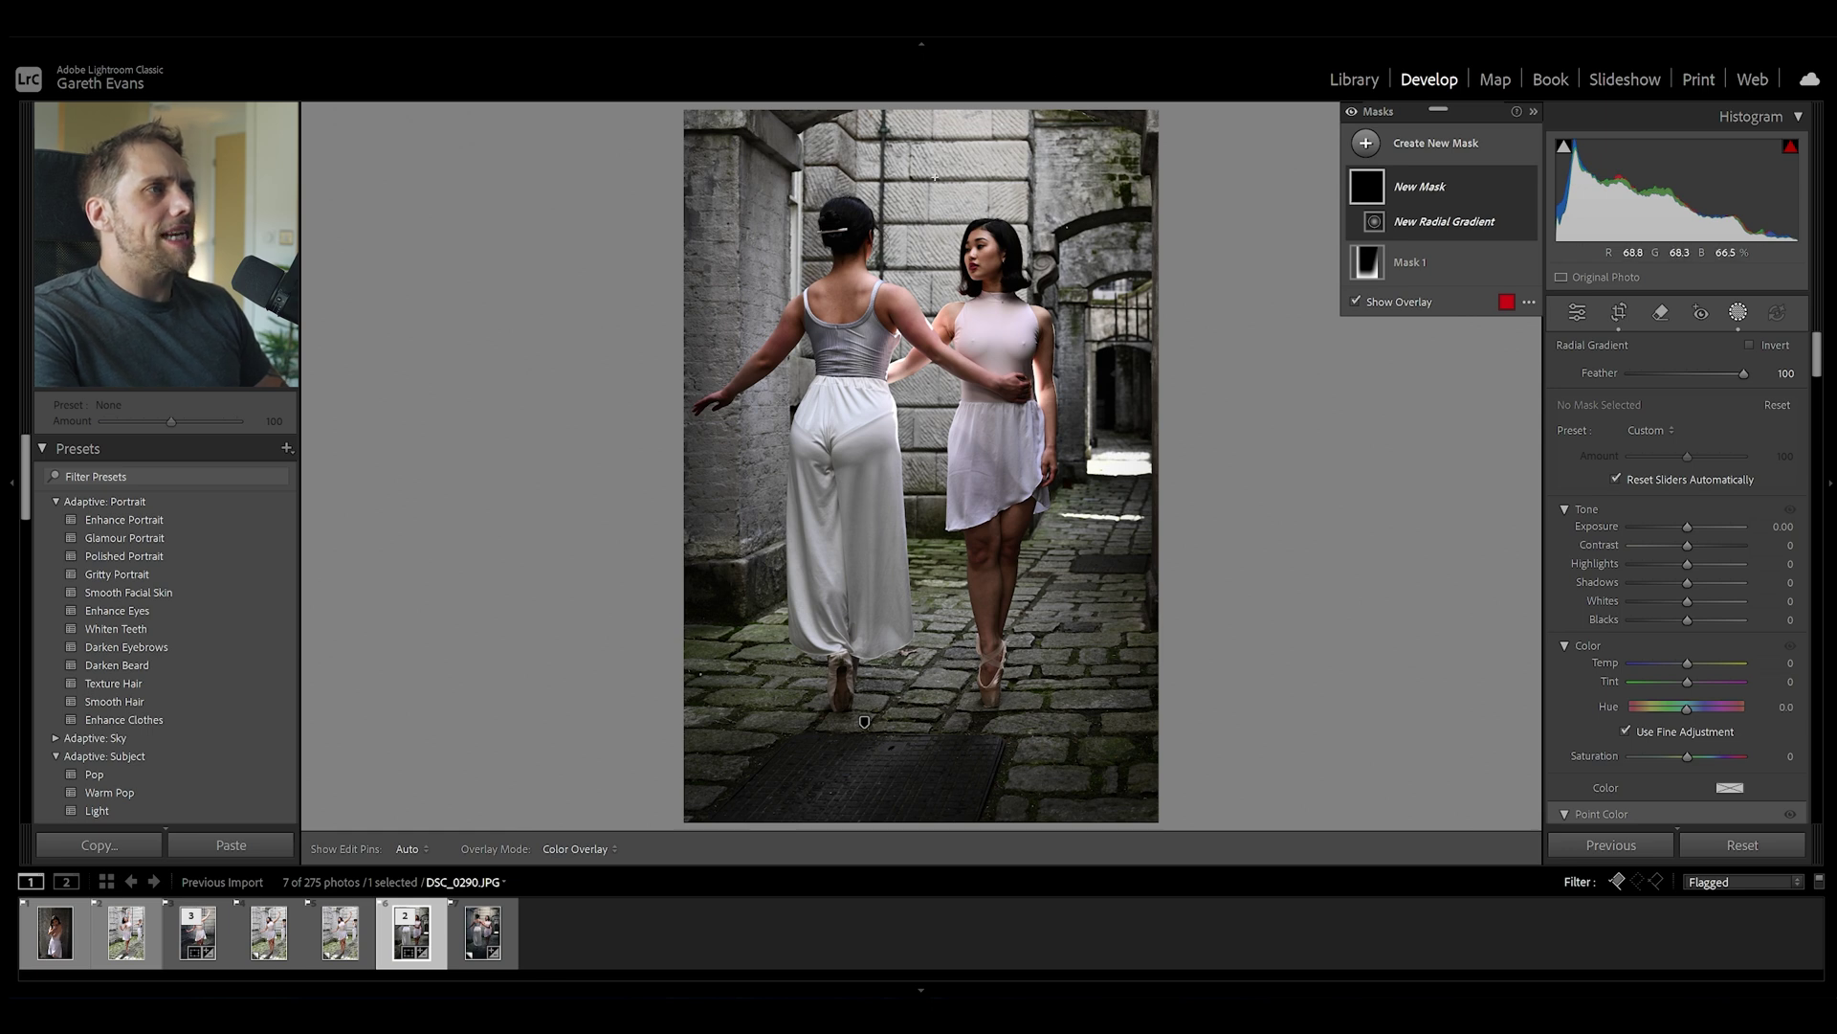
pyautogui.moveTo(935, 171); pyautogui.dragTo(1126, 537)
pyautogui.moveTo(935, 171); pyautogui.dragTo(968, 155)
pyautogui.moveTo(968, 540); pyautogui.dragTo(876, 529)
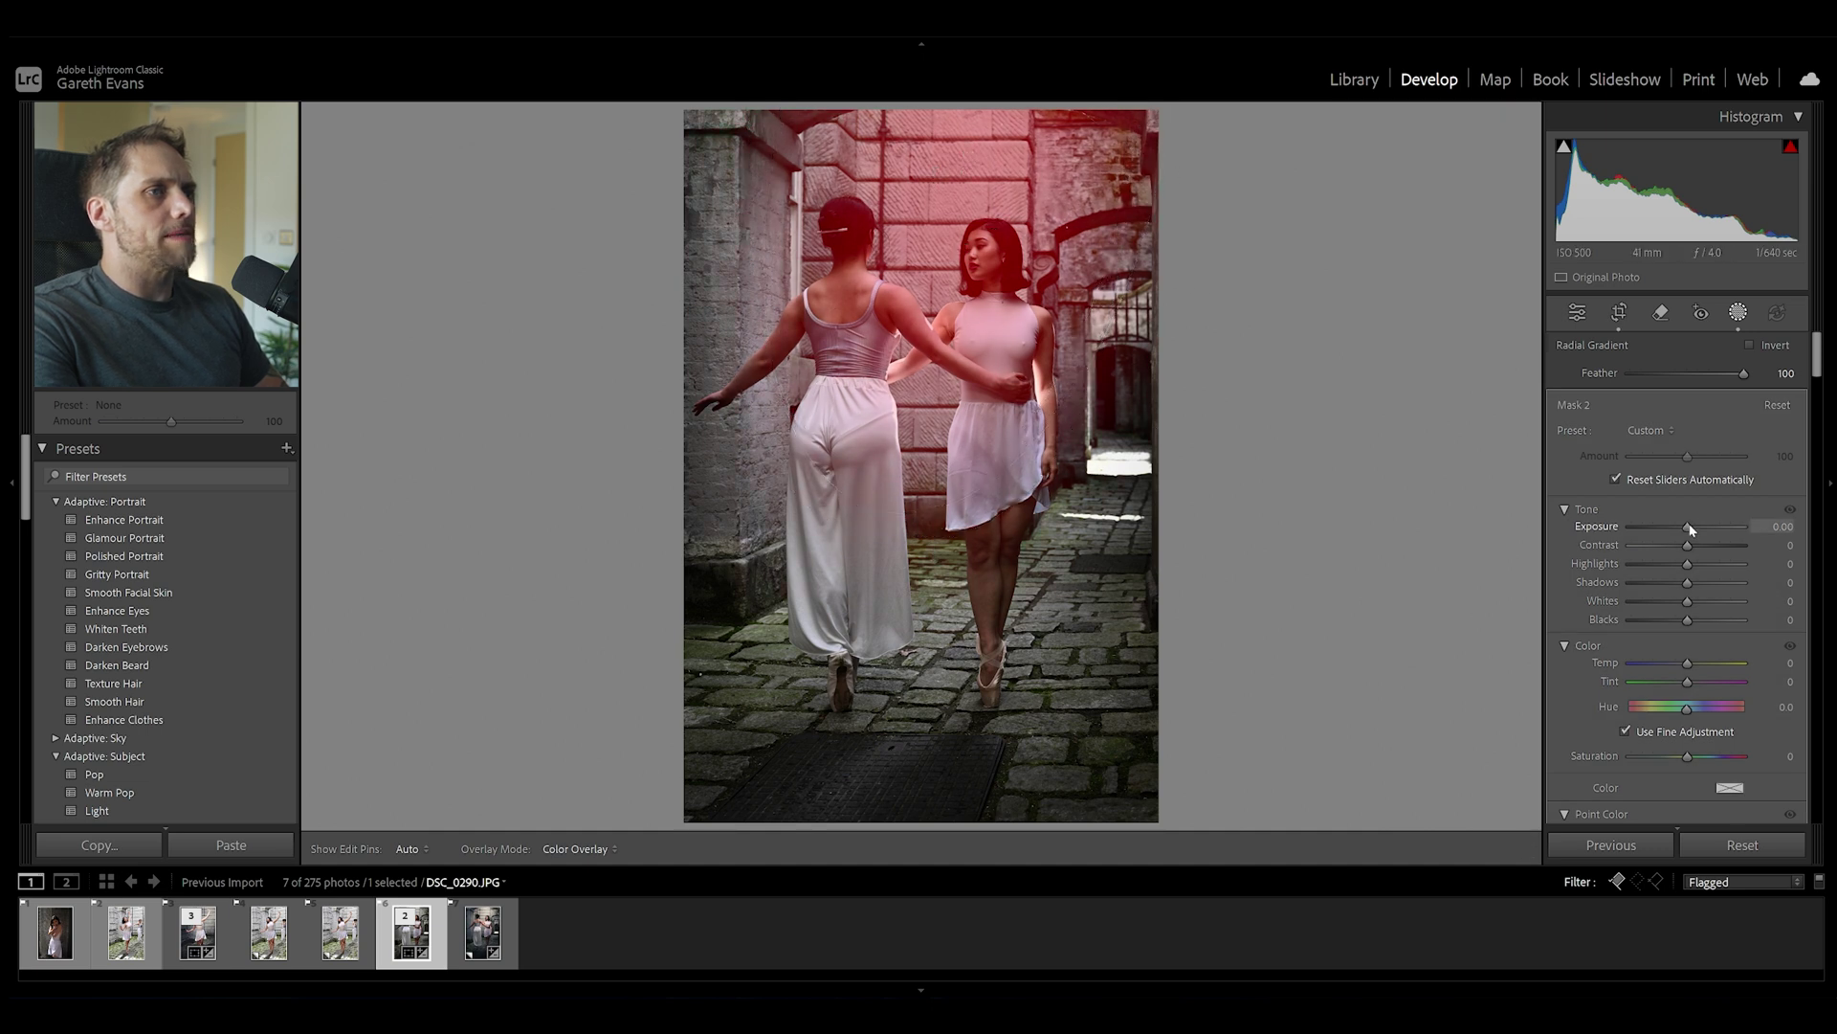
# Step: Hide the mask overlay and brighten and warm the radial gradient area with exposure 0.60 and temperature 8
pyautogui.press('o')
pyautogui.scroll(-5, 1589, 613)
pyautogui.scroll(-5, 1587, 618)
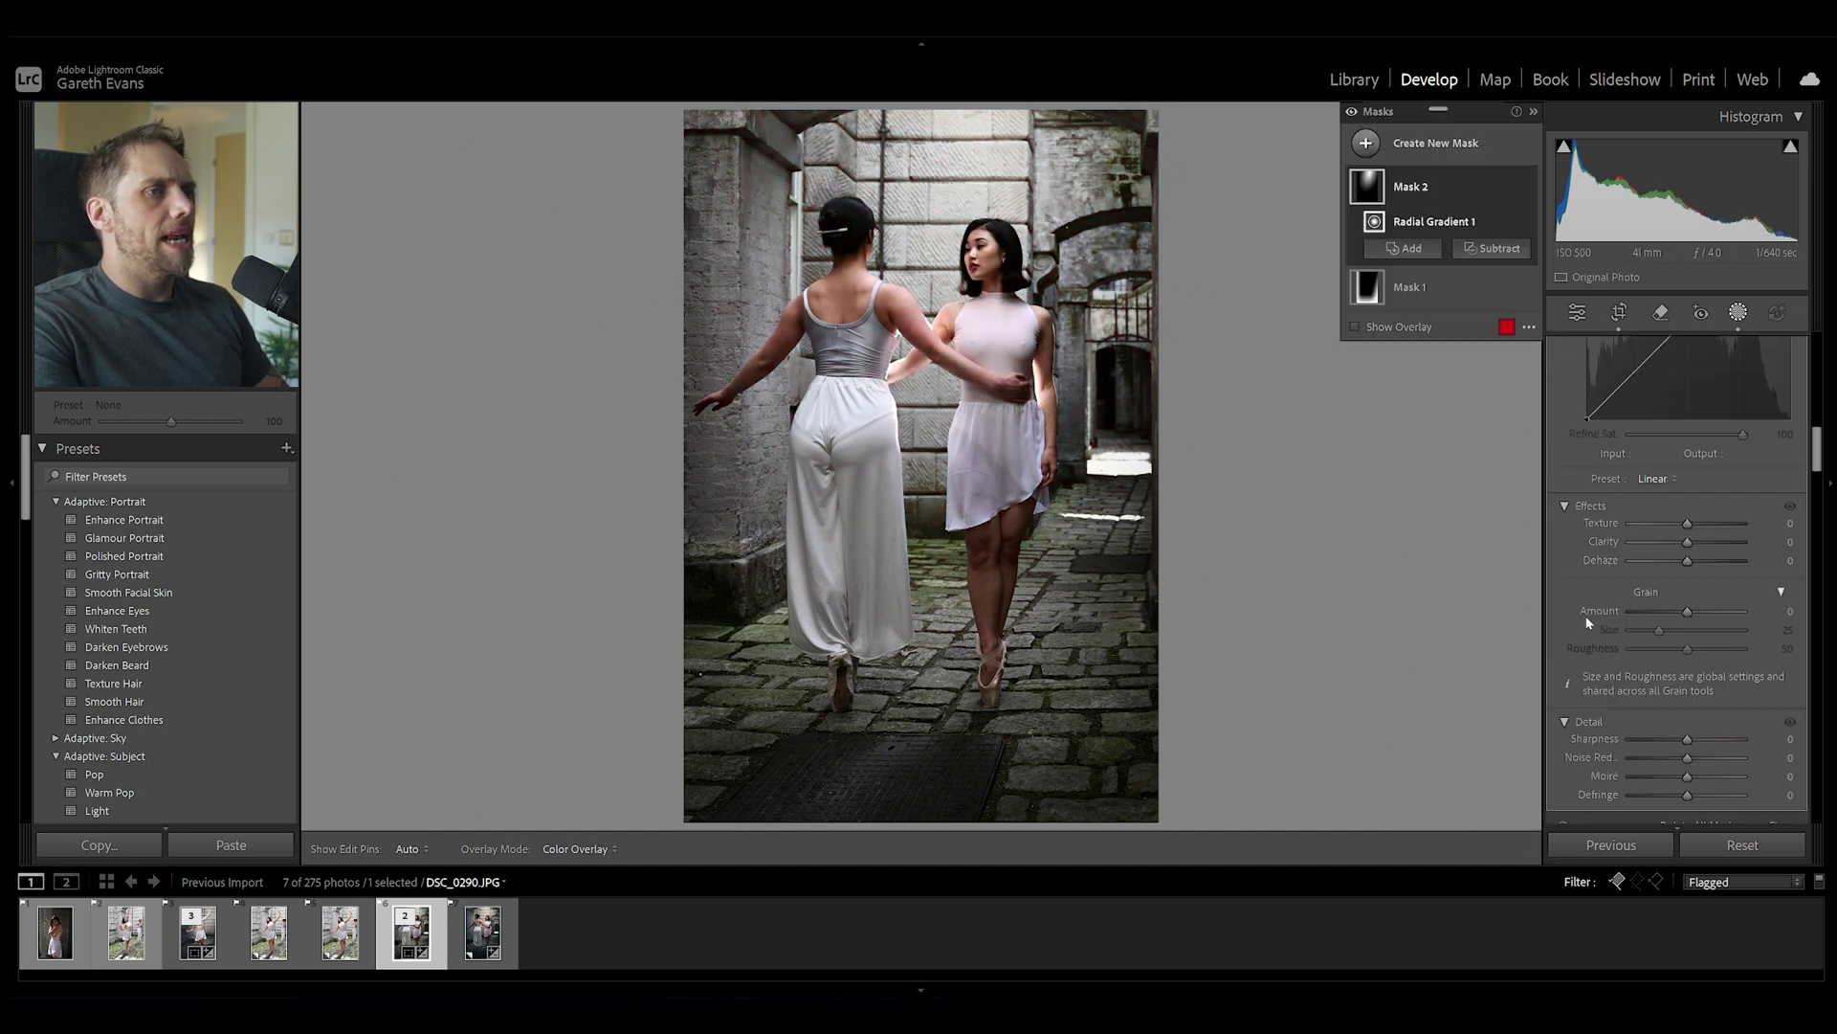
pyautogui.moveTo(1689, 563); pyautogui.dragTo(1694, 518)
pyautogui.scroll(5, 1585, 619)
pyautogui.scroll(5, 1588, 620)
pyautogui.scroll(3, 1581, 597)
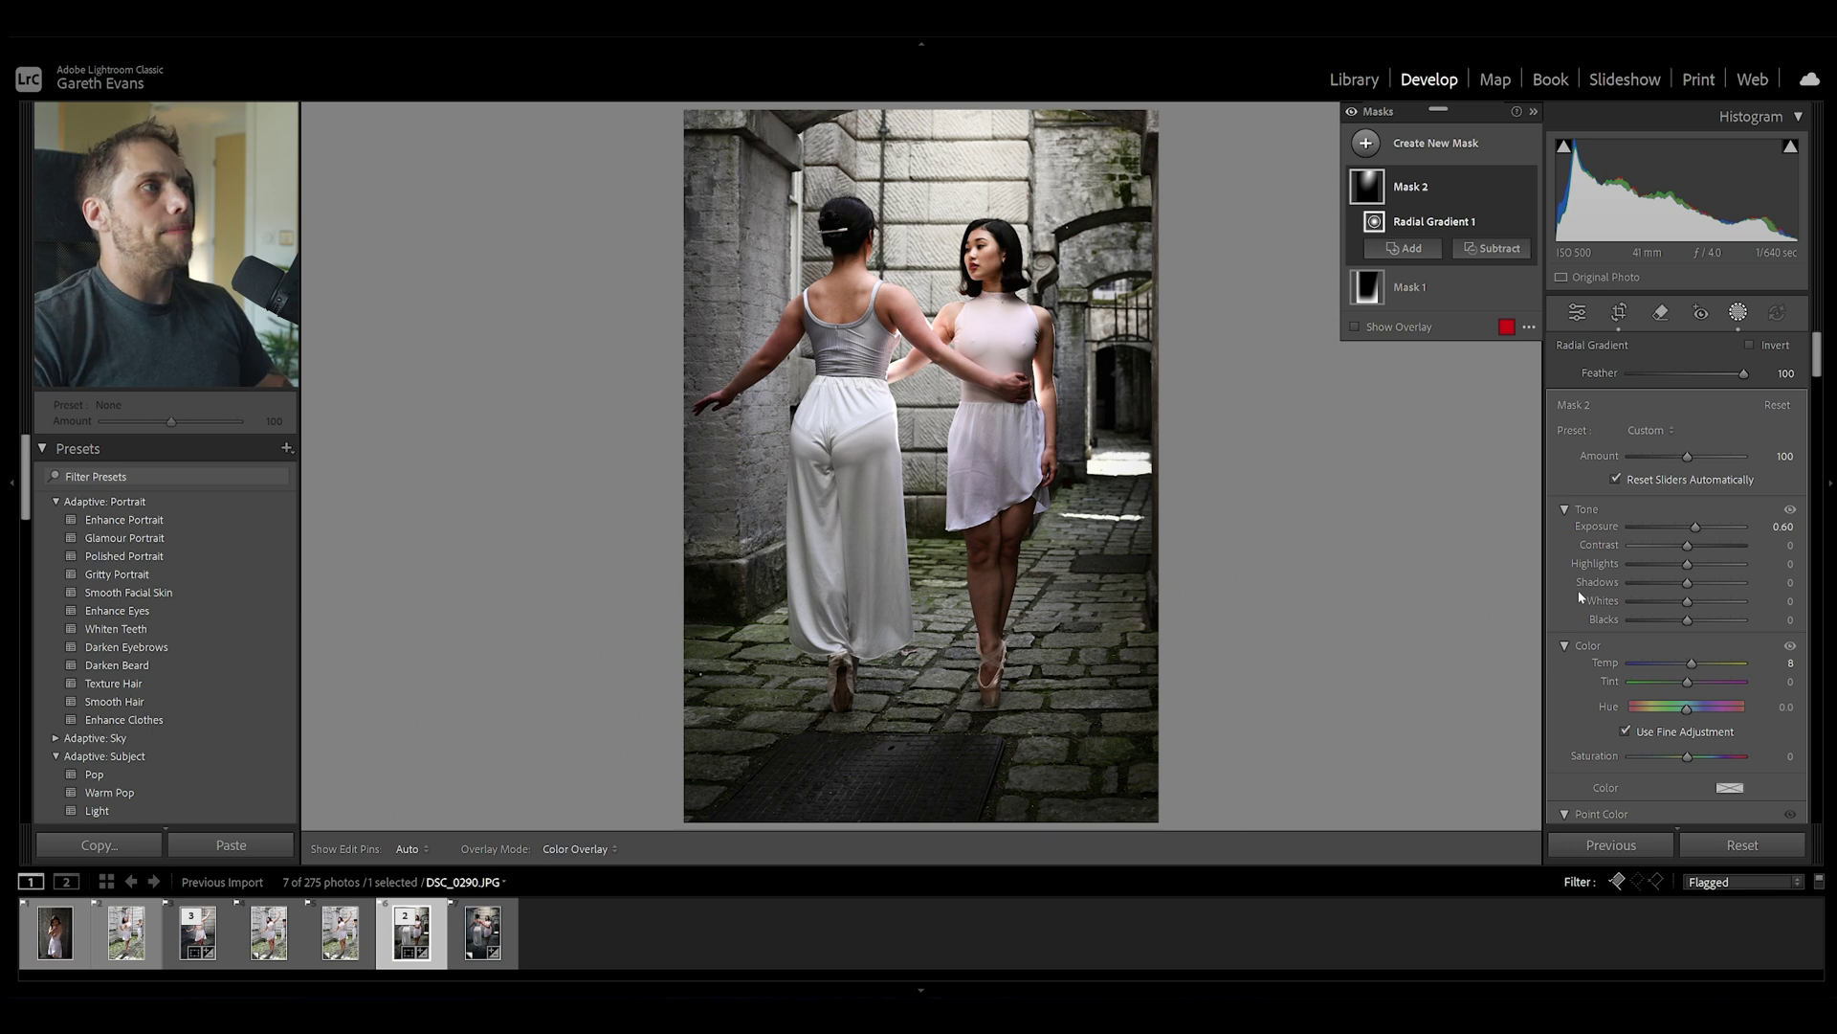
# Step: Cool the linear gradient mask around the photo's edges by setting its temperature to −26
pyautogui.click(1426, 288)
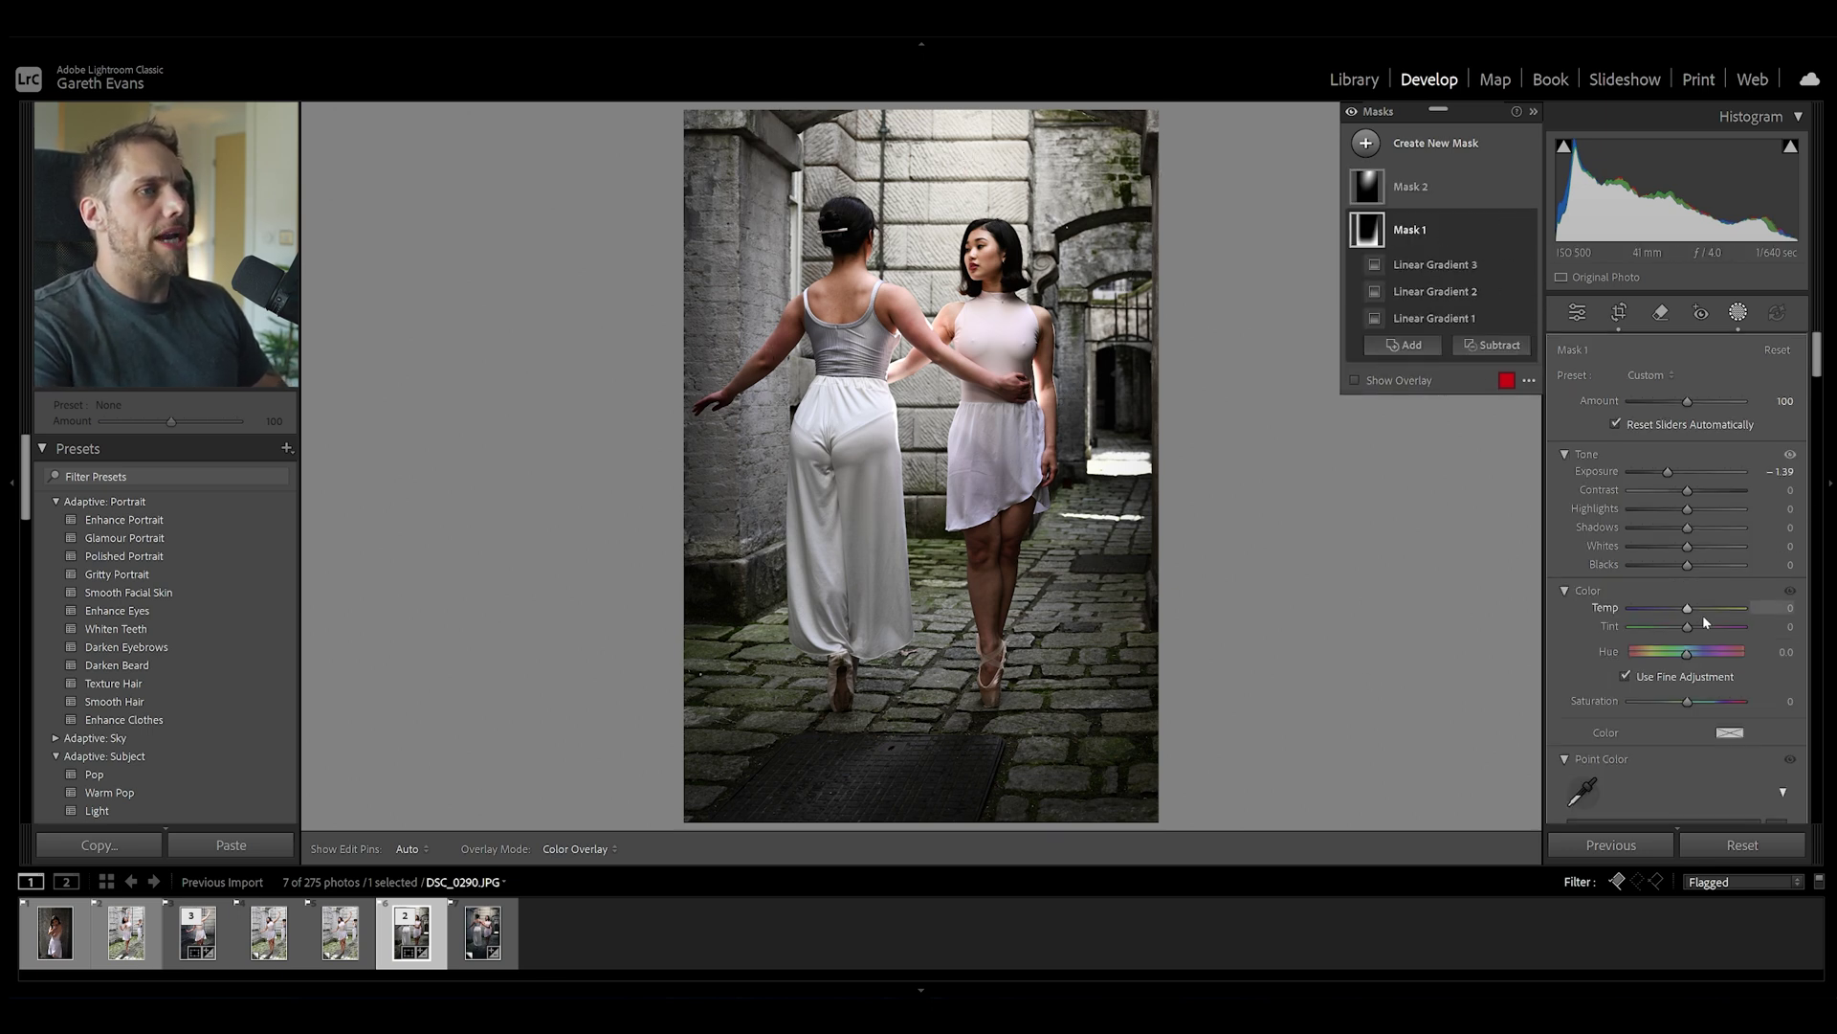
pyautogui.moveTo(1688, 612); pyautogui.dragTo(1673, 617)
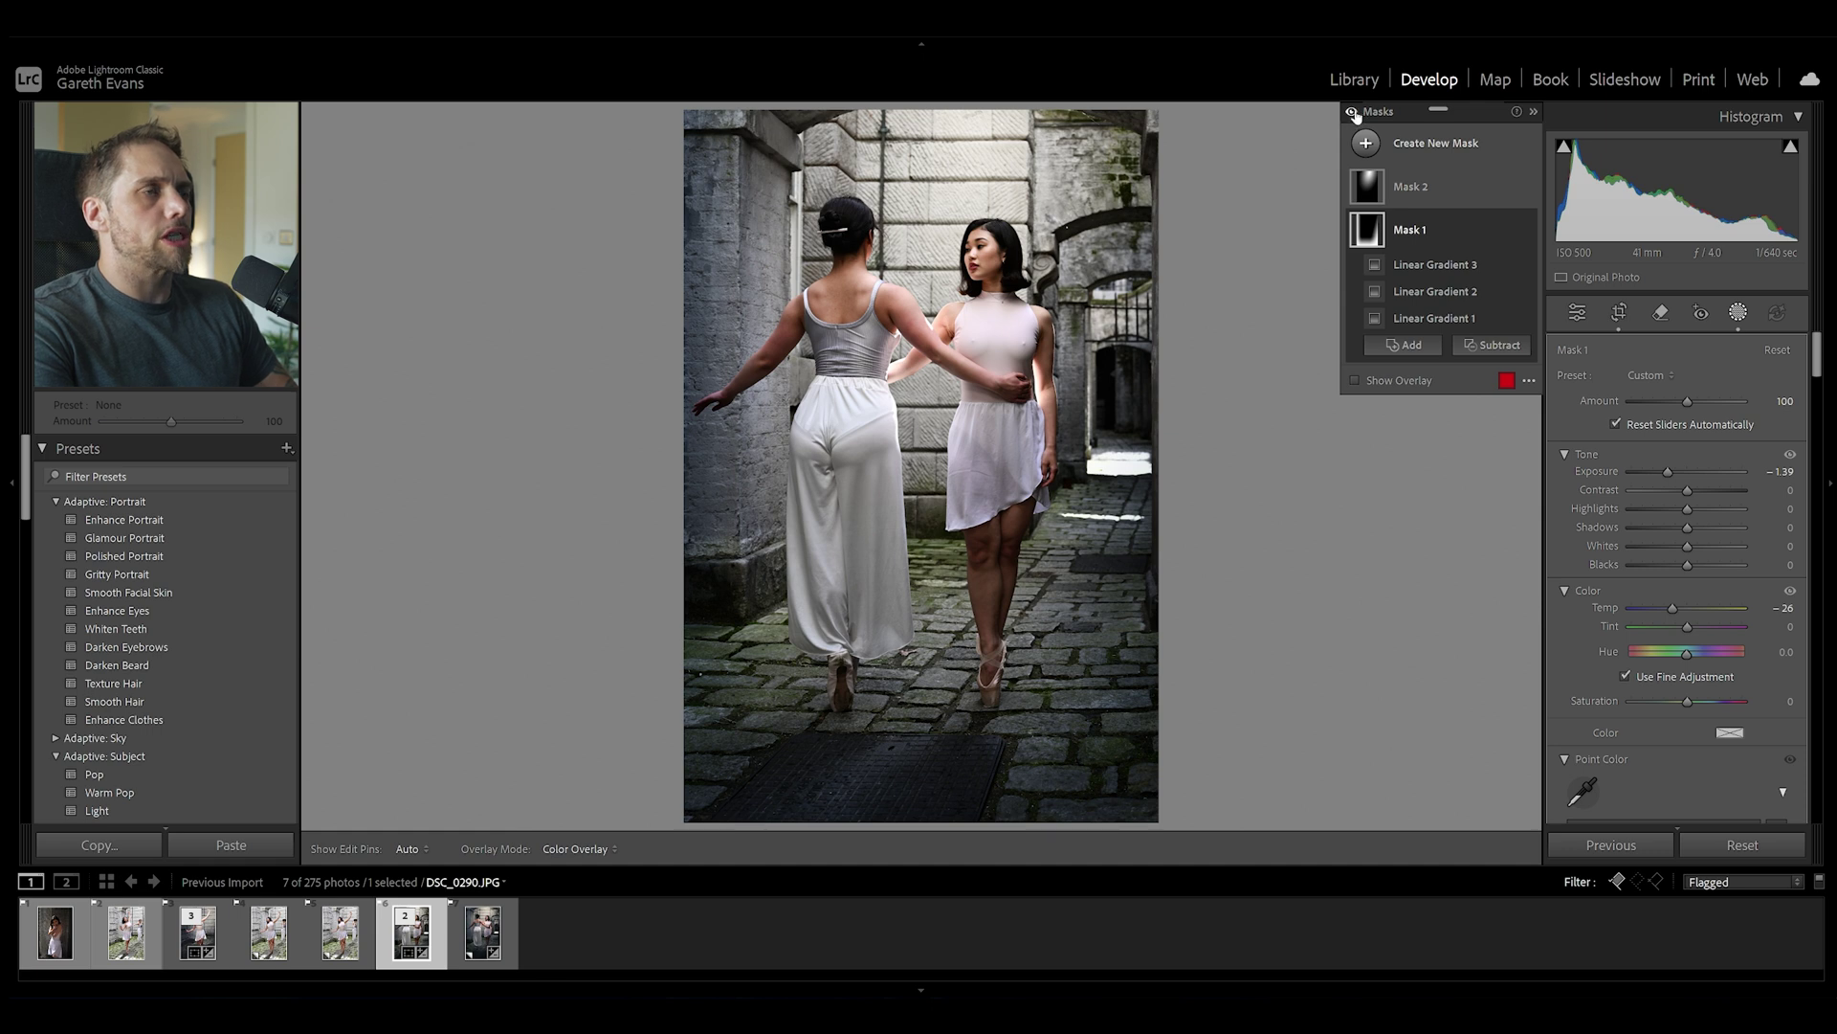
# Step: Compare the photo with and without all masks by switching their visibility off and on
pyautogui.click(1352, 113)
pyautogui.click(1352, 113)
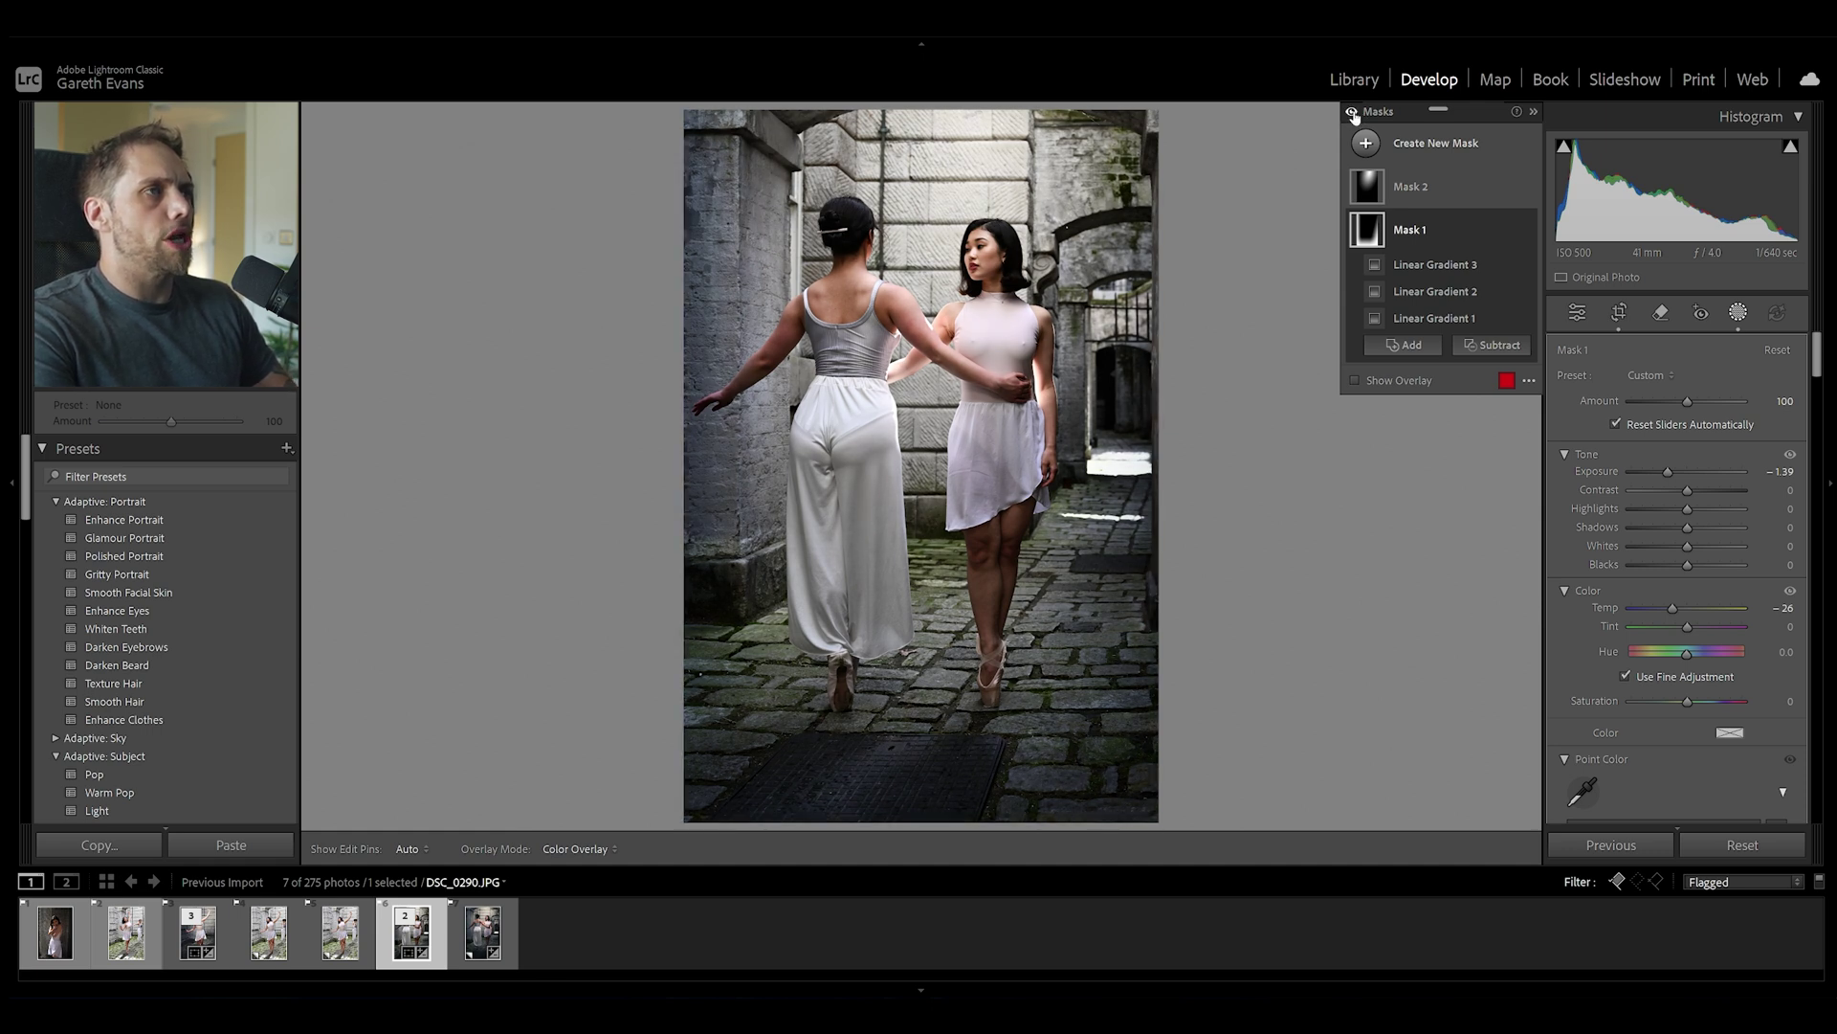
pyautogui.click(1352, 113)
pyautogui.click(1352, 113)
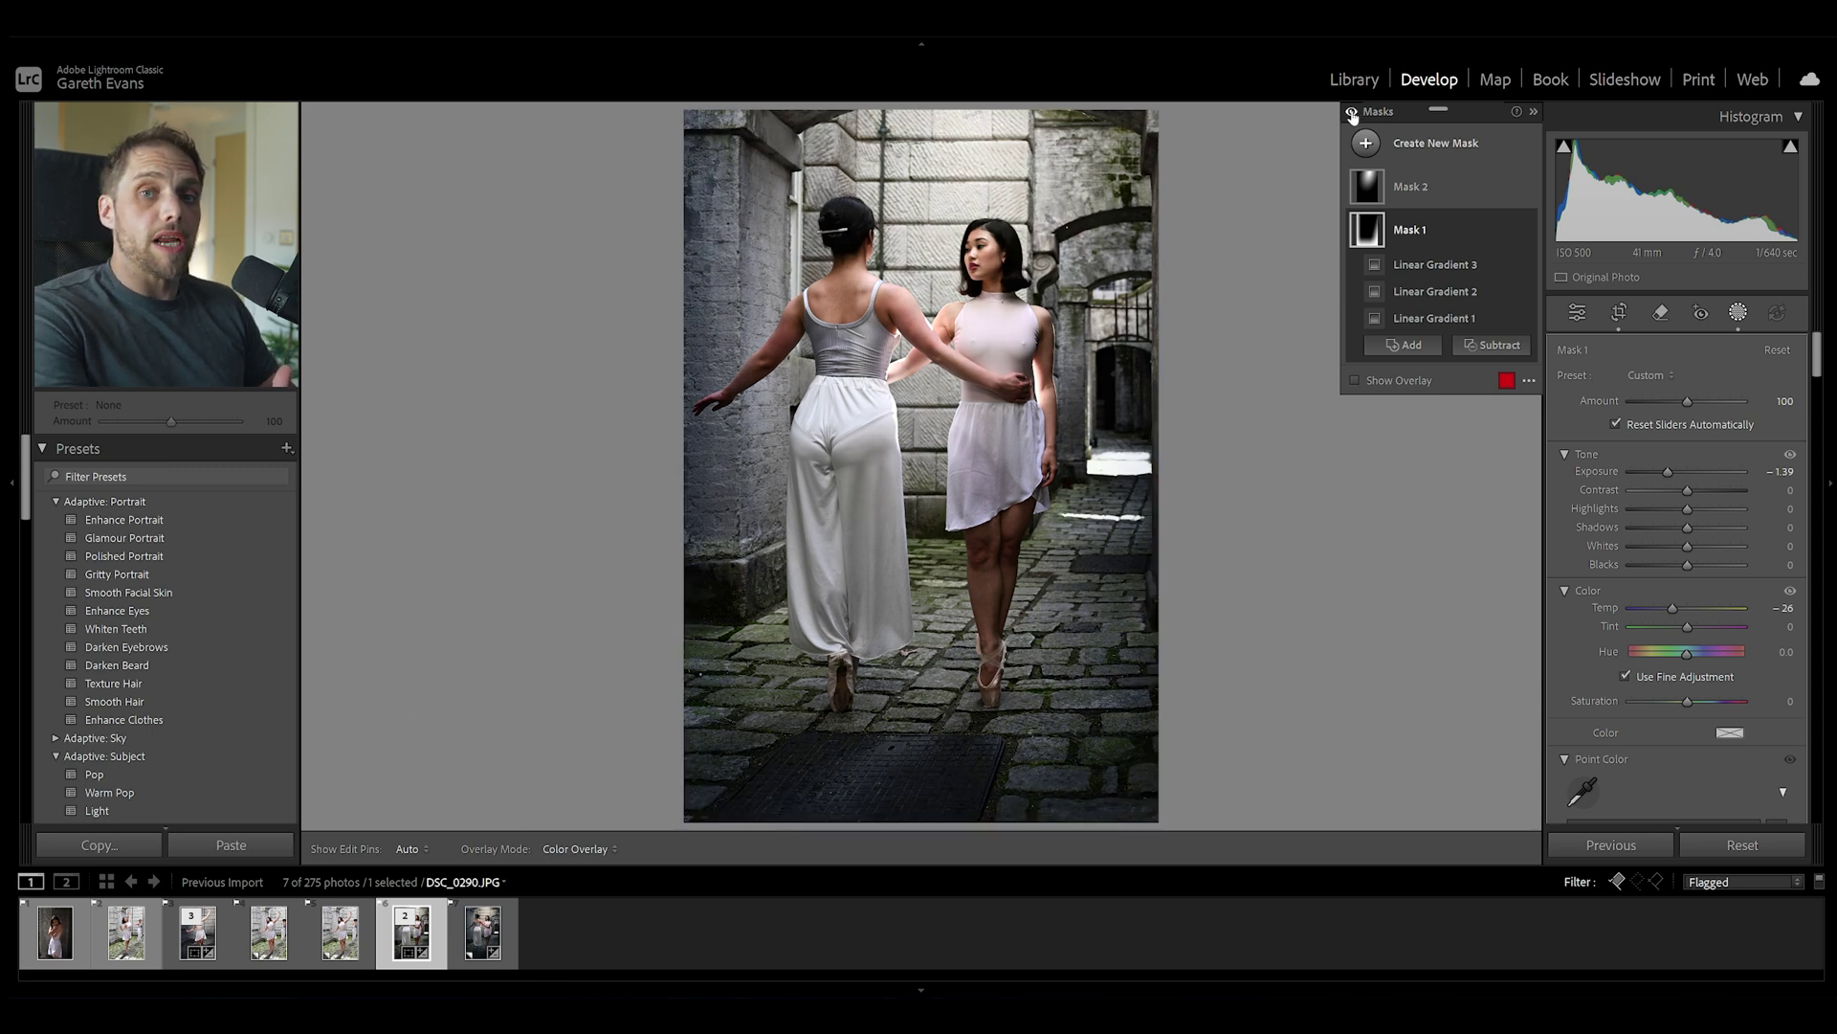
pyautogui.click(1353, 113)
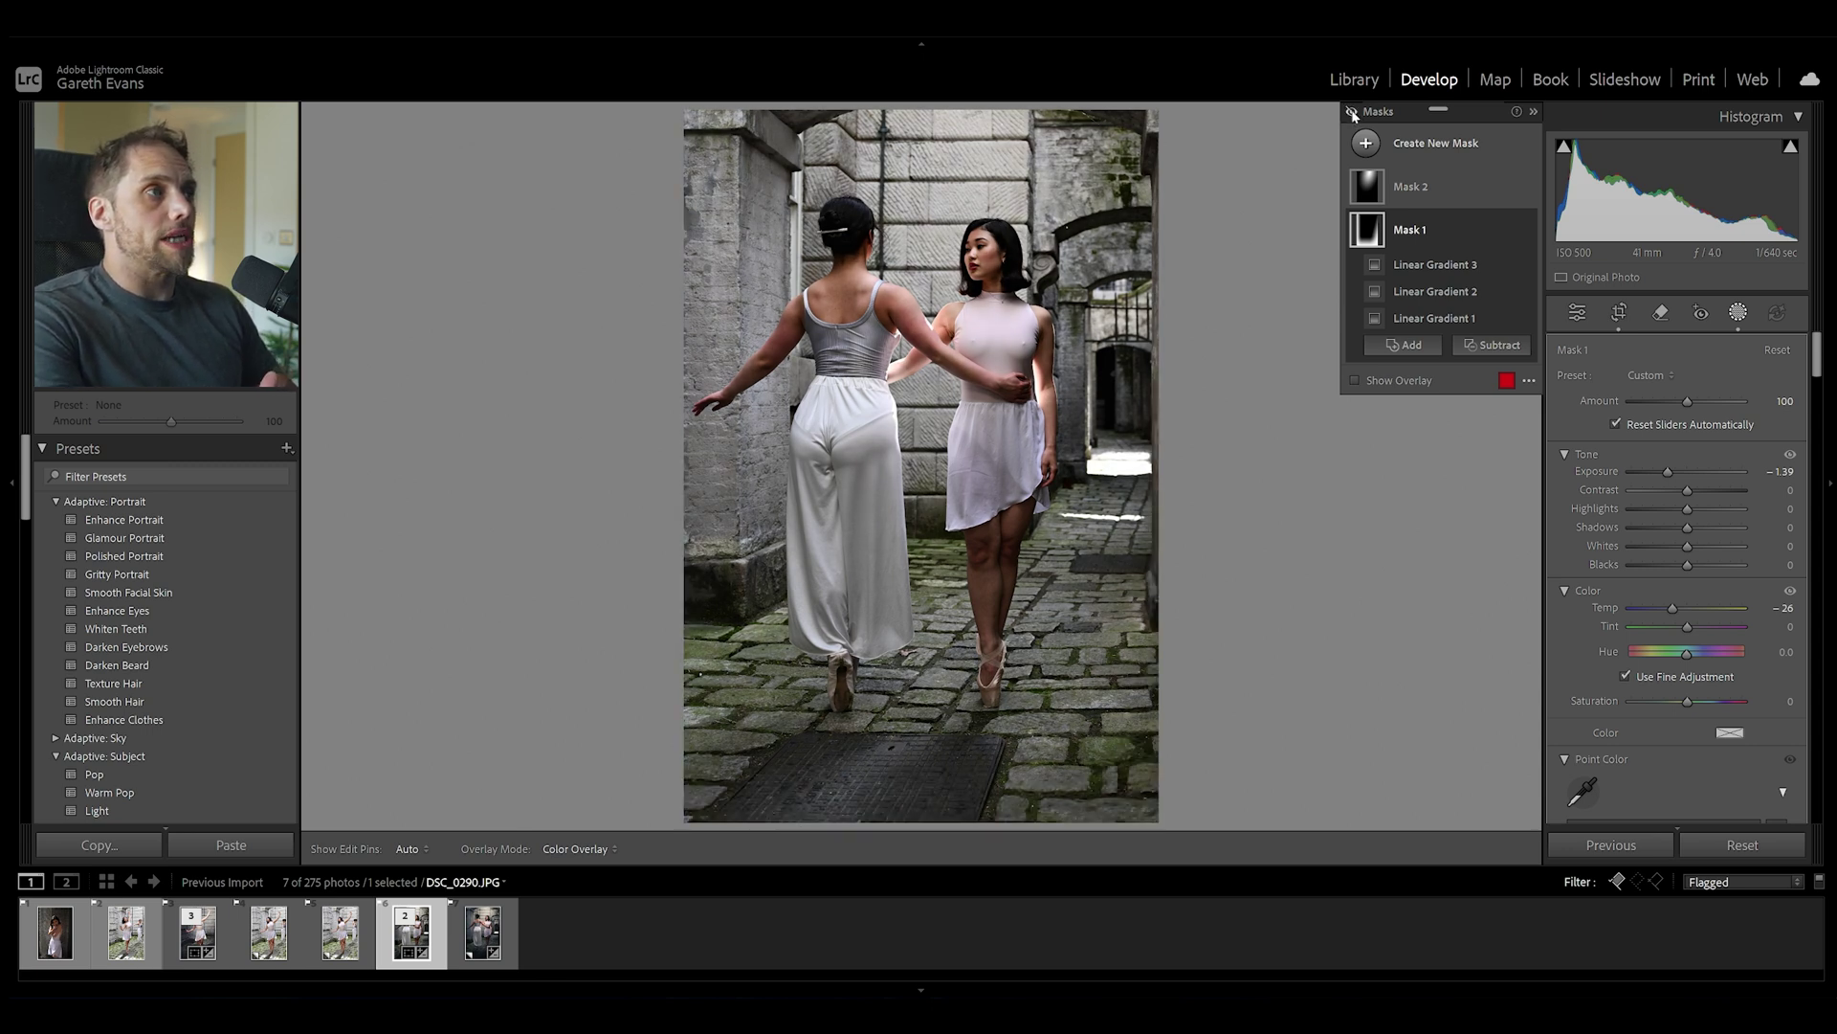
pyautogui.click(1353, 113)
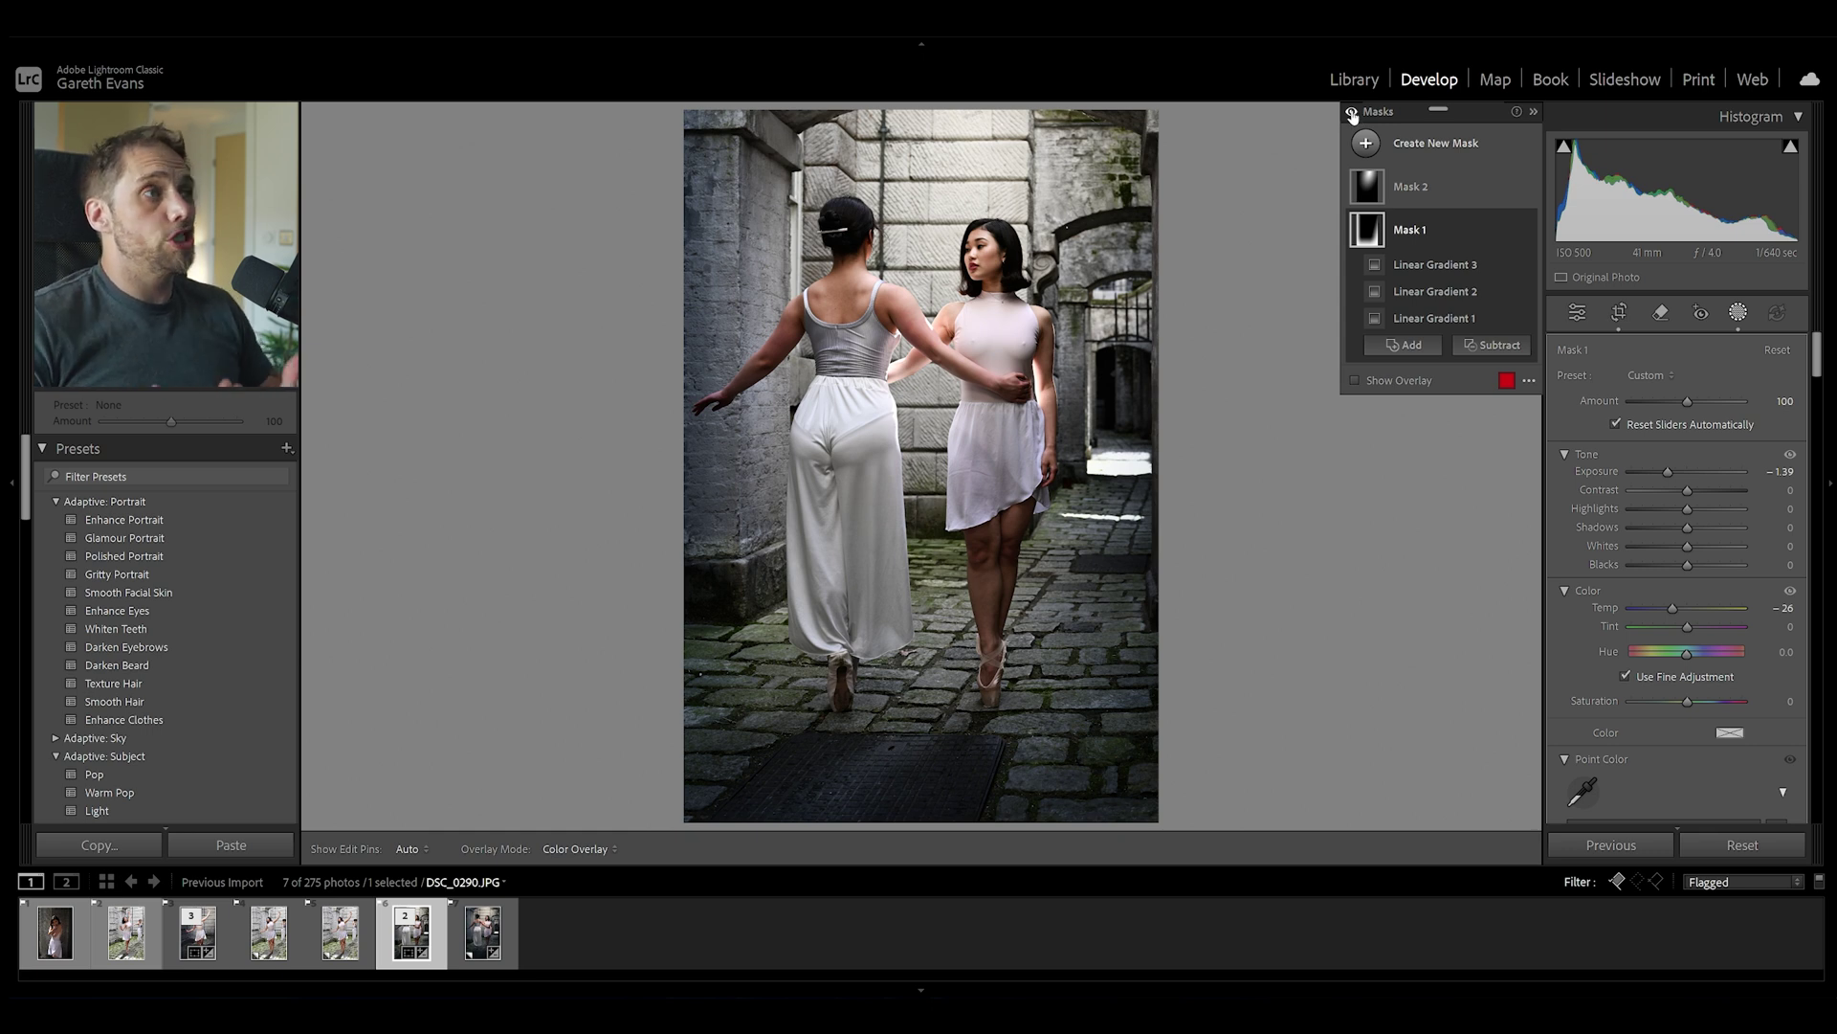
pyautogui.click(1352, 113)
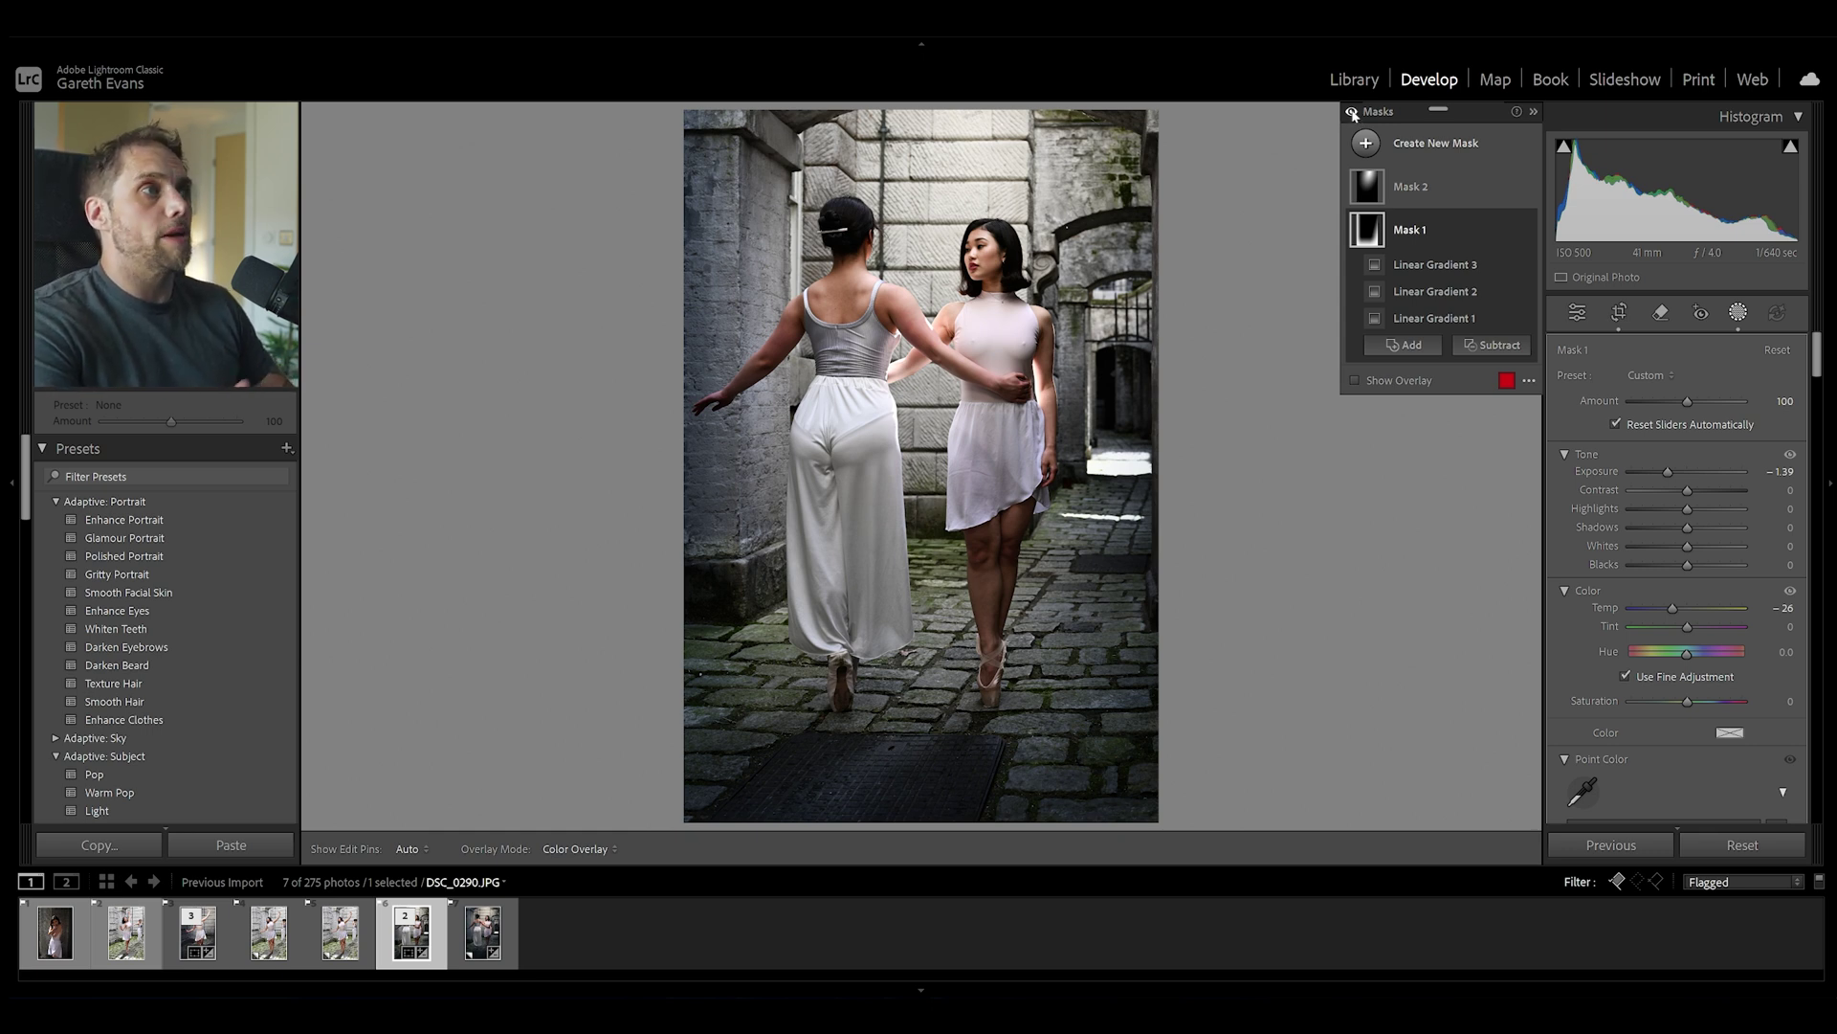
pyautogui.click(1353, 113)
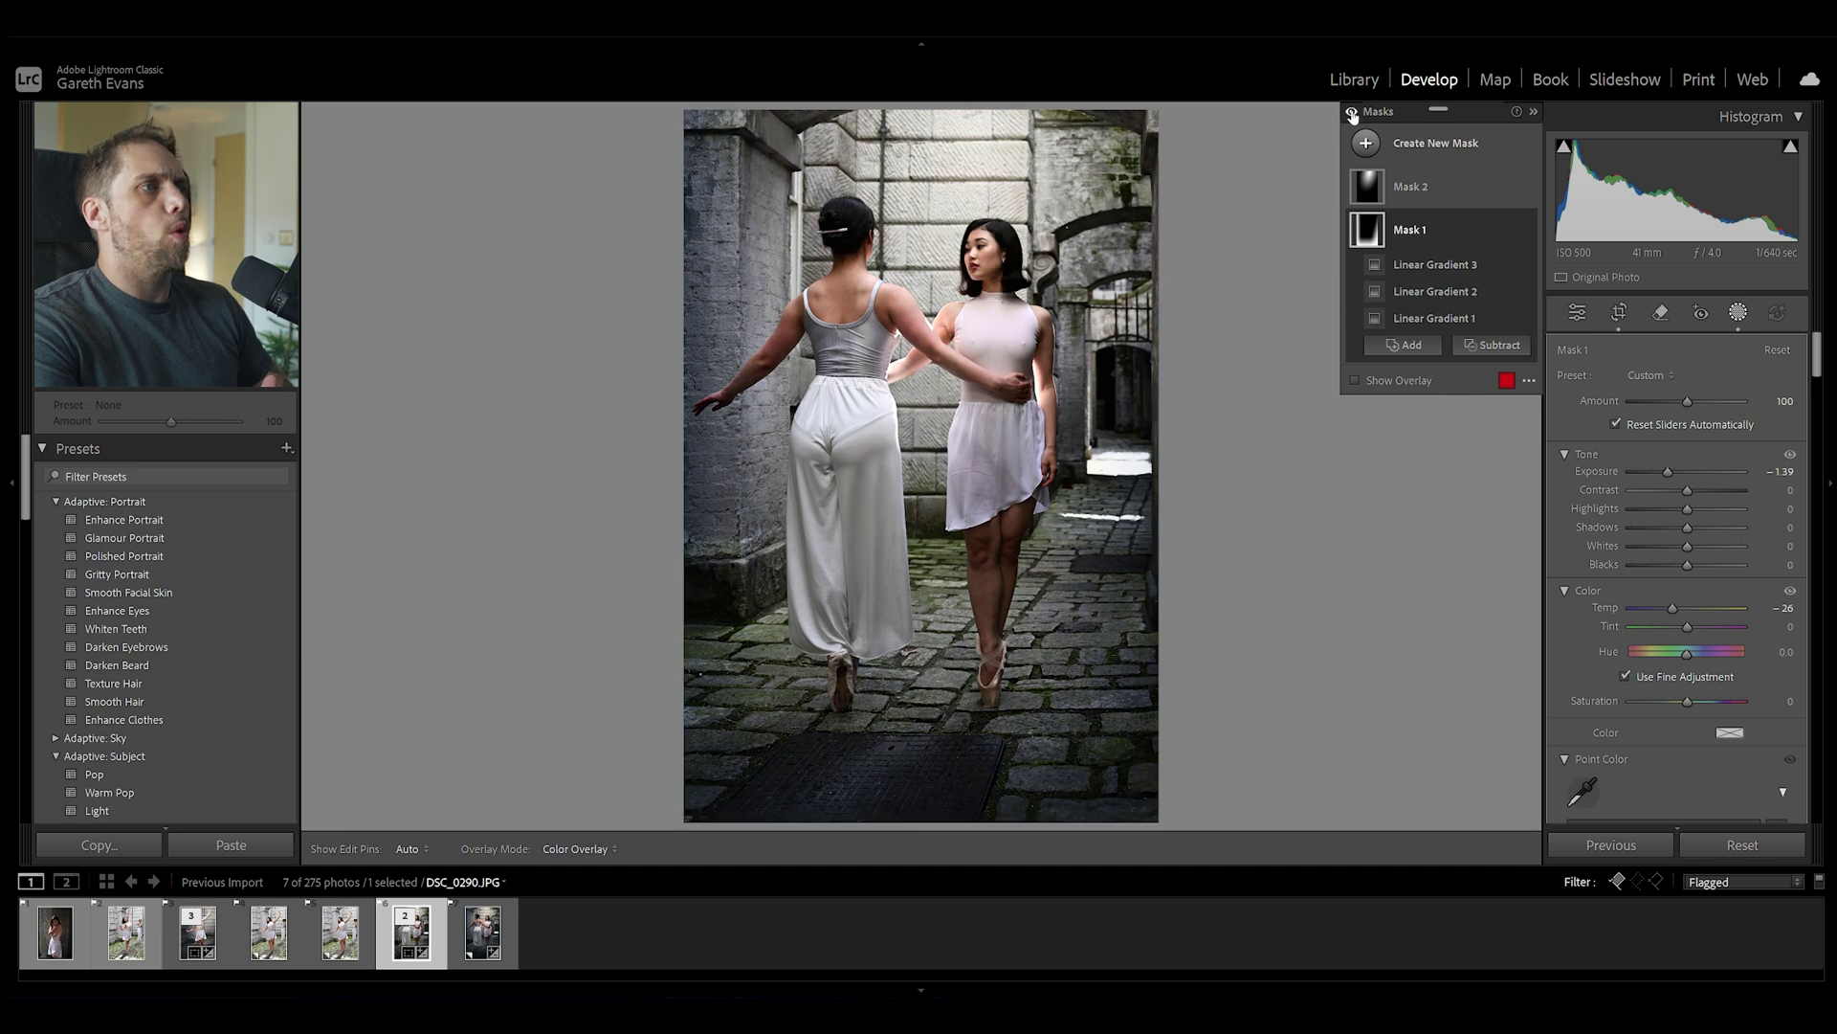
# Step: Create a large oval radial gradient mask centred between the two dancers and enclosing both of them
pyautogui.click(1436, 142)
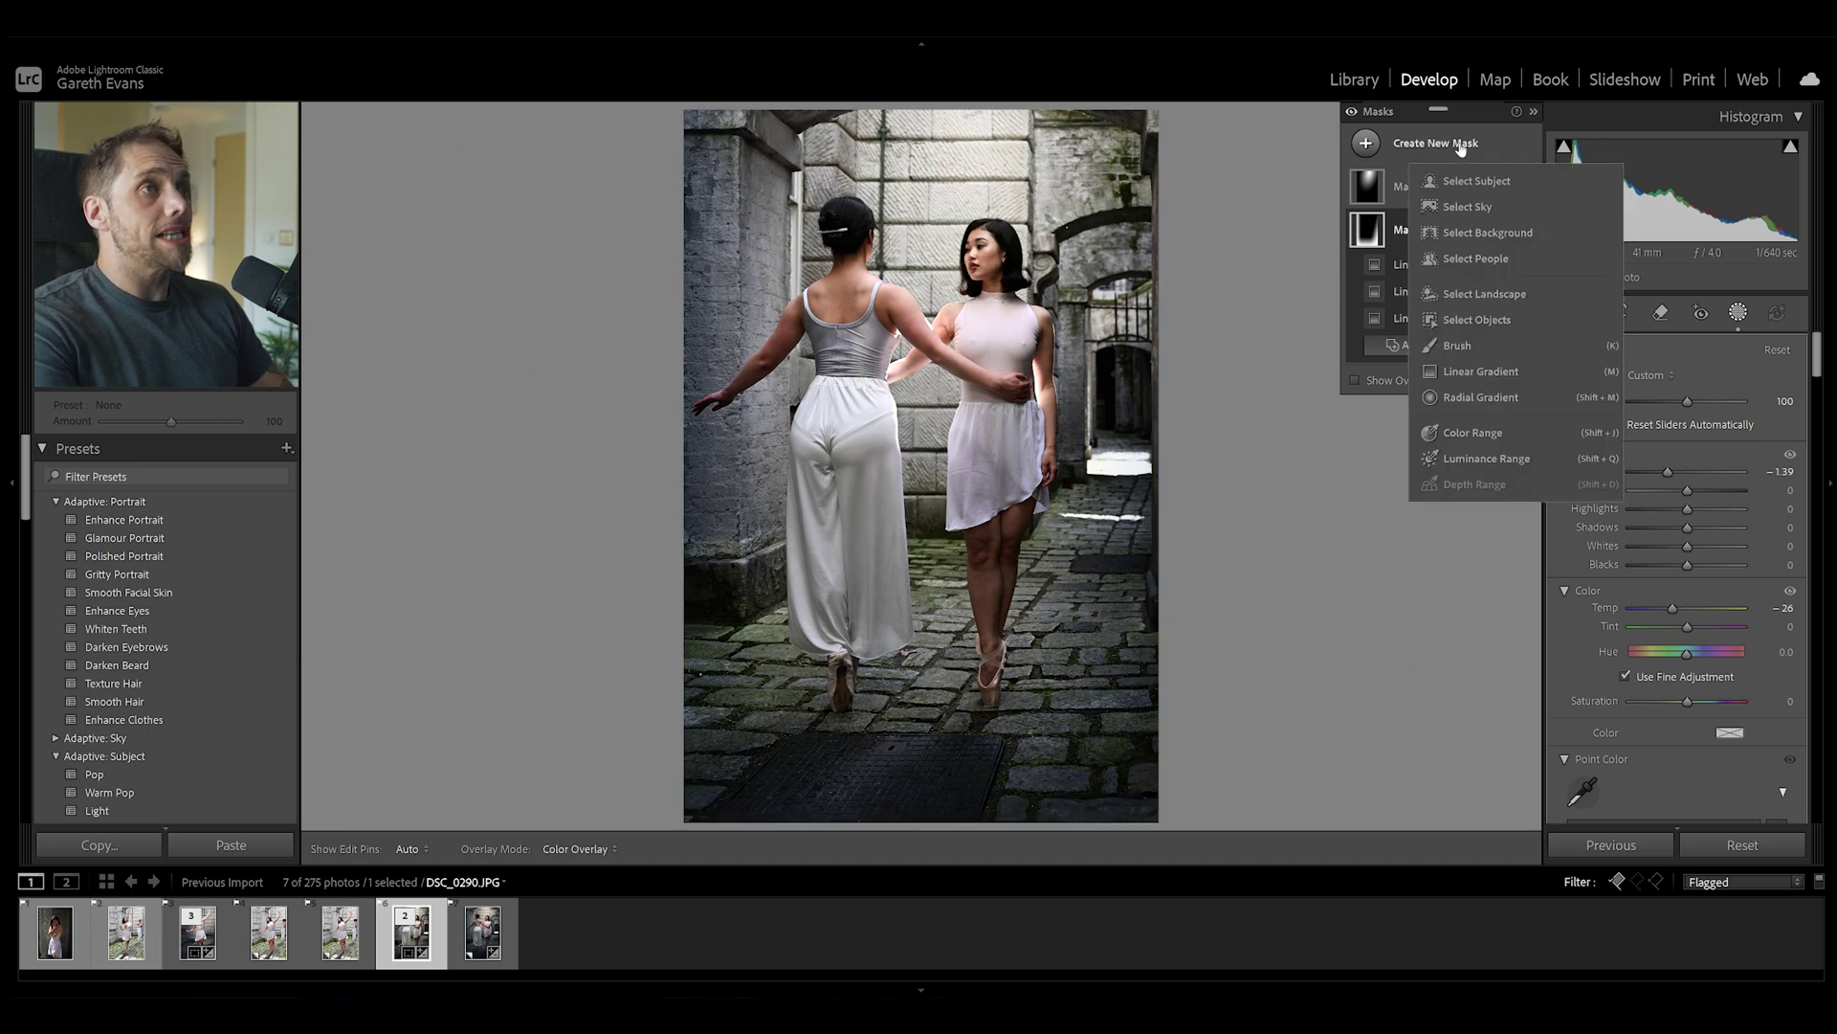
pyautogui.click(1479, 375)
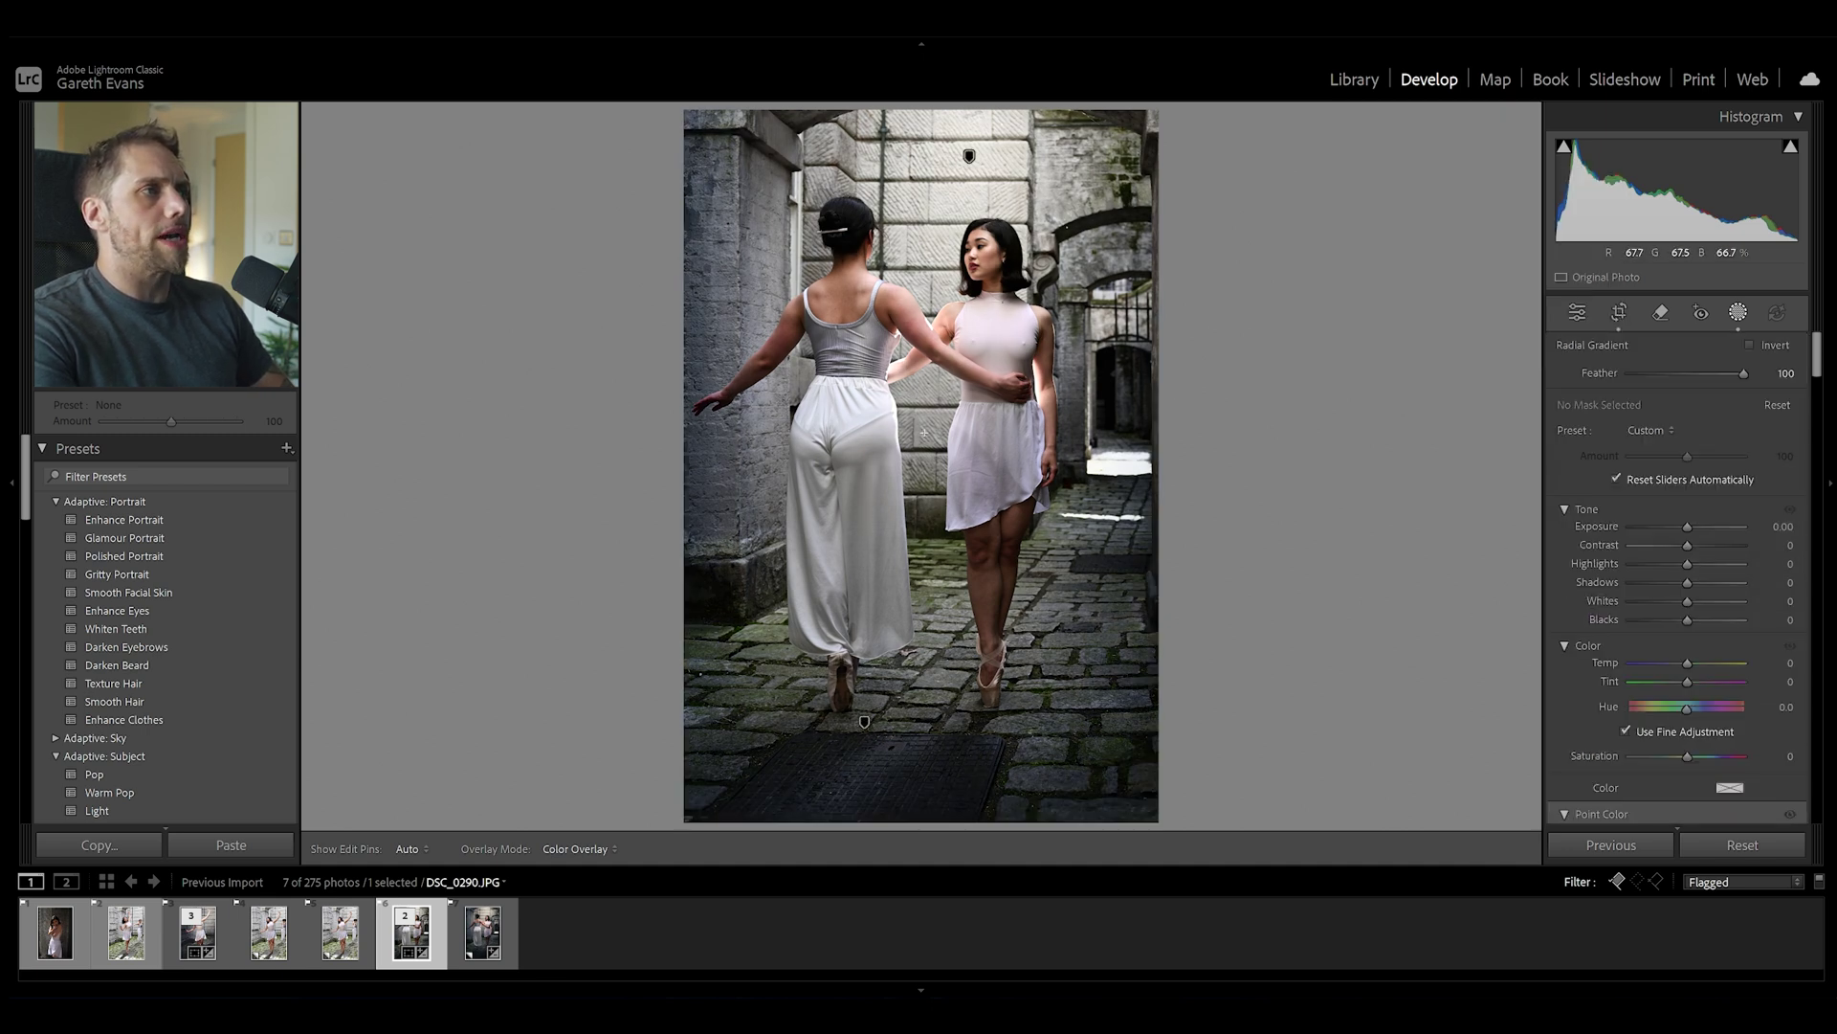
pyautogui.moveTo(914, 392); pyautogui.dragTo(1173, 778)
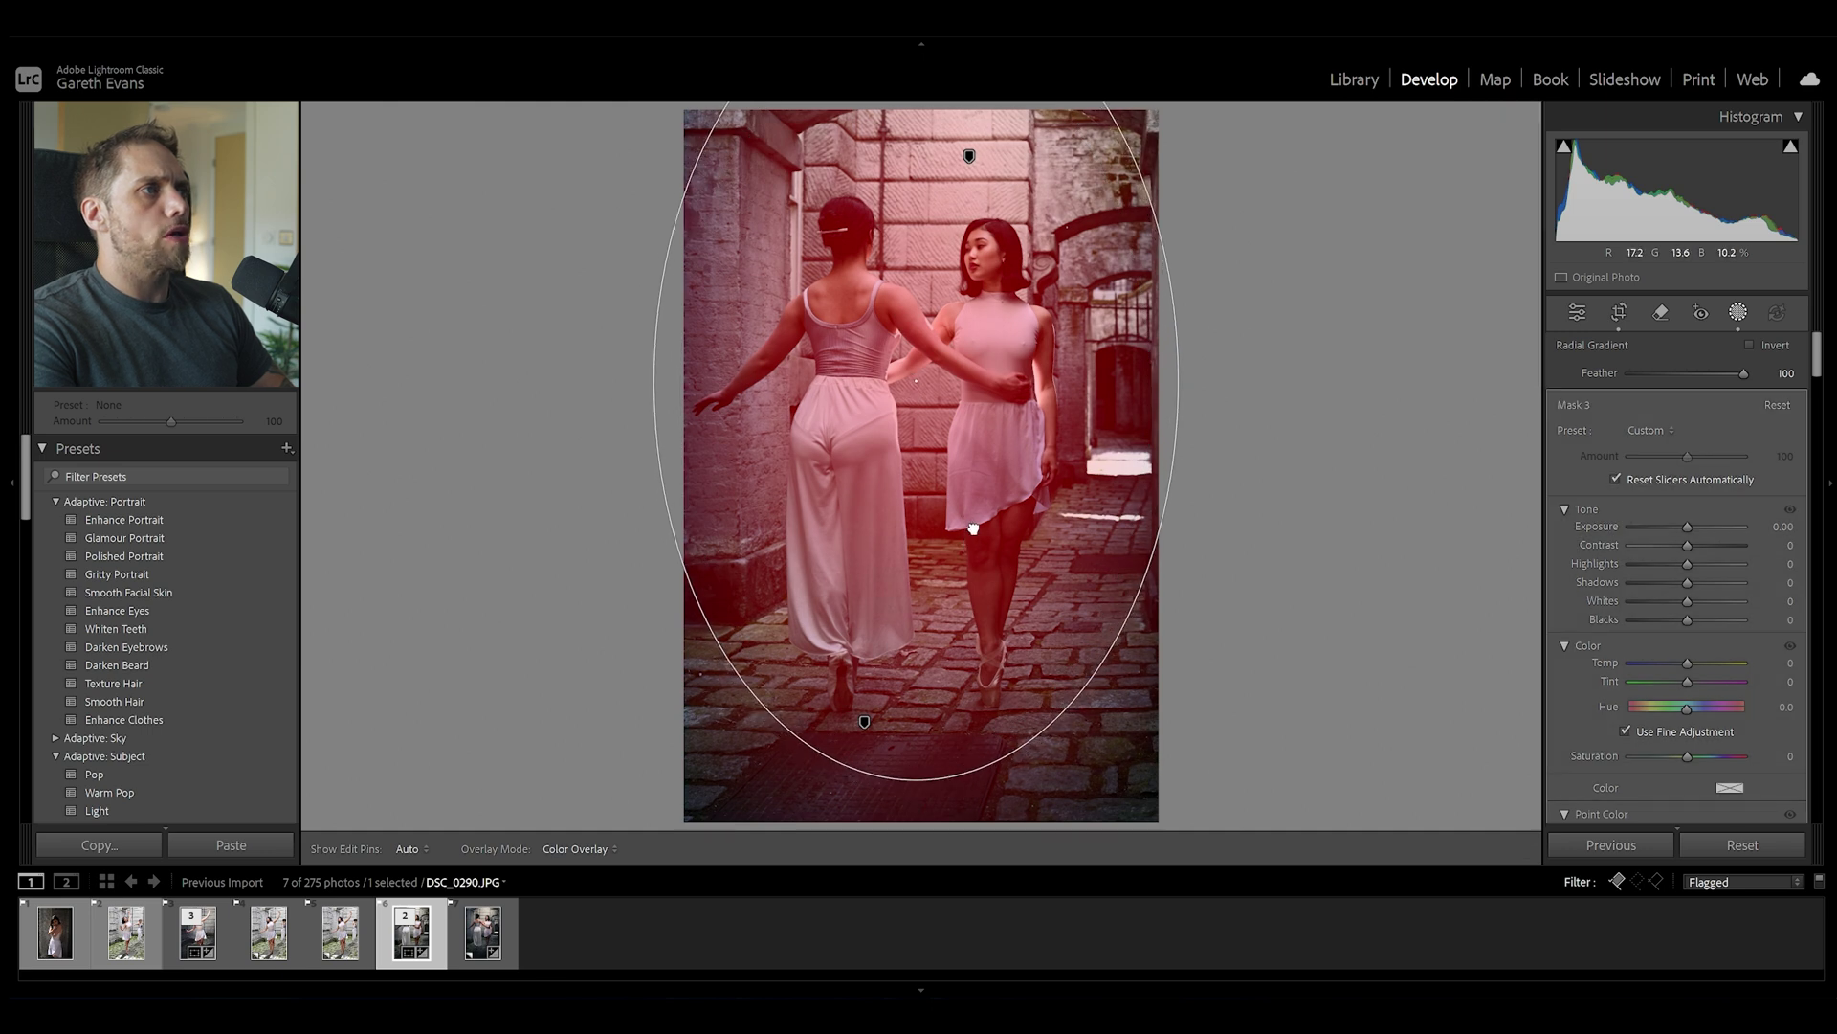
# Step: Invert the radial gradient around the dancers, darken its surroundings with exposure −0.53, and nudge the oval slightly
pyautogui.click(1750, 344)
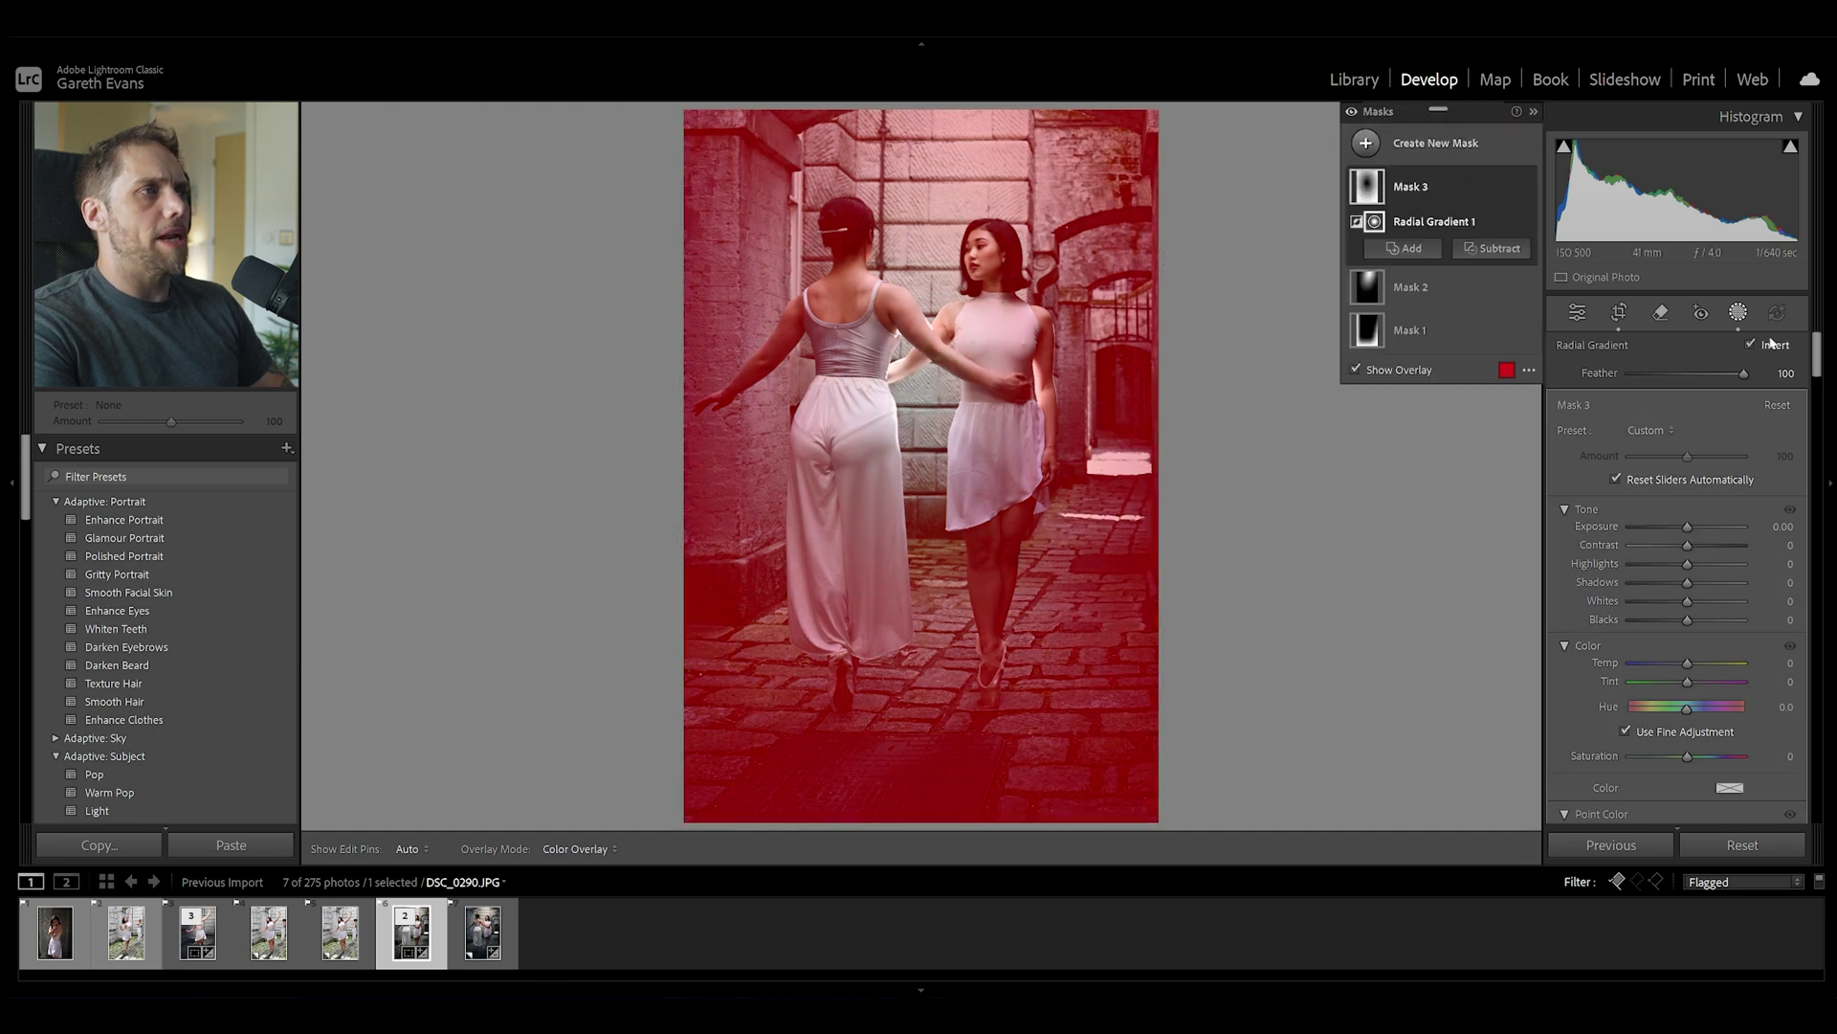
pyautogui.moveTo(1685, 527); pyautogui.dragTo(1680, 533)
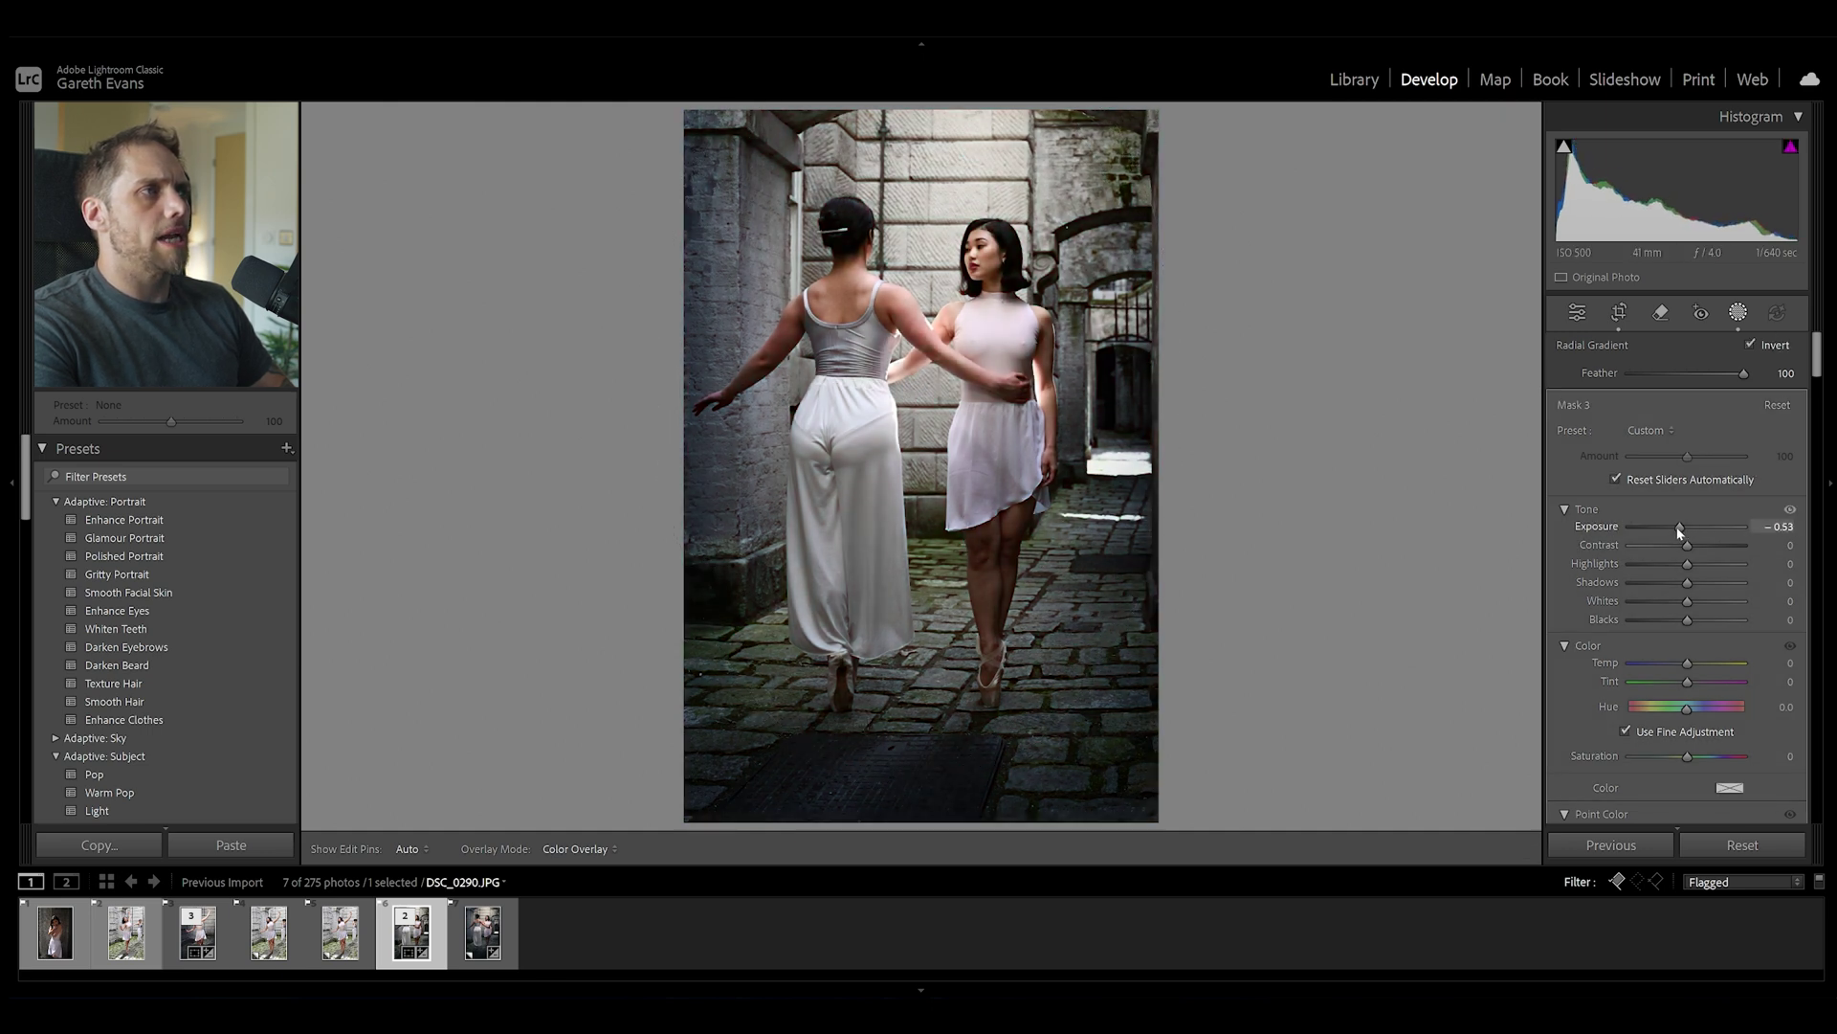
pyautogui.moveTo(986, 488)
pyautogui.mouseDown()
pyautogui.moveTo(972, 472)
pyautogui.moveTo(993, 502)
pyautogui.mouseUp()
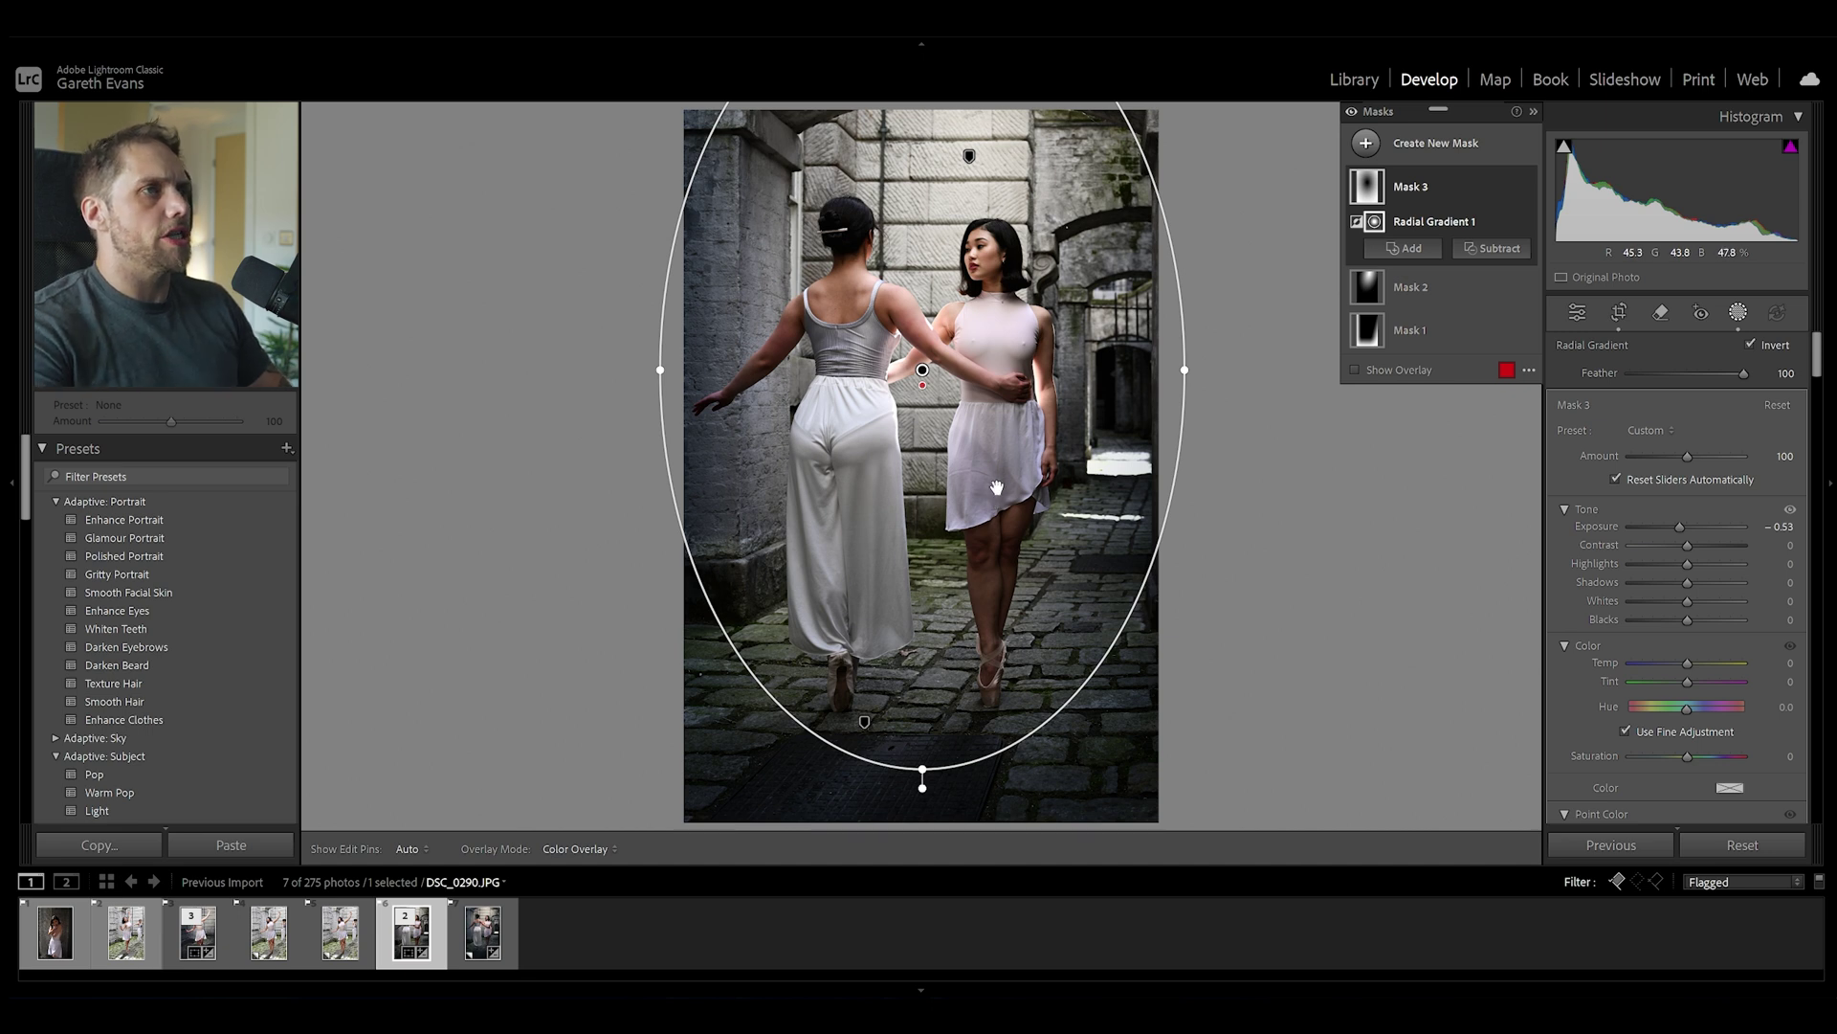
# Step: Collapse the Adaptive: Portrait presets and apply the Adaptive: Subject preset Pop to the photo
pyautogui.click(57, 501)
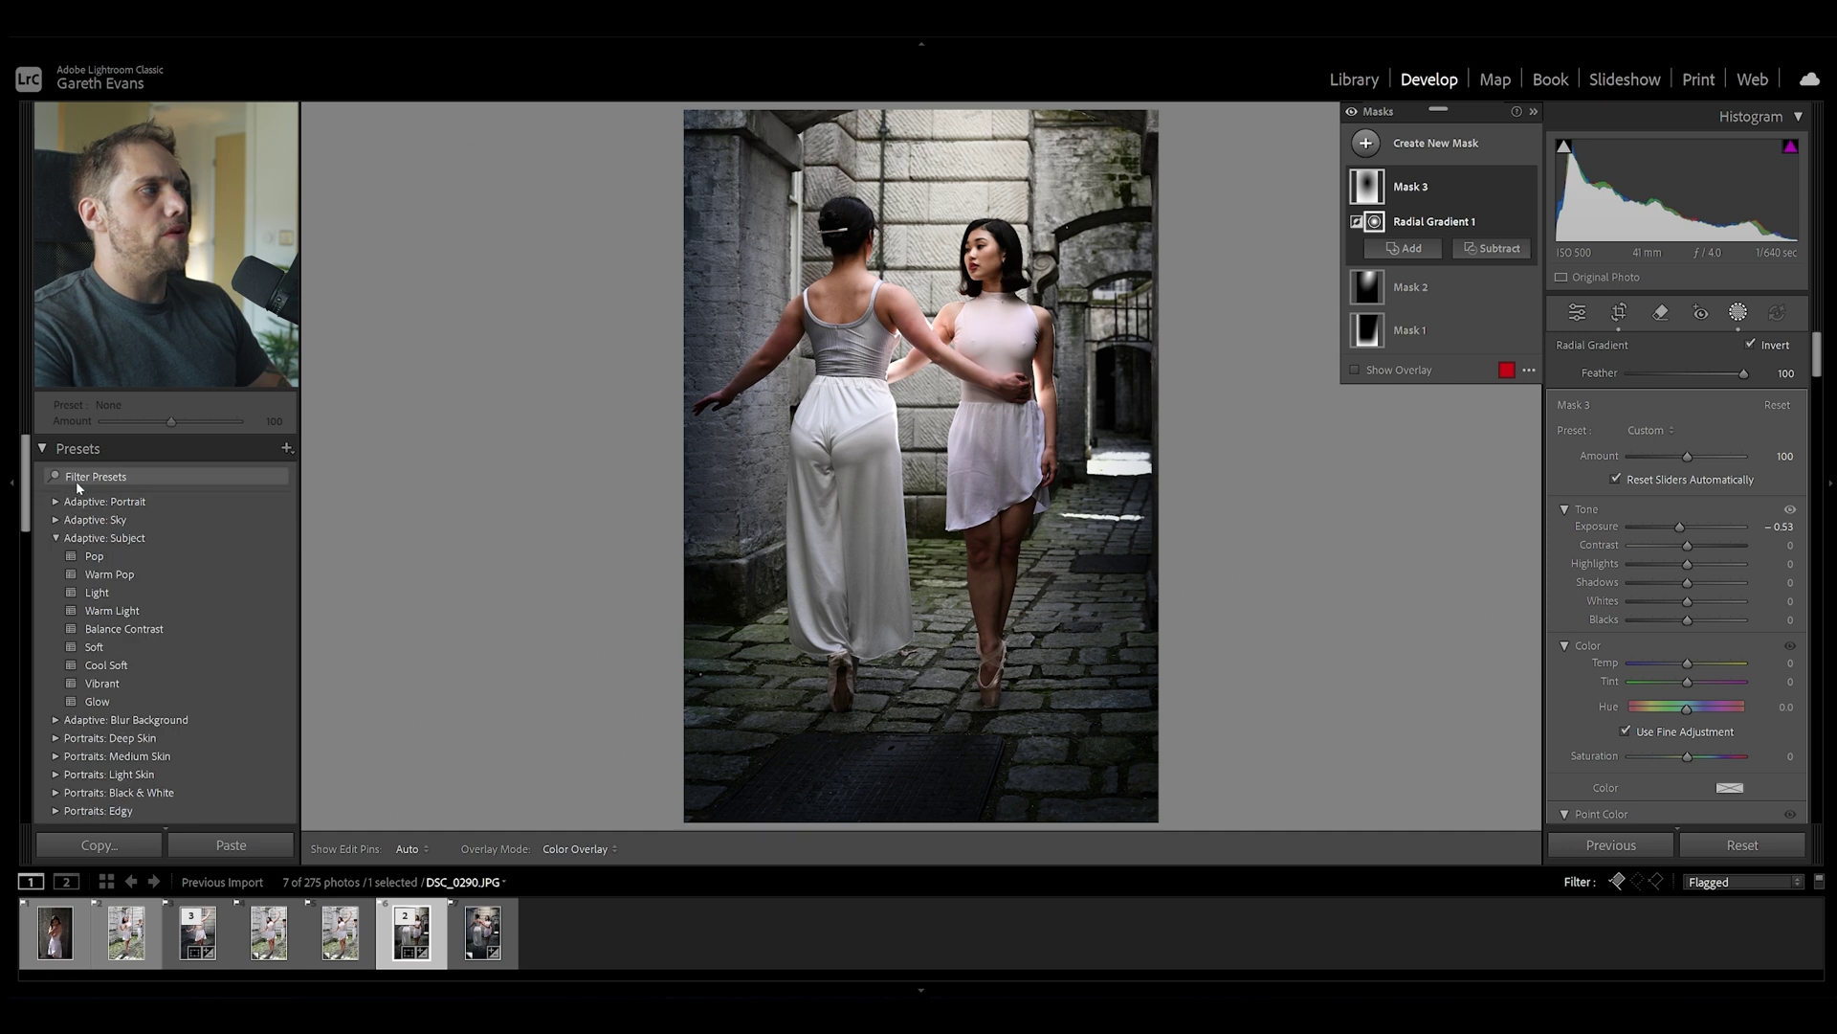
pyautogui.click(150, 556)
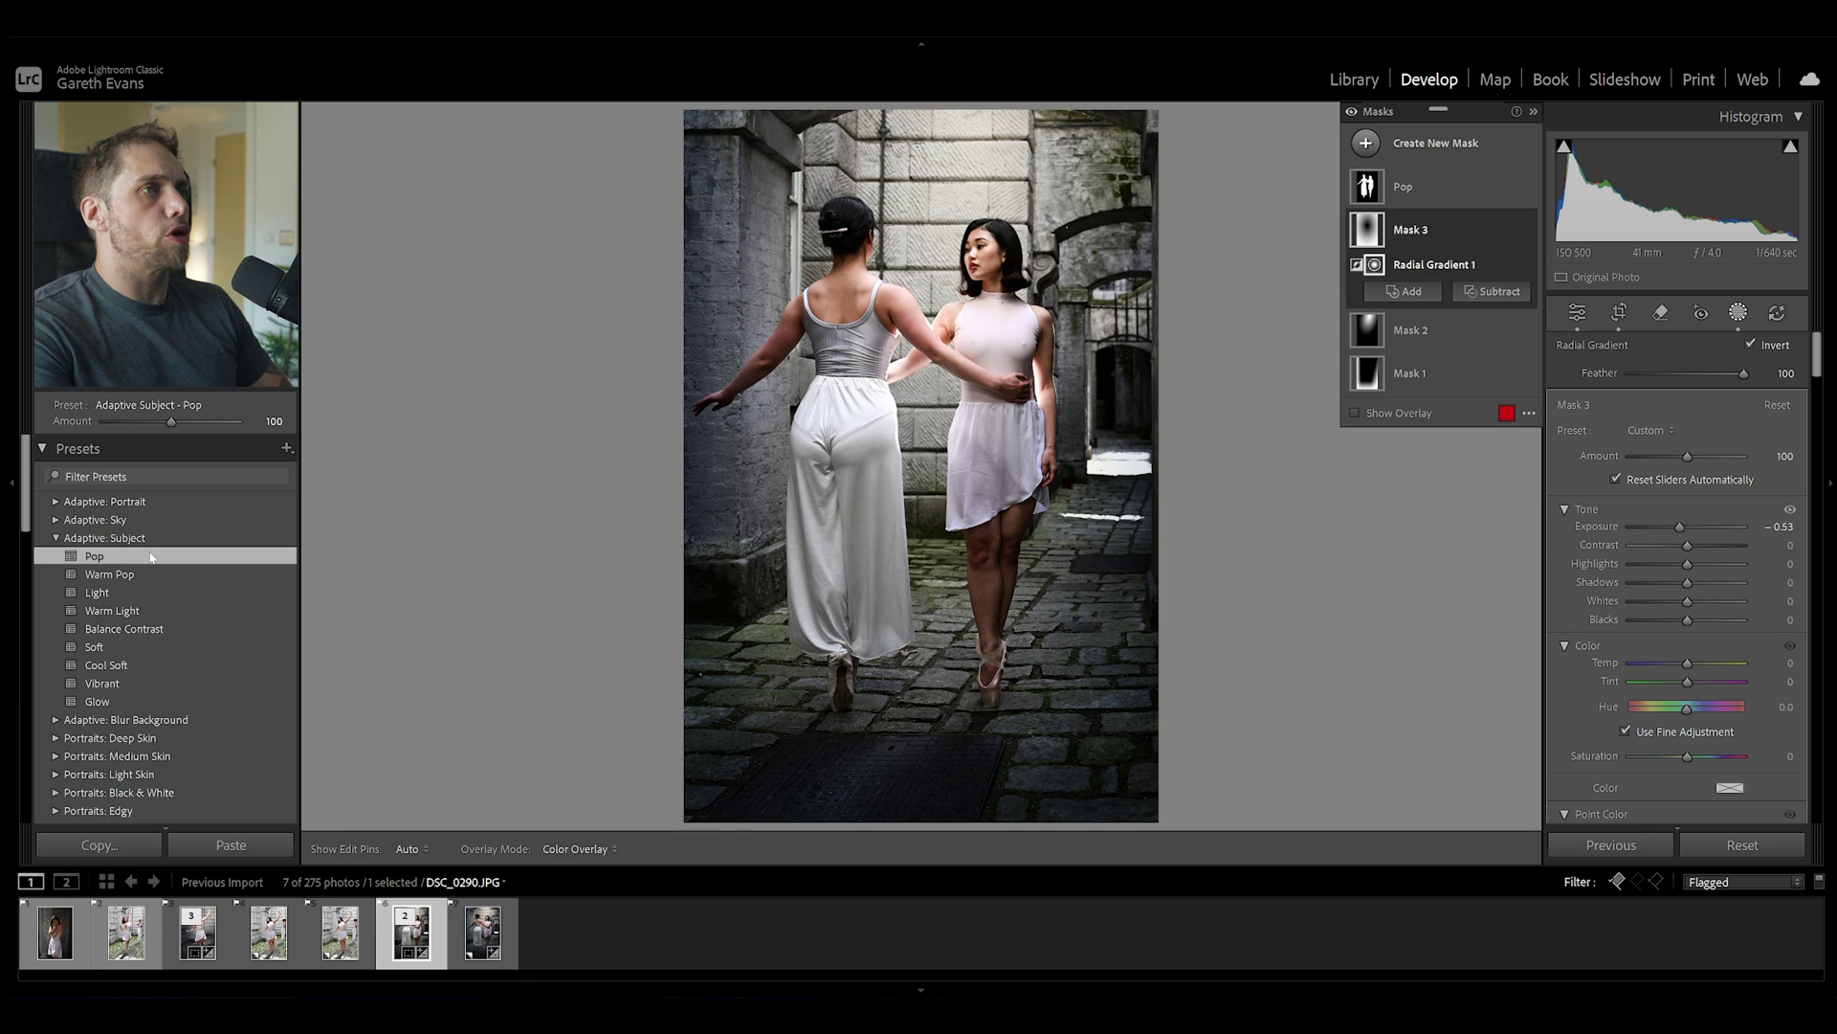
pyautogui.moveTo(749, 501)
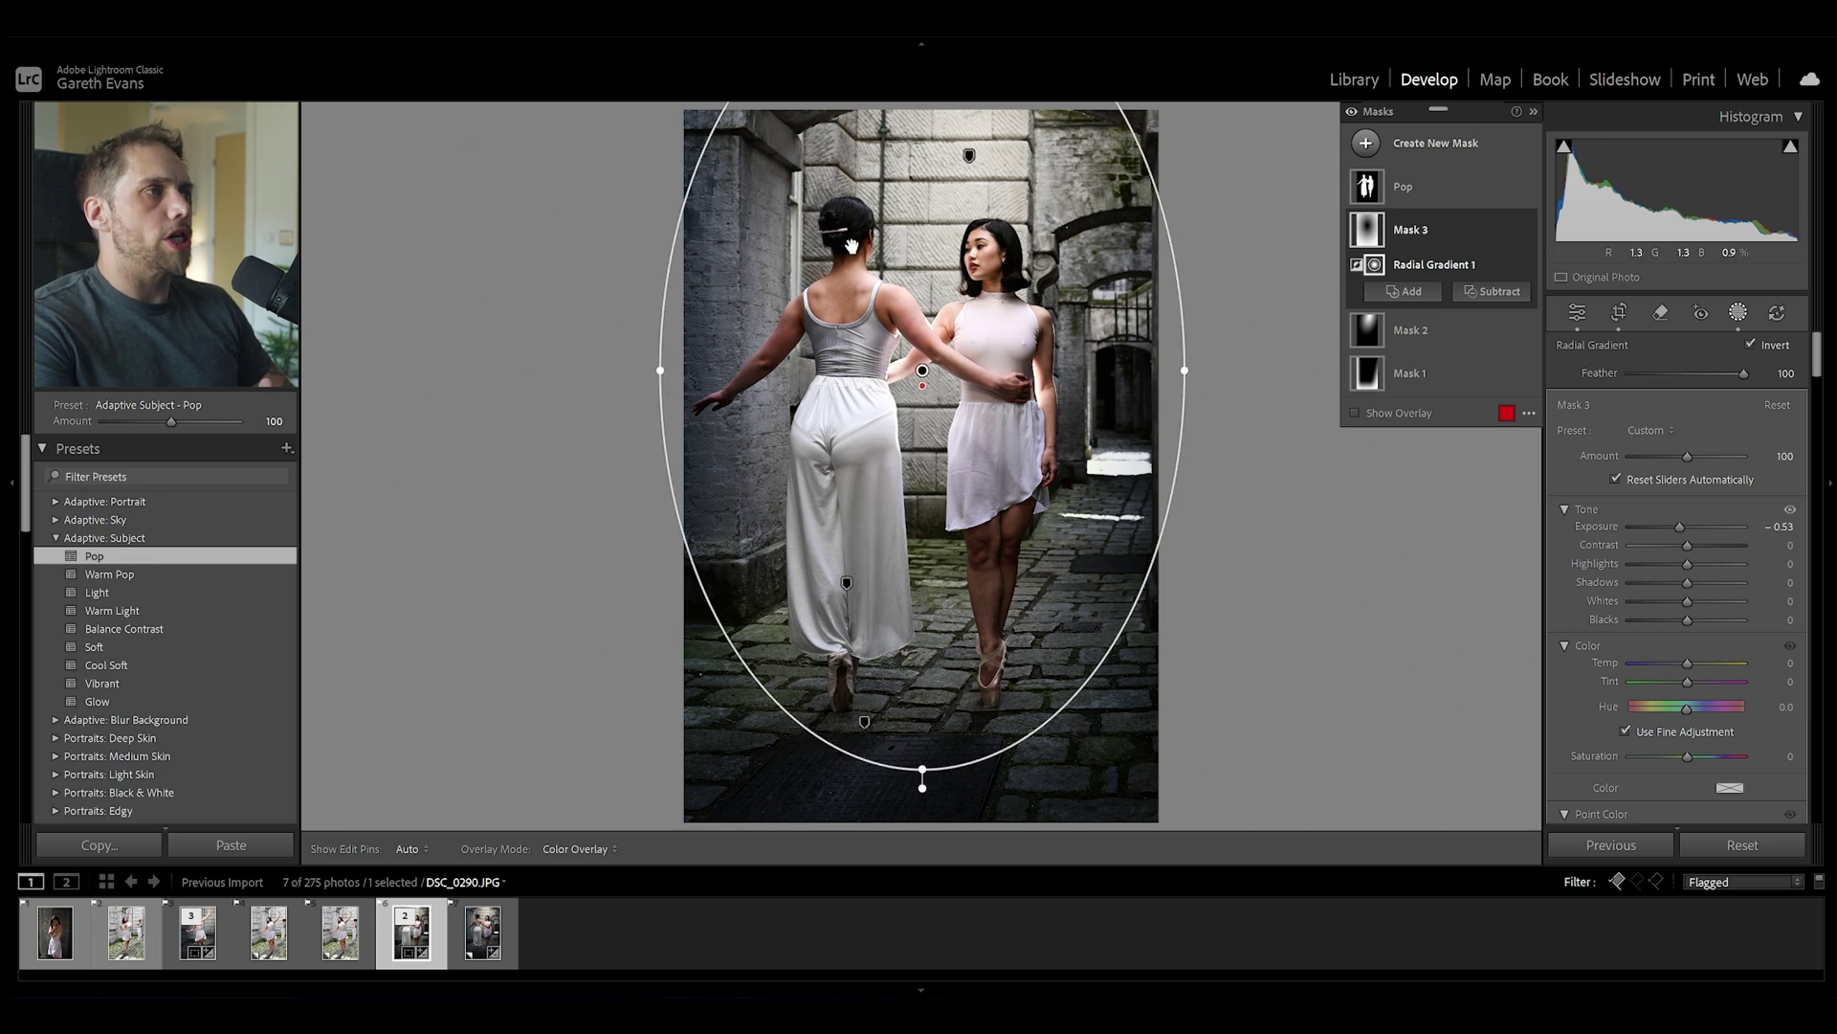
# Step: Check the Pop mask's coverage of the dancers with the overlay and set the preset amount to 75
pyautogui.click(1421, 186)
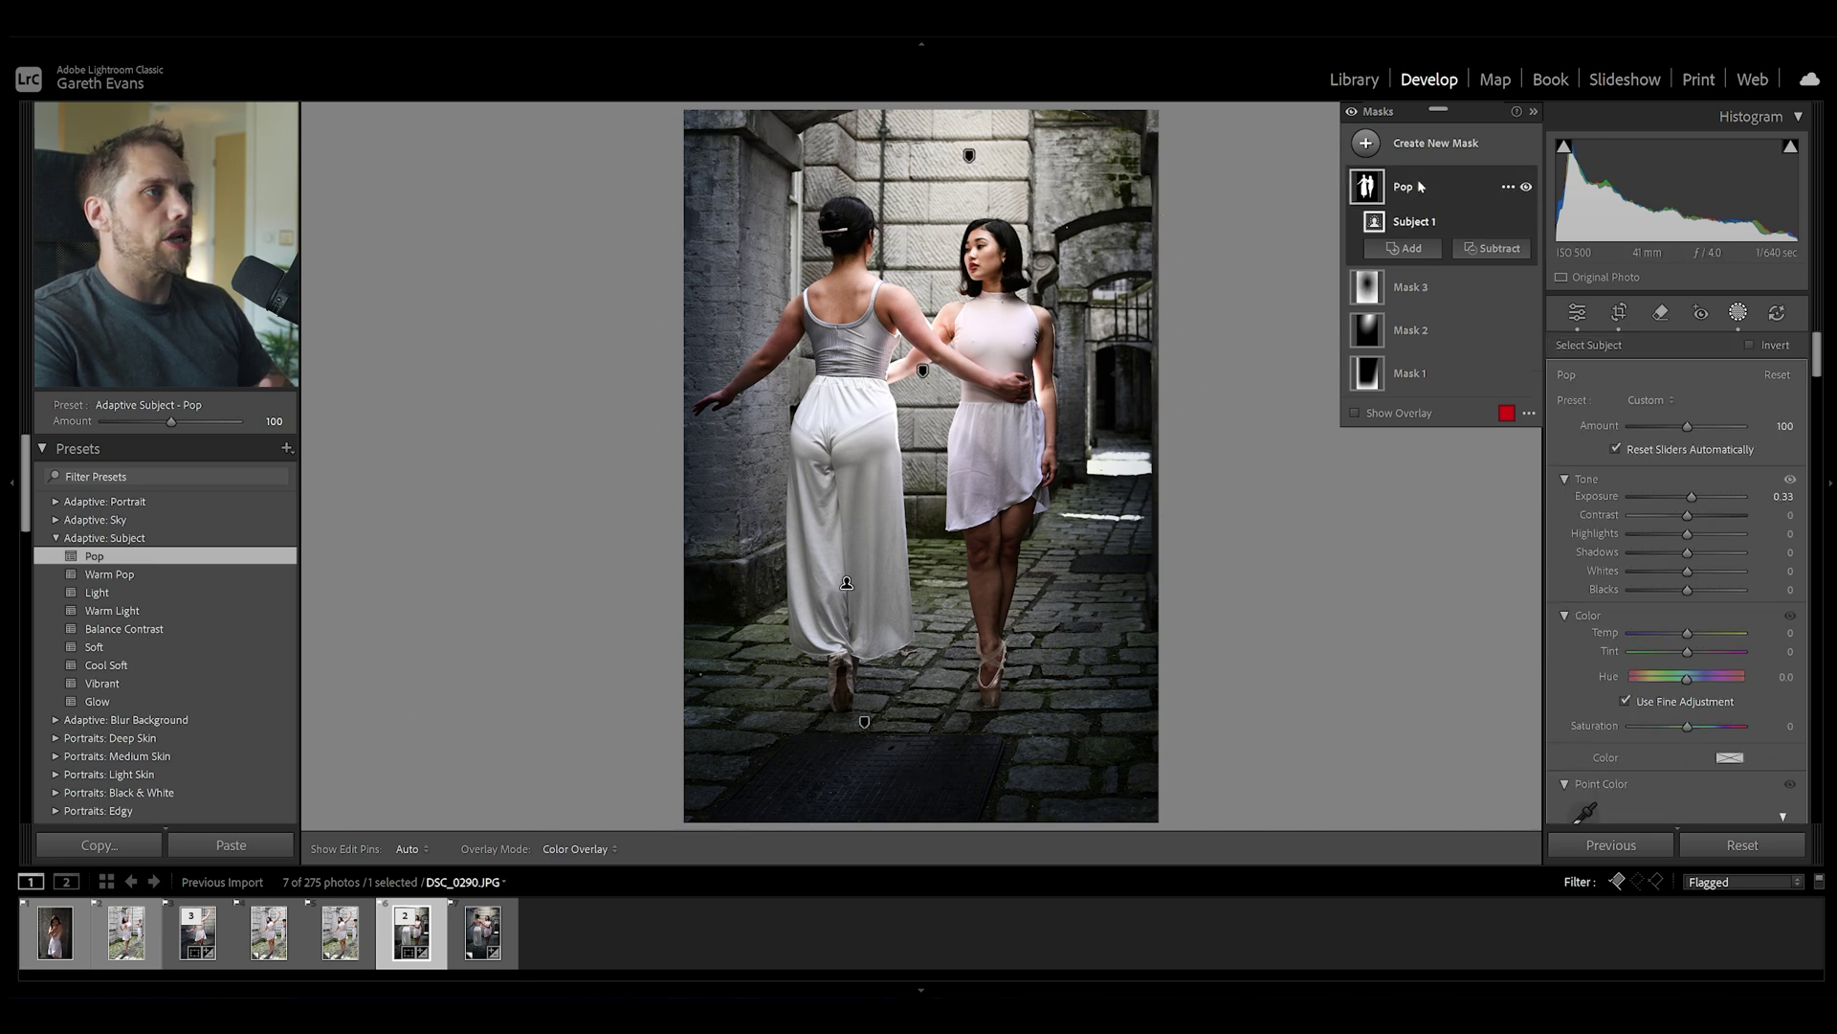
pyautogui.press('o')
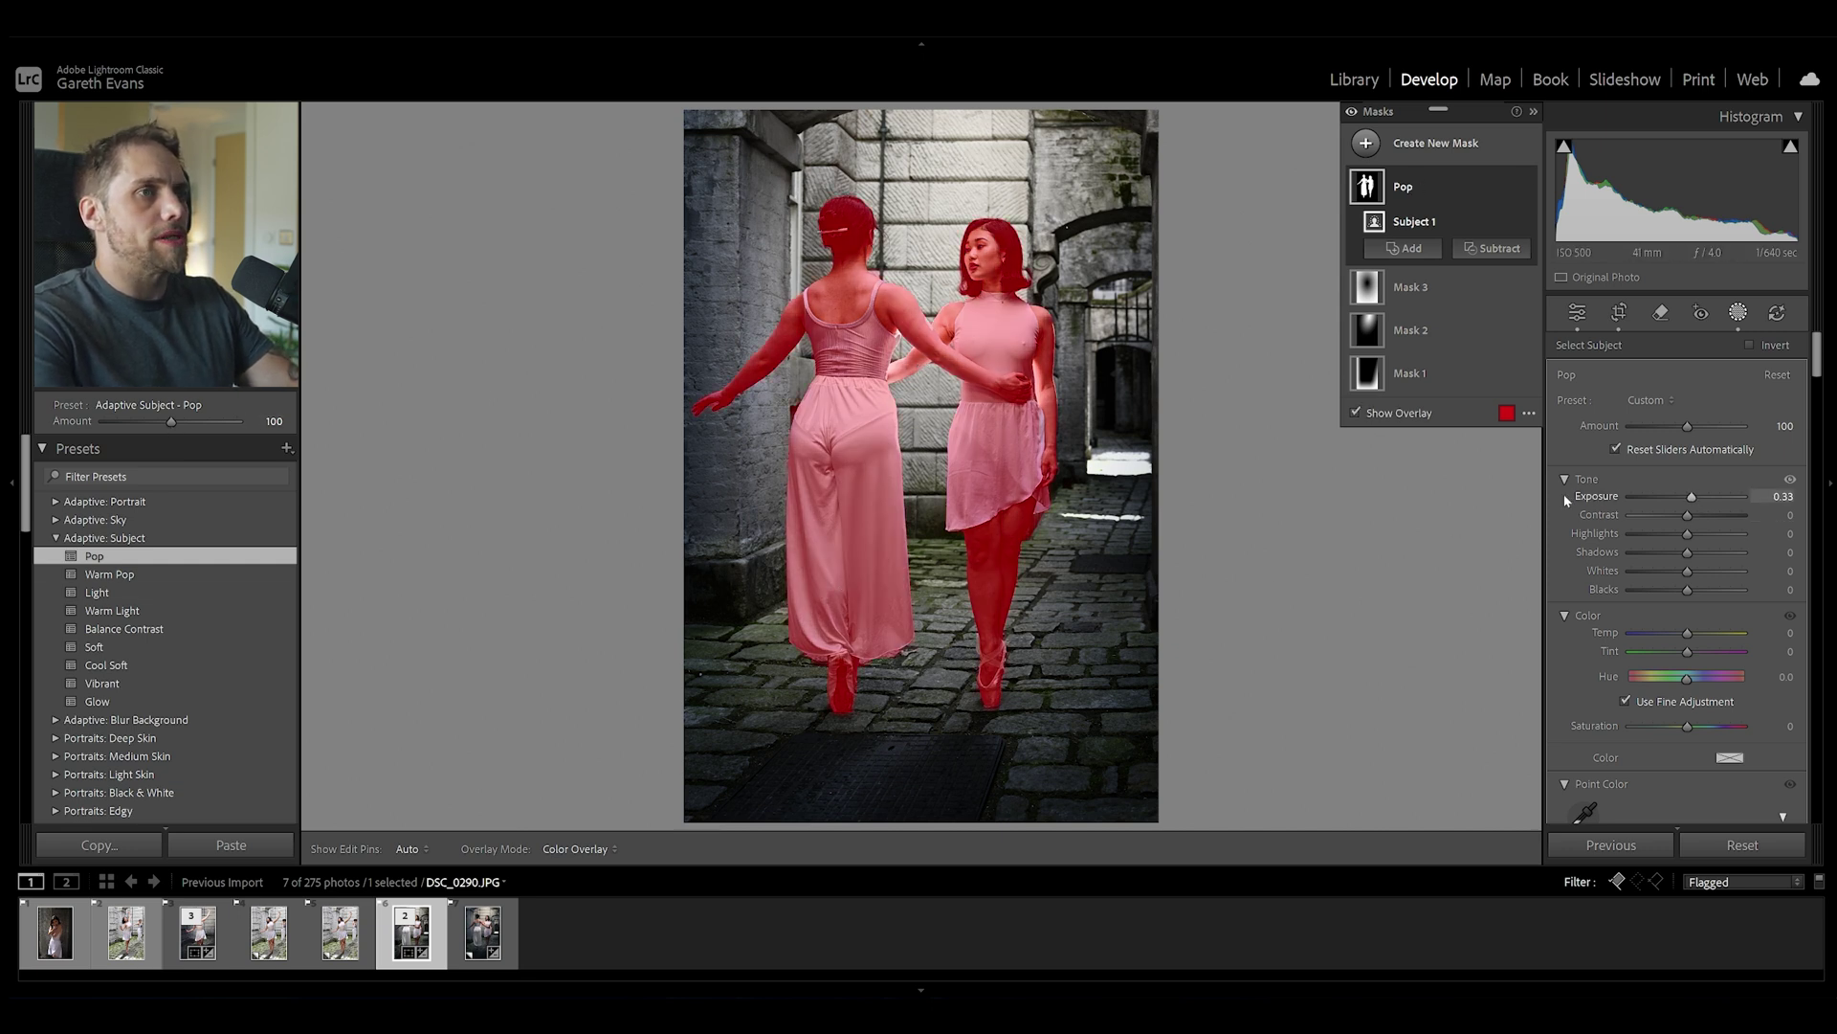
pyautogui.moveTo(169, 422)
pyautogui.mouseDown()
pyautogui.moveTo(142, 423)
pyautogui.moveTo(158, 425)
pyautogui.mouseUp()
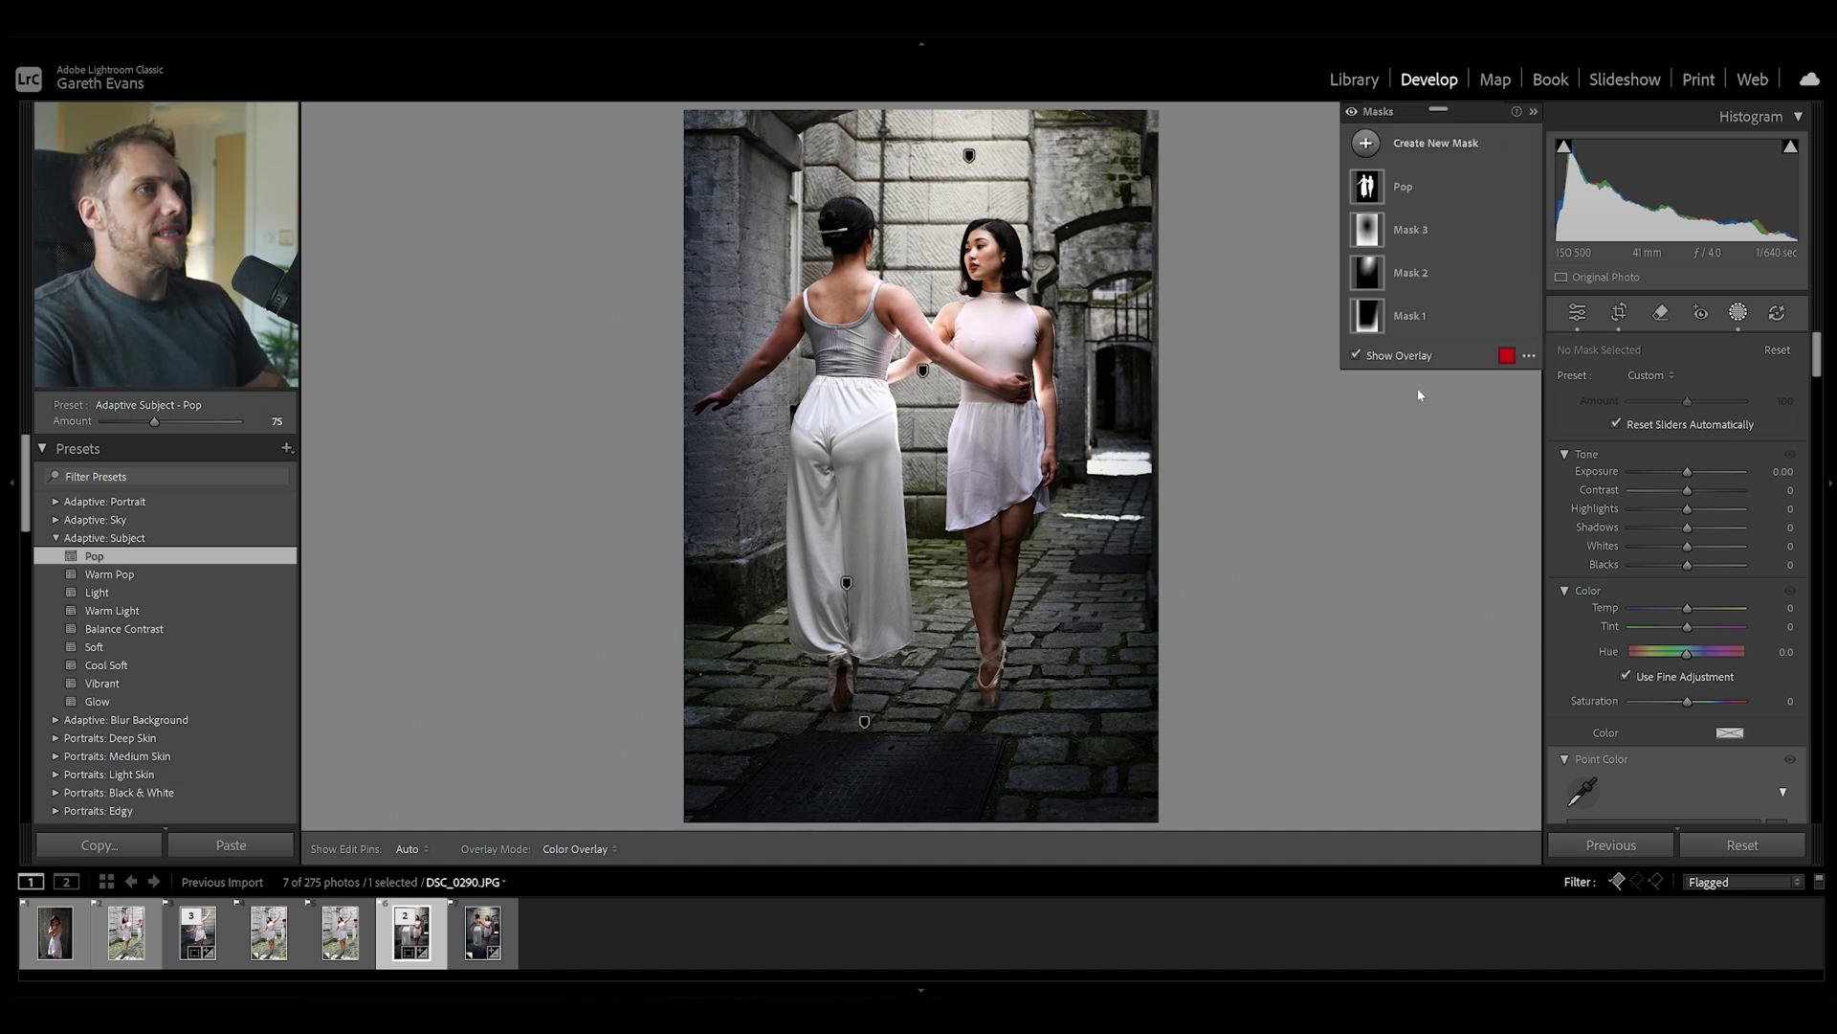
# Step: Shift the Color Mixer hues to orange −10, yellow −10, aqua +4 and blue −5
pyautogui.click(1579, 316)
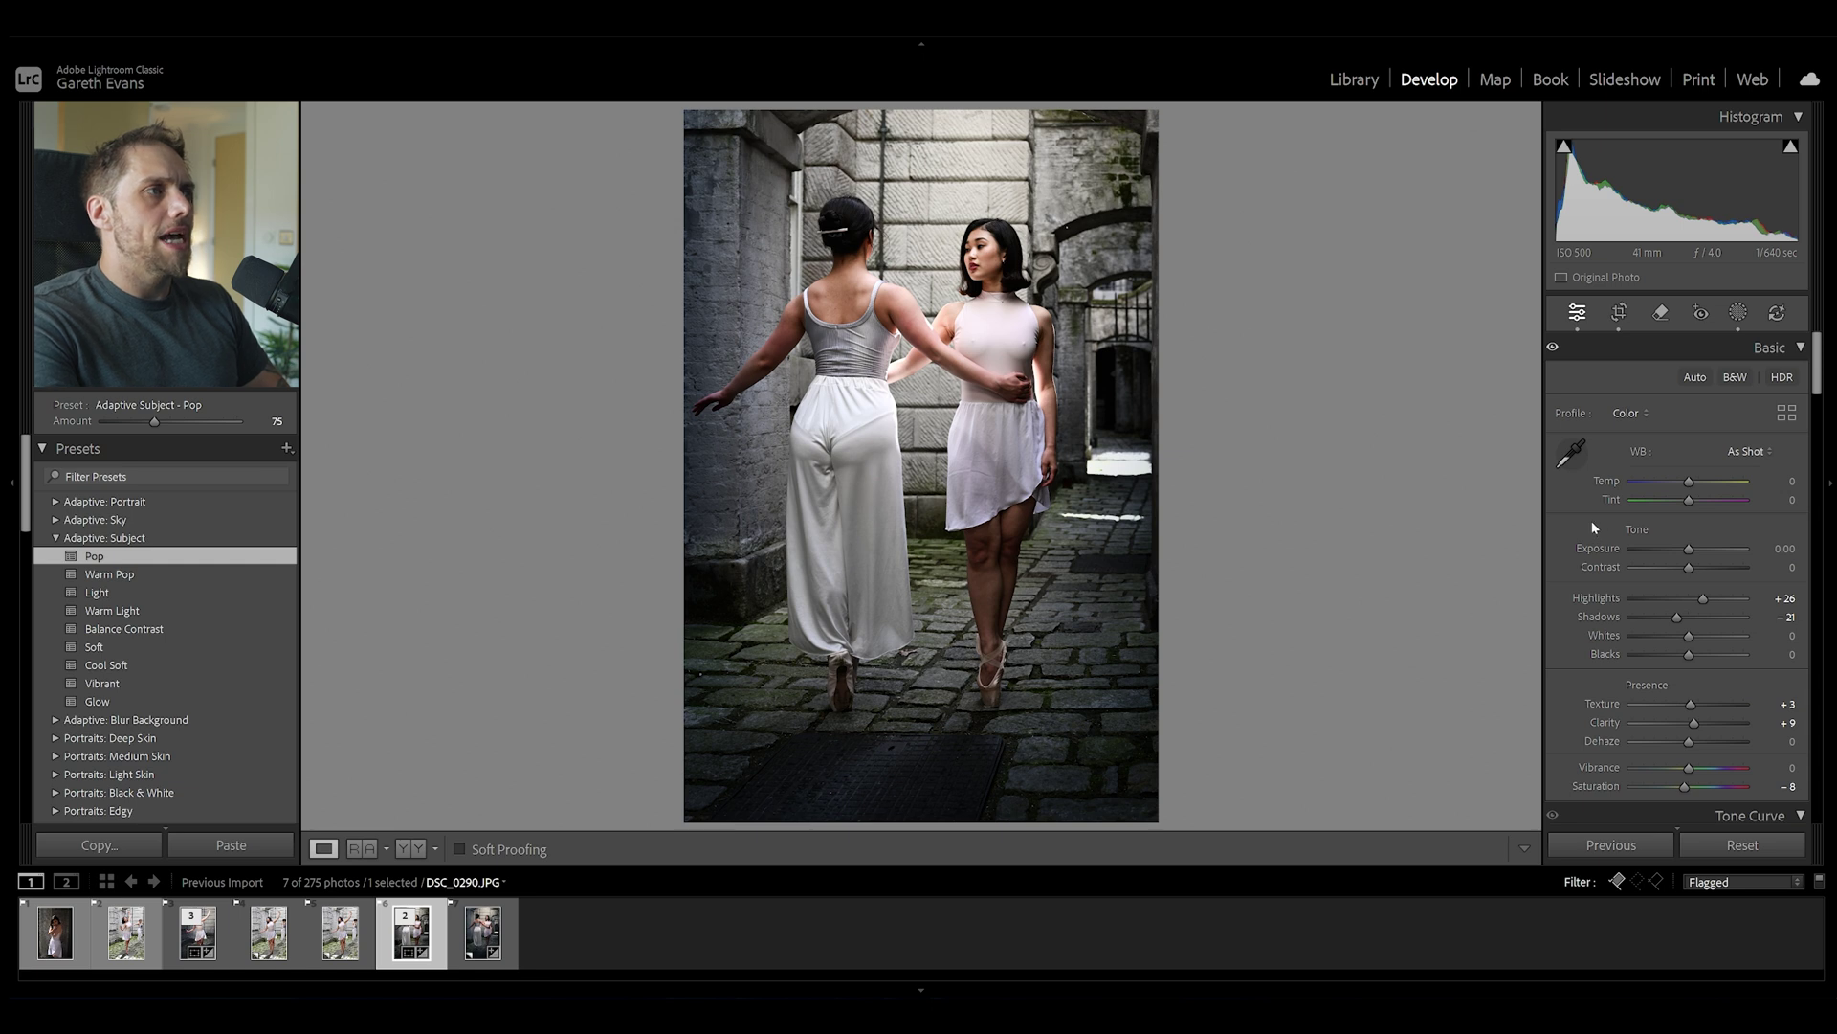
pyautogui.scroll(-10, 1595, 525)
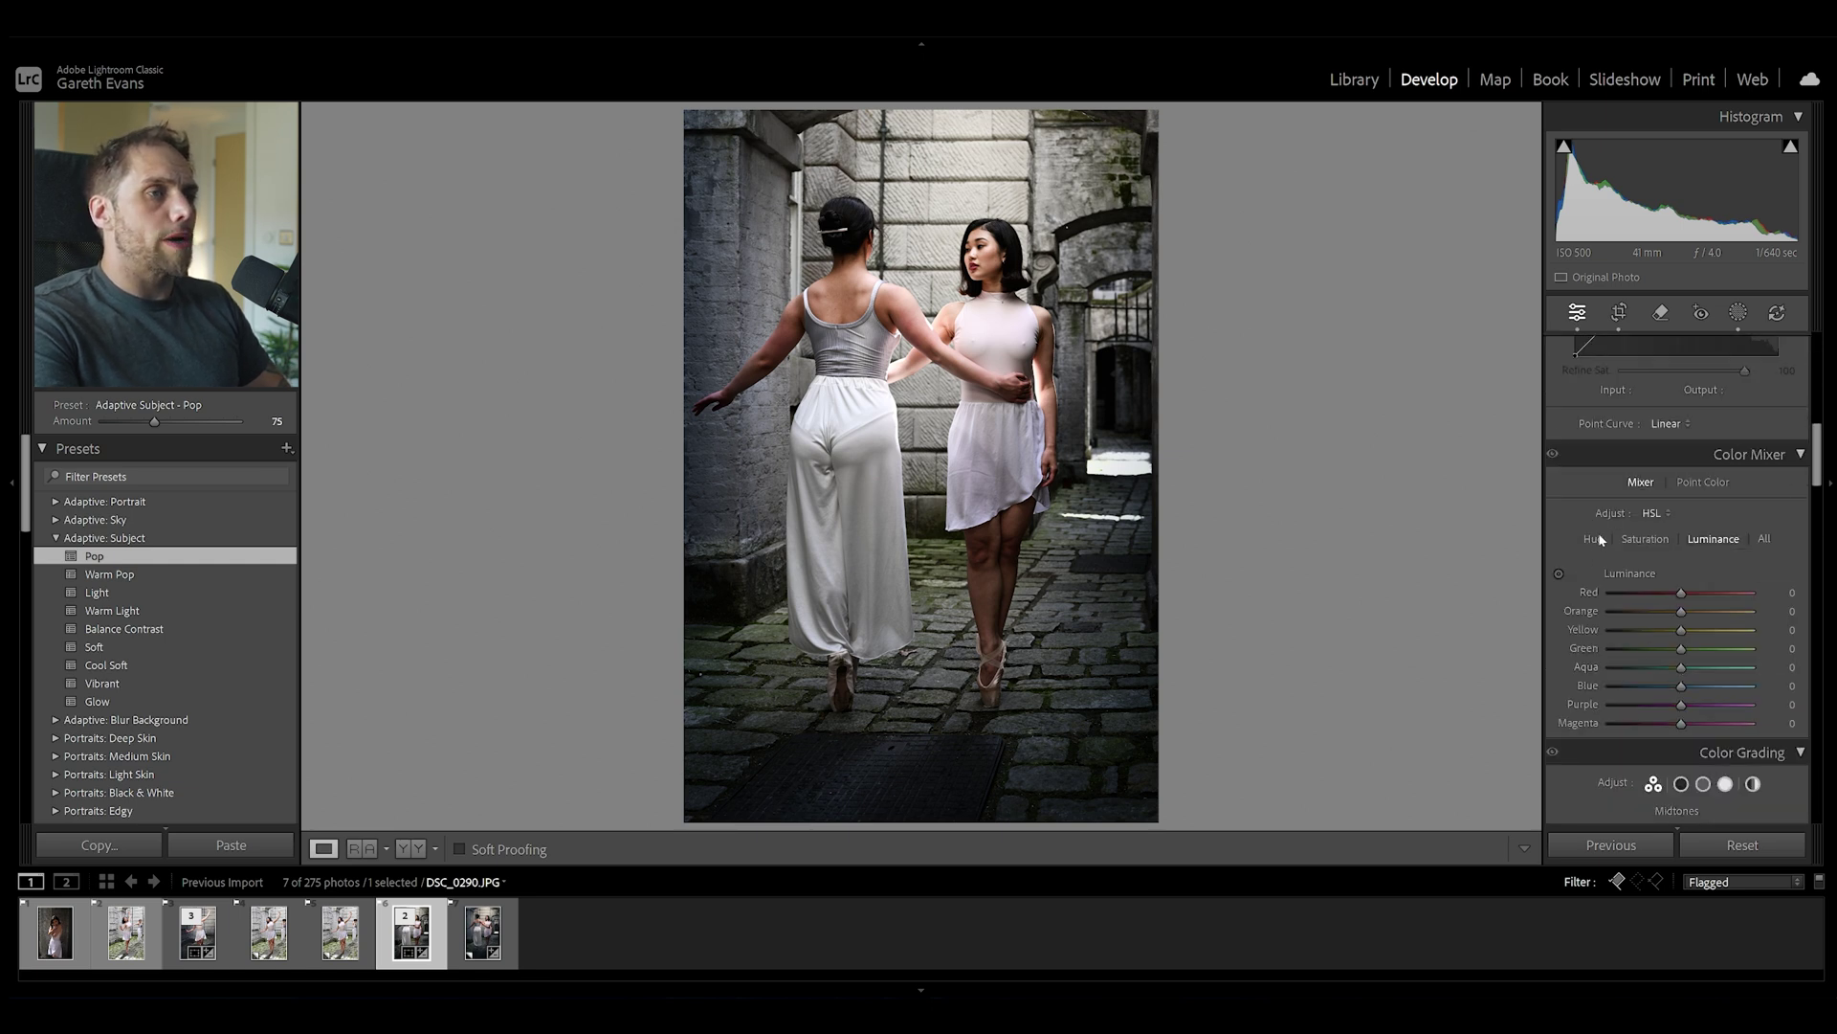
pyautogui.click(1595, 538)
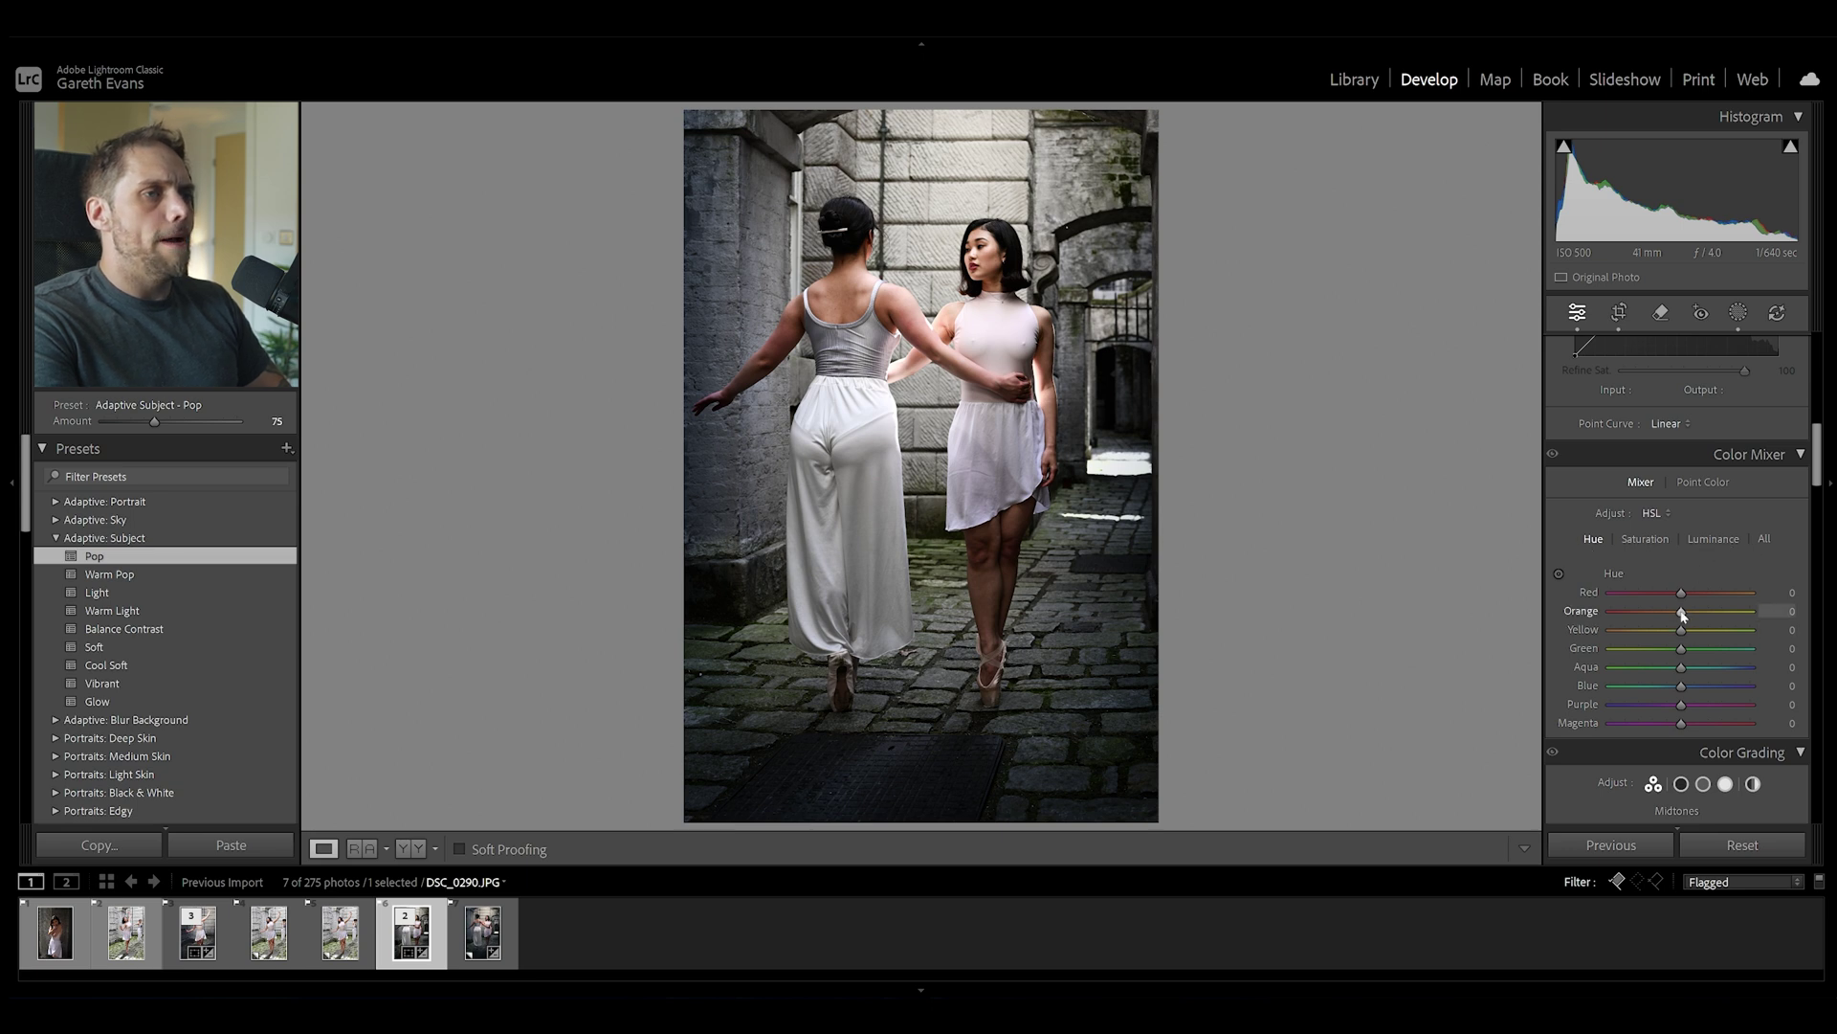
pyautogui.moveTo(1681, 611); pyautogui.dragTo(1675, 611)
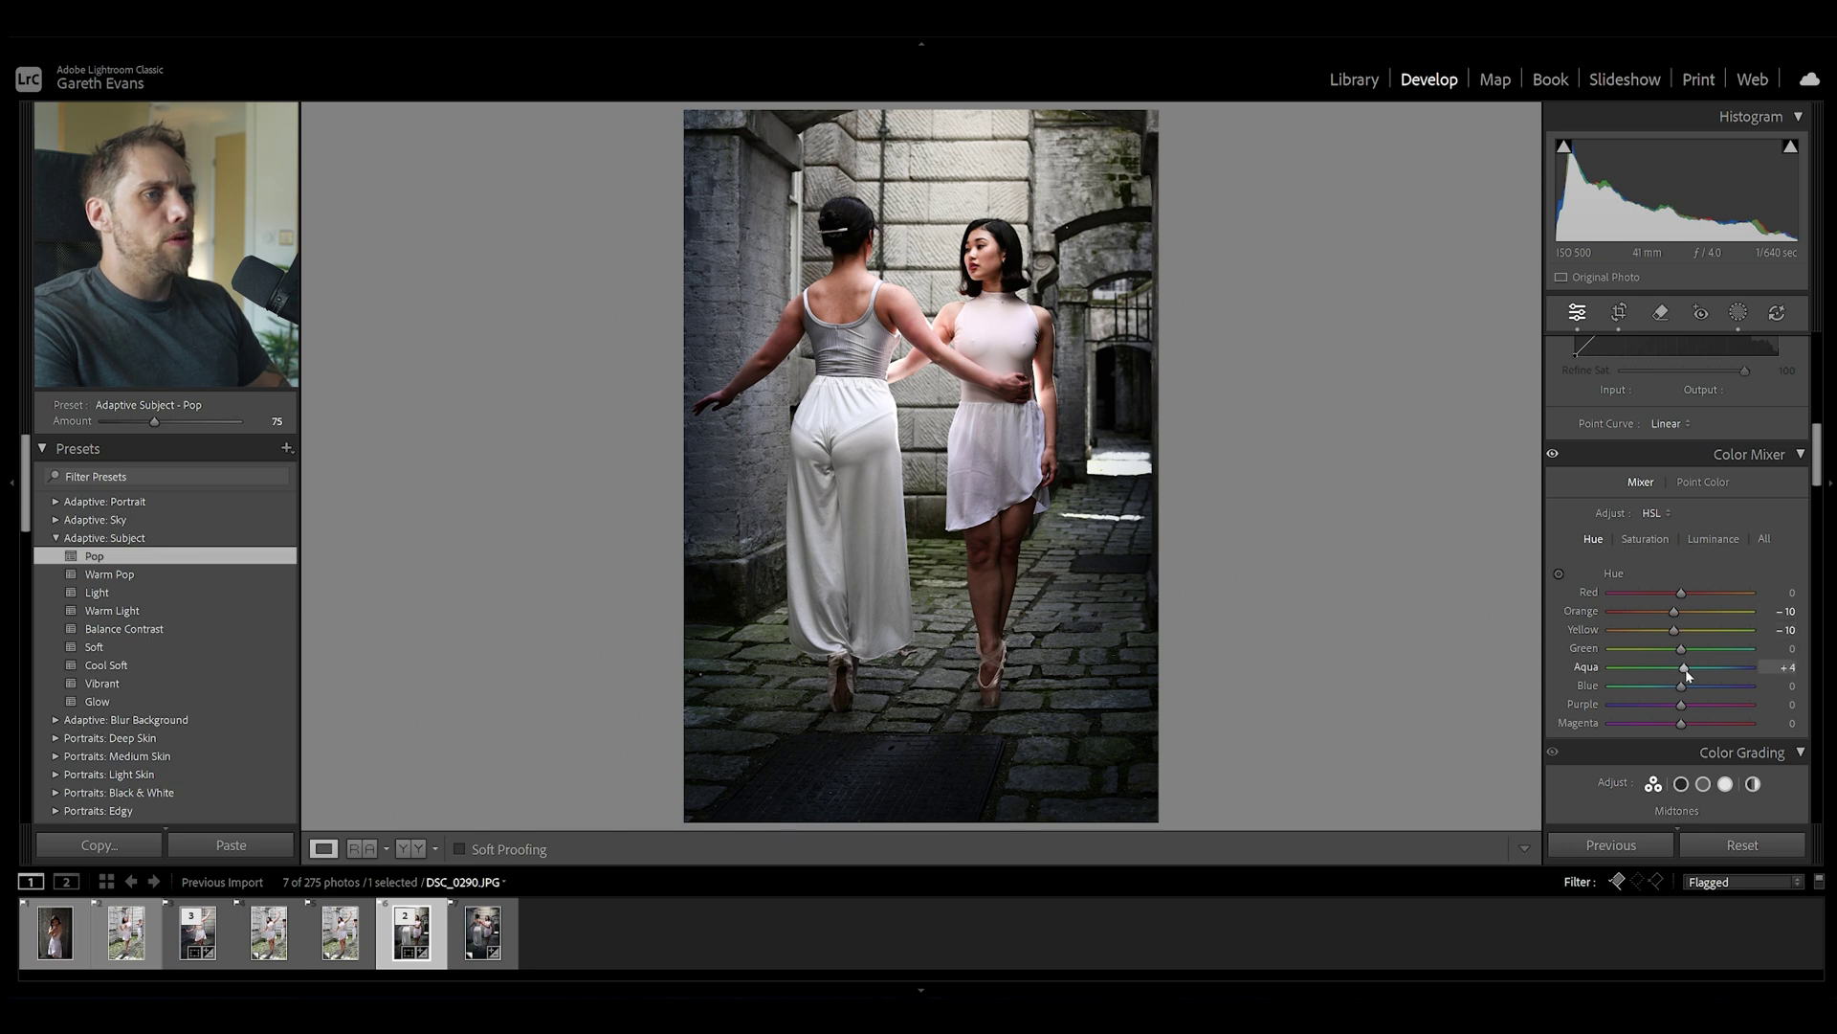
pyautogui.moveTo(1682, 688); pyautogui.dragTo(1680, 692)
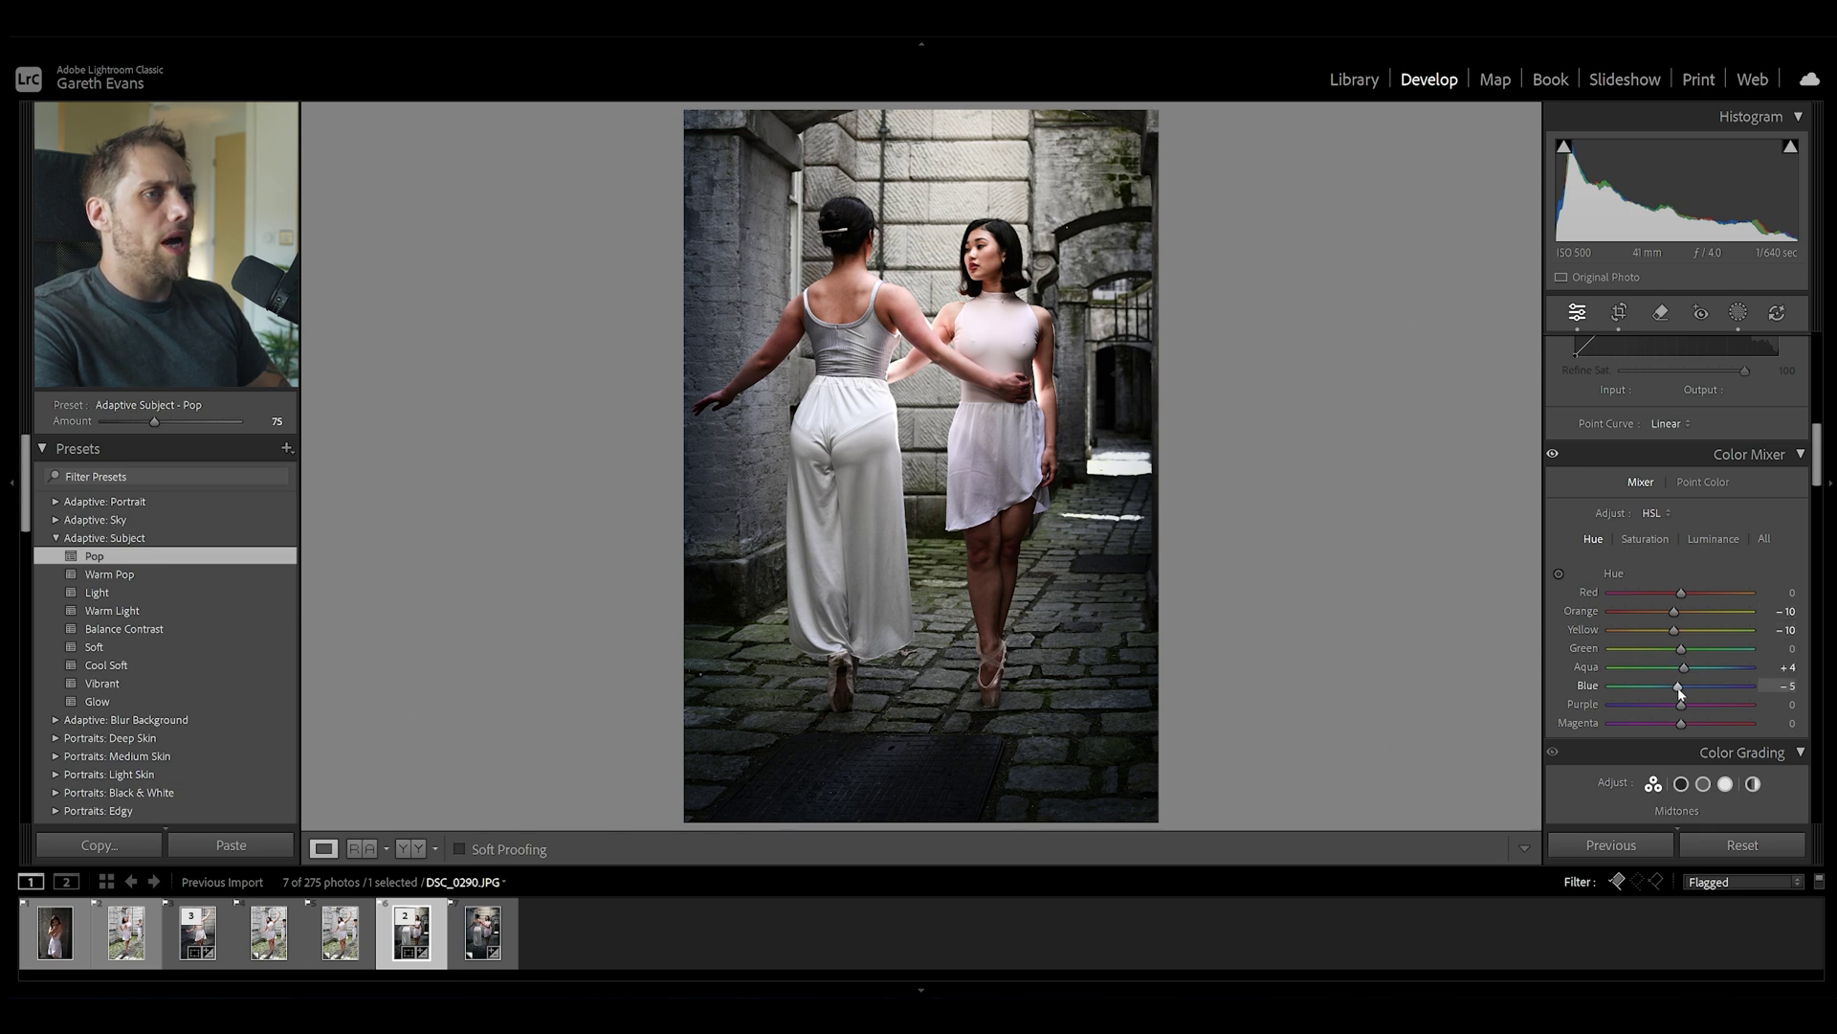
# Step: Set the Color Mixer saturation to yellow −31, green −55 and blue +9
pyautogui.click(1646, 541)
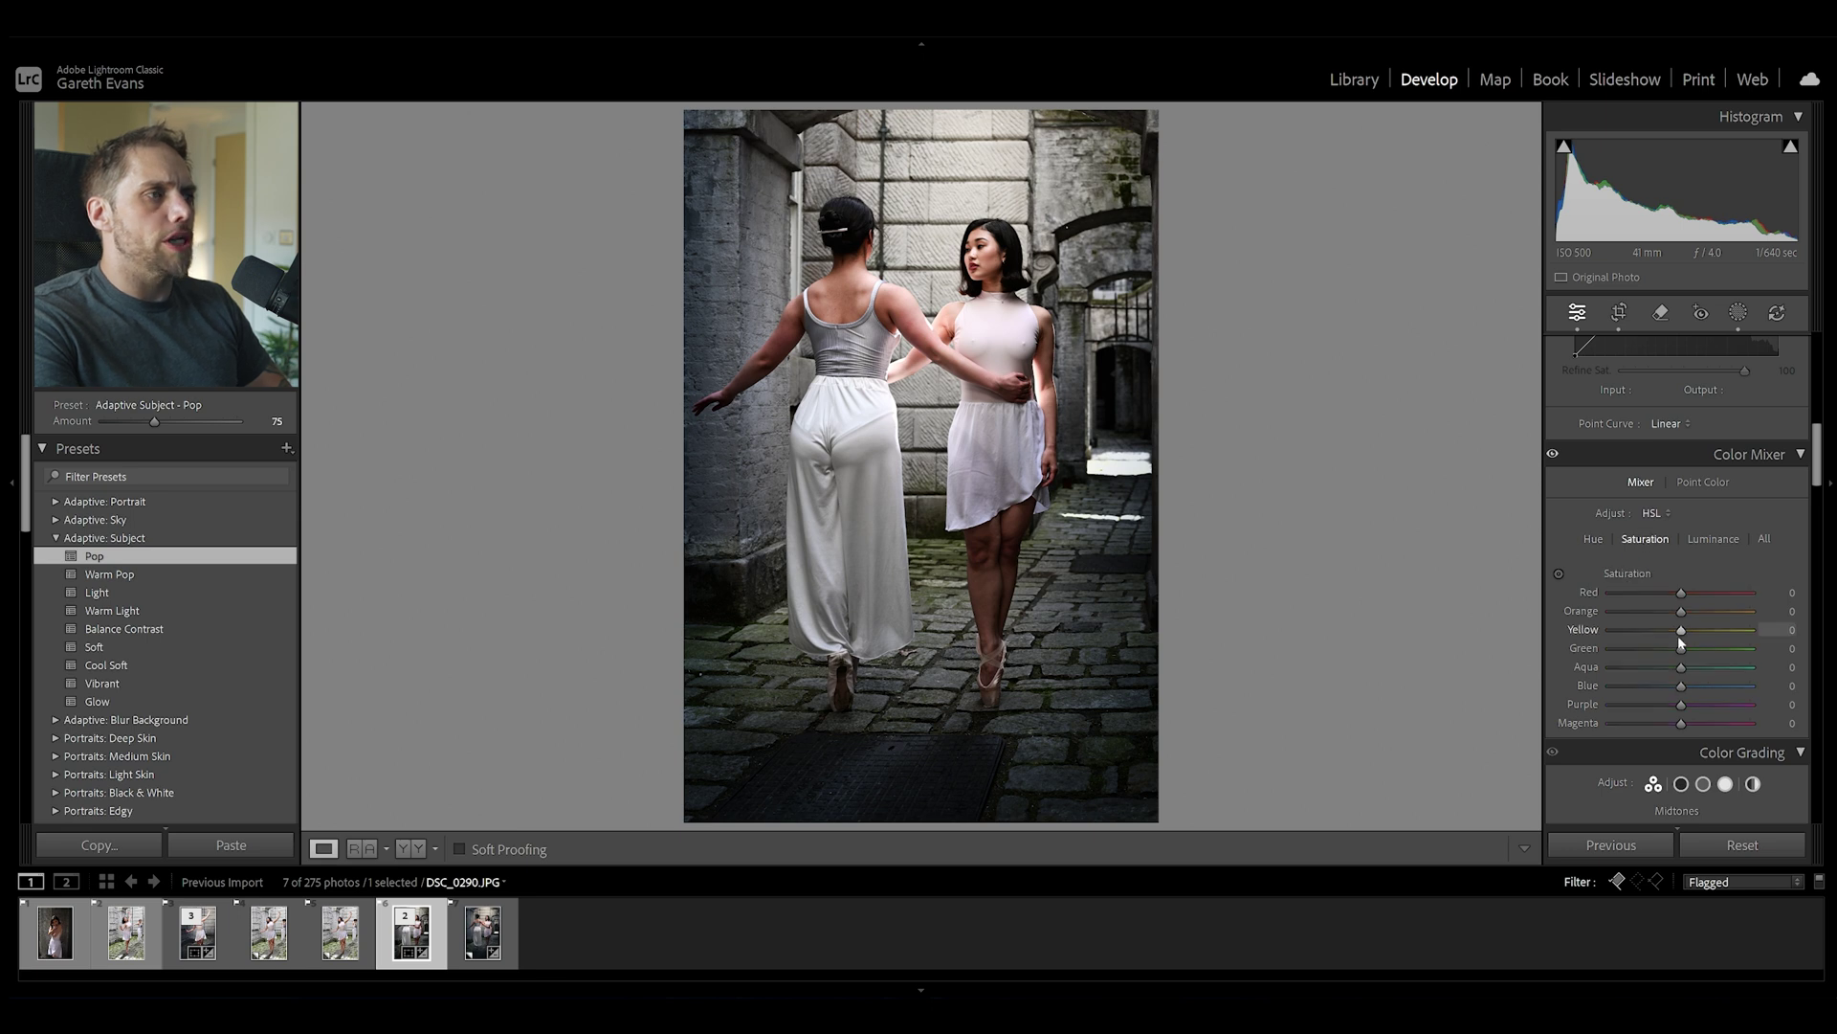
pyautogui.moveTo(1682, 635); pyautogui.dragTo(1661, 640)
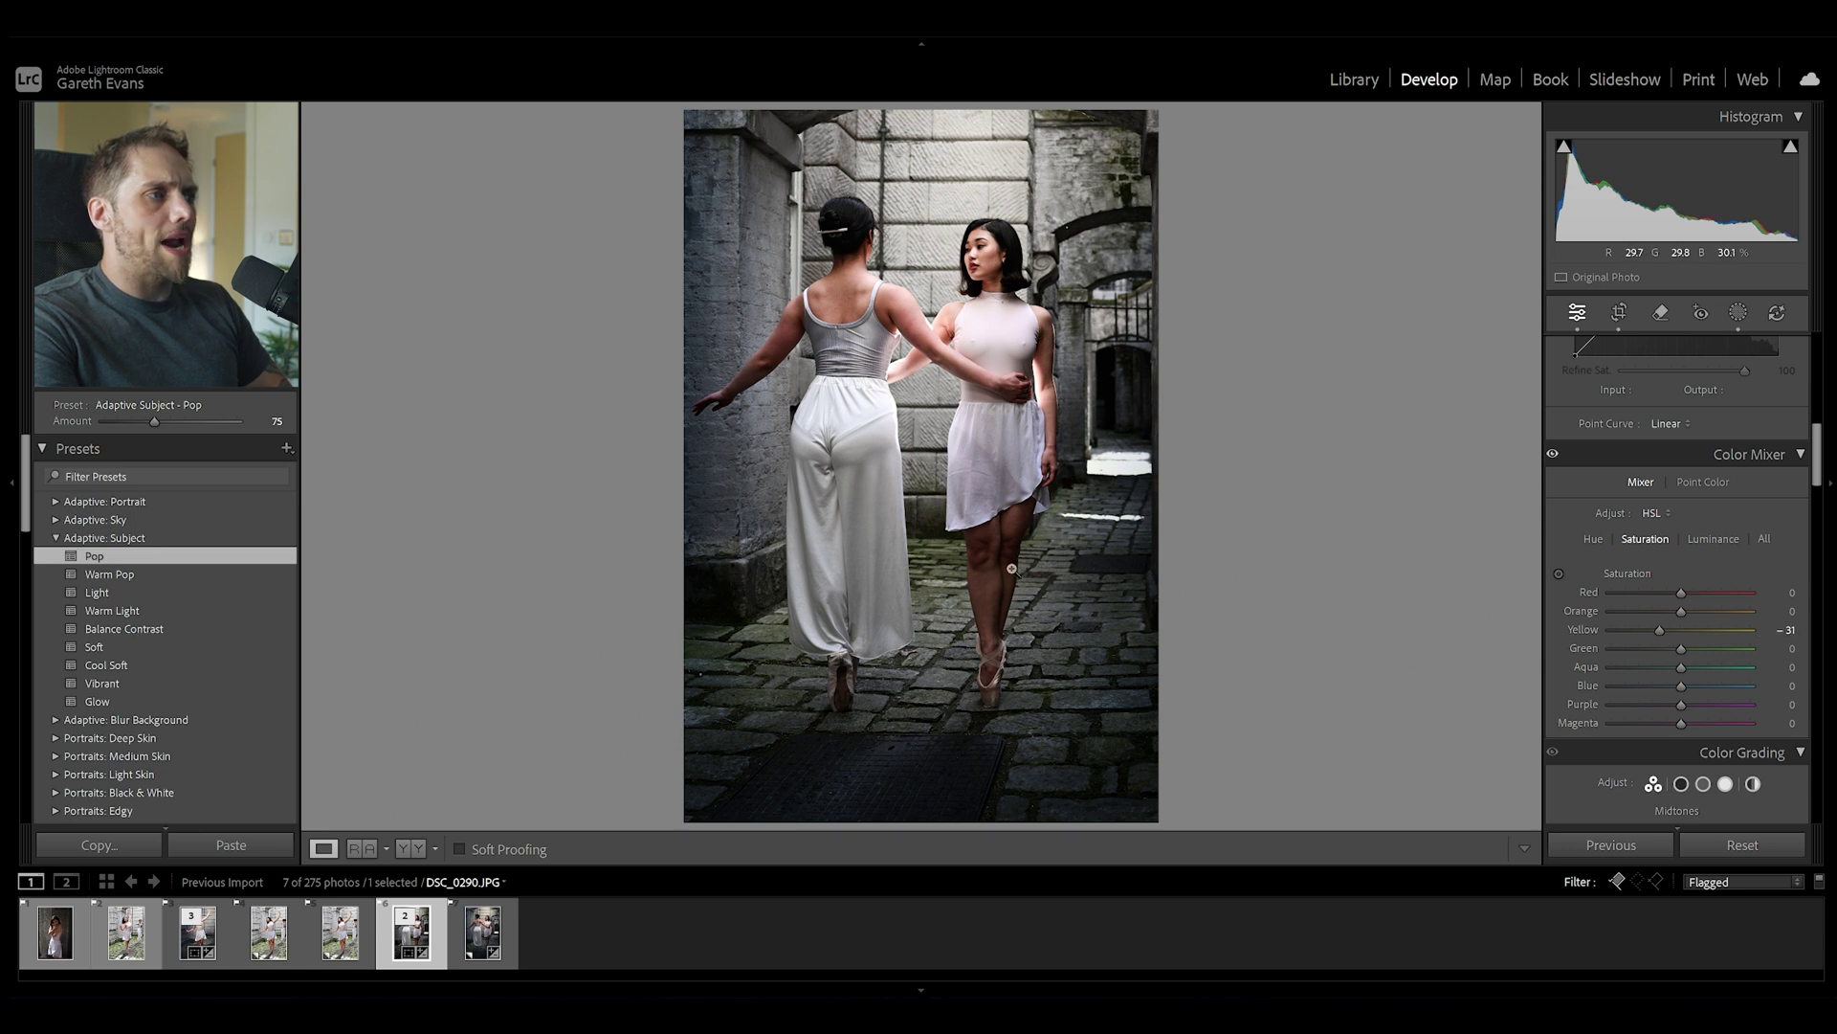
pyautogui.moveTo(1681, 650); pyautogui.dragTo(1642, 654)
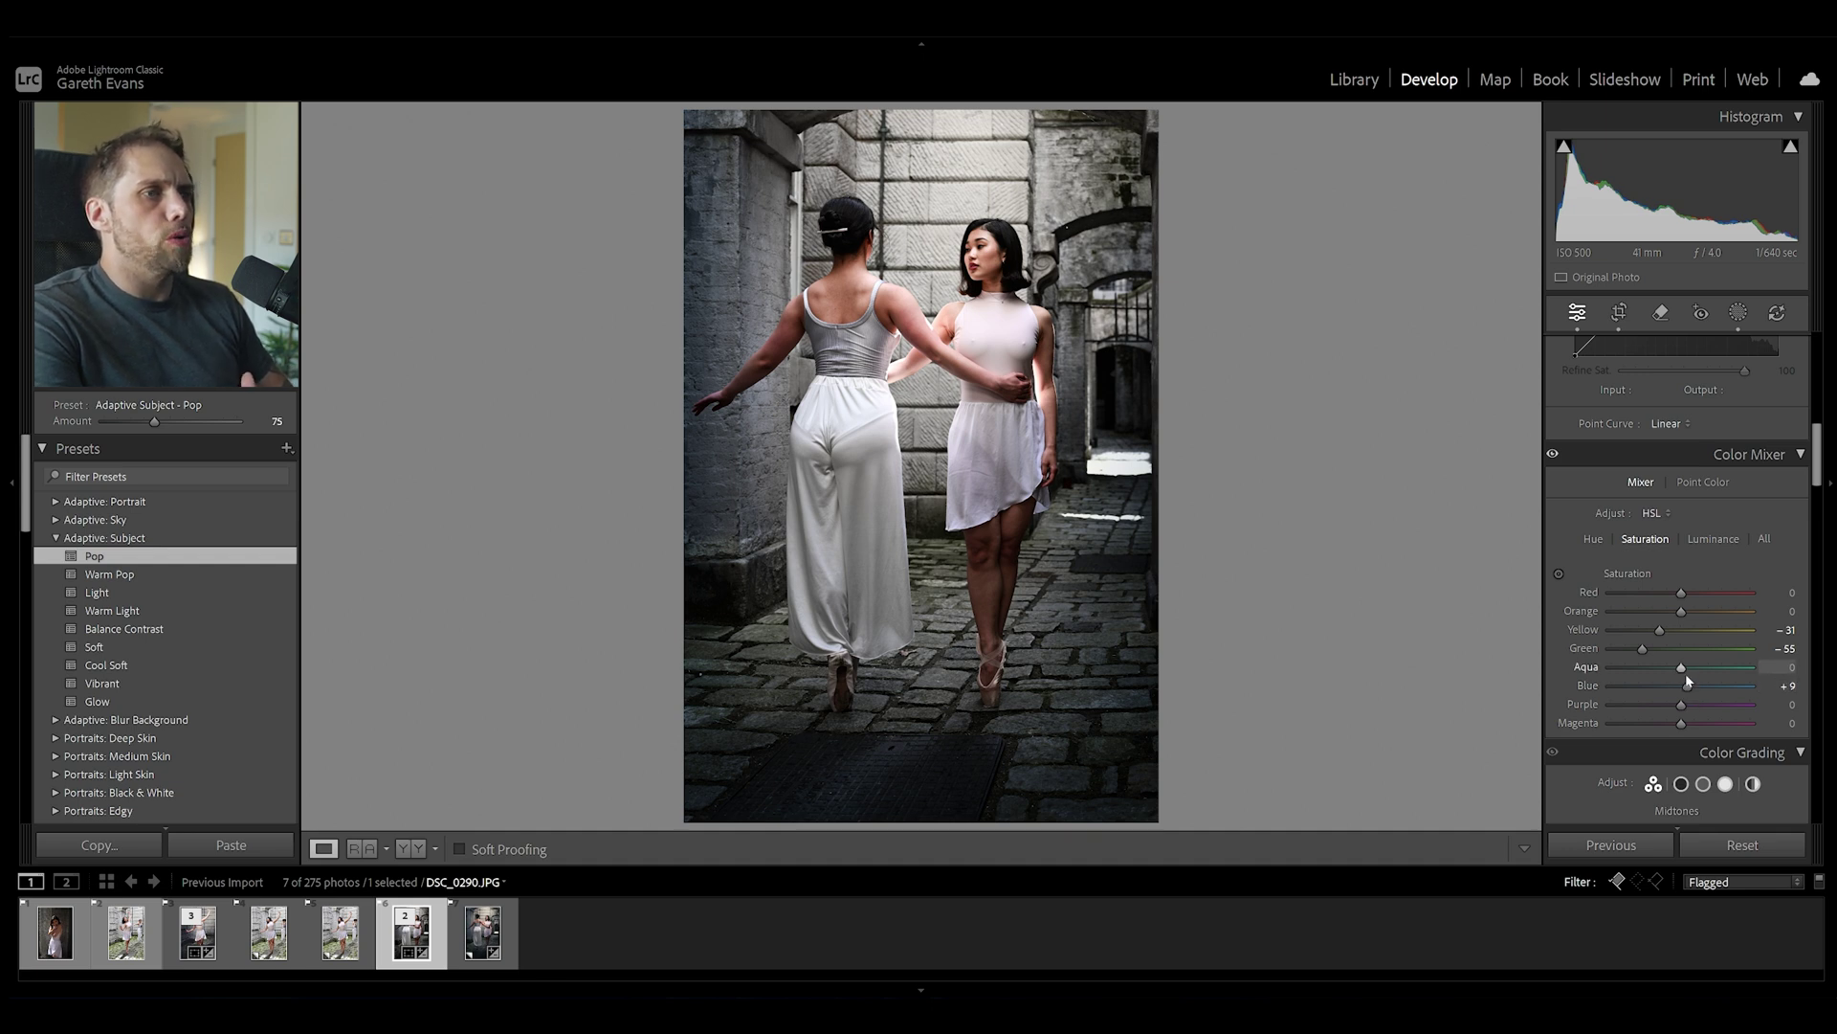
# Step: Tint the Color Grading midtones slightly orange with hue 32 and saturation 4
pyautogui.scroll(-3, 1577, 618)
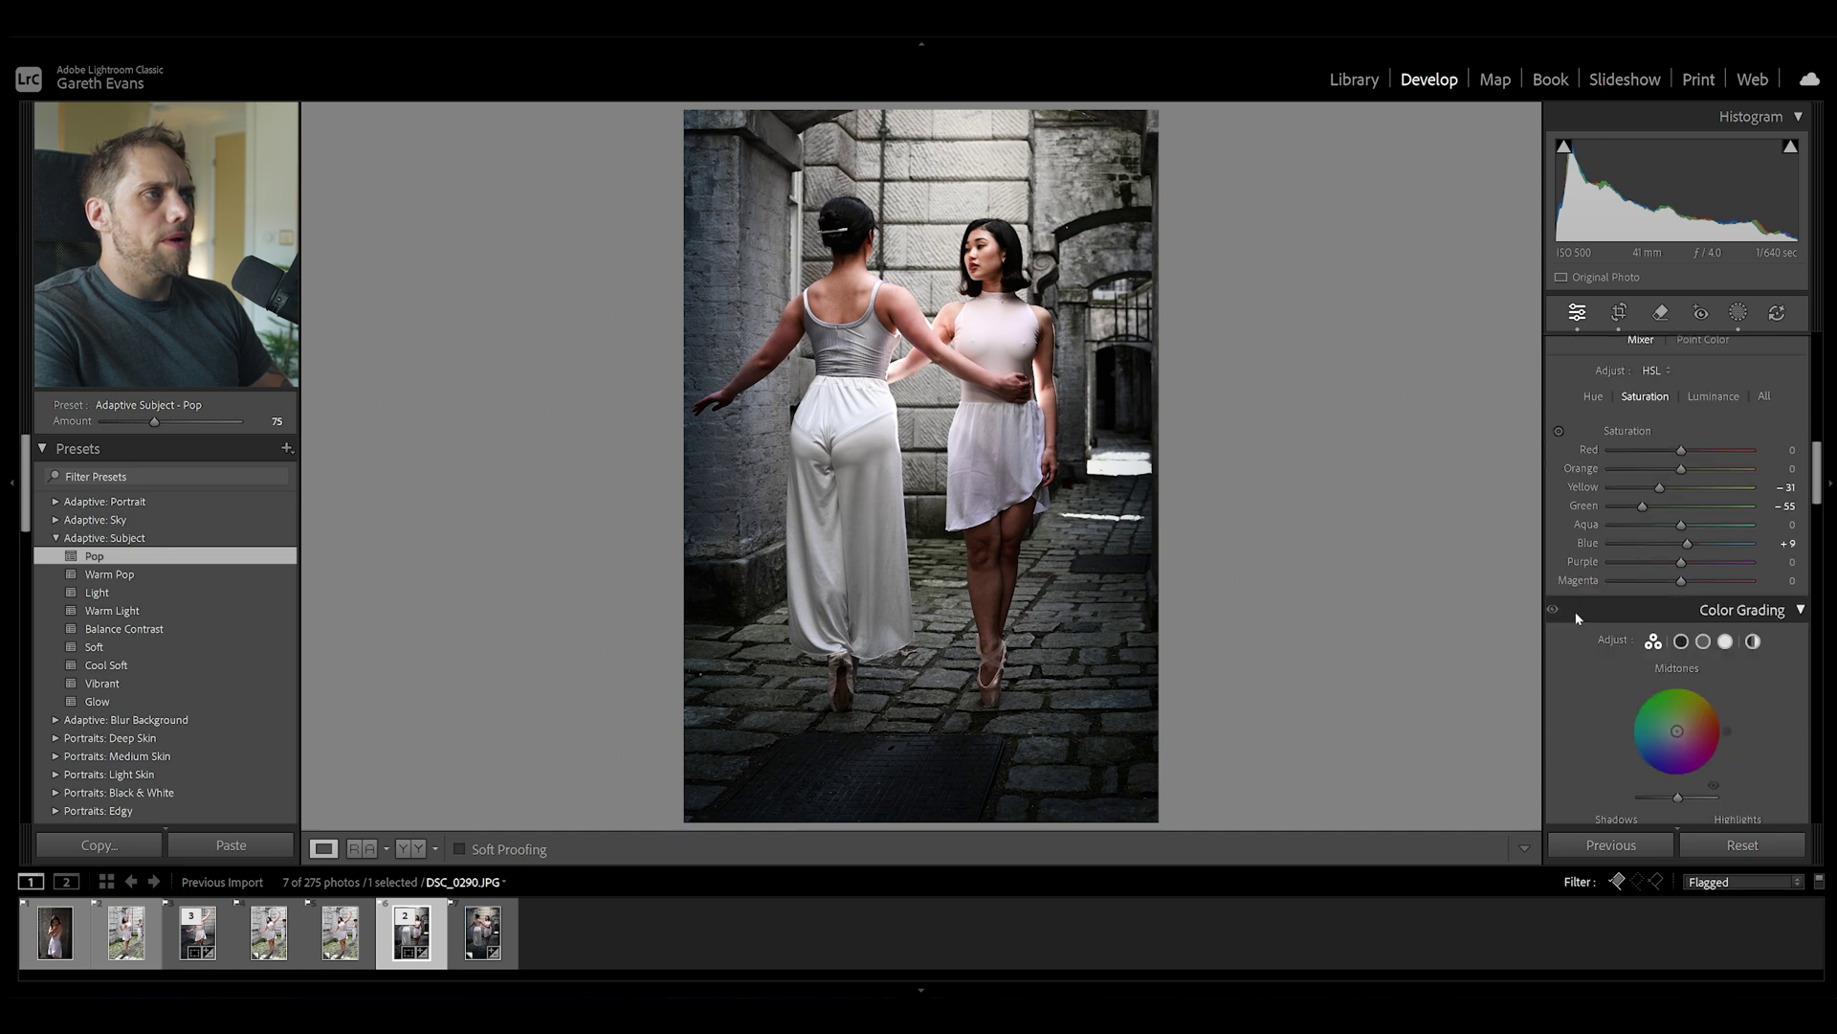
pyautogui.scroll(-3, 1577, 617)
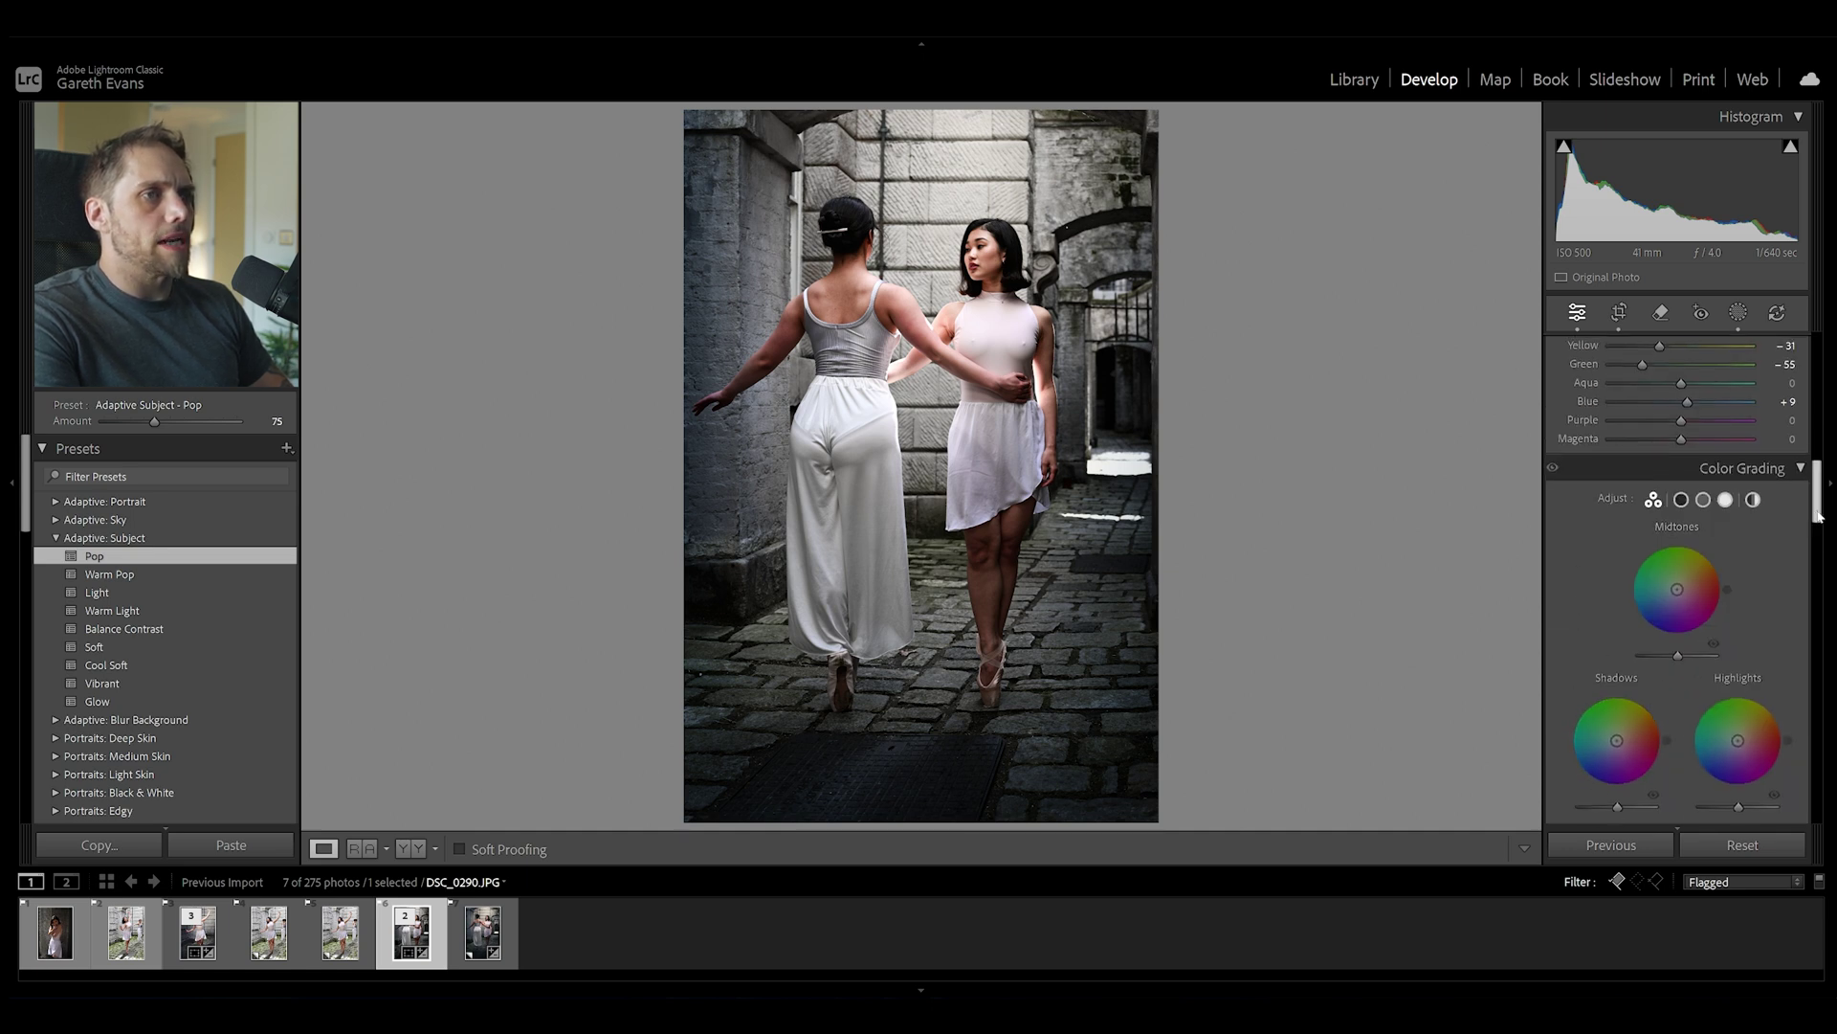
pyautogui.moveTo(1824, 512); pyautogui.dragTo(1826, 523)
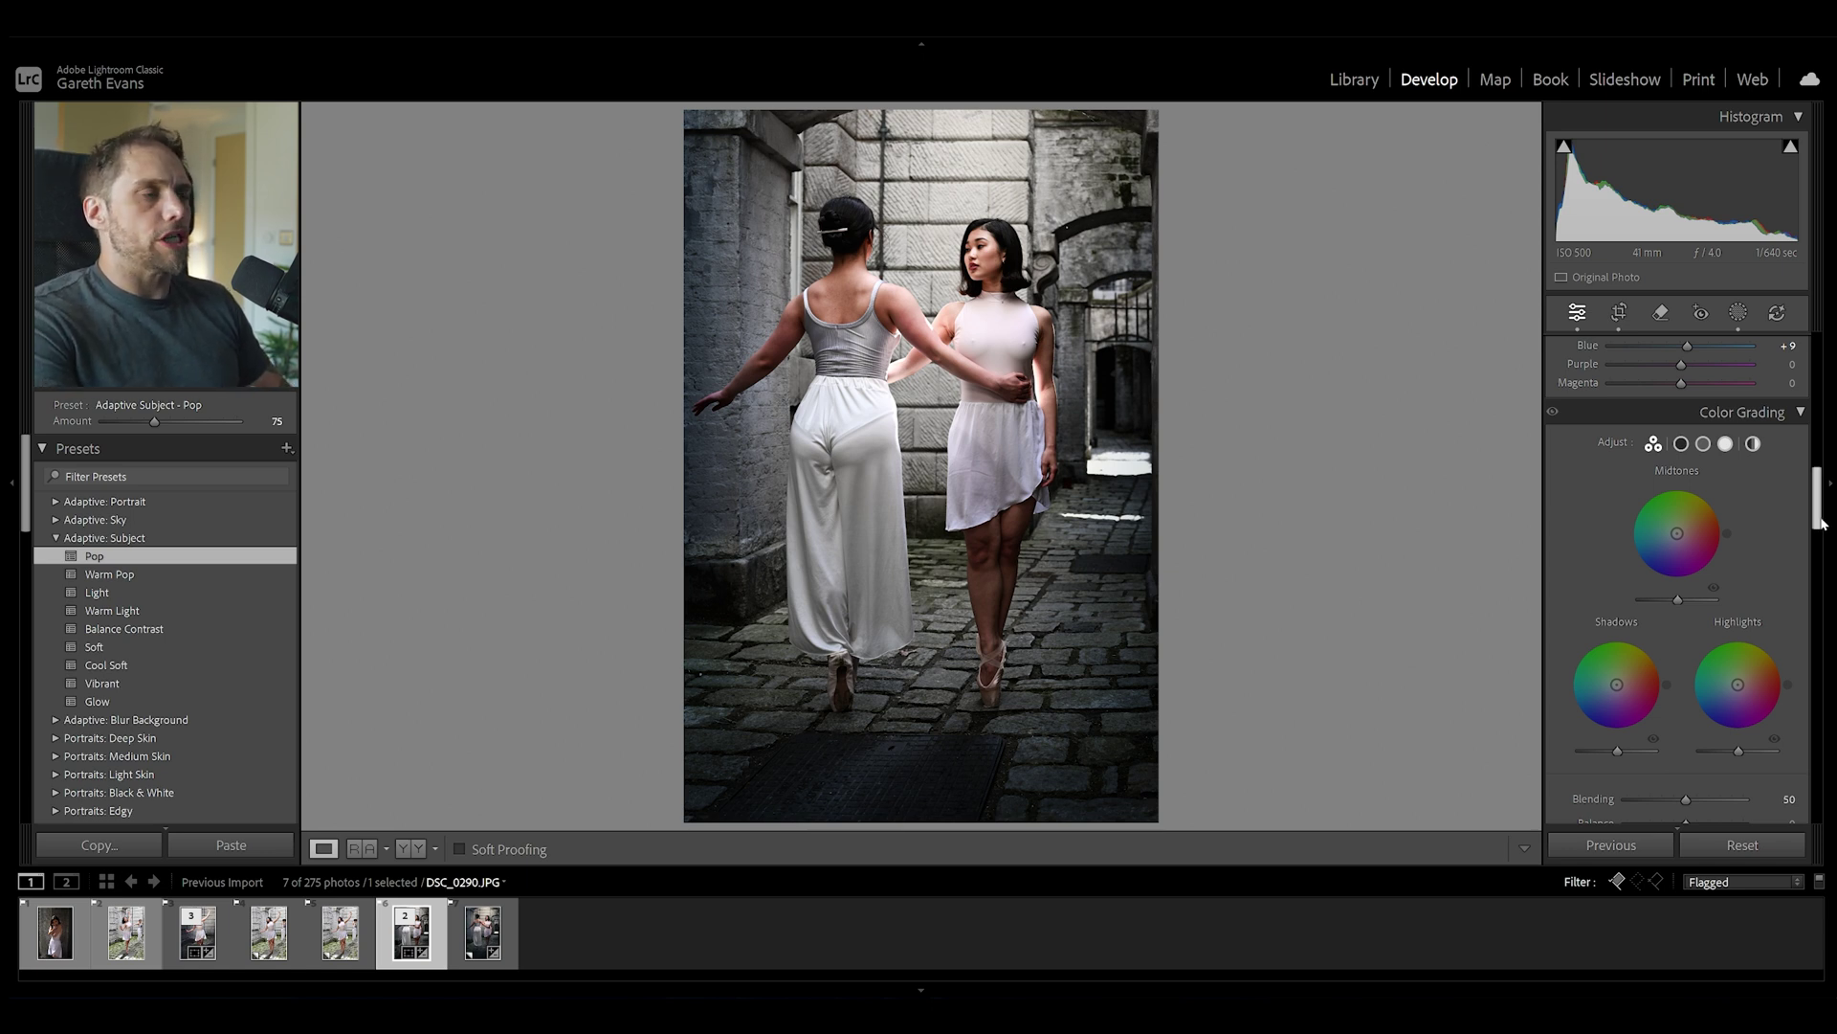
pyautogui.moveTo(1680, 539); pyautogui.dragTo(1680, 532)
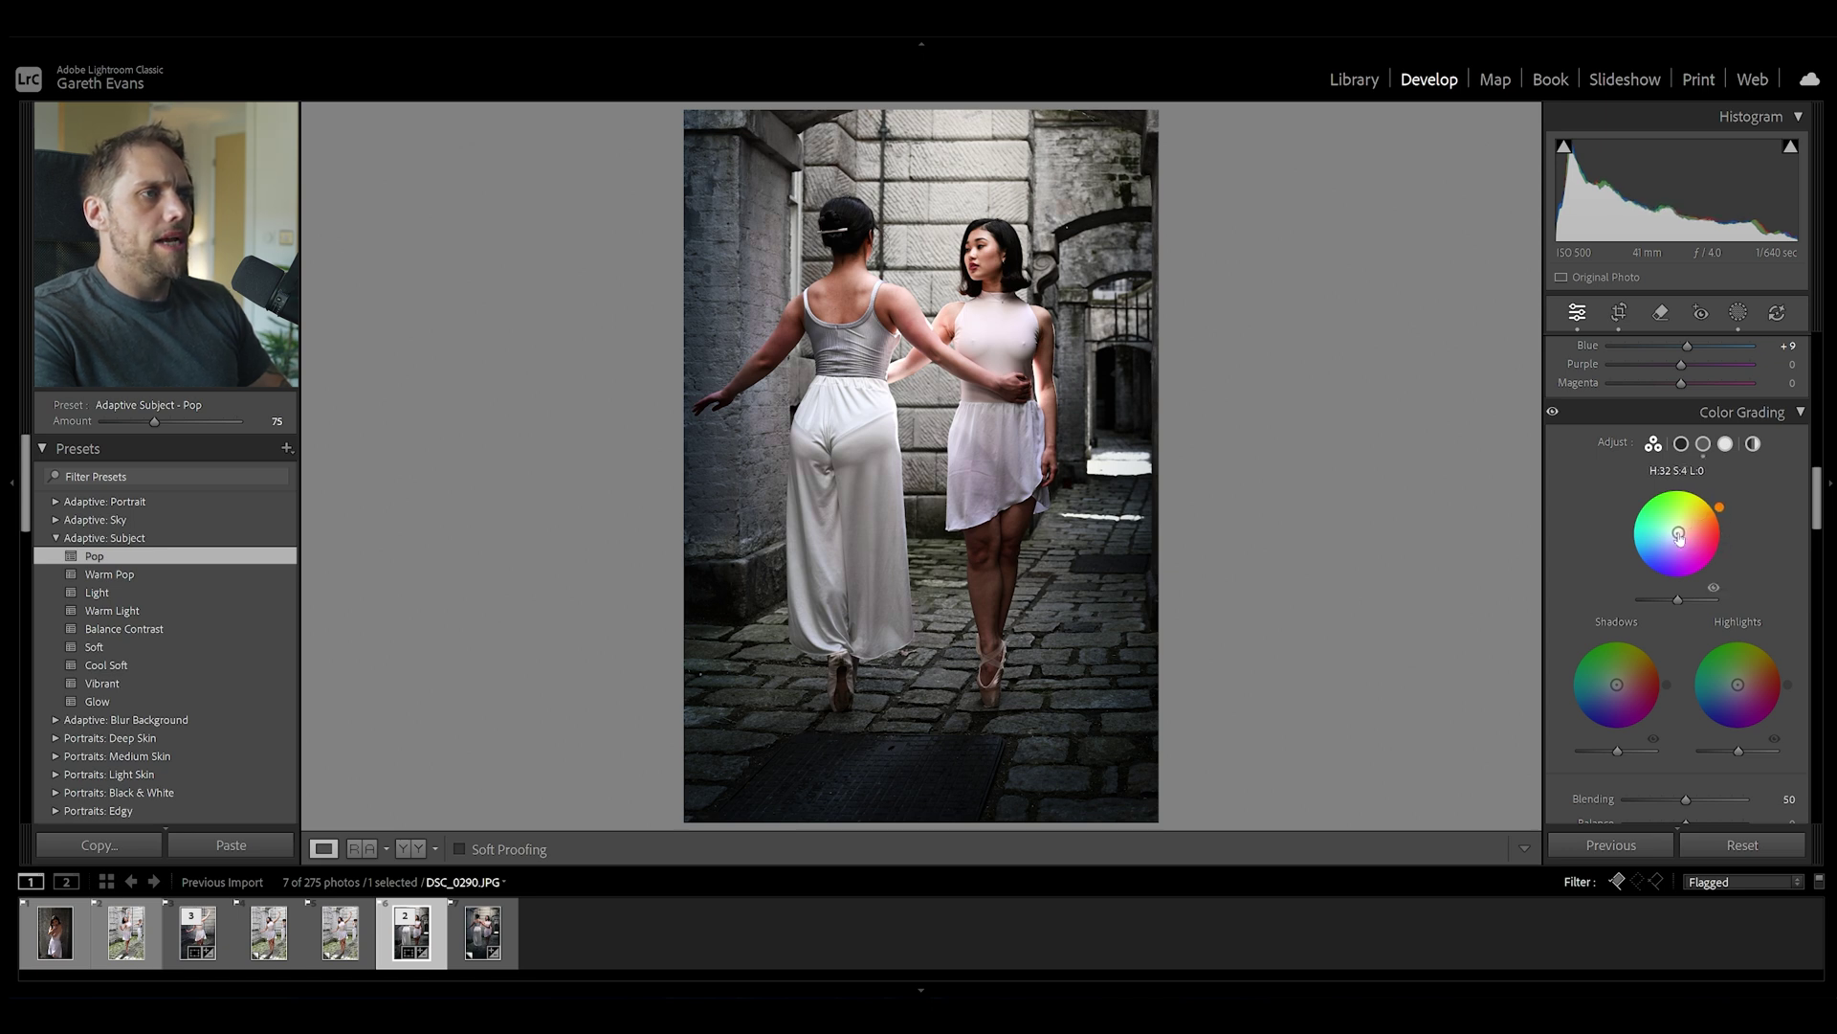
# Step: Grade the shadows blue with hue 210 and saturation 21, and warm the highlights and midtones towards orange
pyautogui.moveTo(1618, 684); pyautogui.dragTo(1613, 685)
pyautogui.moveTo(1737, 685); pyautogui.dragTo(1740, 685)
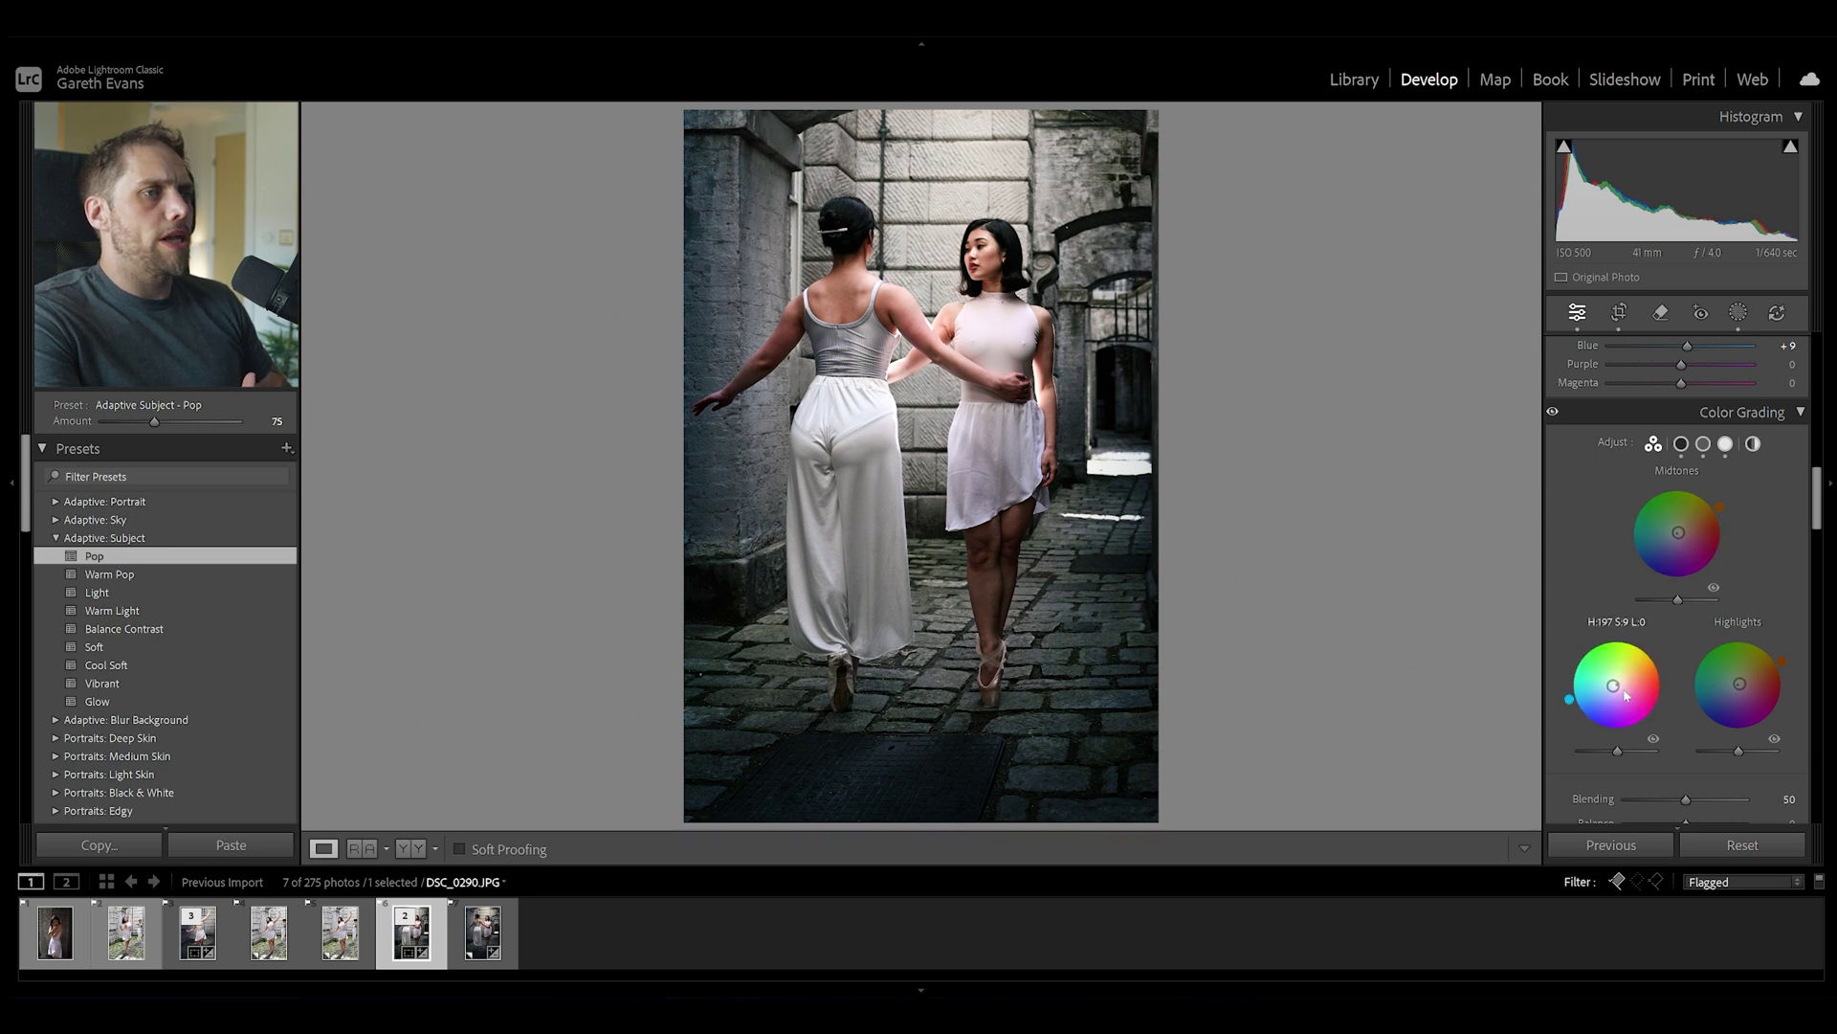
pyautogui.moveTo(1614, 685); pyautogui.dragTo(1585, 714)
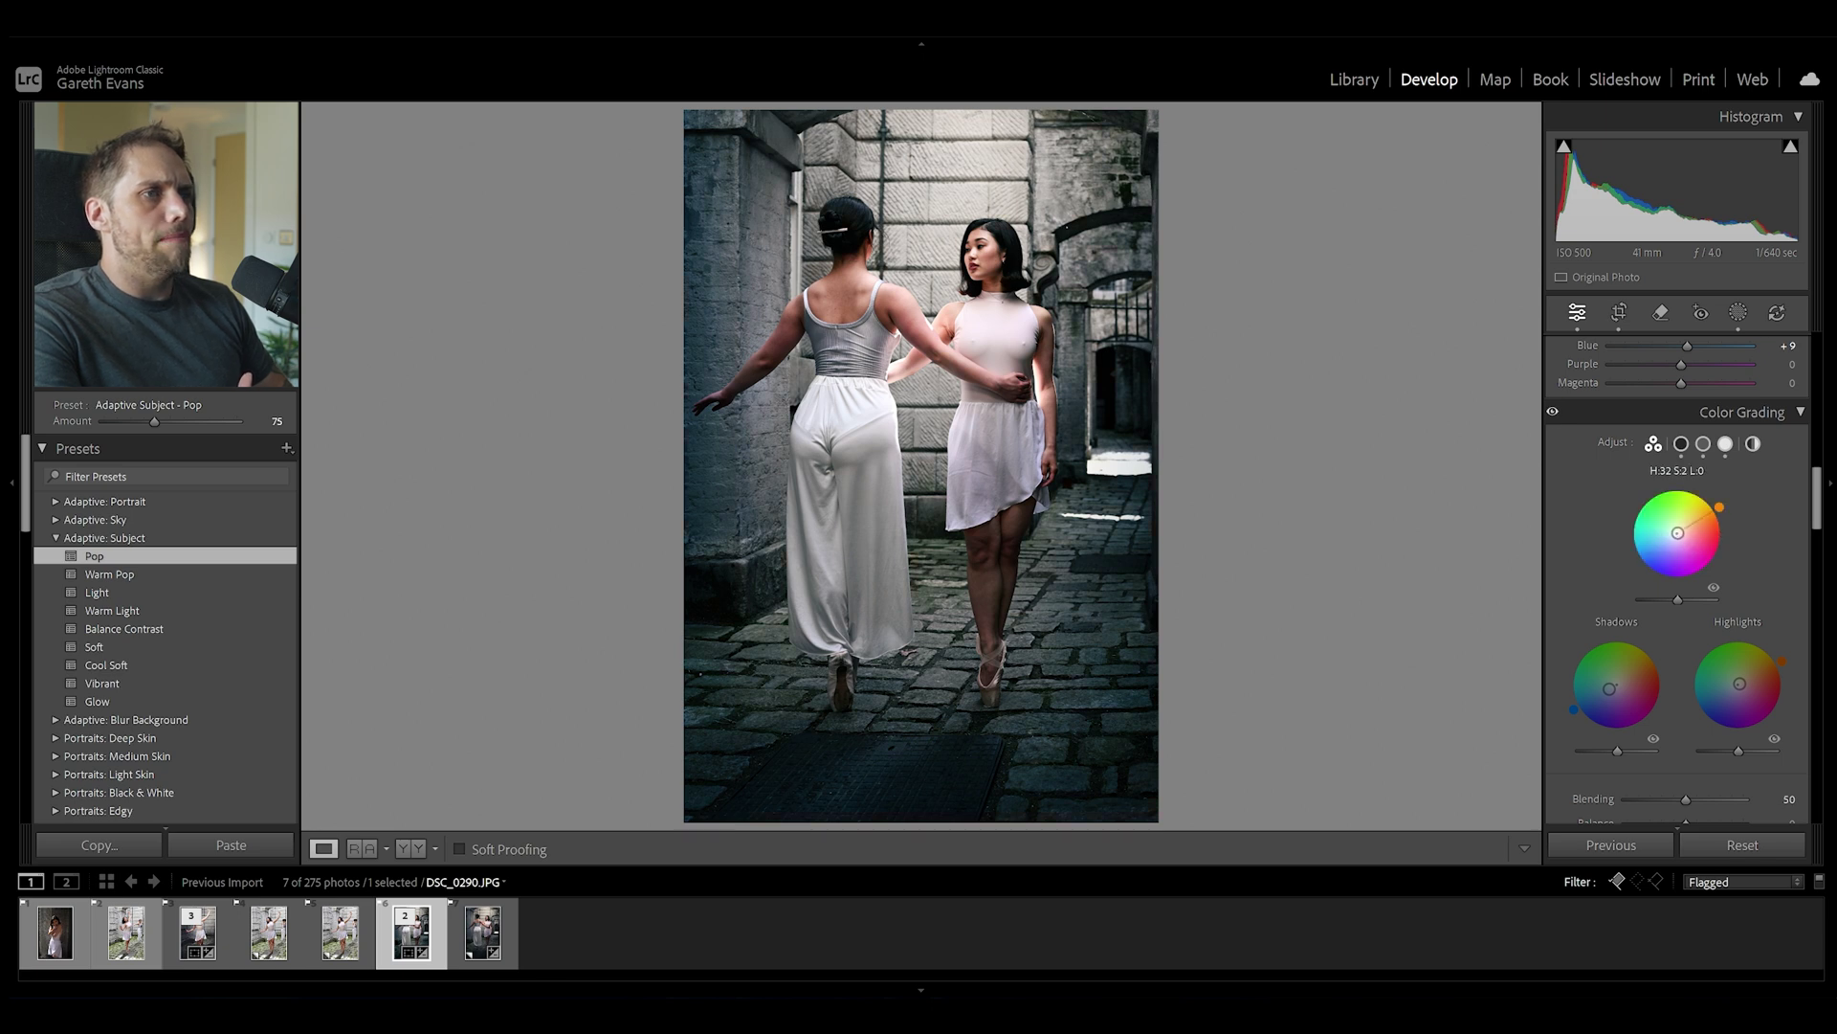
pyautogui.moveTo(1679, 539); pyautogui.dragTo(1682, 535)
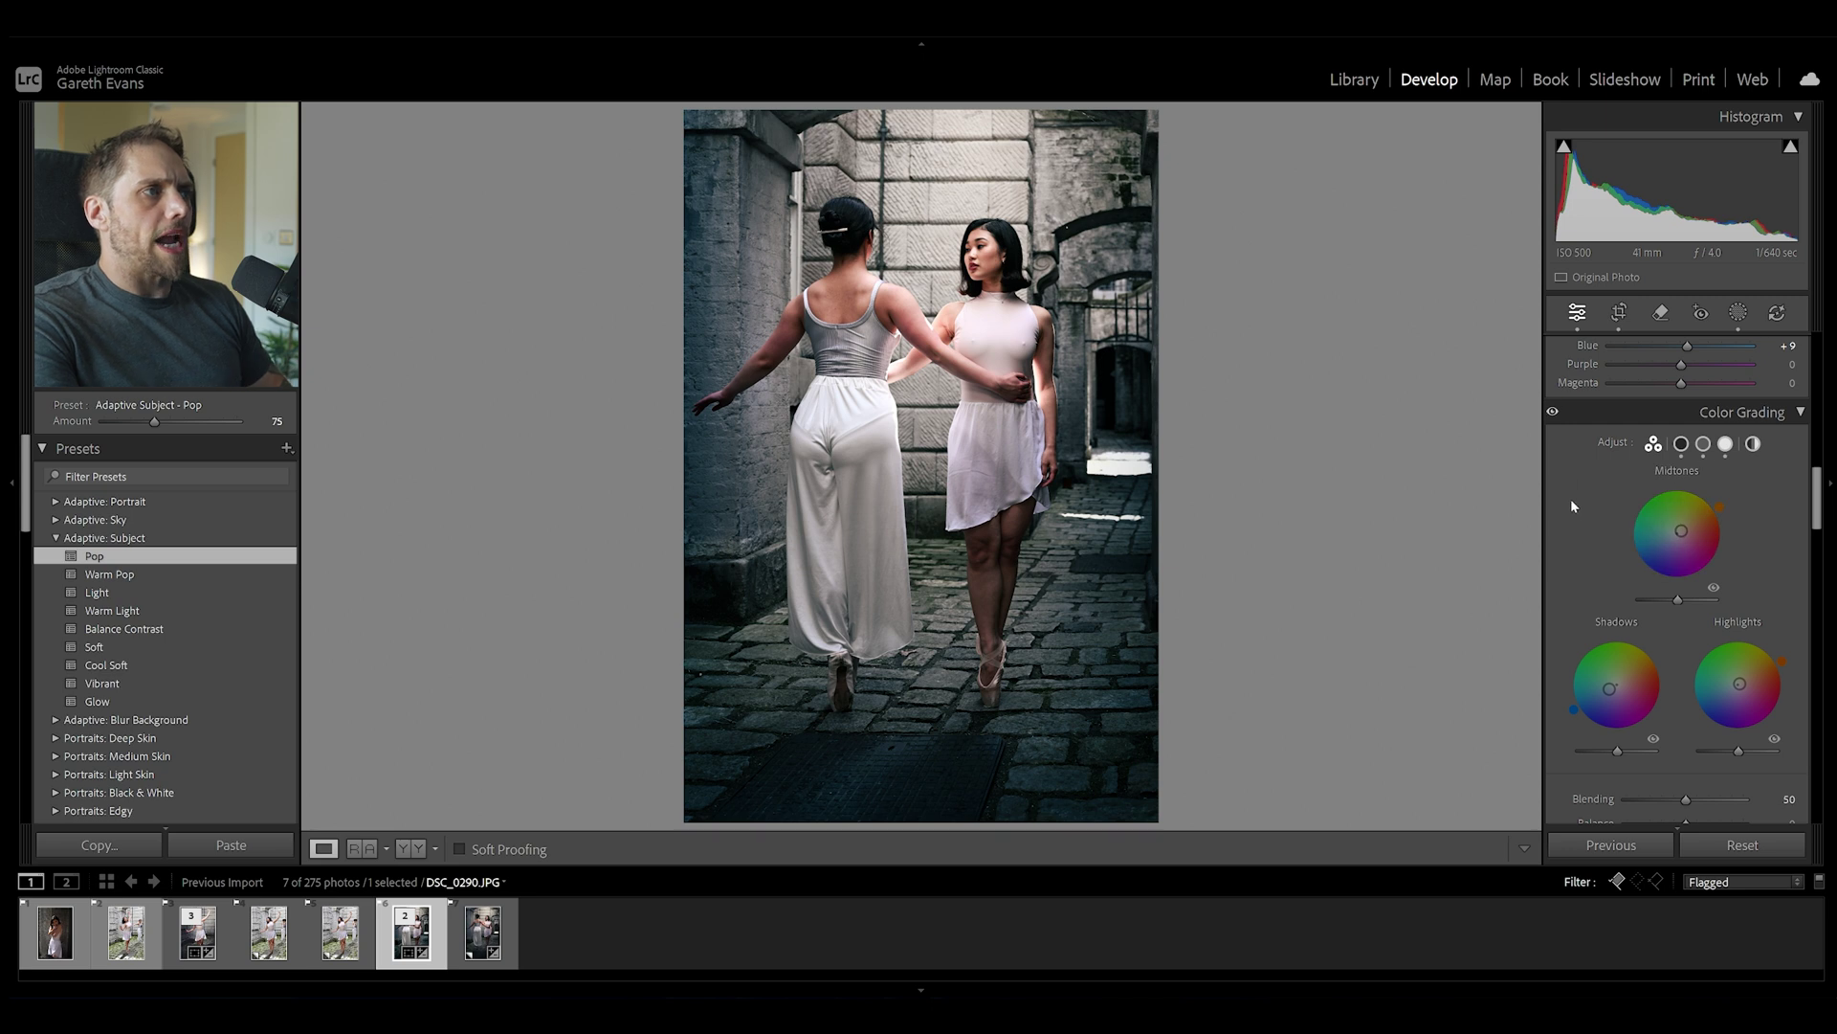
# Step: Add a shadow point and a highlight point to the blue channel of the tone curve
pyautogui.scroll(-5, 1570, 498)
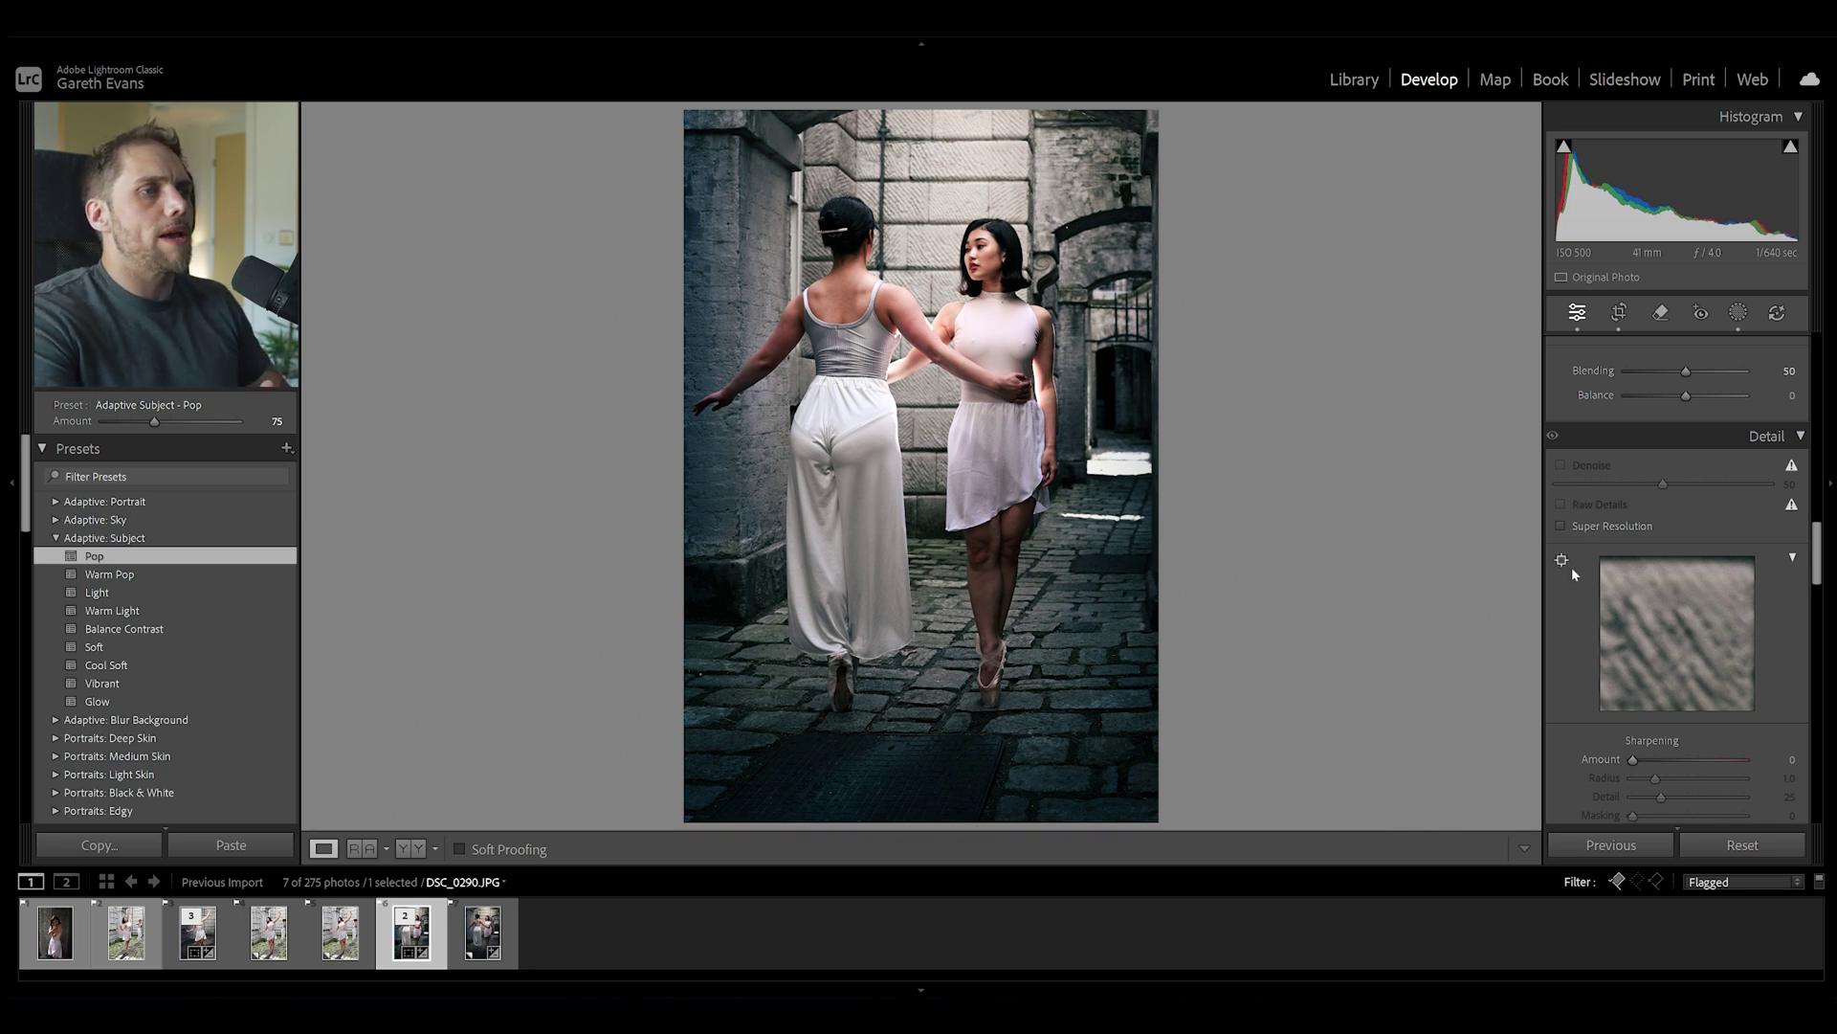
pyautogui.scroll(2, 1572, 566)
pyautogui.scroll(10, 1570, 553)
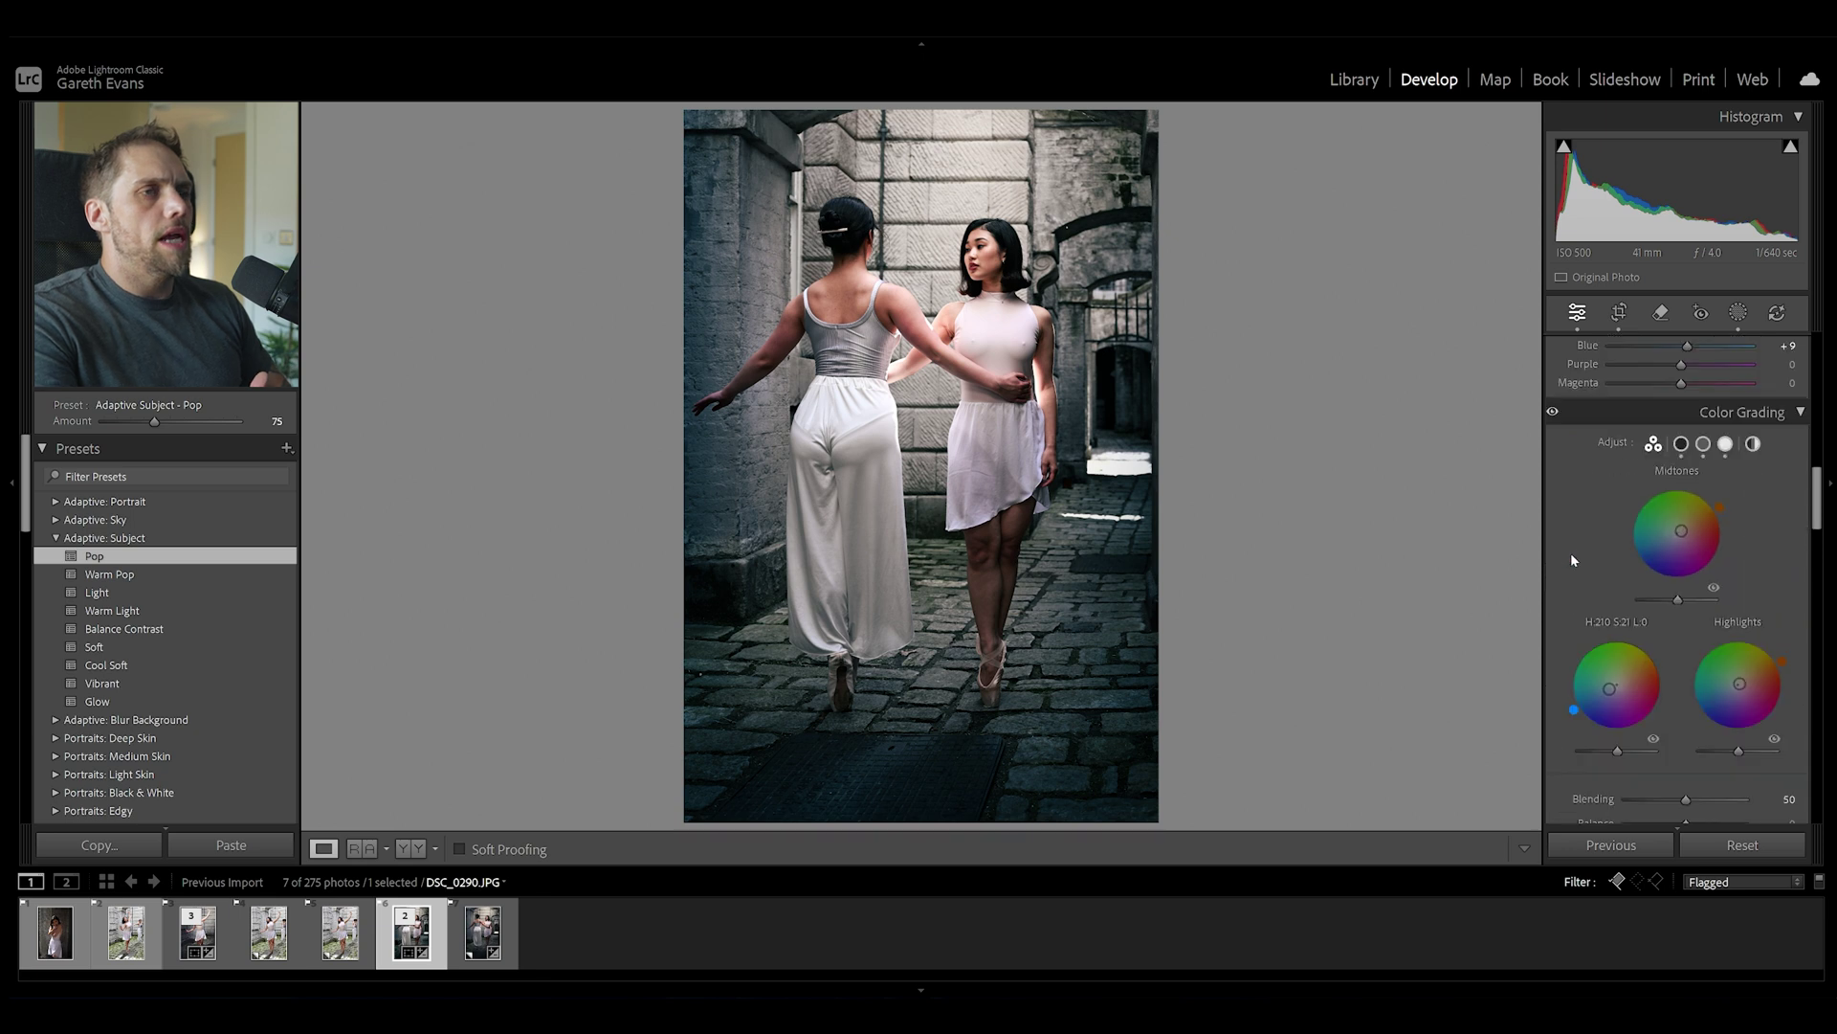
pyautogui.scroll(-2, 1573, 560)
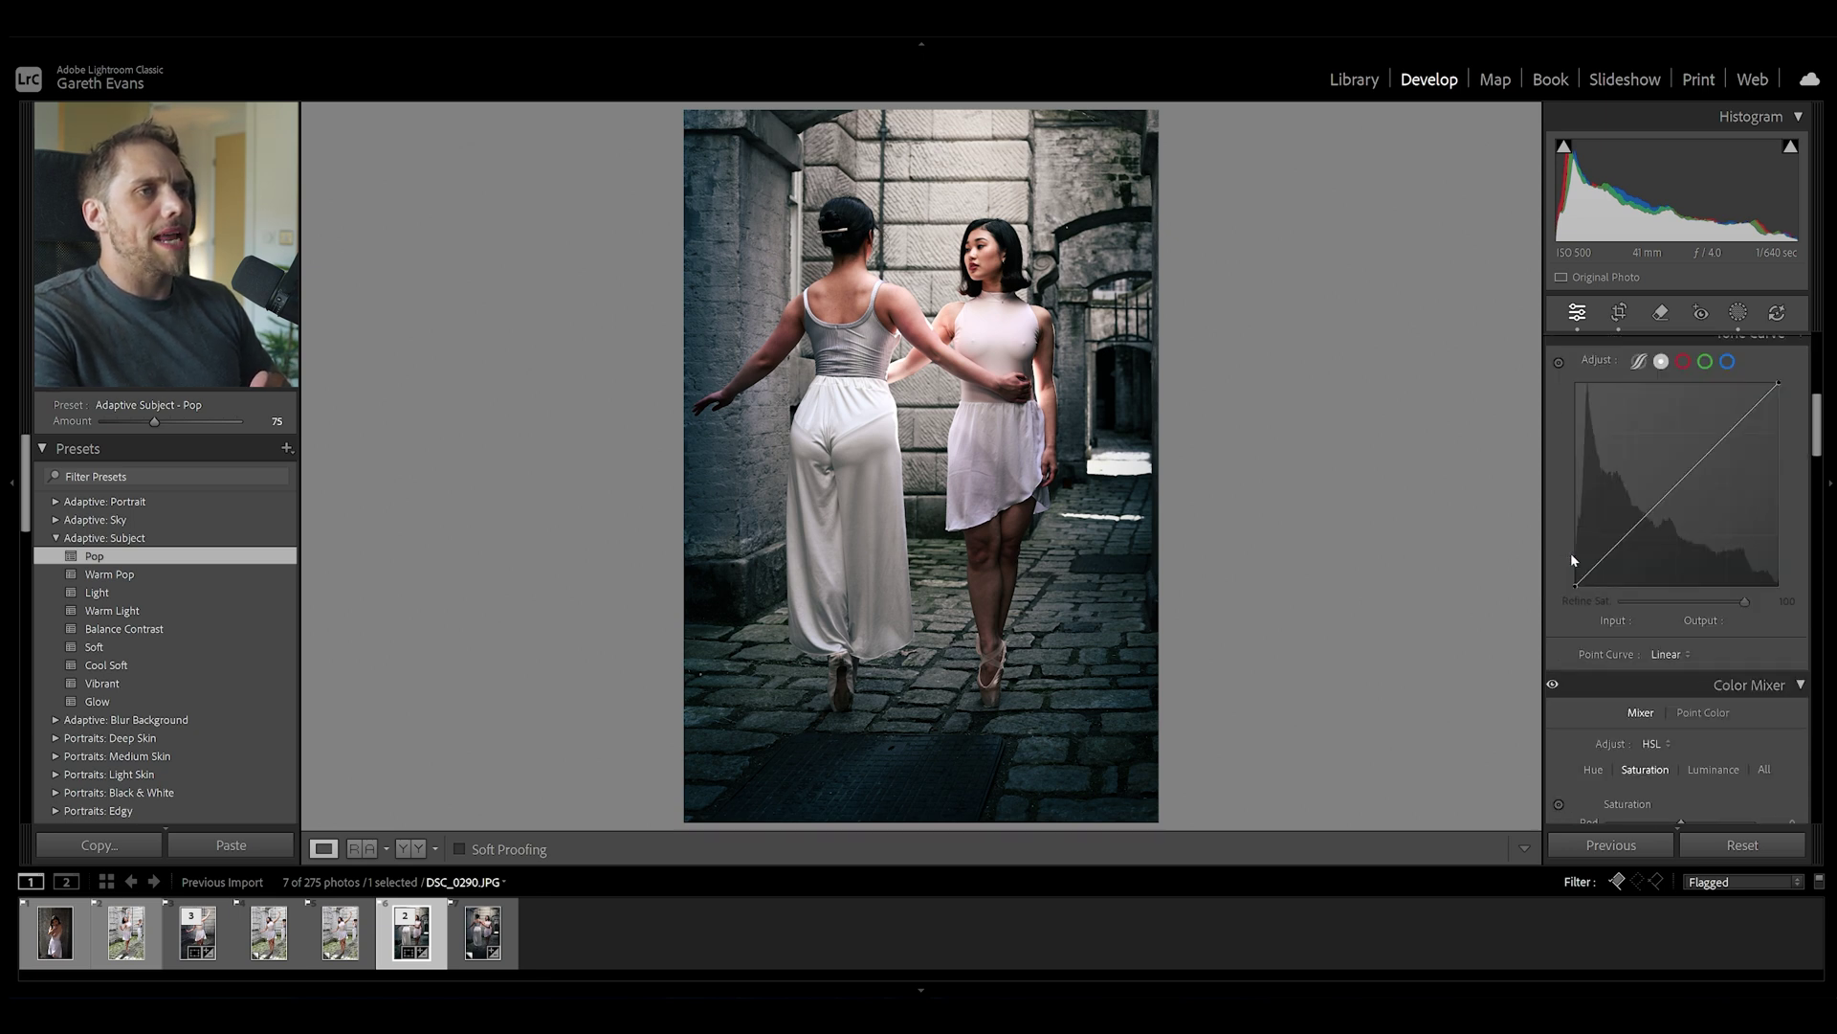
pyautogui.scroll(2, 1758, 451)
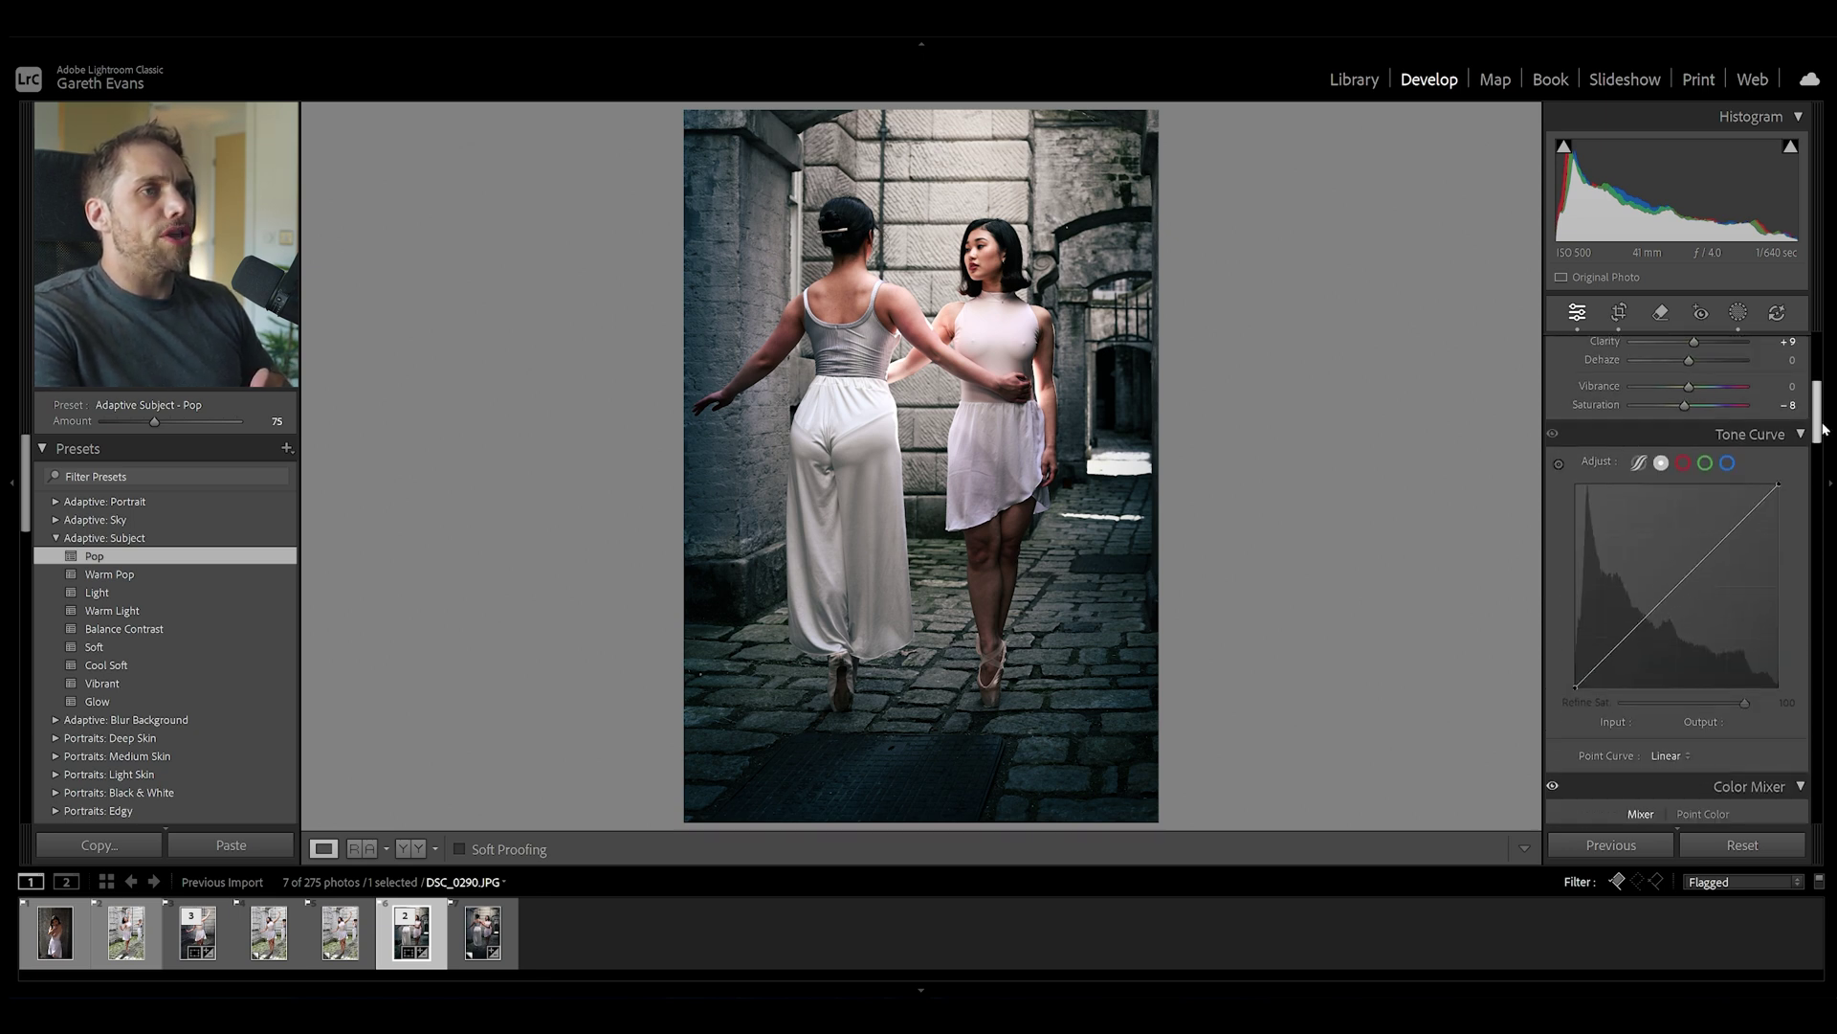
pyautogui.click(1727, 463)
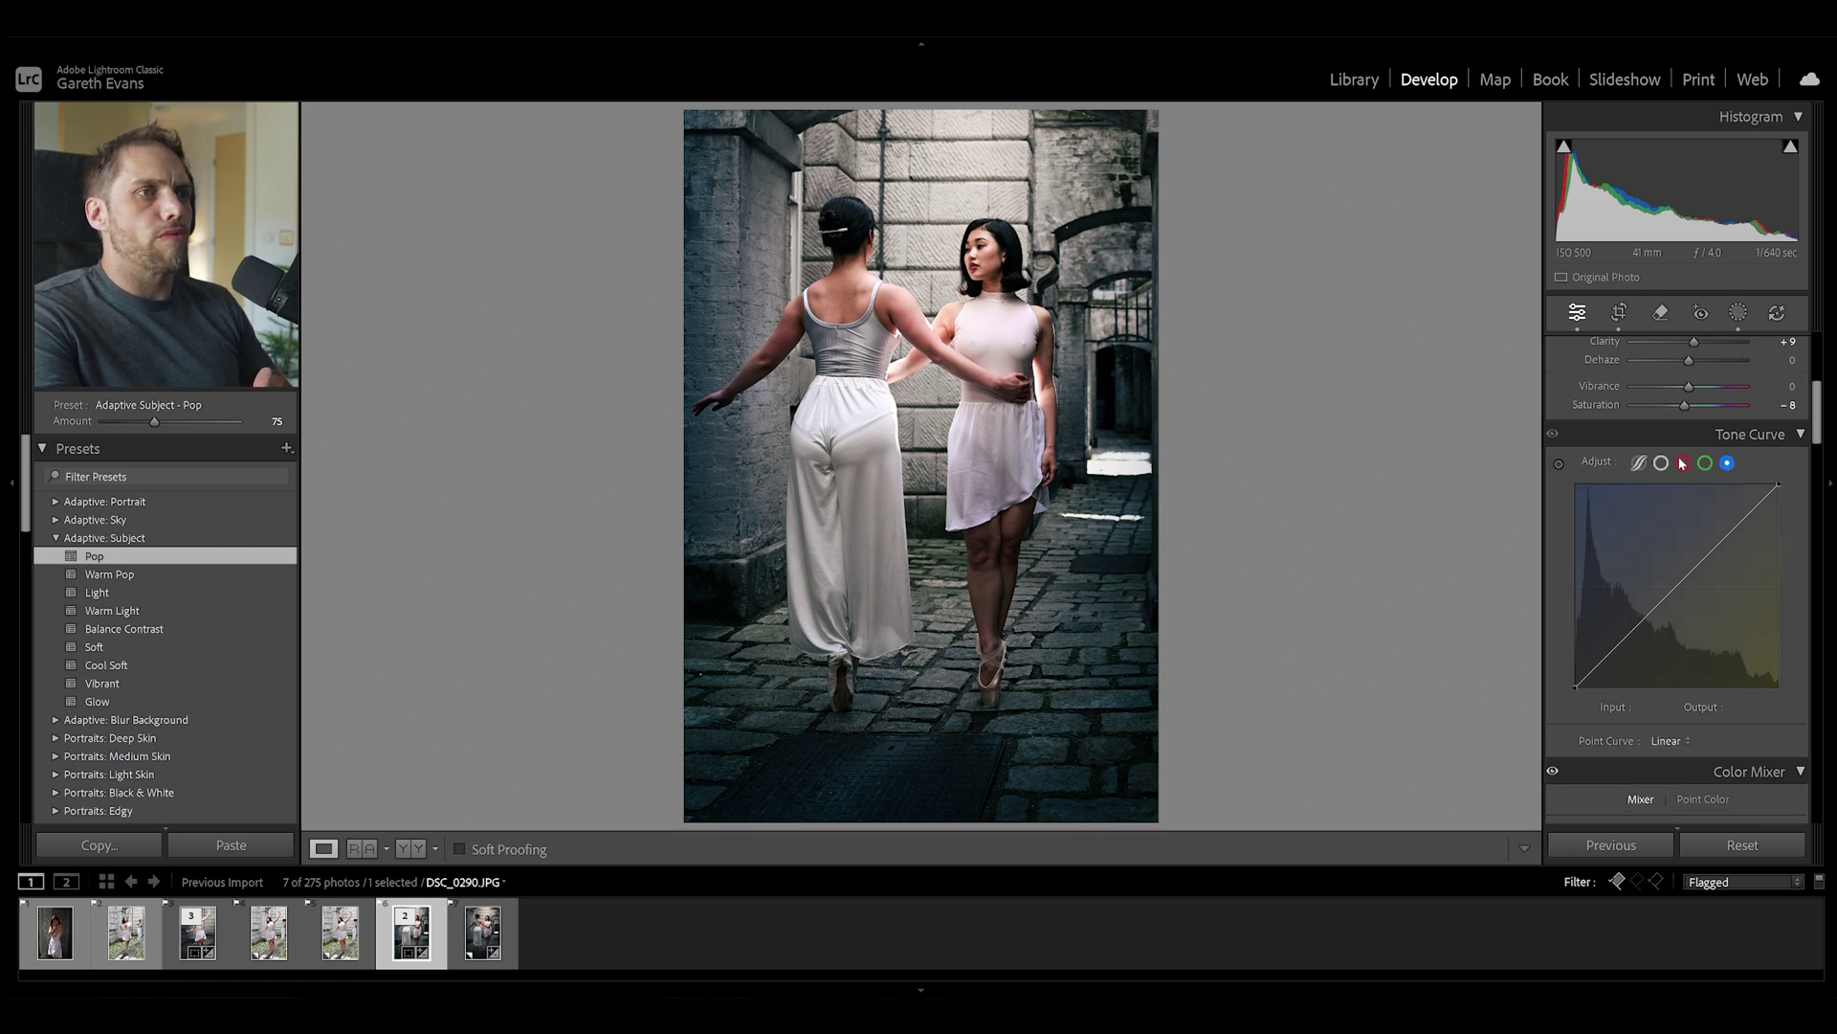
pyautogui.click(1618, 644)
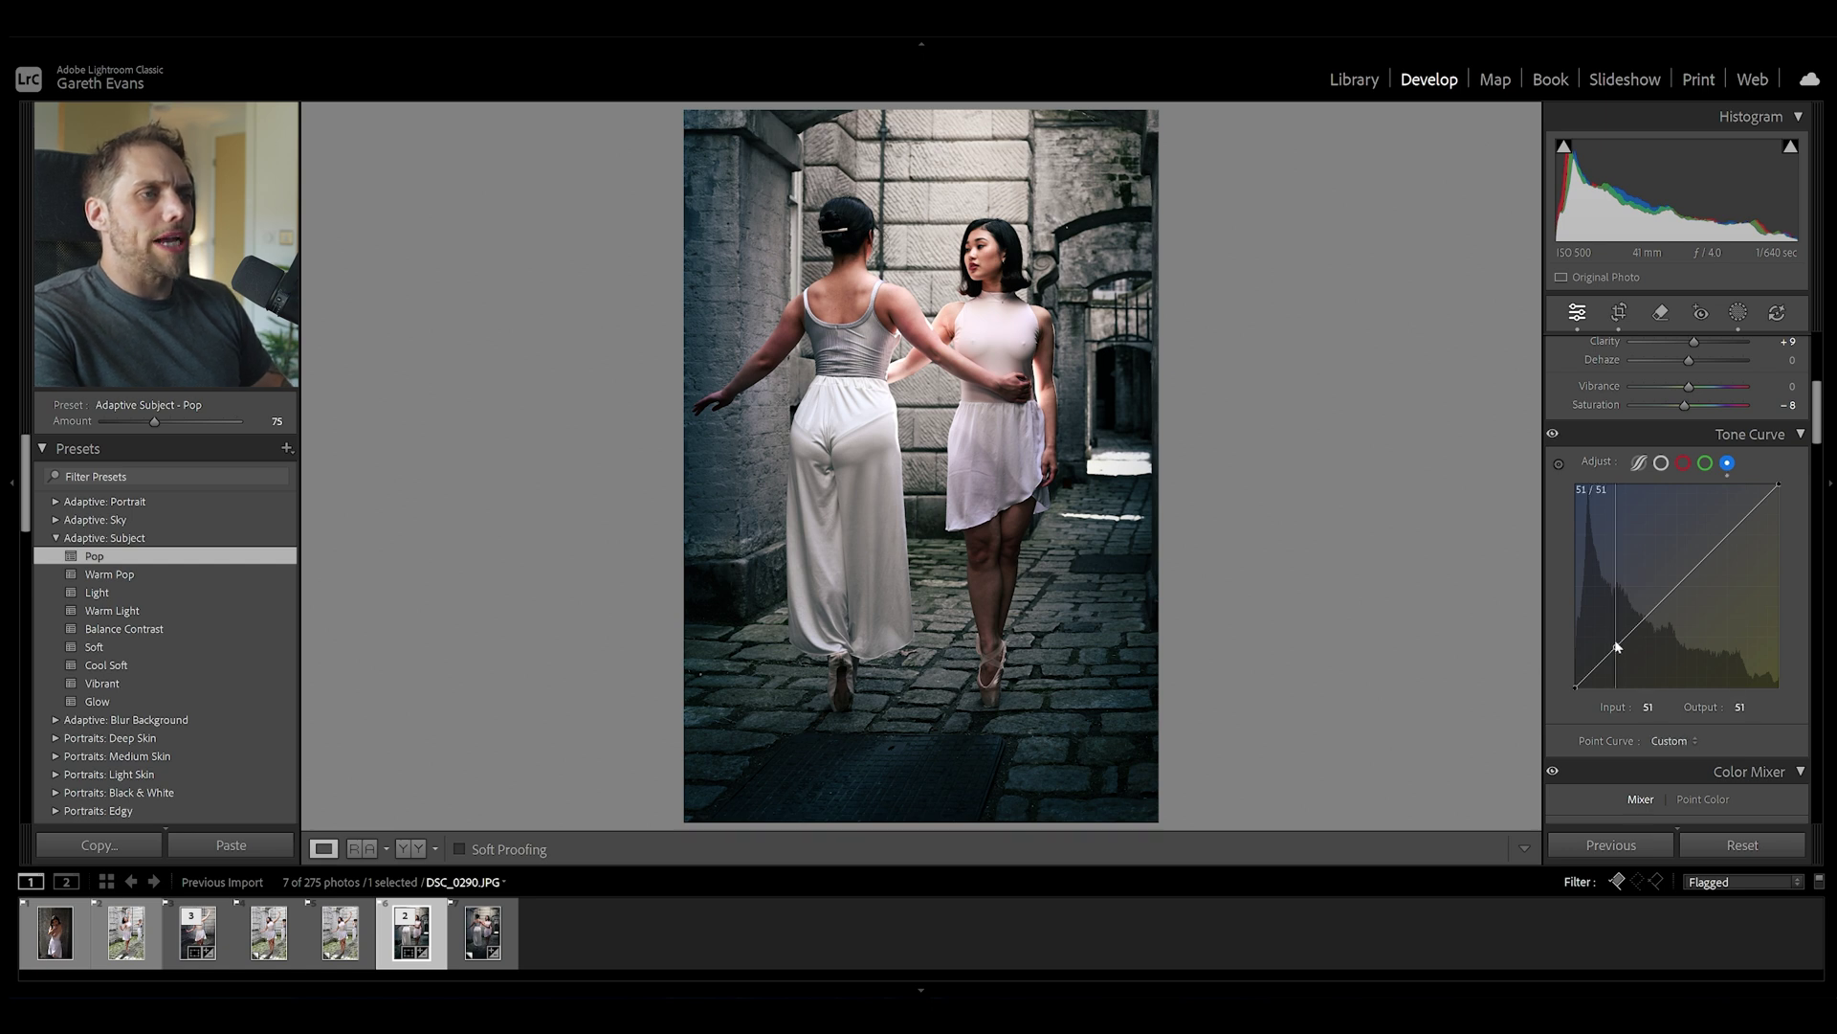
pyautogui.moveTo(1618, 647); pyautogui.dragTo(1622, 650)
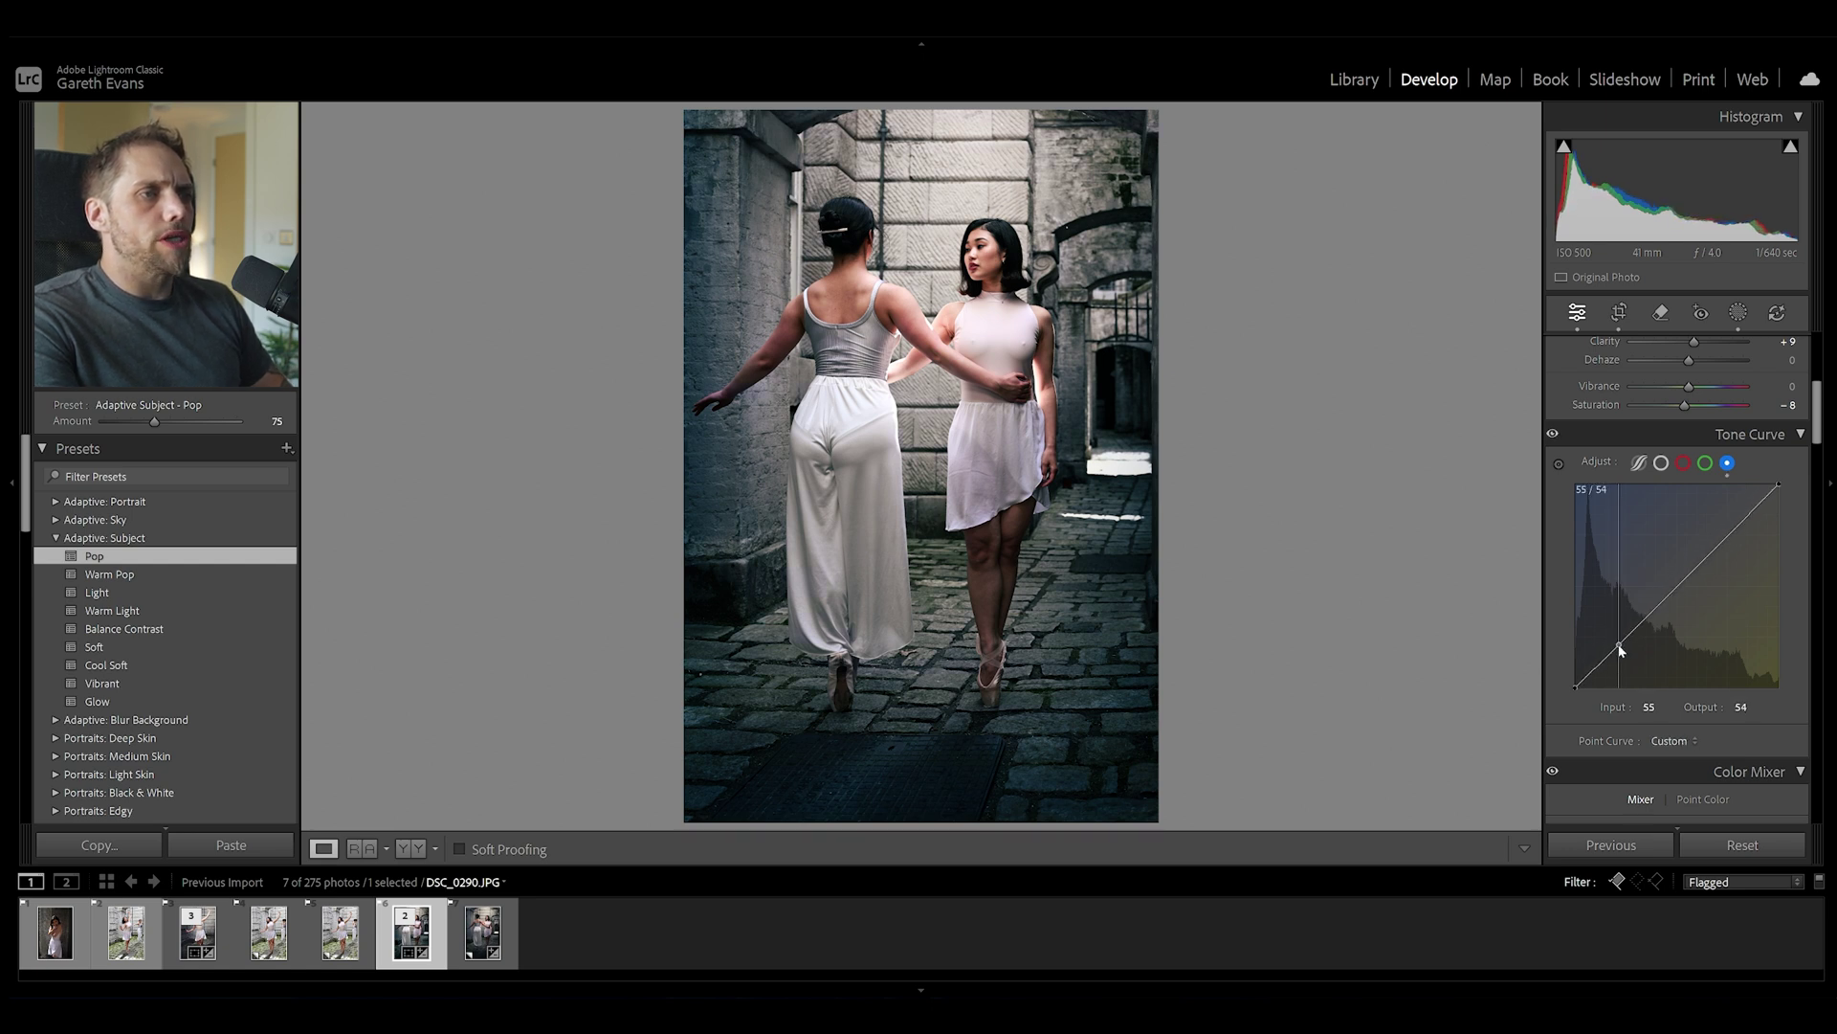
pyautogui.click(1728, 534)
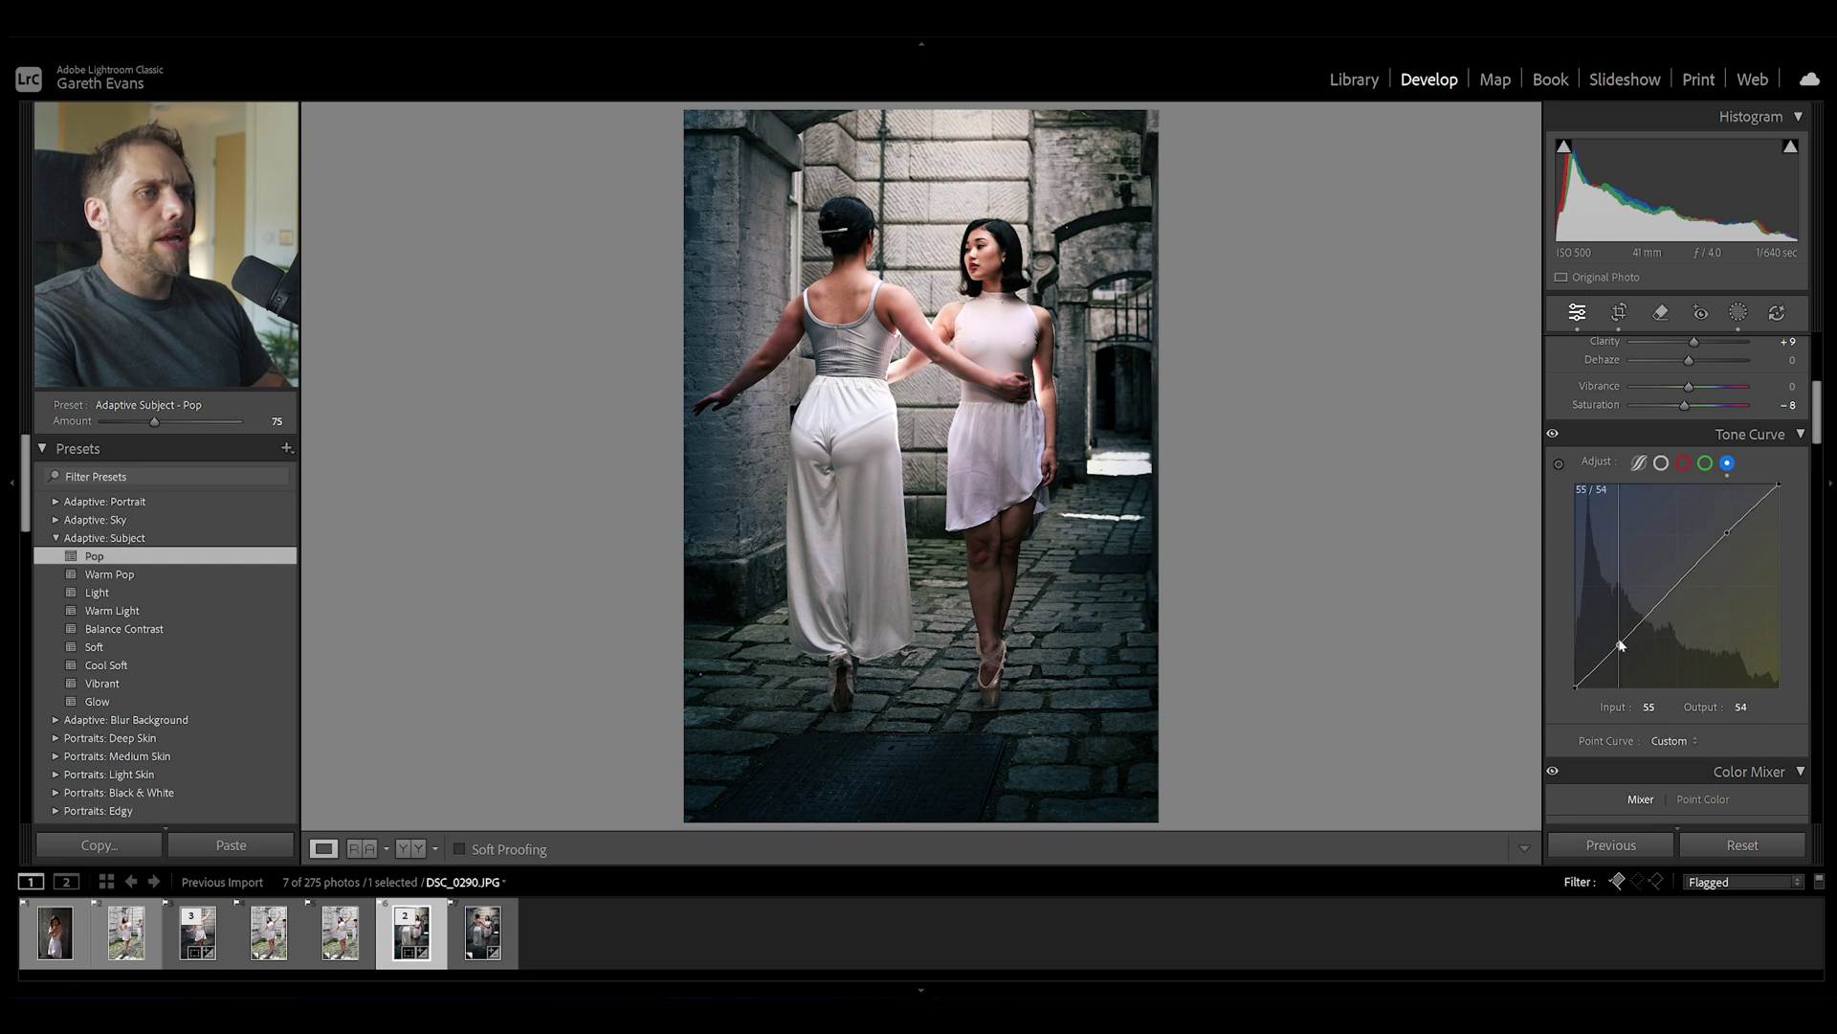
# Step: Shape the blue curve by slightly lifting its shadow point and lowering its highlight point to input 199, output 194
pyautogui.moveTo(1621, 645); pyautogui.dragTo(1613, 642)
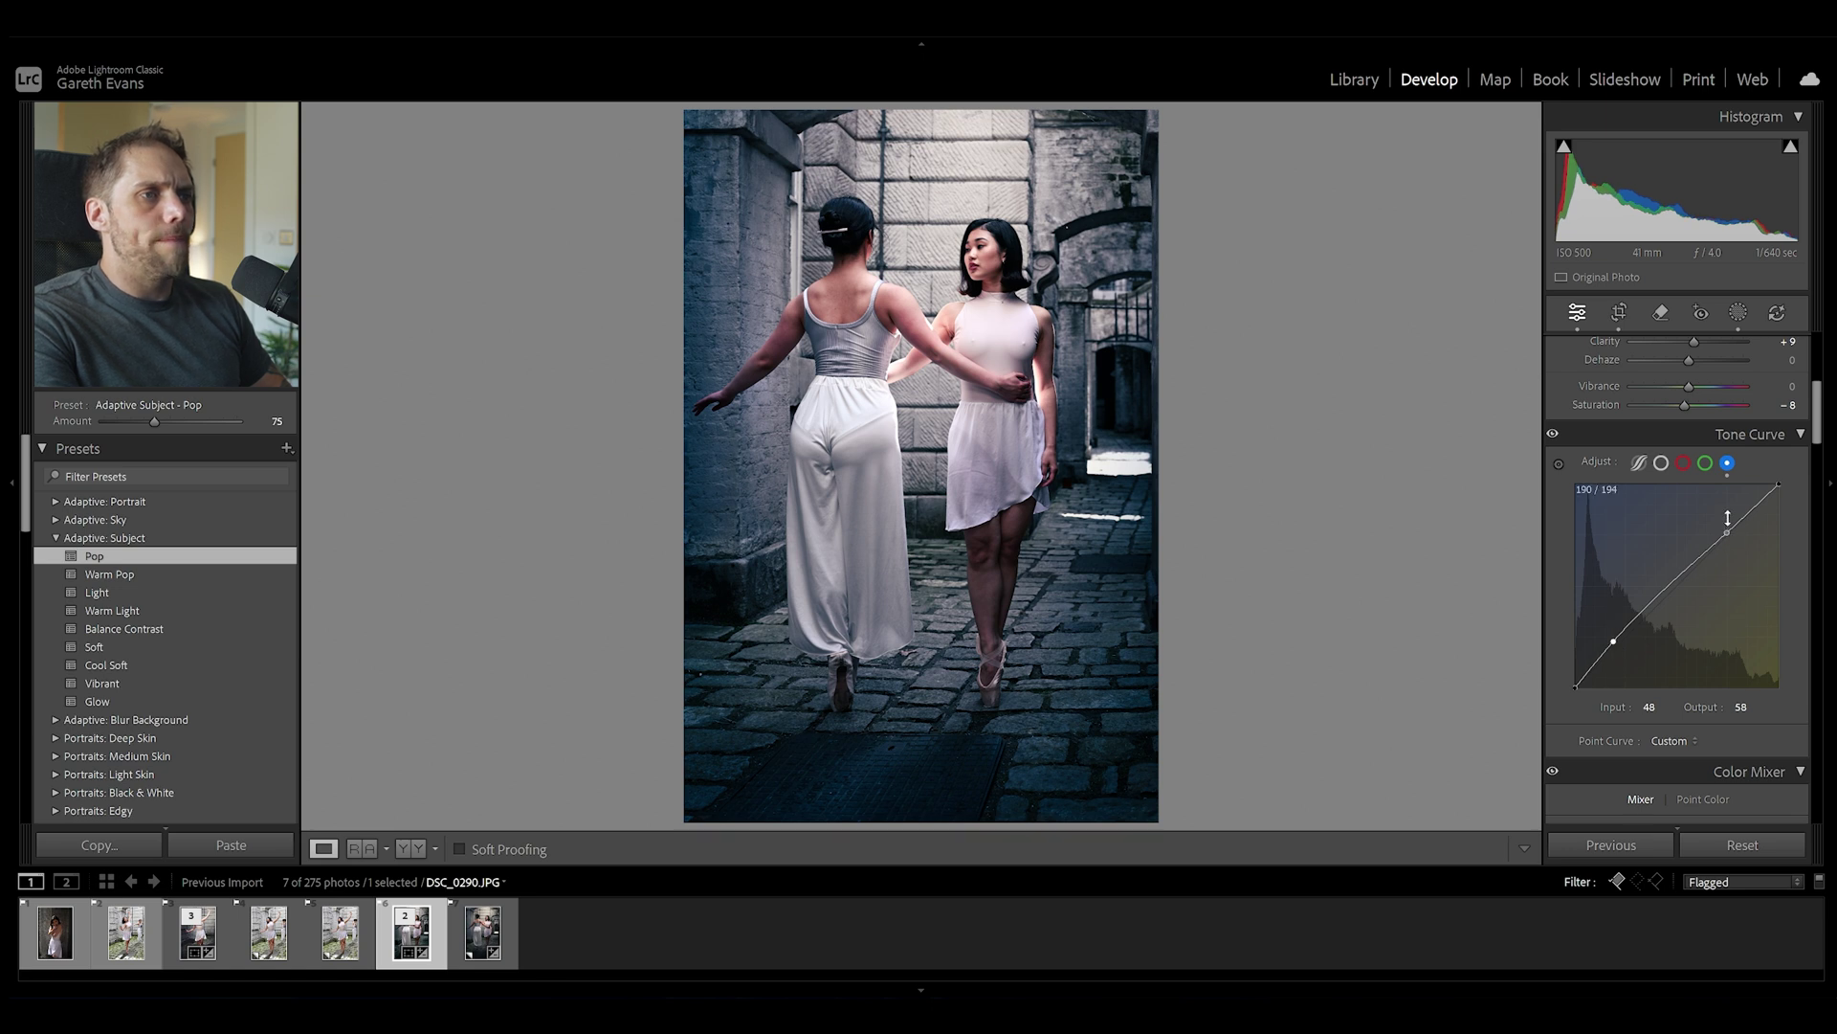
pyautogui.moveTo(1727, 532); pyautogui.dragTo(1732, 541)
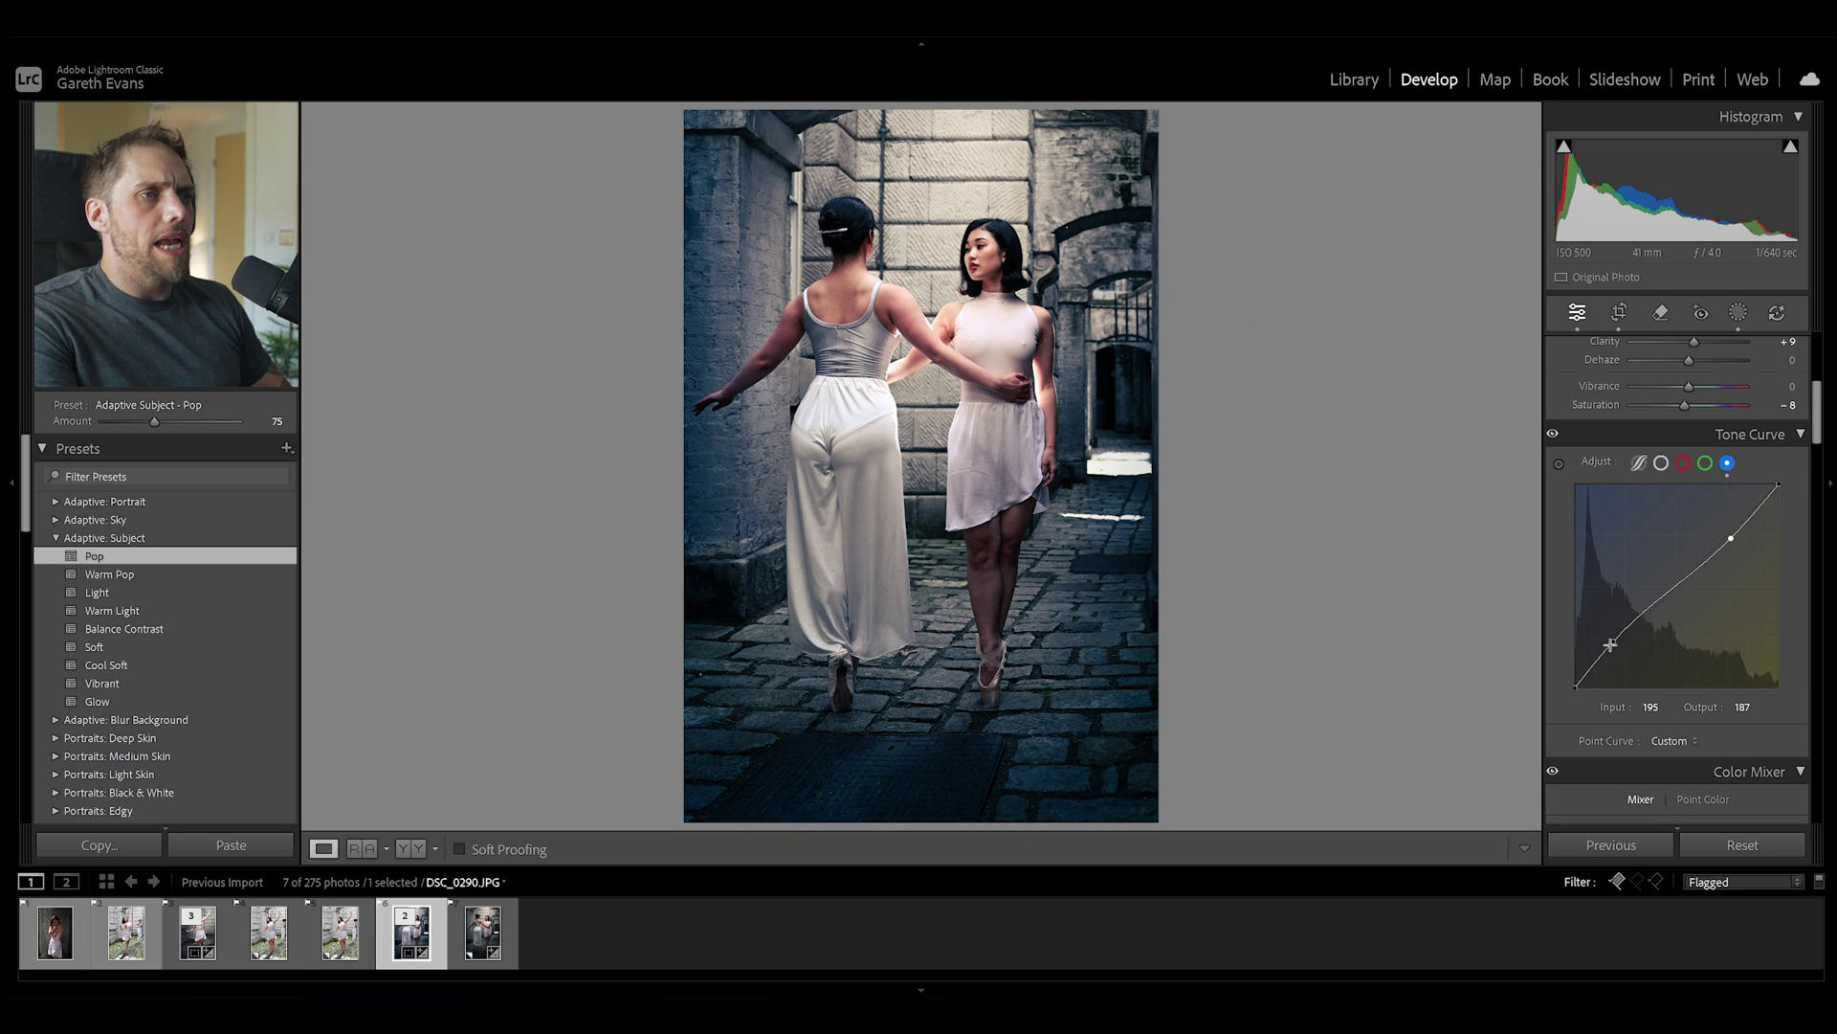
pyautogui.moveTo(1614, 641); pyautogui.dragTo(1616, 648)
pyautogui.moveTo(1731, 539); pyautogui.dragTo(1737, 538)
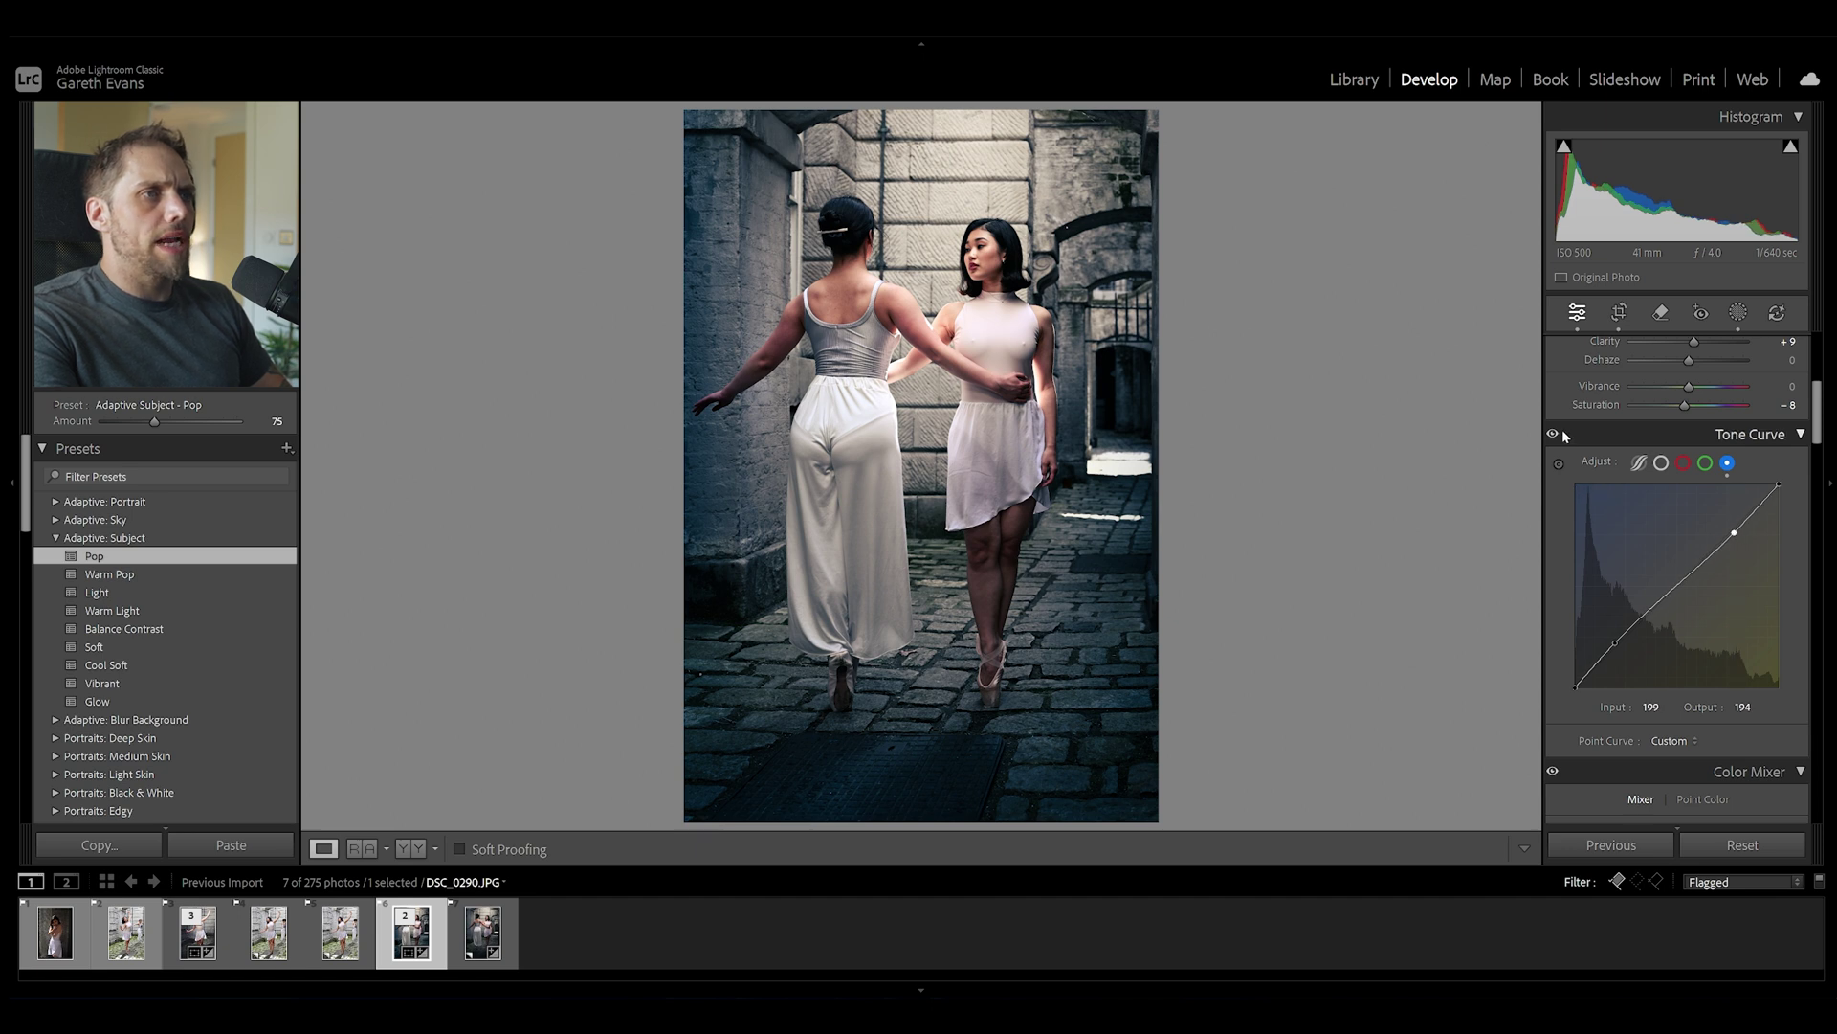
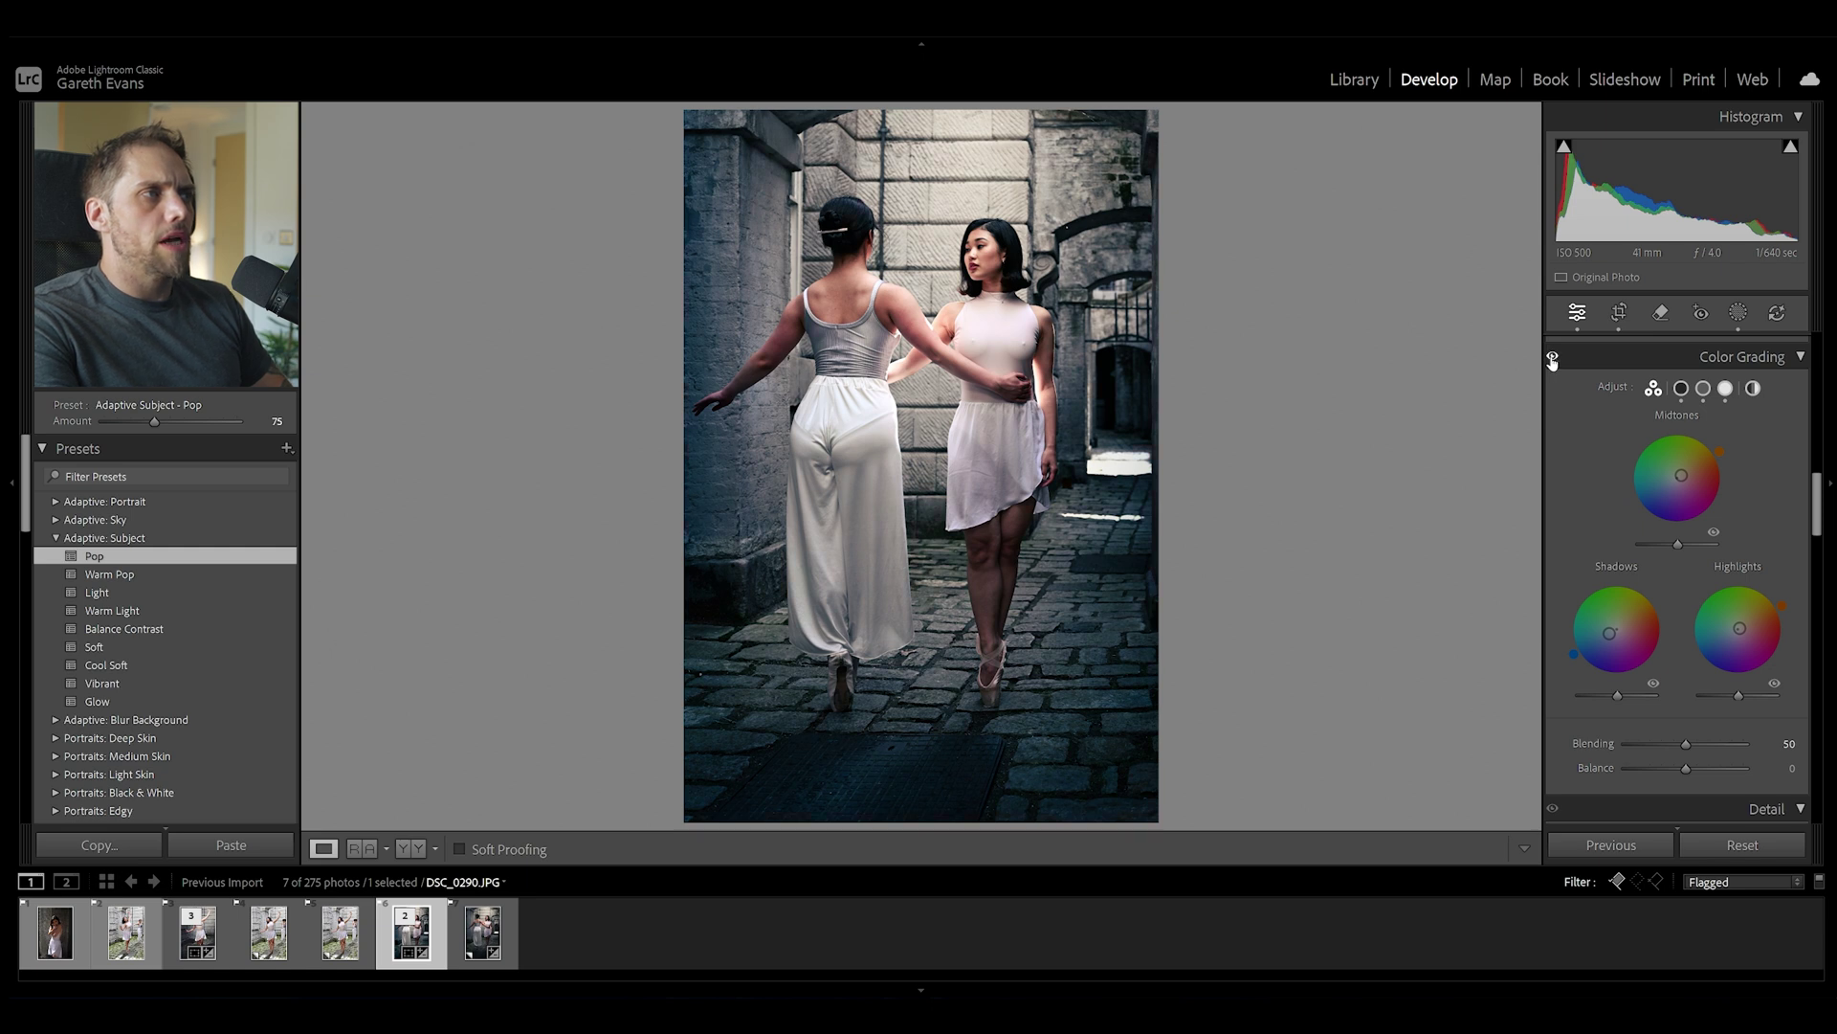
# Step: Weaken the orange tint of the Color Grading midtones and set the highlights to hue 28, saturation 5
pyautogui.moveTo(1681, 475); pyautogui.dragTo(1679, 476)
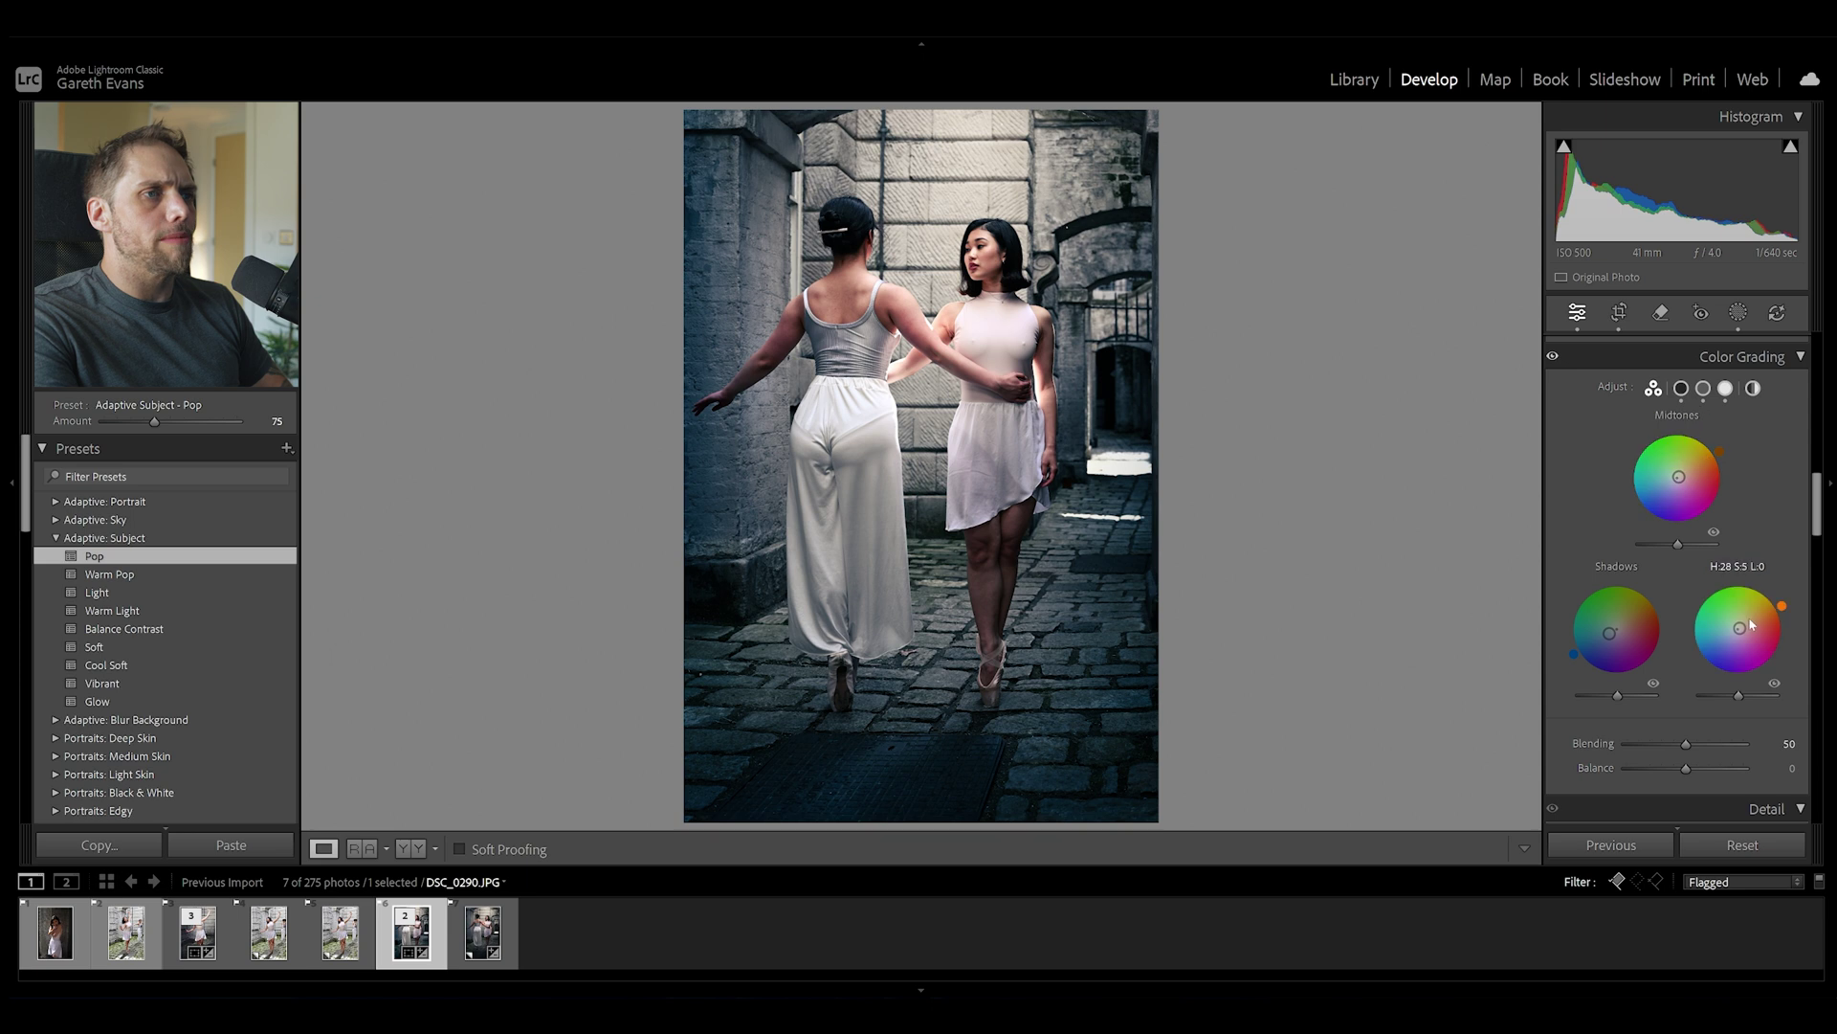
pyautogui.moveTo(1740, 628); pyautogui.dragTo(1740, 628)
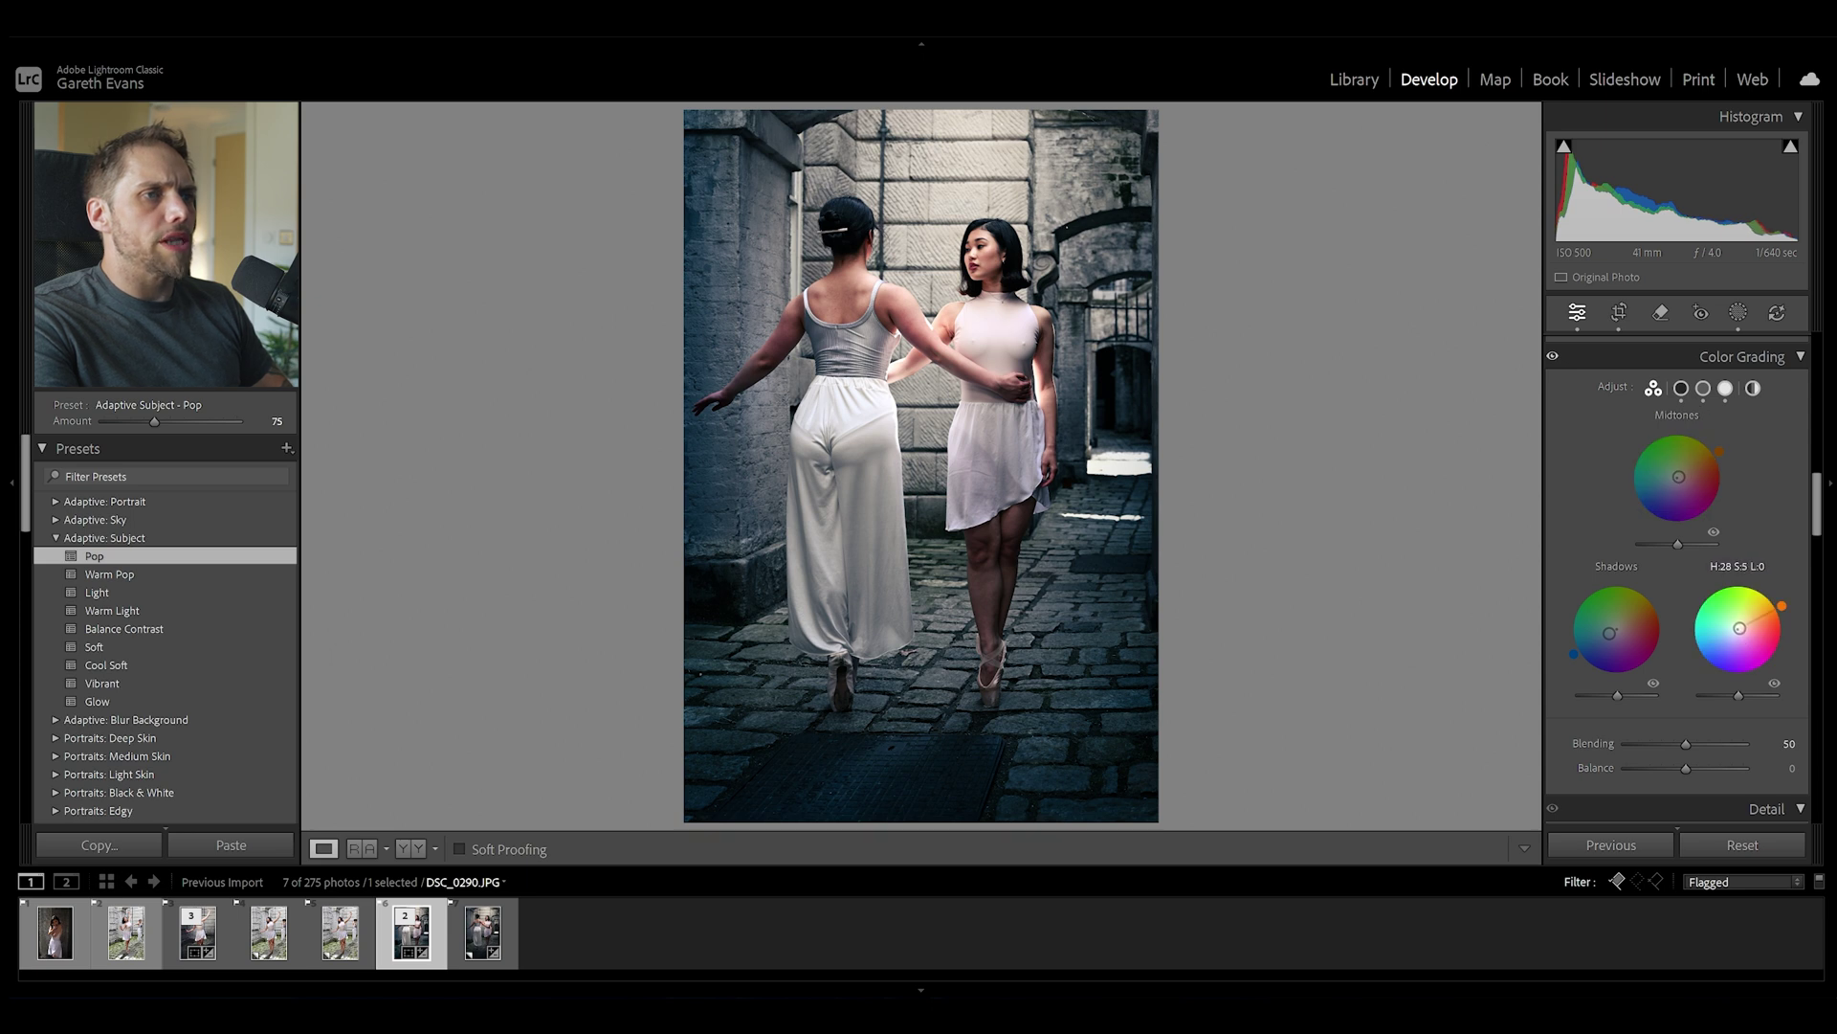
# Step: Add shadow and midtone points to the RGB point curve, pull the shadows down and lift the black point to output 15
pyautogui.scroll(10, 1548, 720)
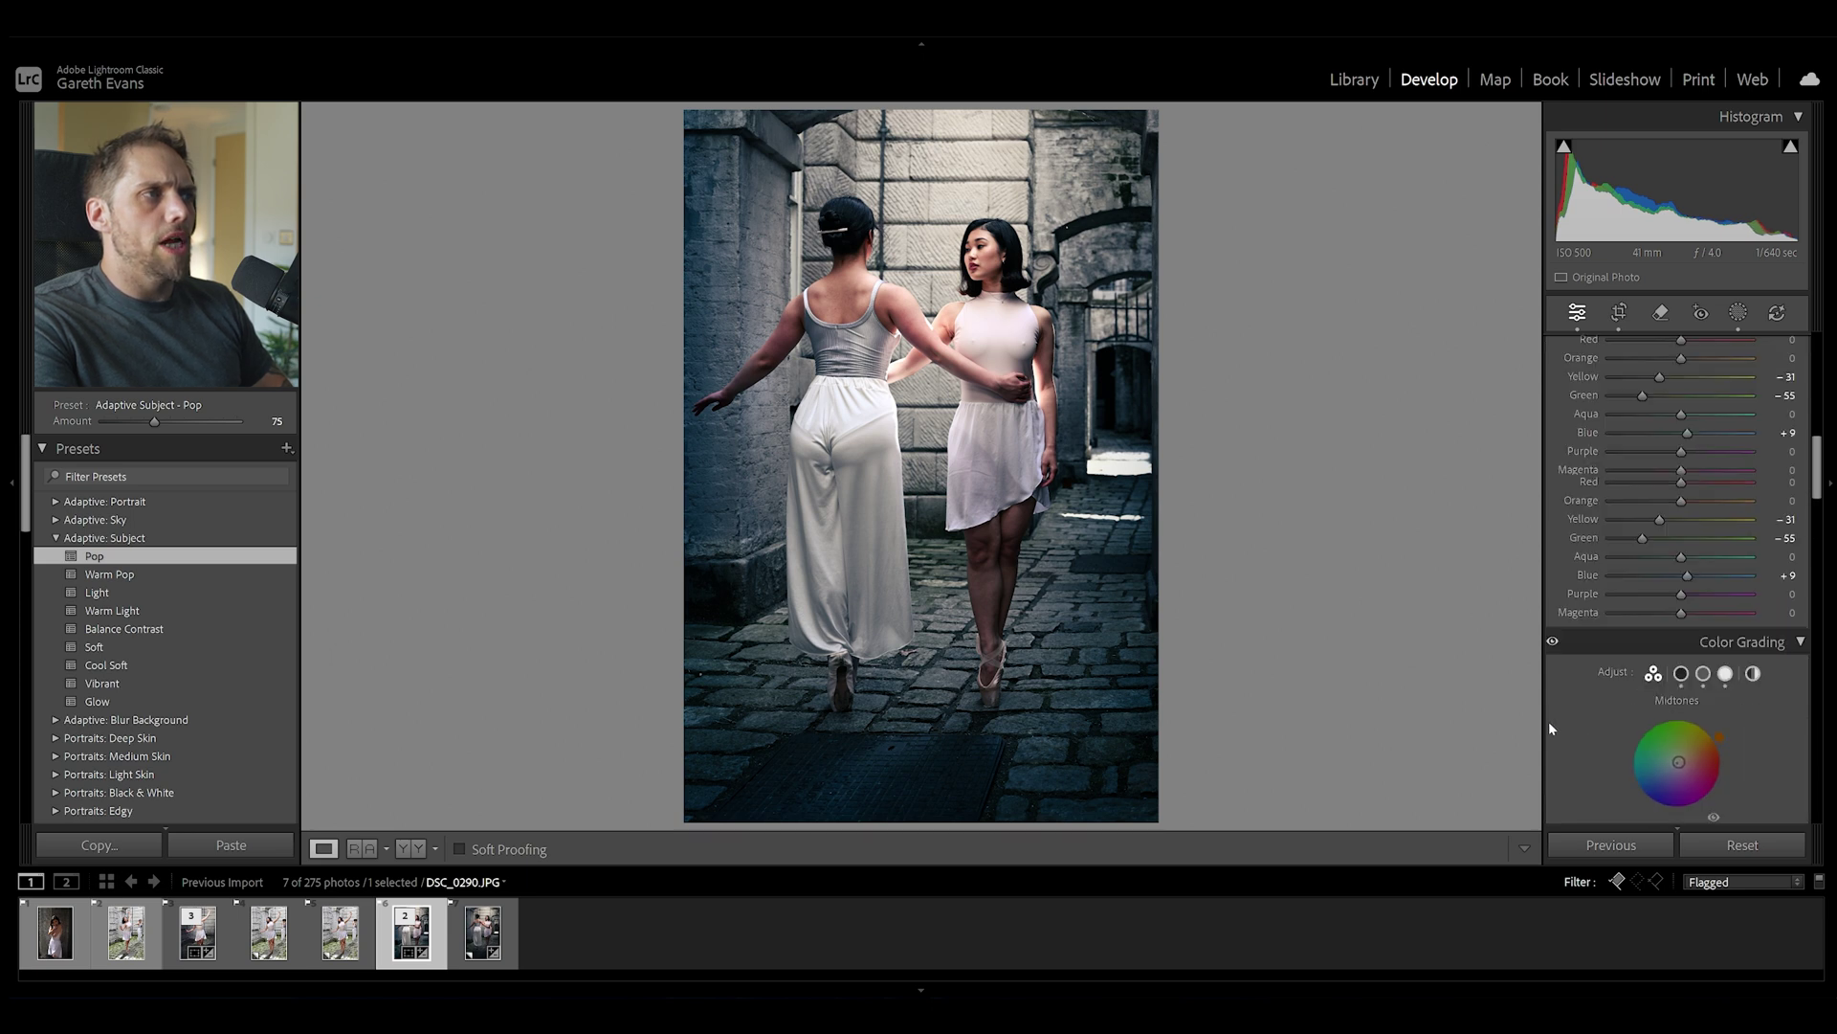
pyautogui.scroll(-5, 1566, 720)
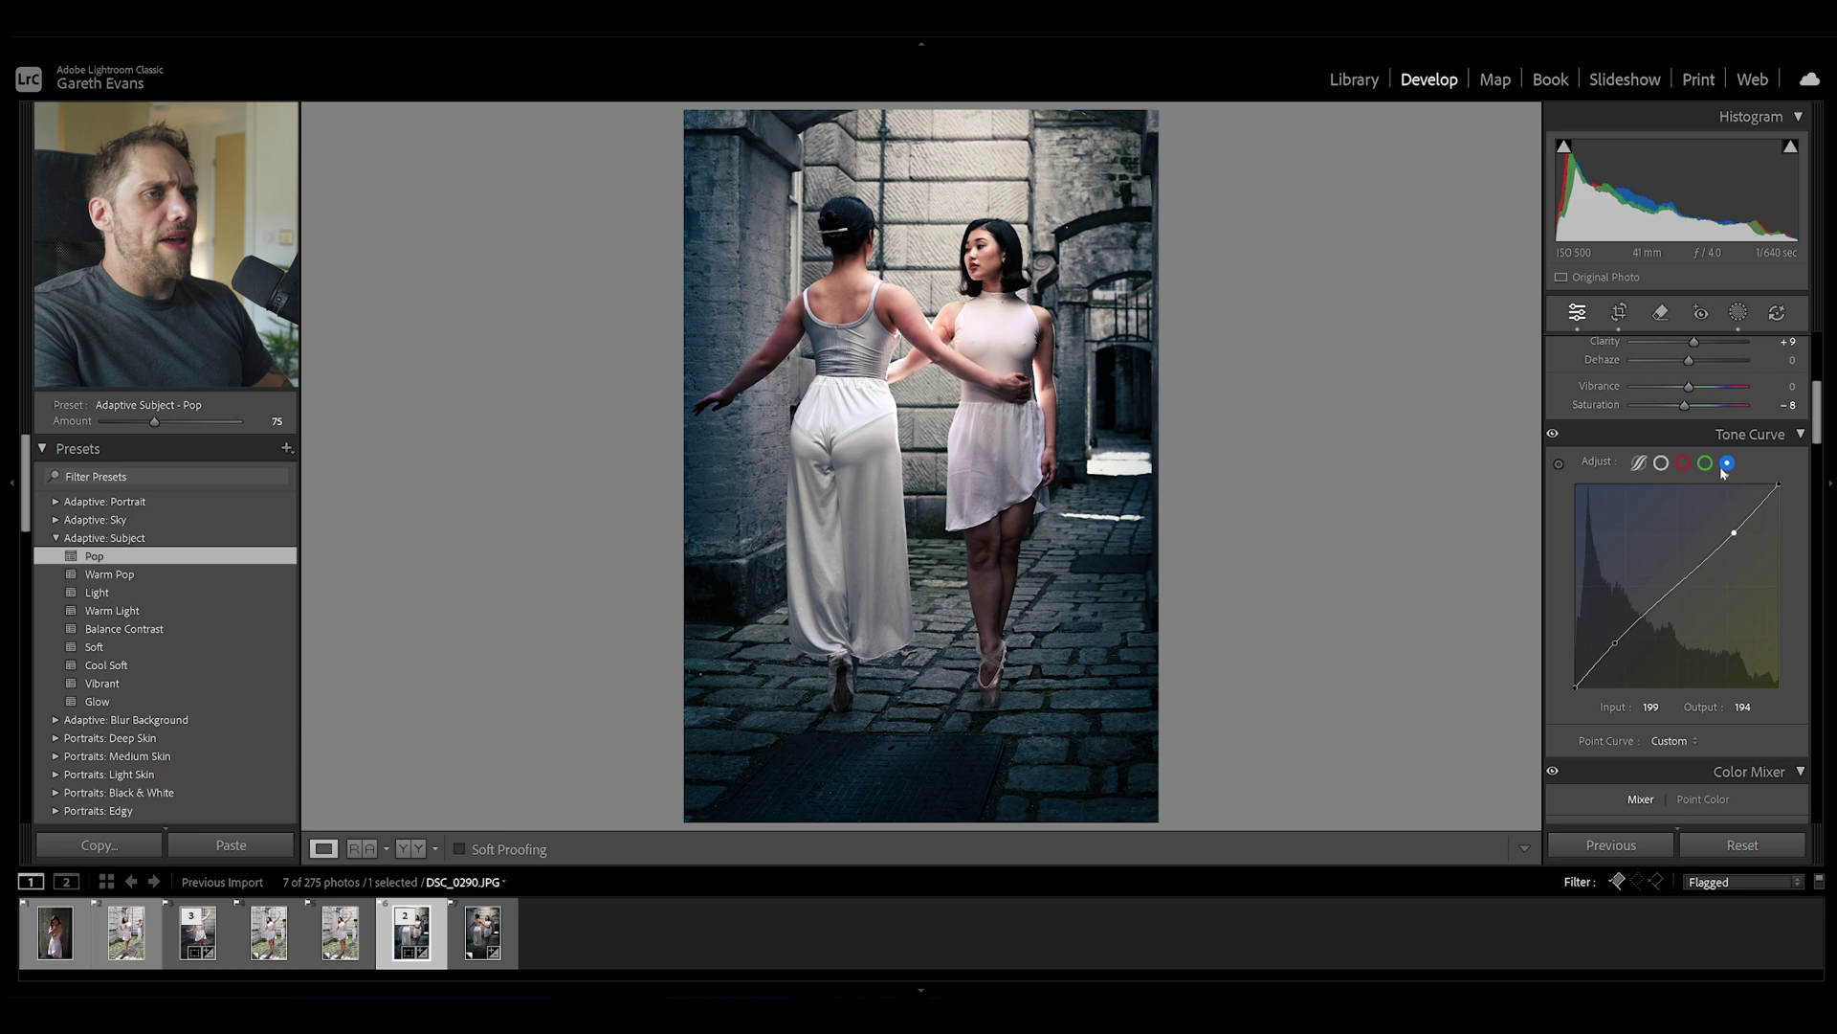
pyautogui.click(1659, 466)
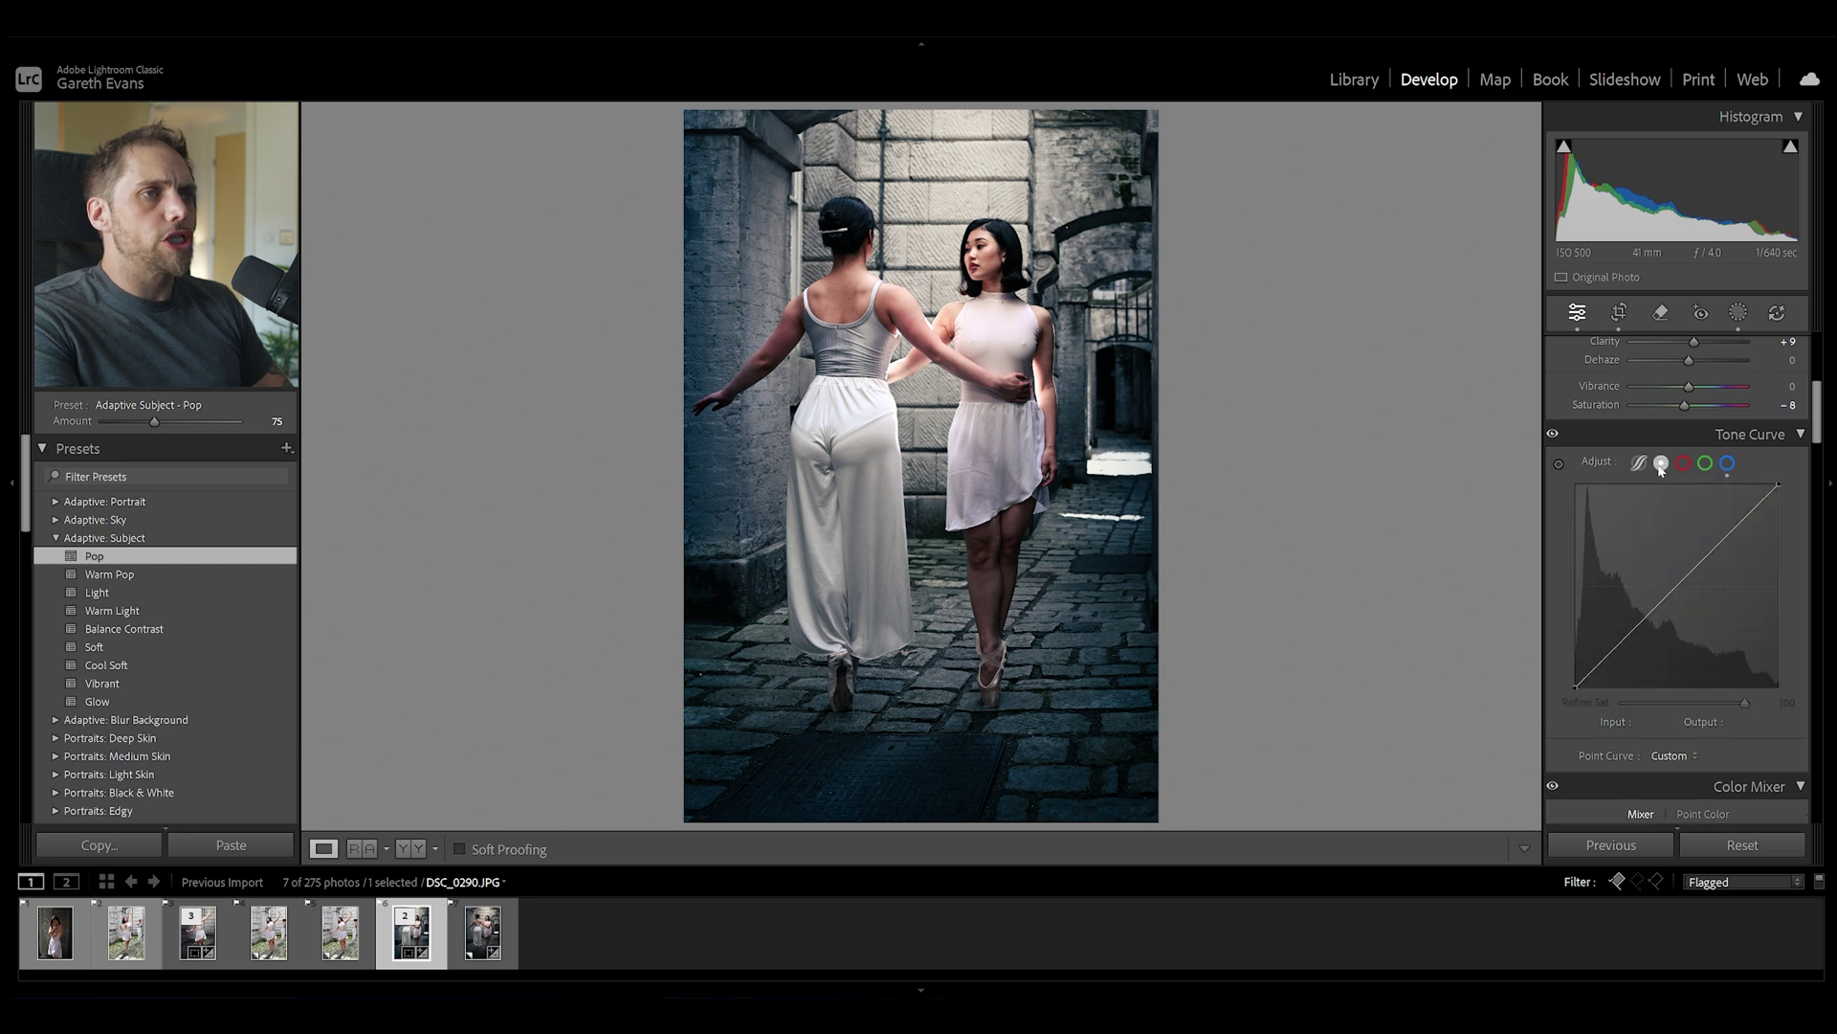
pyautogui.click(1614, 647)
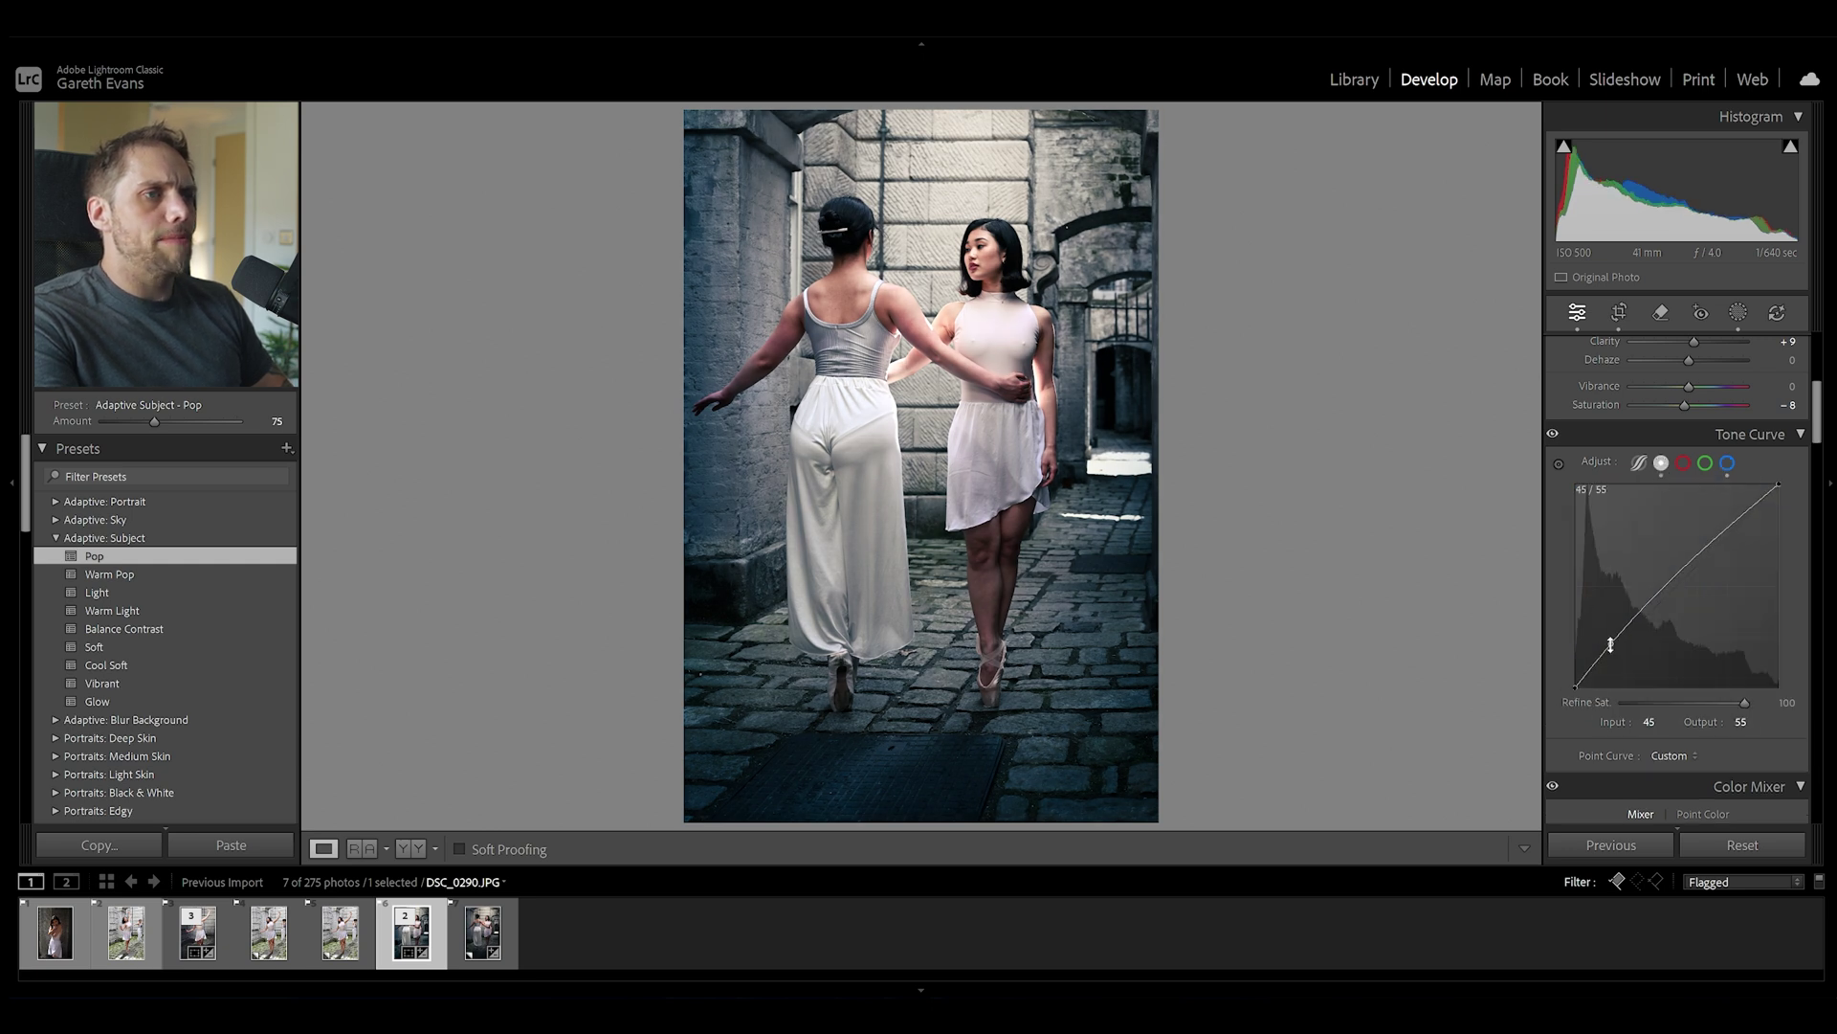
pyautogui.click(1667, 593)
pyautogui.moveTo(1665, 586); pyautogui.dragTo(1669, 589)
pyautogui.moveTo(1614, 648); pyautogui.dragTo(1572, 676)
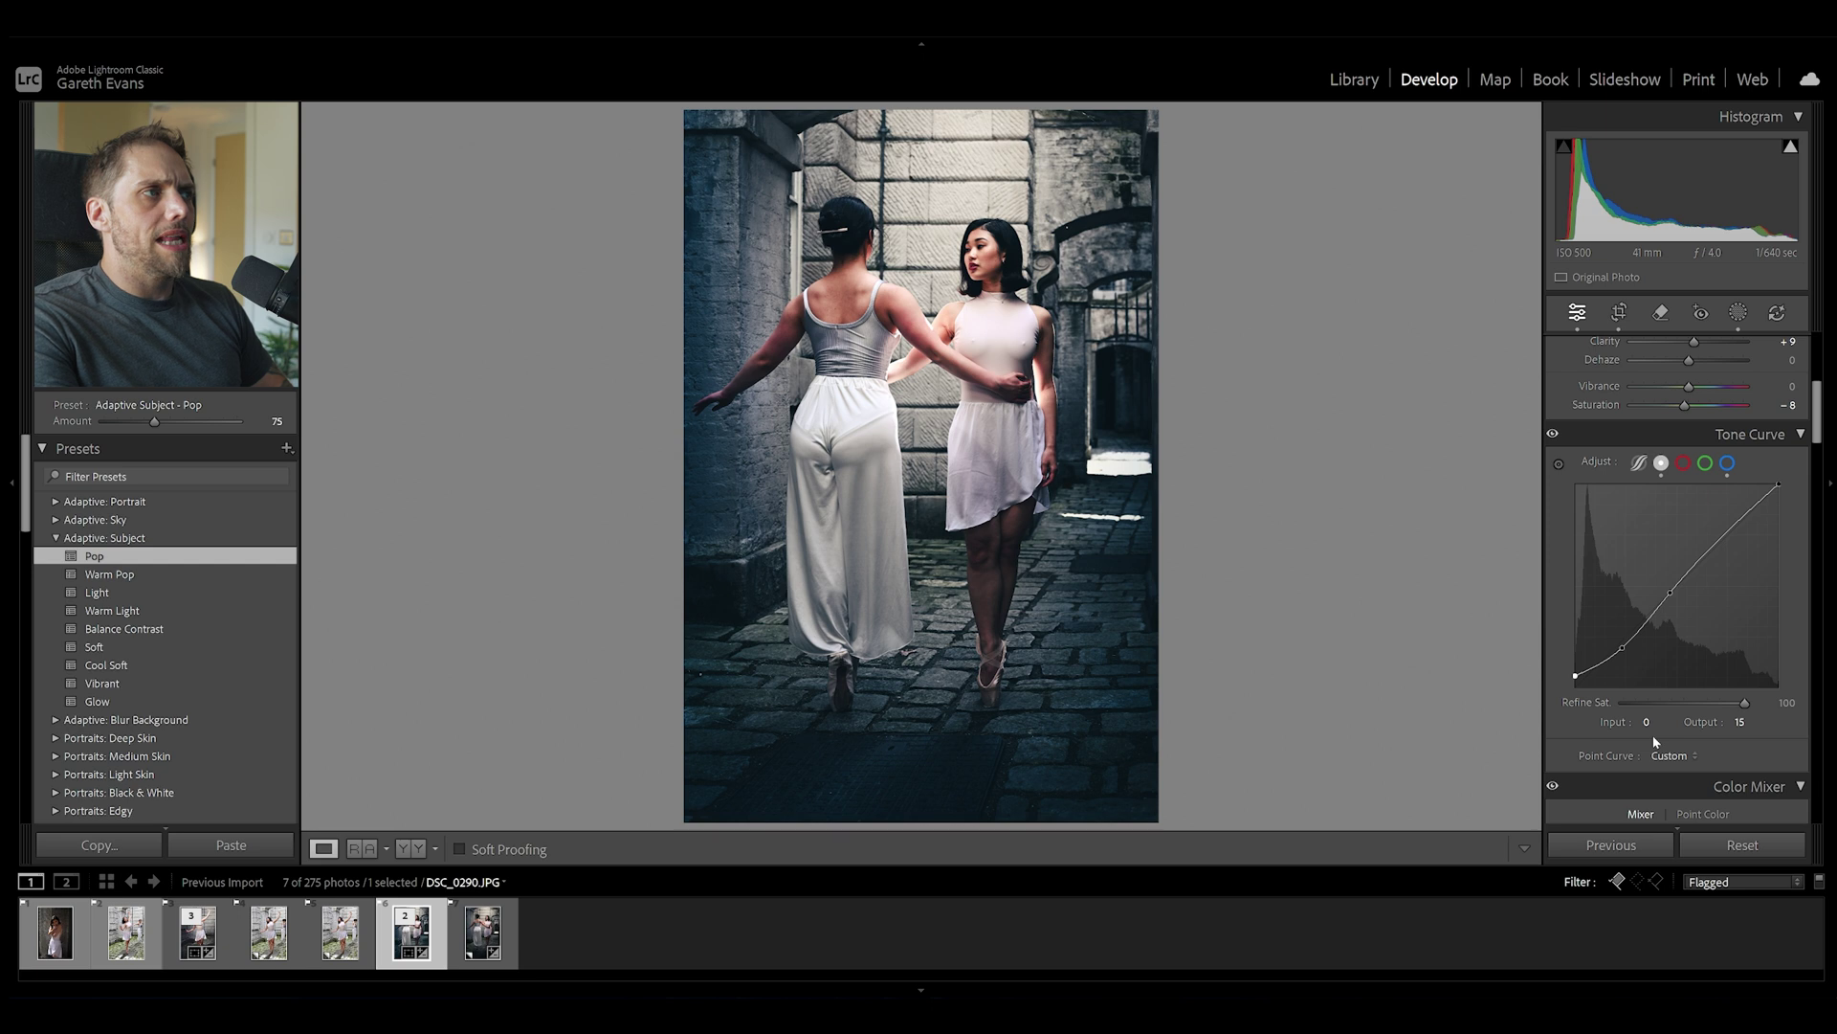
# Step: Set the blue curve's shadow point to input 51, output 55, and lower the RGB curve's shadows with the black point at output 11
pyautogui.click(1728, 463)
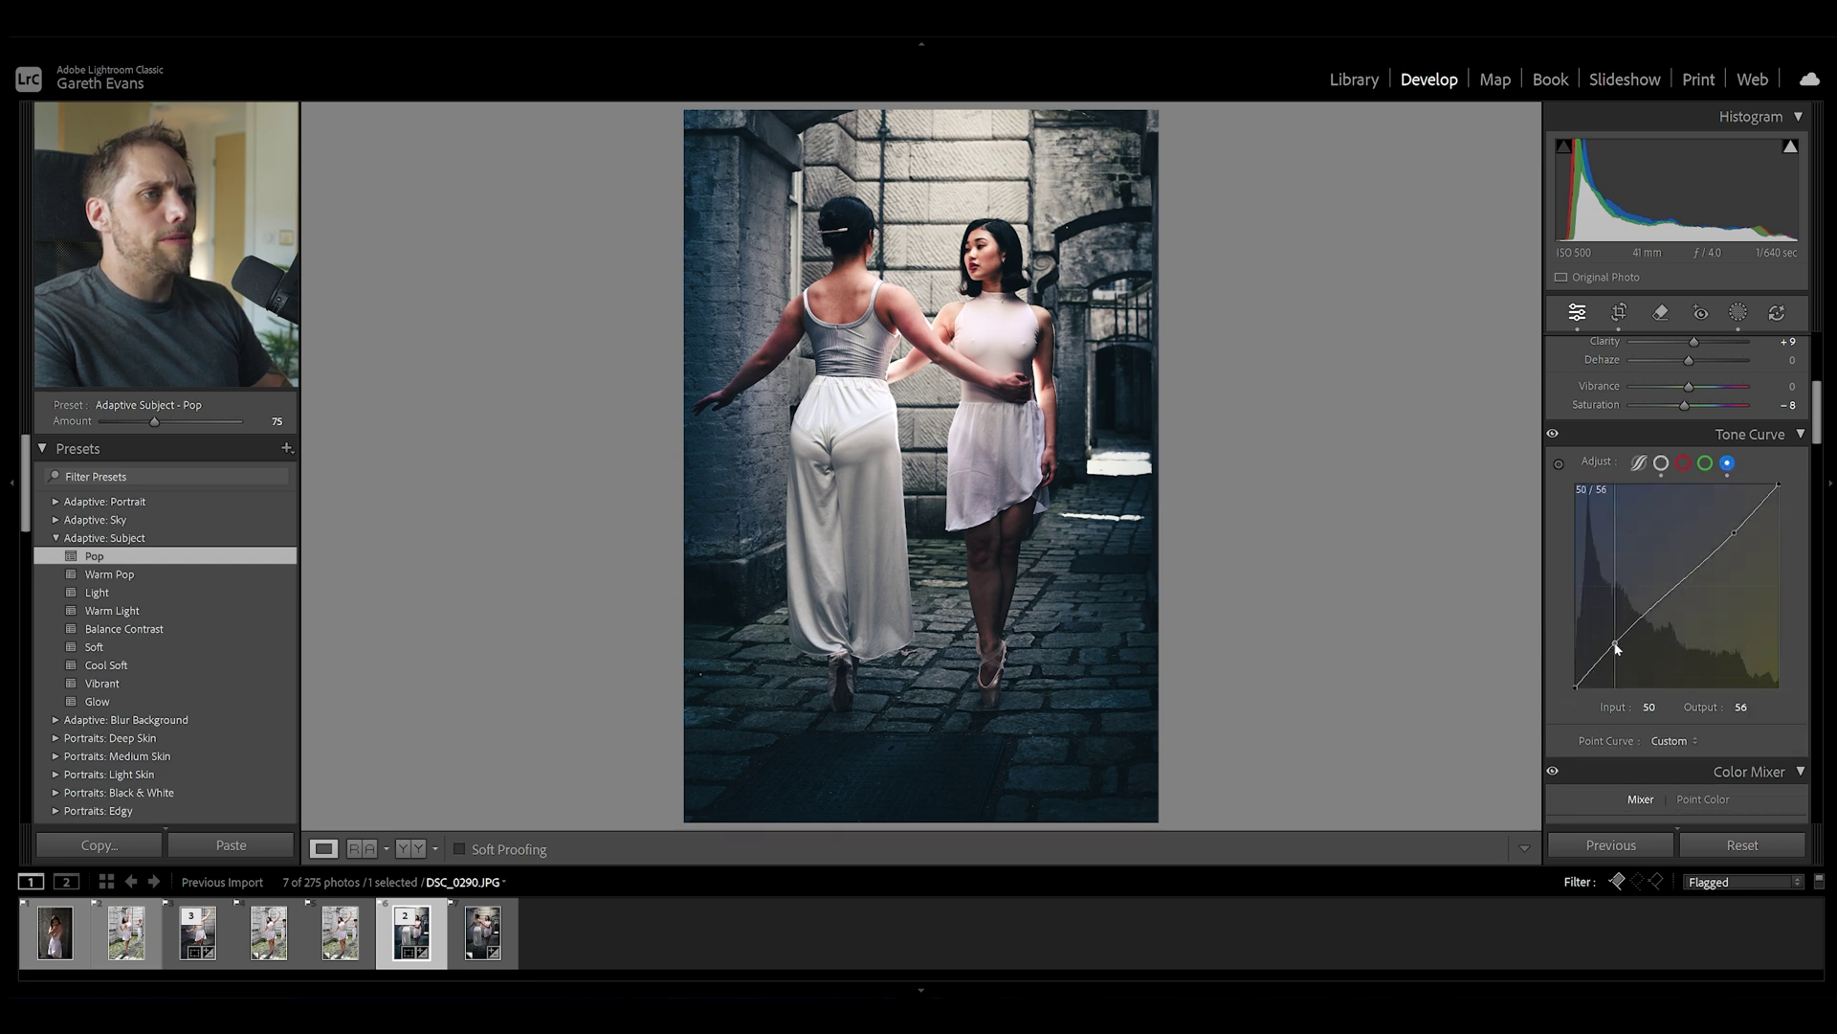
pyautogui.moveTo(1616, 648); pyautogui.dragTo(1617, 650)
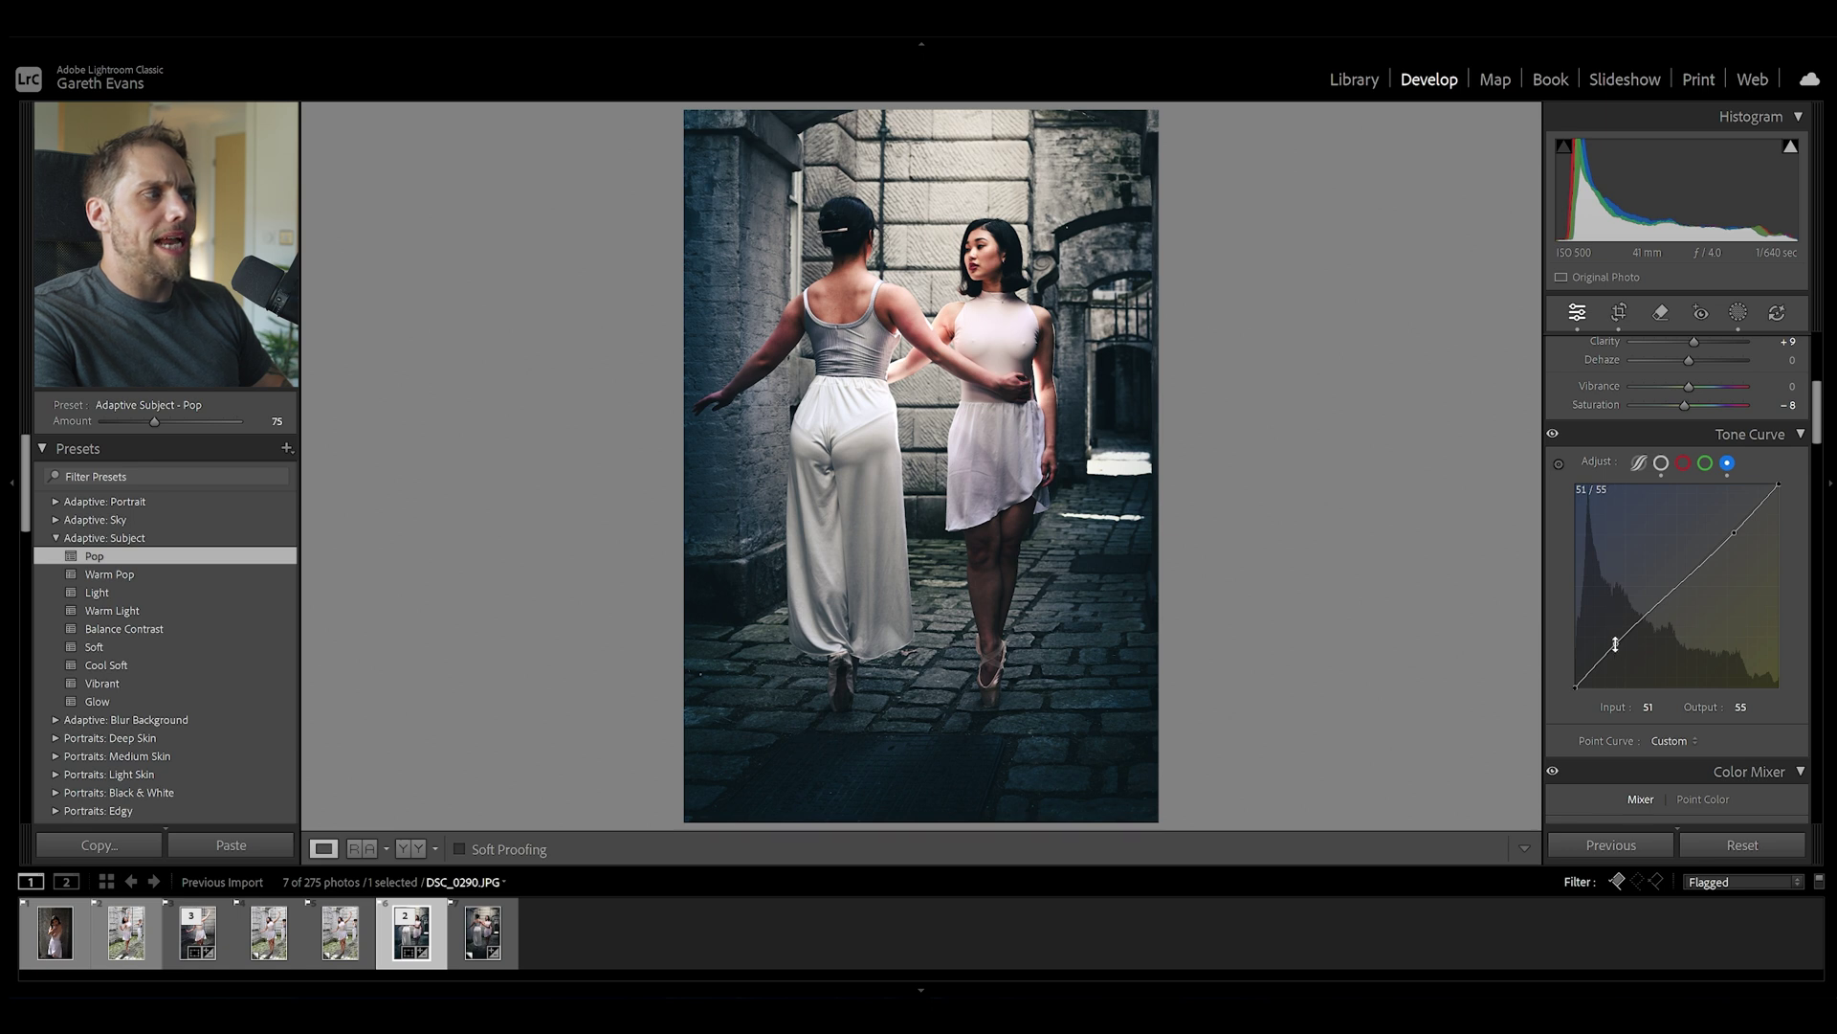
pyautogui.click(1661, 462)
pyautogui.moveTo(1622, 648); pyautogui.dragTo(1571, 679)
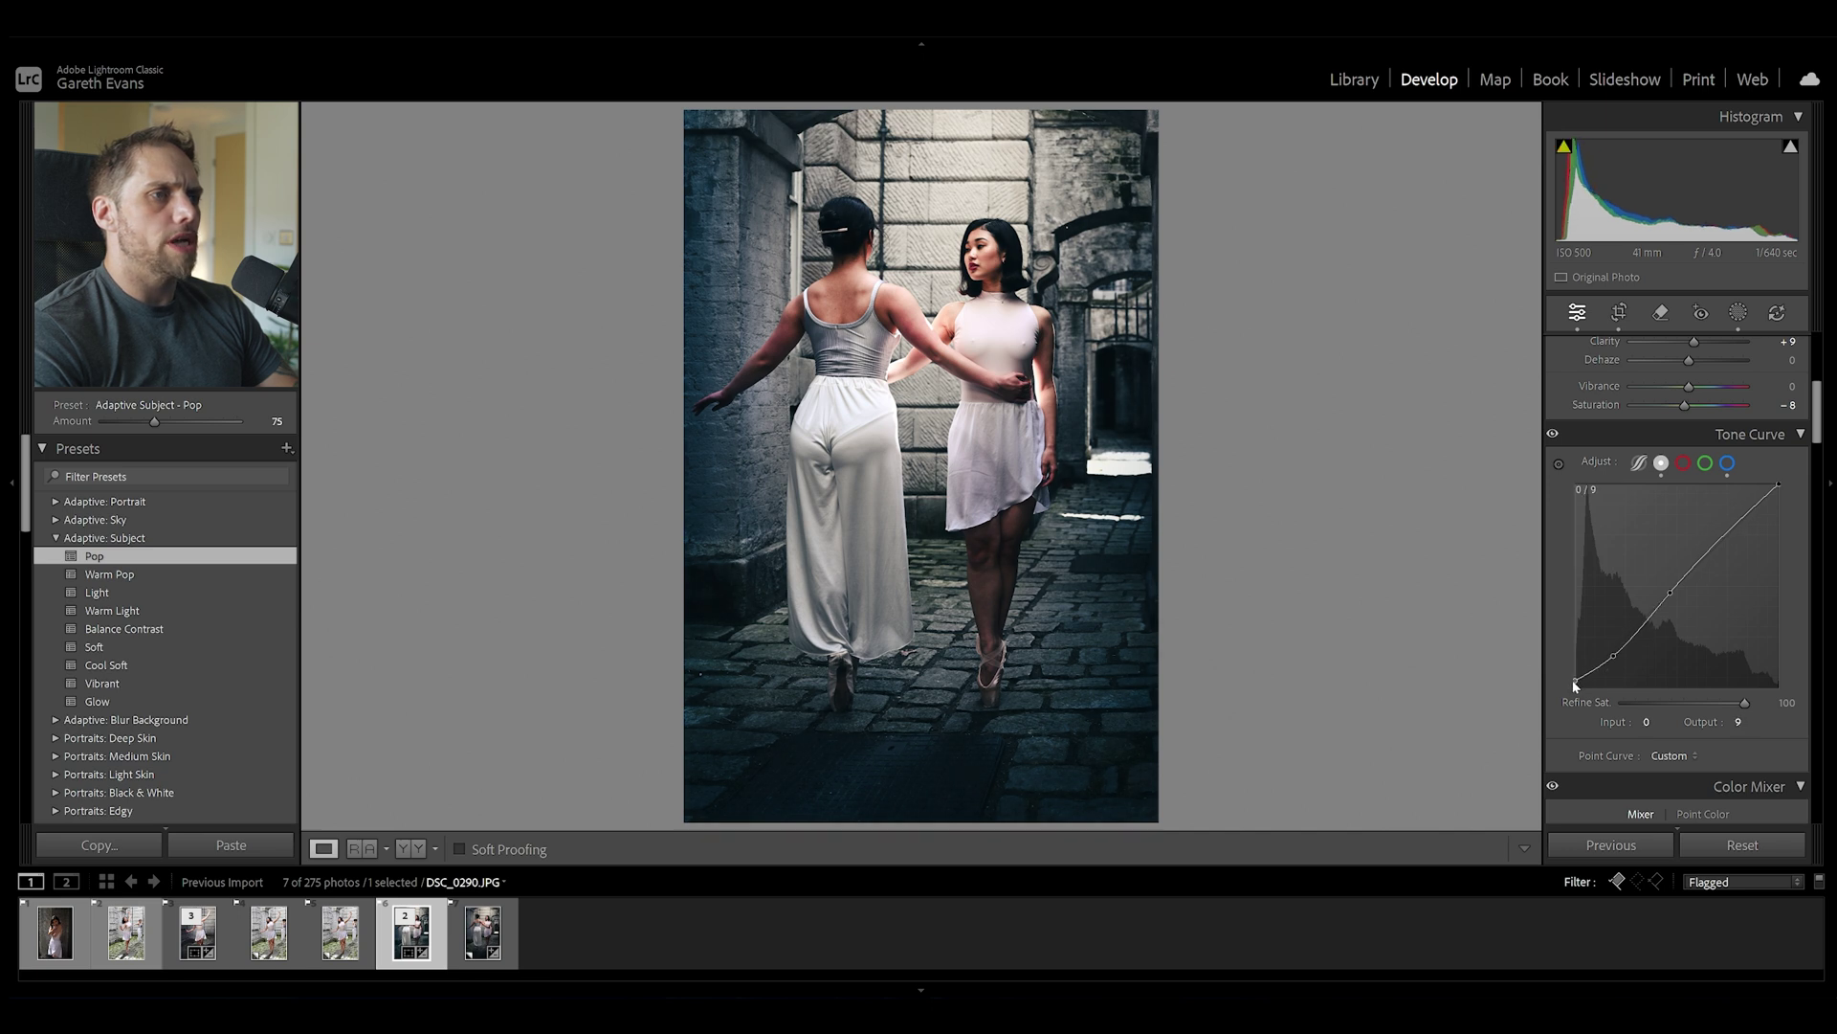
pyautogui.press('Up')
pyautogui.press('Up')
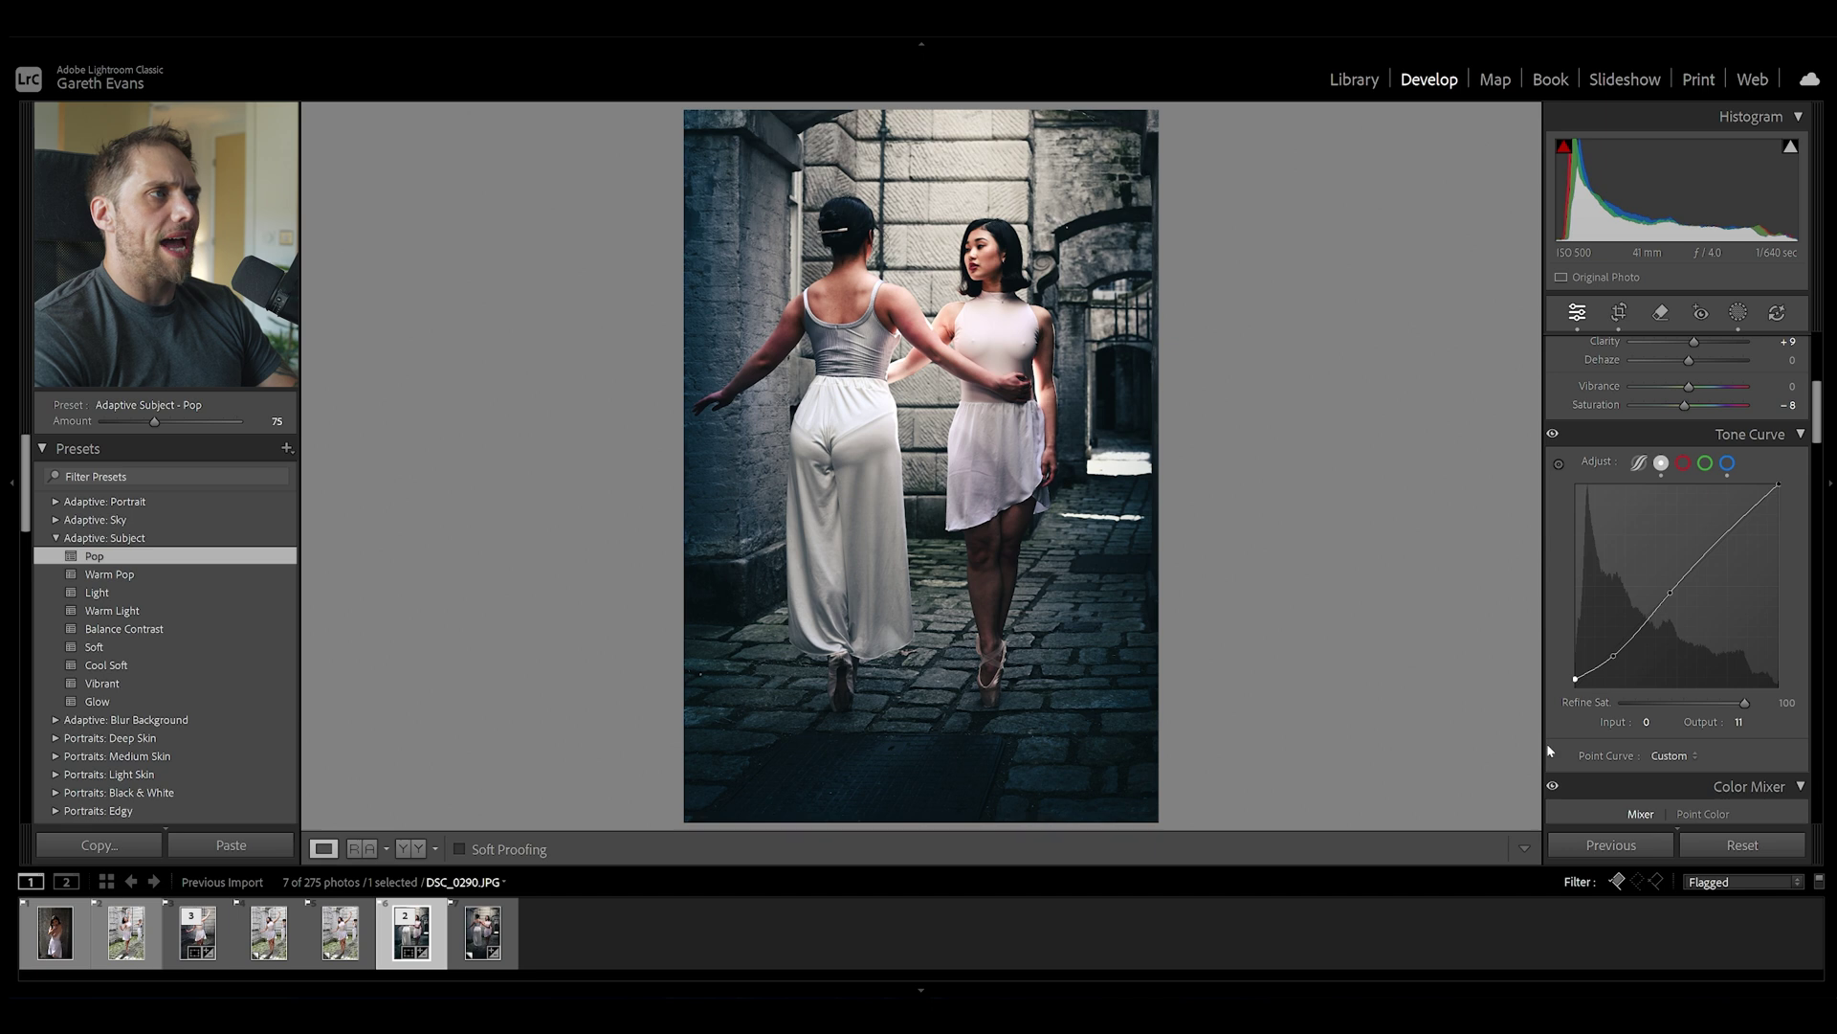
# Step: Set Contrast to -16 and soften the Color Grading shadow and highlight tints, with the highlights at hue 28, saturation 3
pyautogui.scroll(4, 1552, 746)
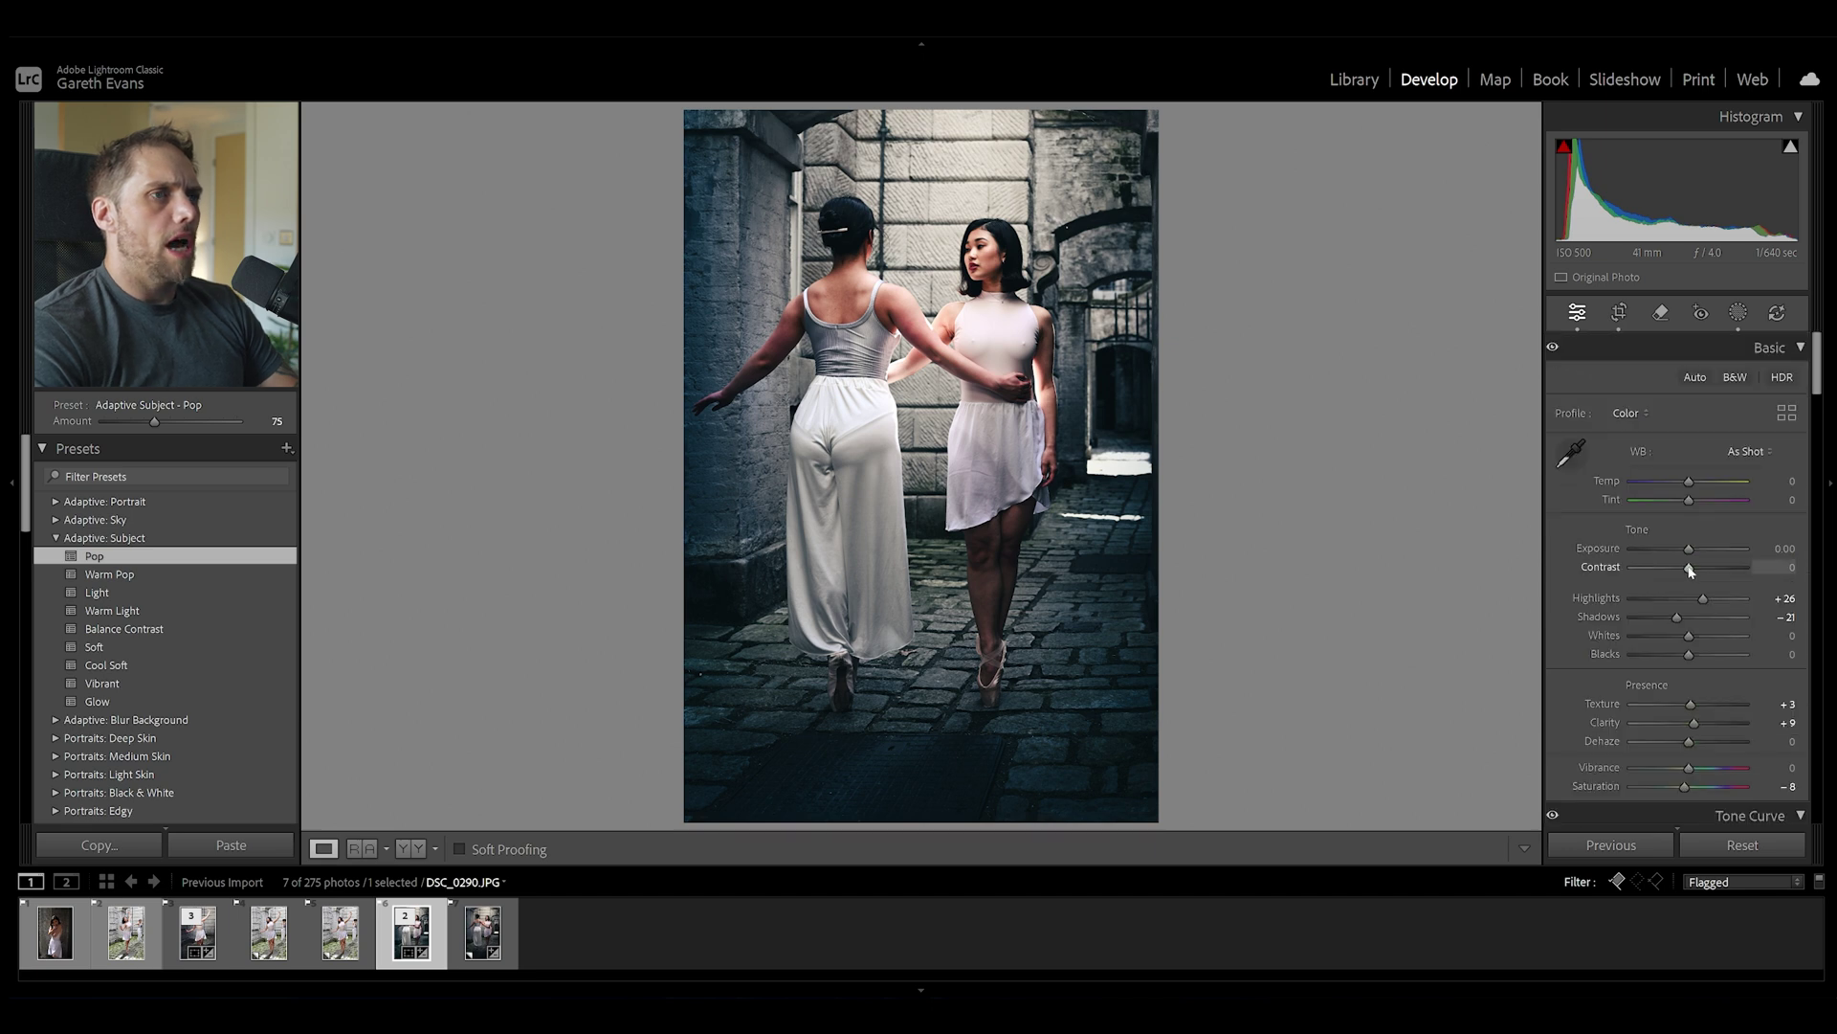
pyautogui.moveTo(1689, 567); pyautogui.dragTo(1682, 571)
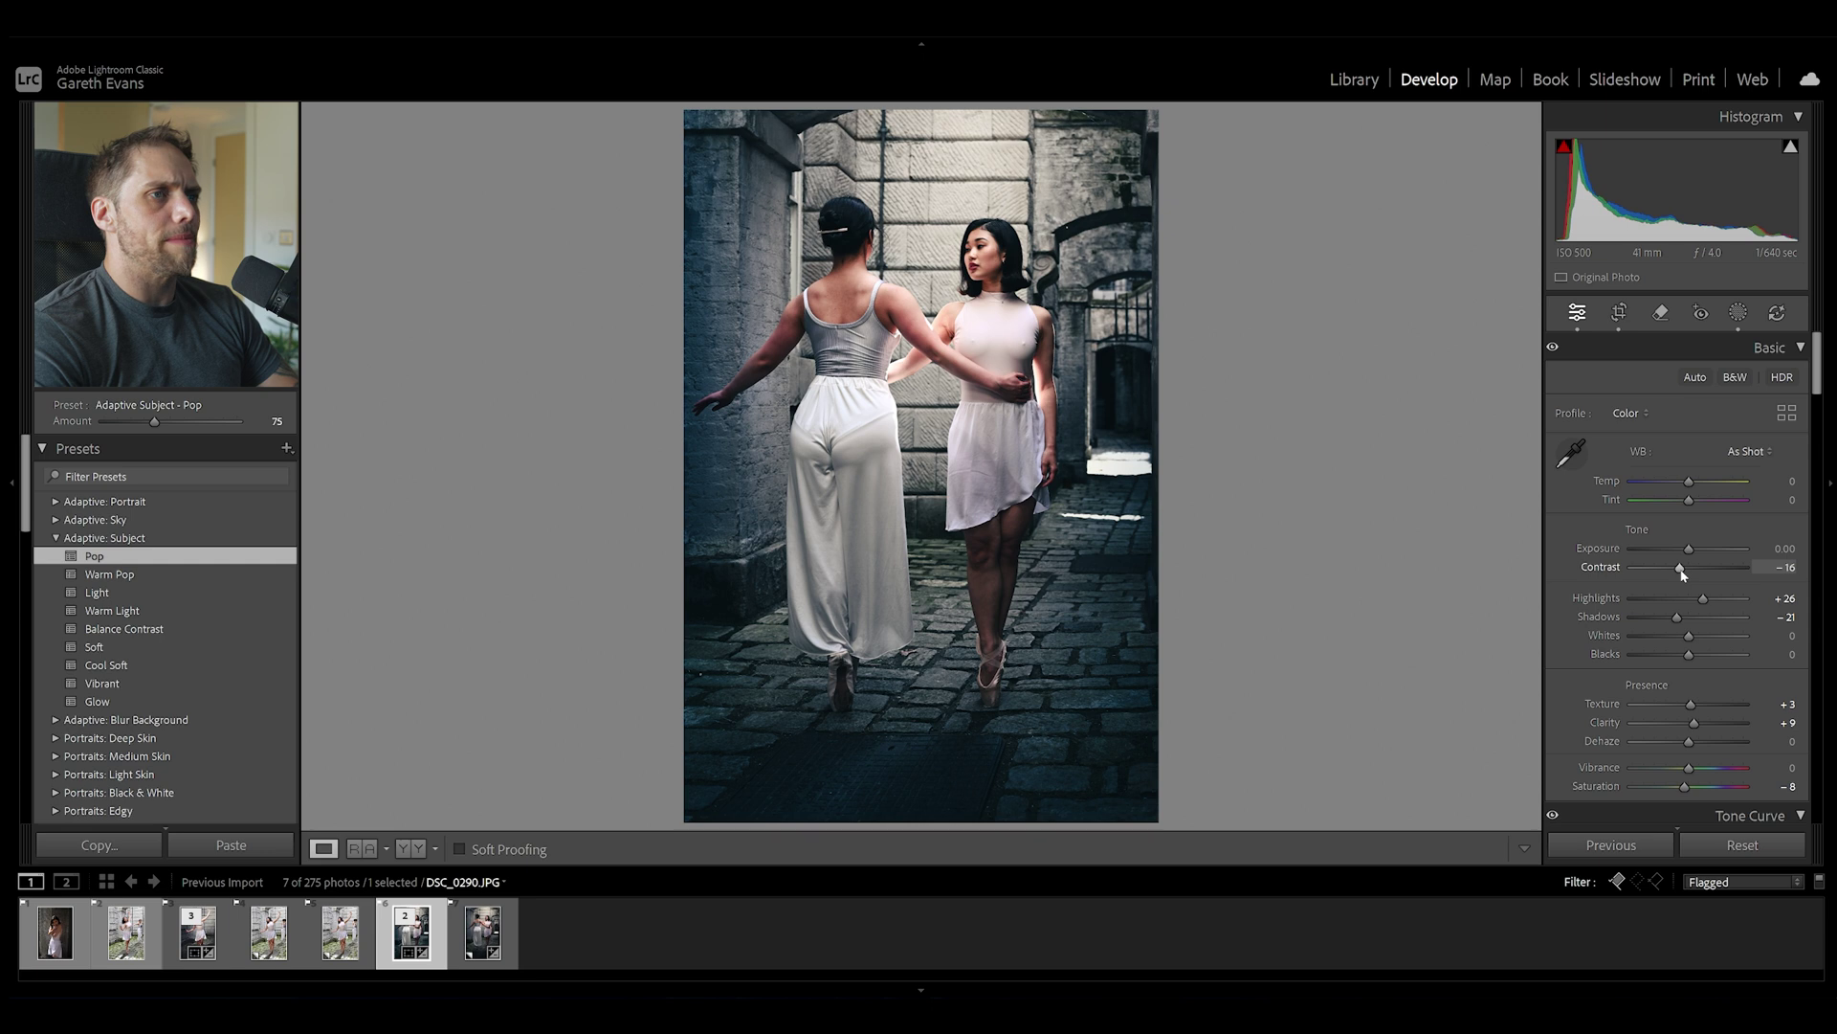
pyautogui.scroll(-10, 1574, 575)
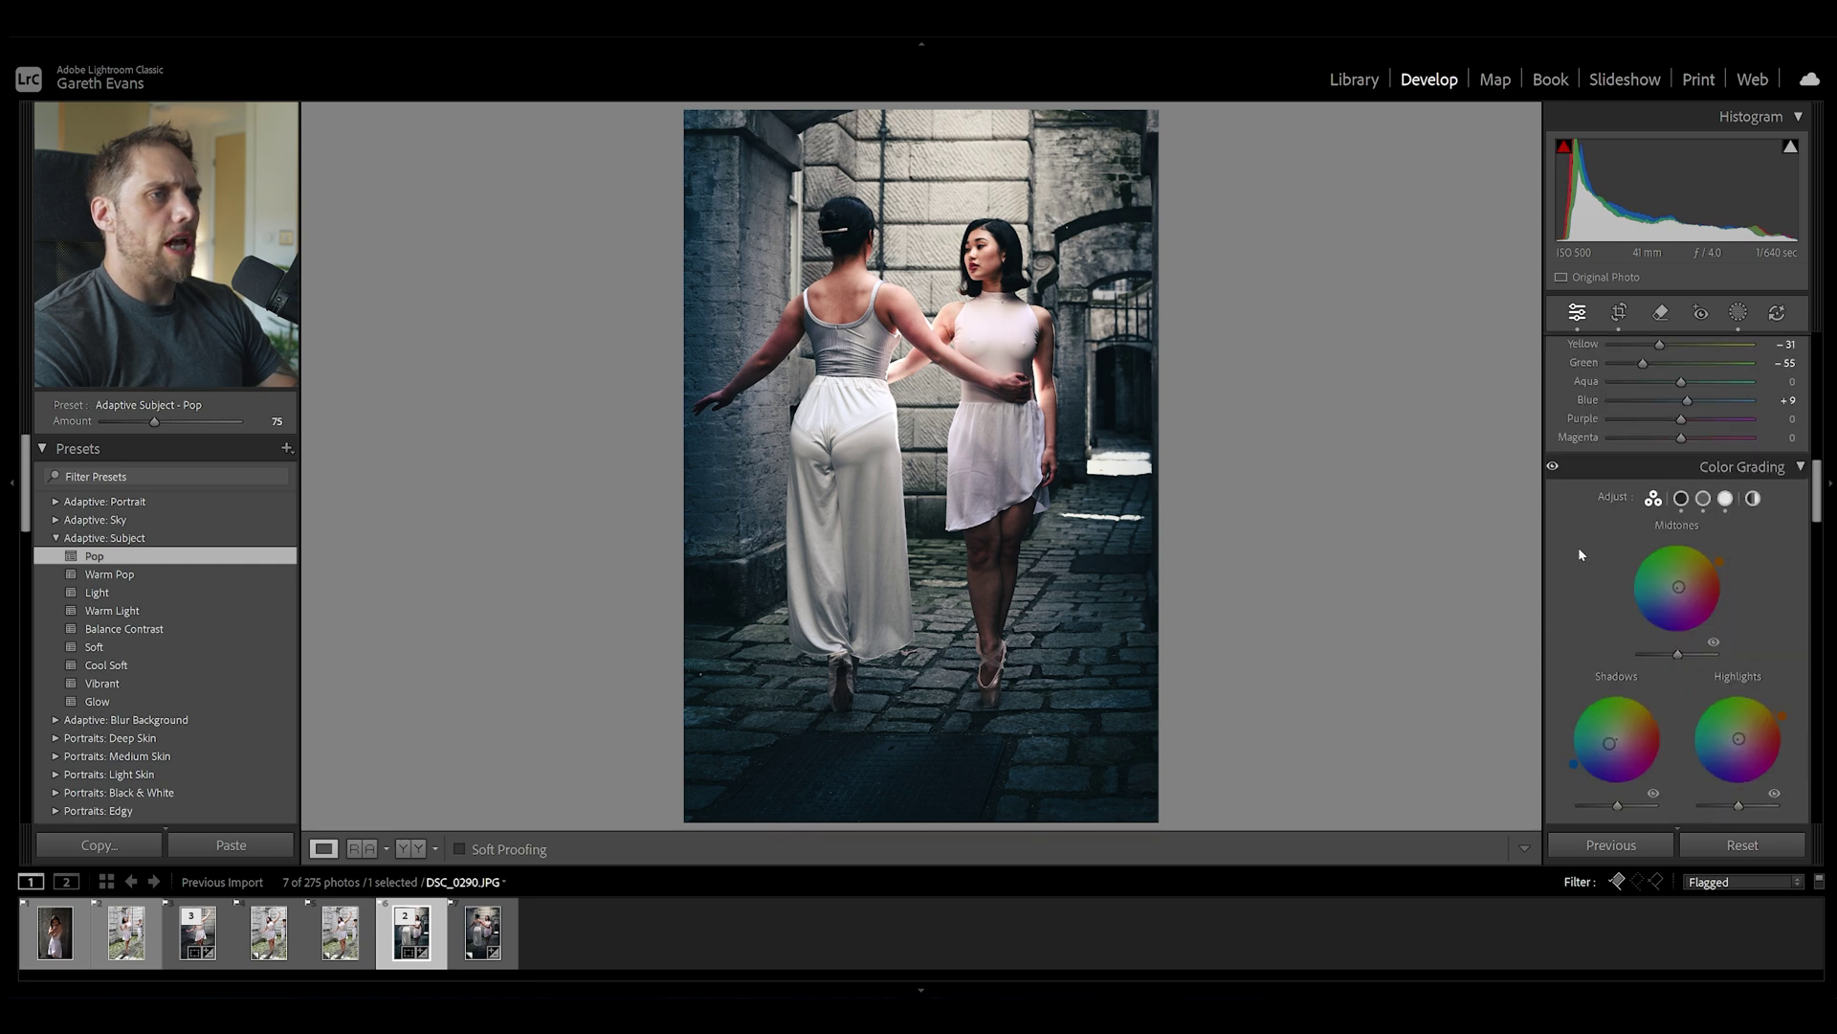
pyautogui.moveTo(1607, 605); pyautogui.dragTo(1613, 599)
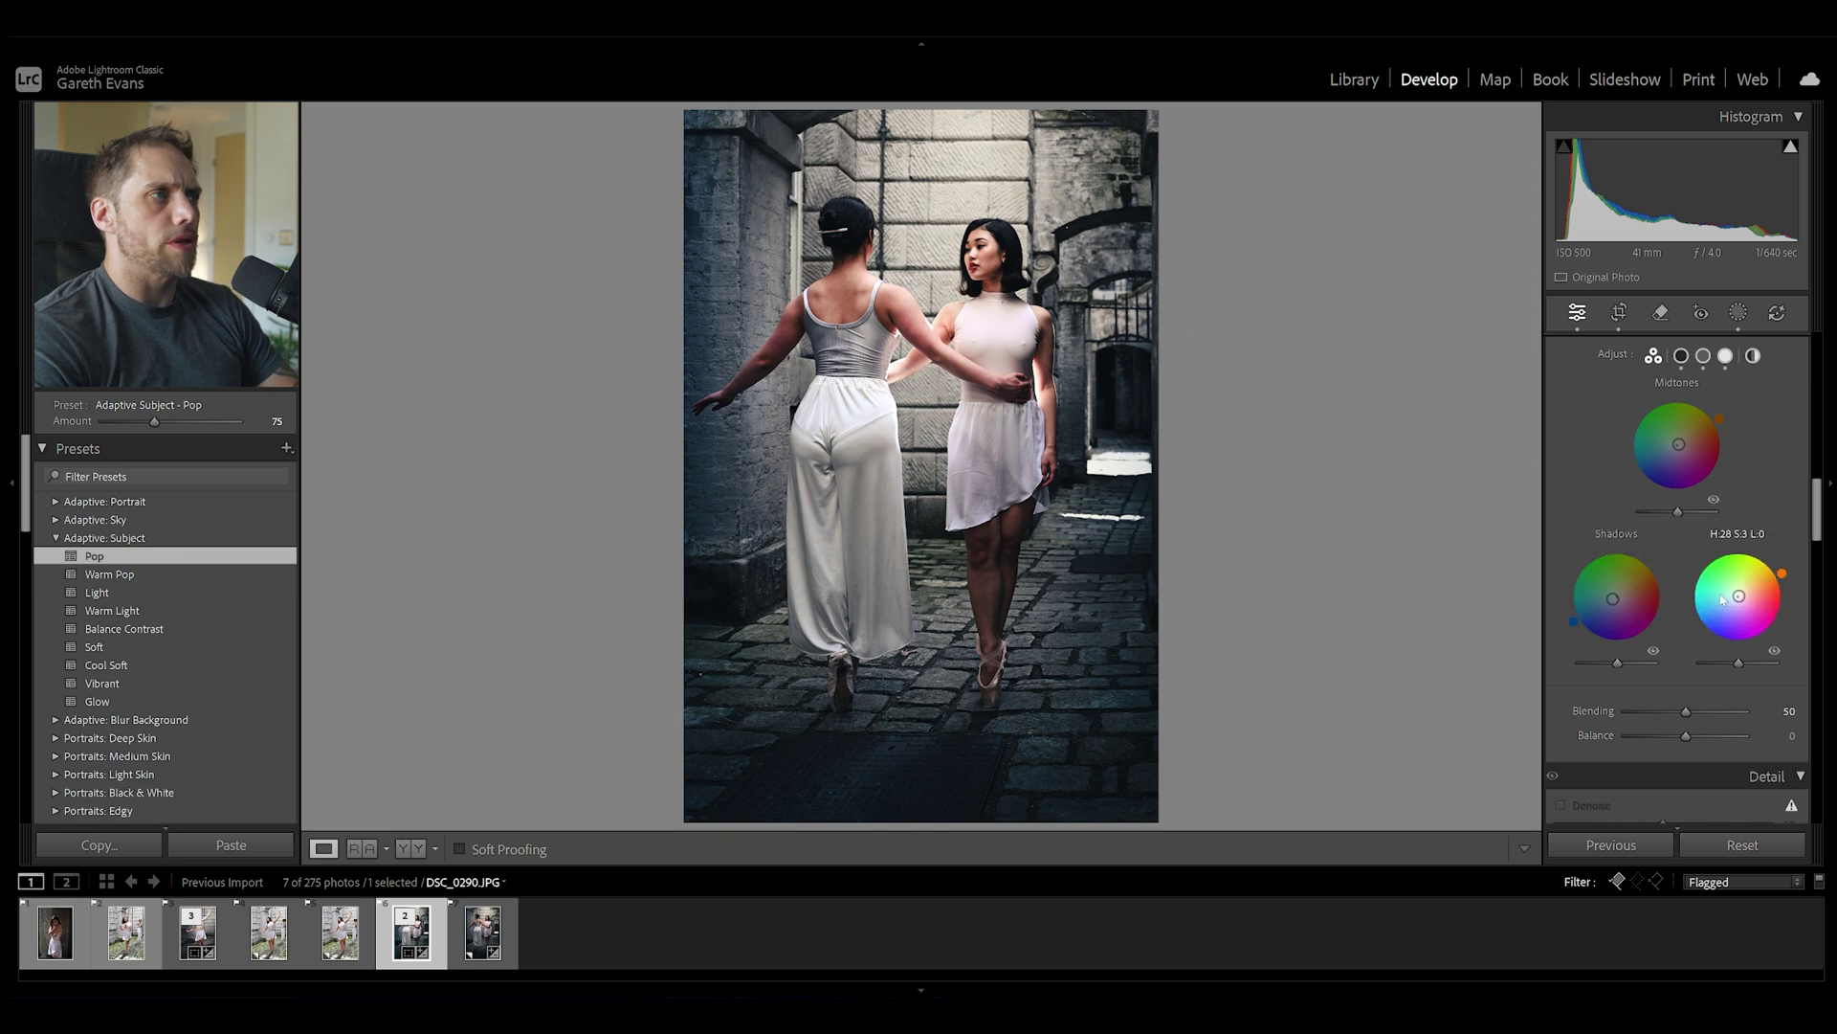
# Step: Reduce the Orange saturation in the Color Mixer to -10
pyautogui.scroll(15, 1565, 557)
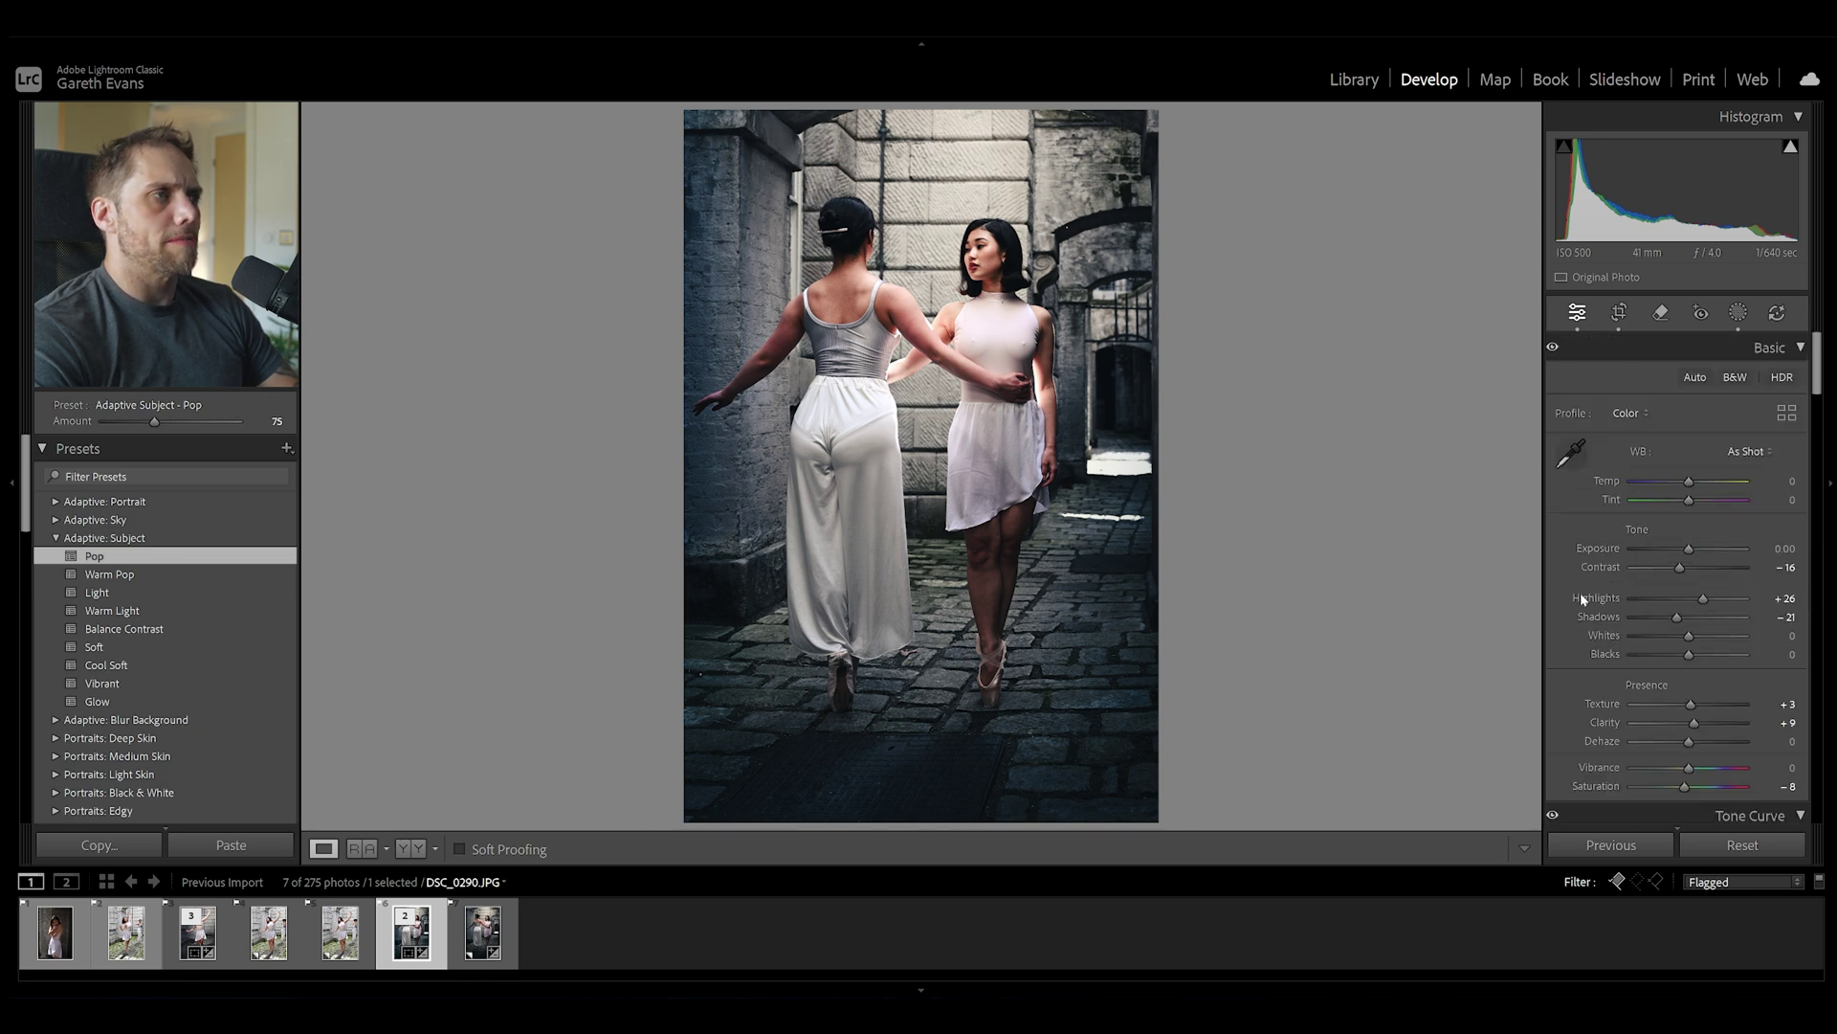
pyautogui.scroll(-10, 1577, 601)
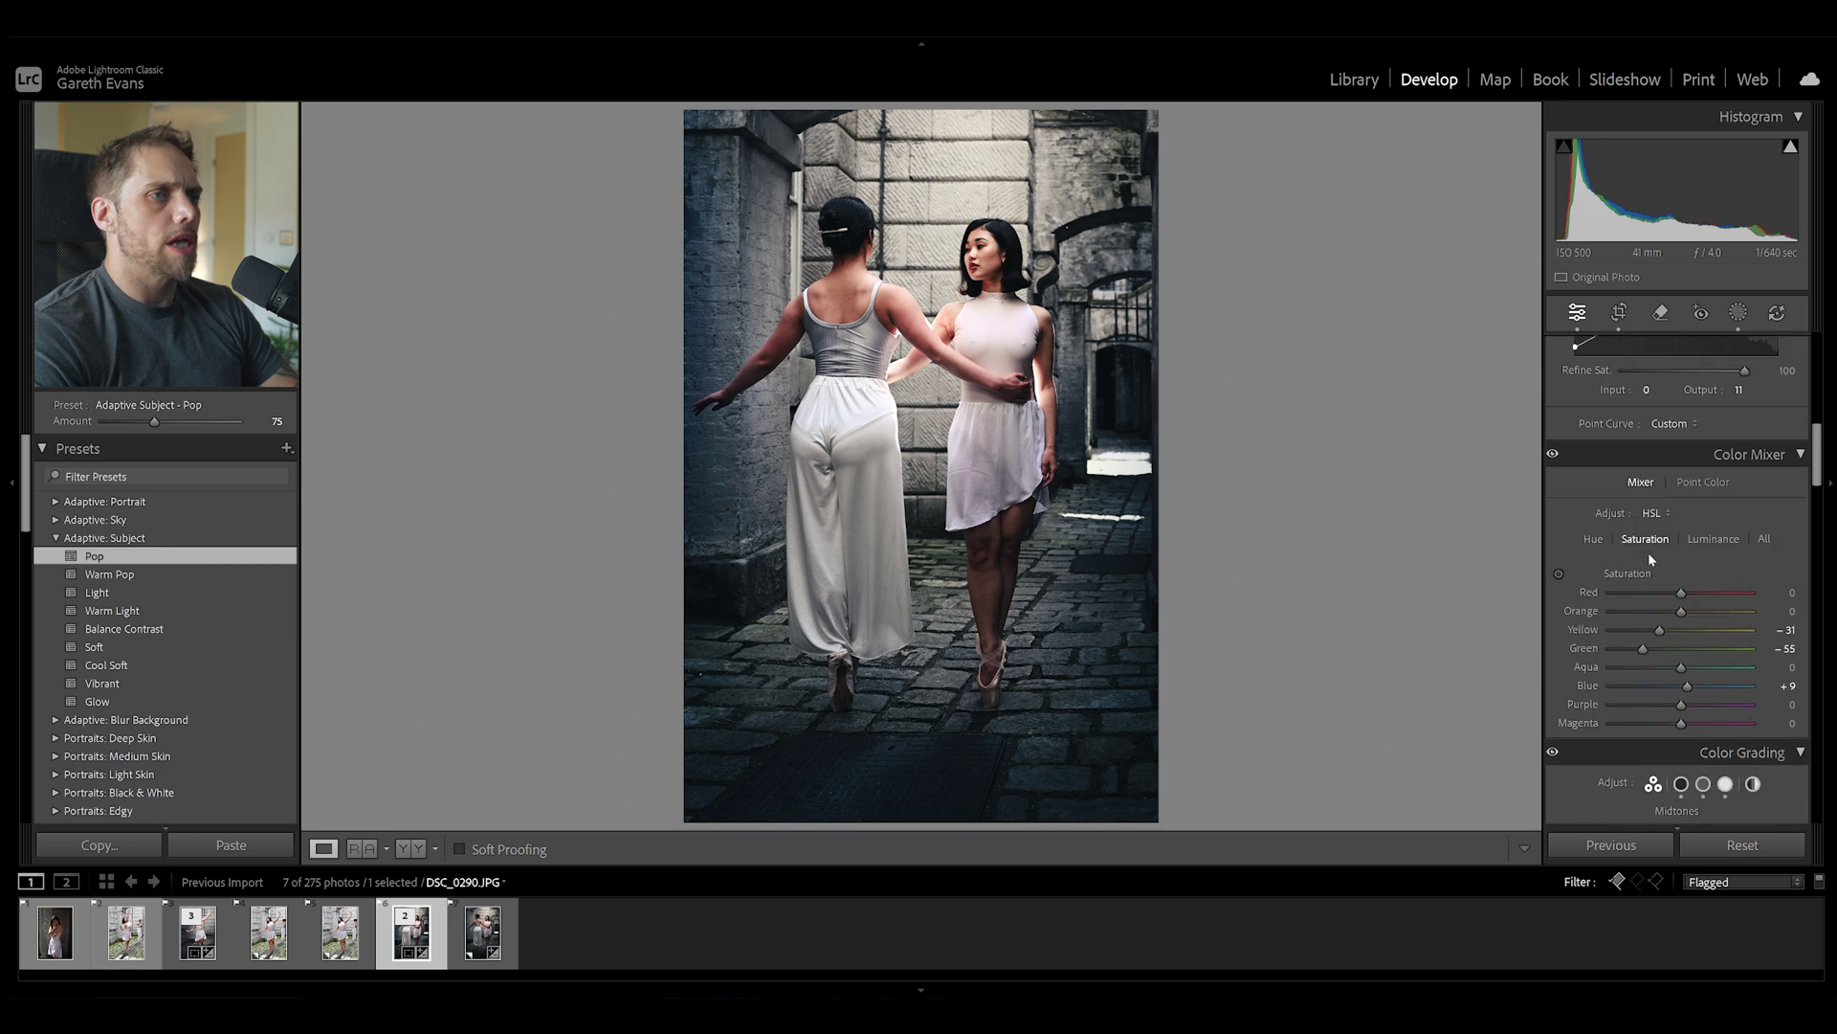
pyautogui.moveTo(1681, 619); pyautogui.dragTo(1675, 619)
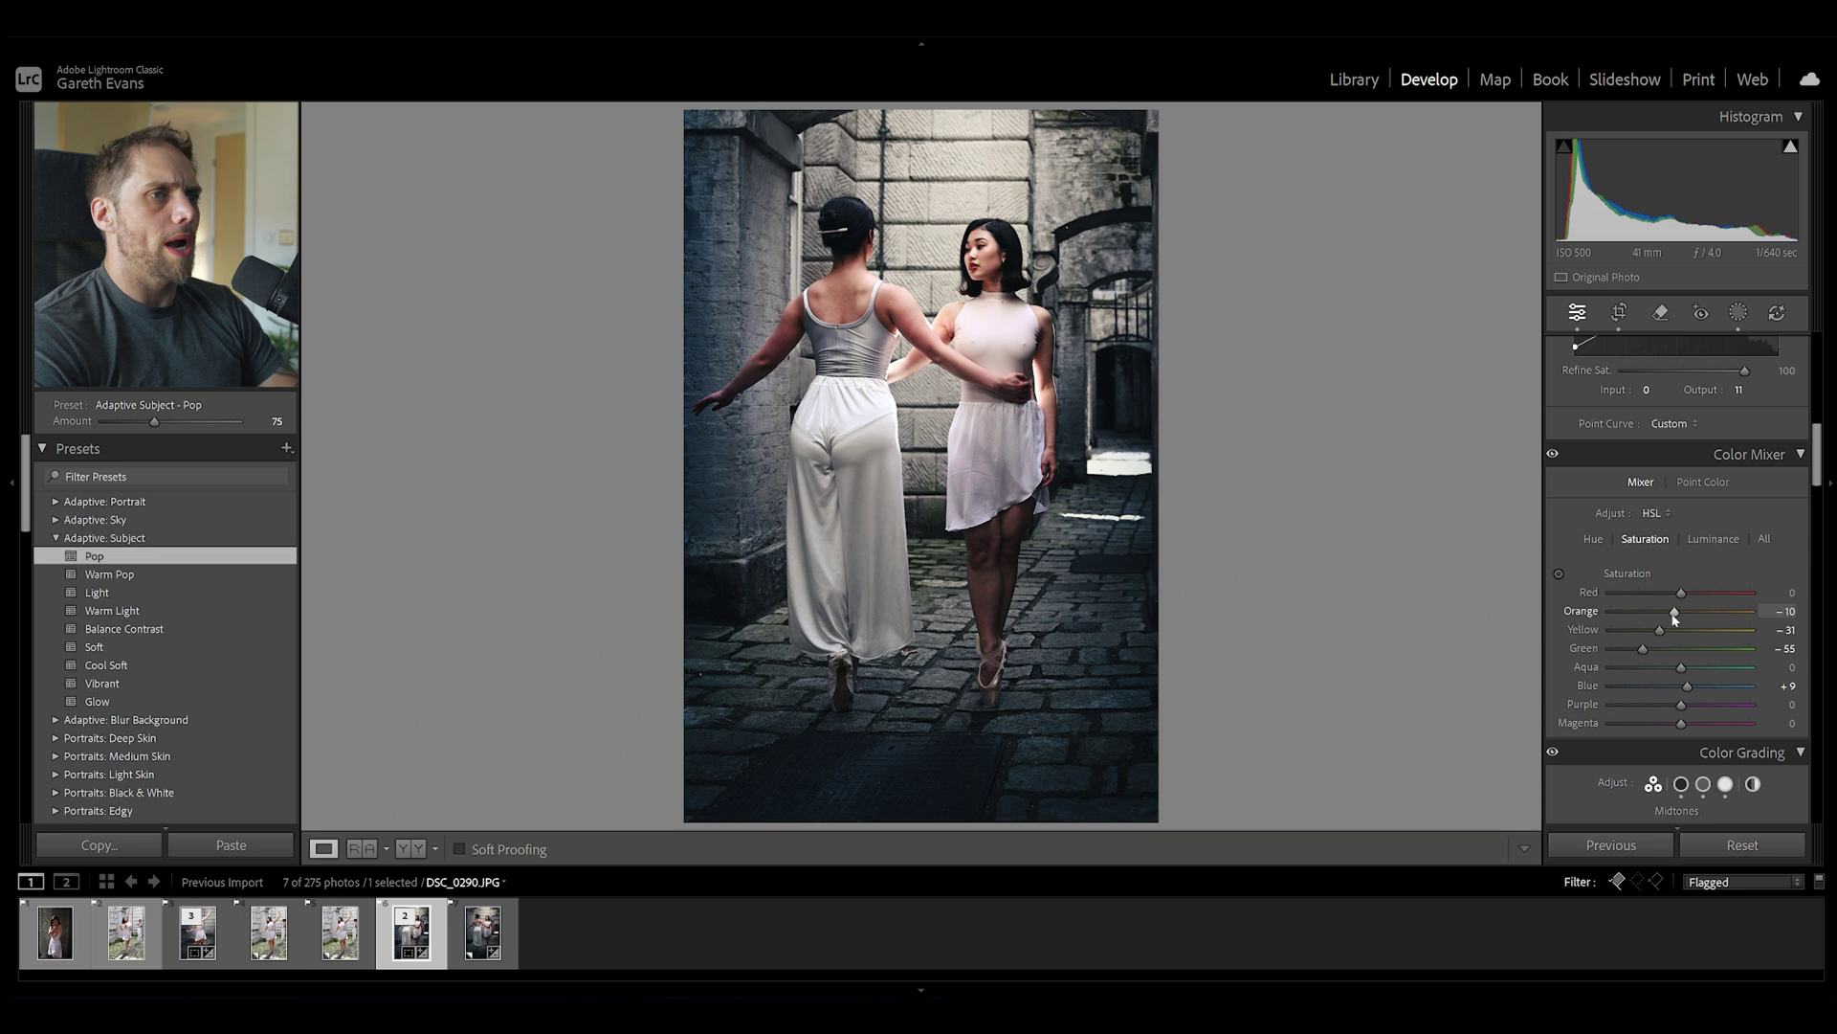
# Step: Compare the edited photo of the dancers repeatedly with its unedited version
pyautogui.scroll(10, 1571, 620)
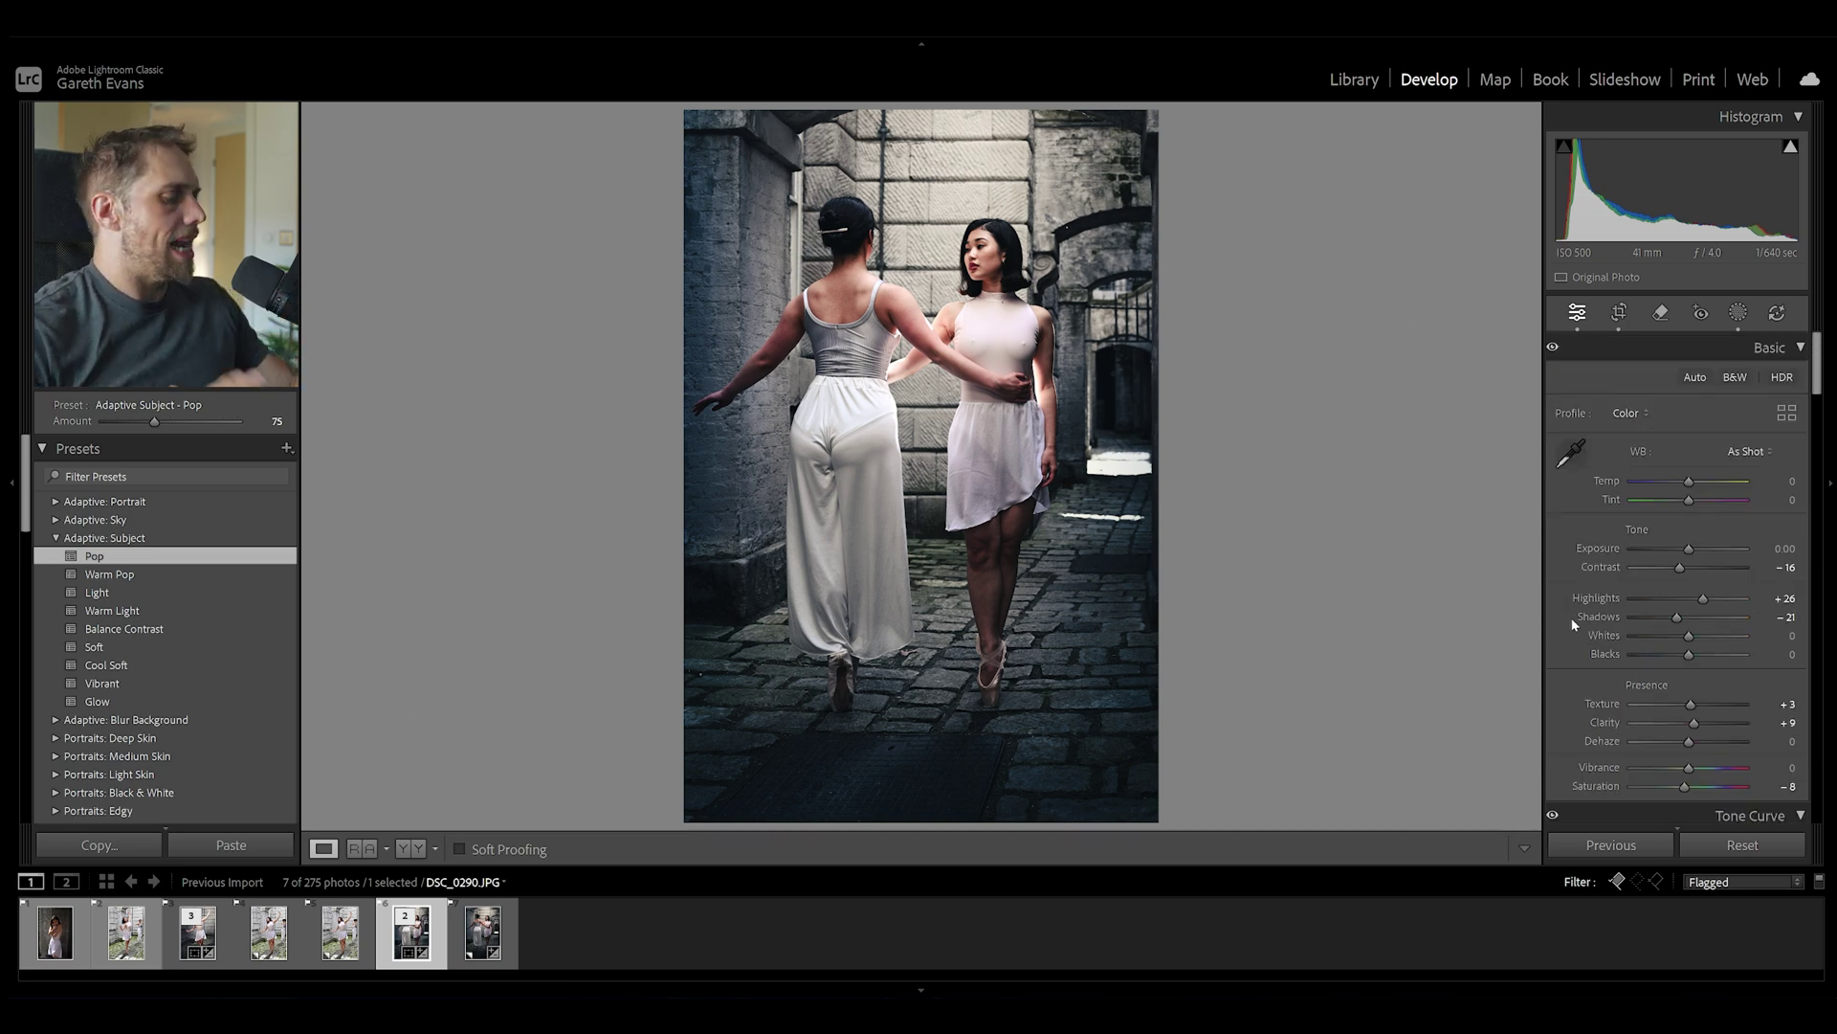
pyautogui.press('\\')
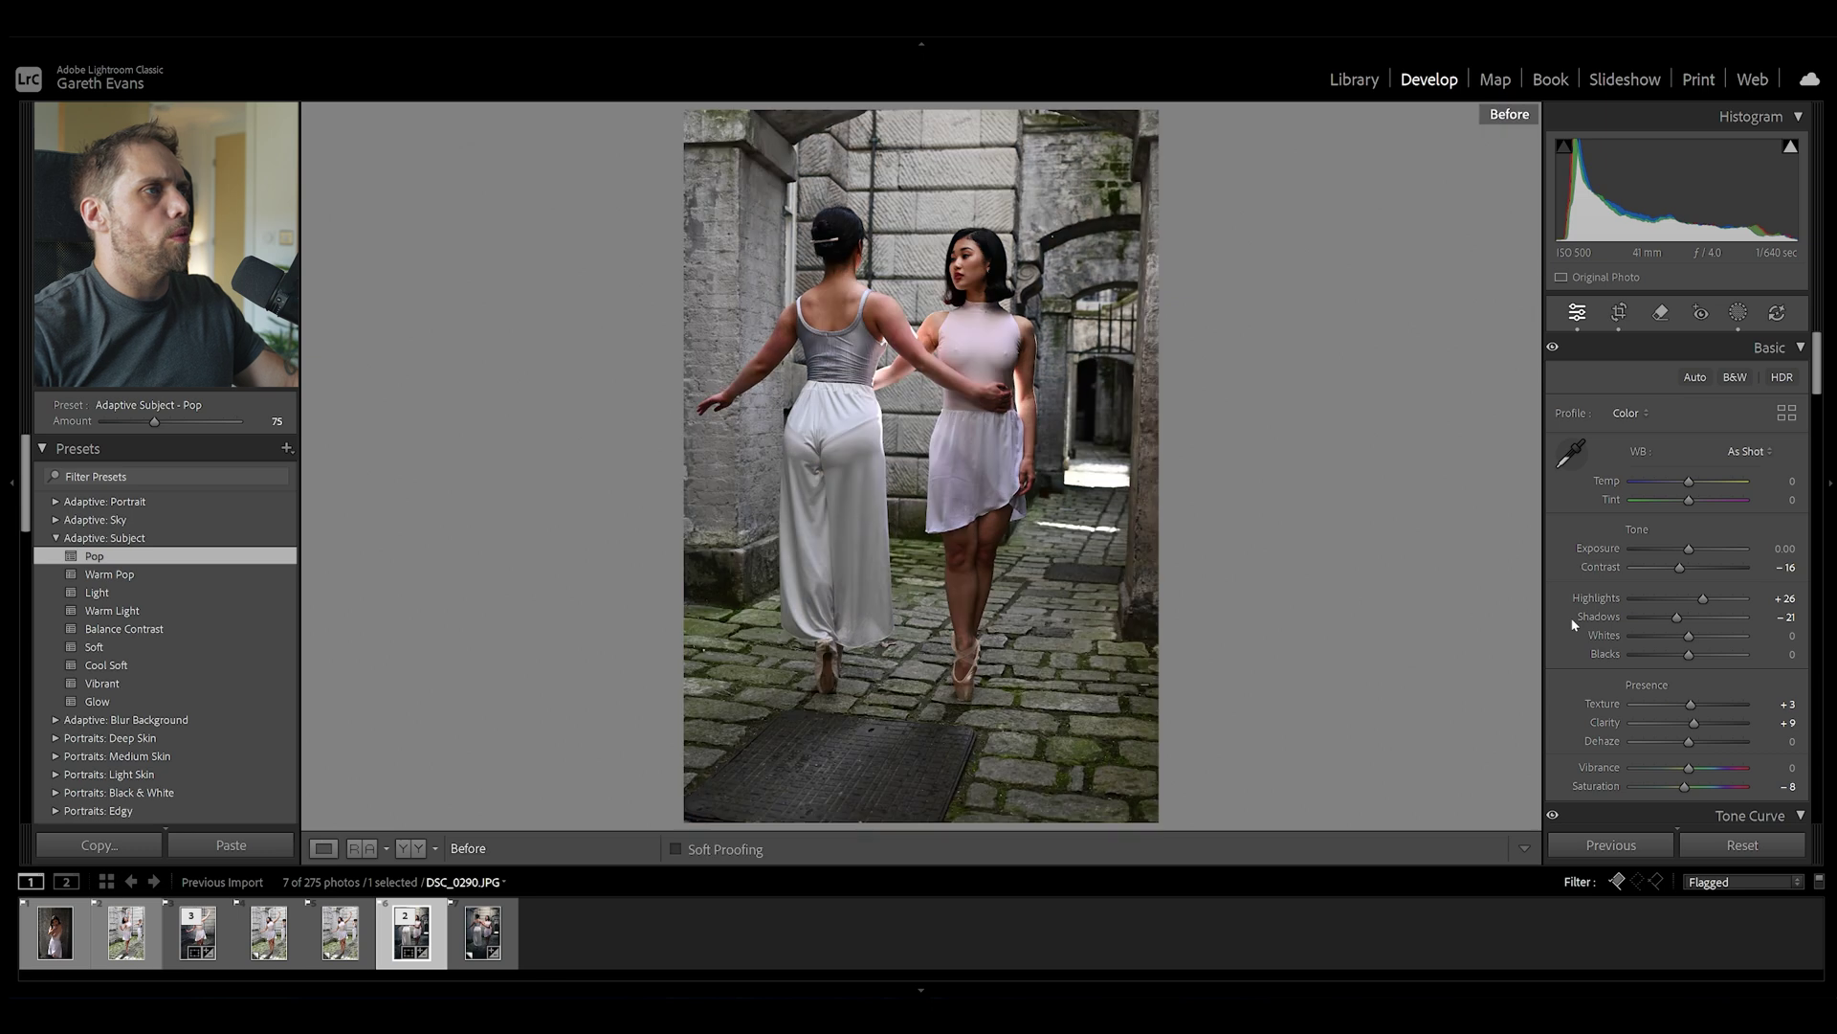
pyautogui.press('\\')
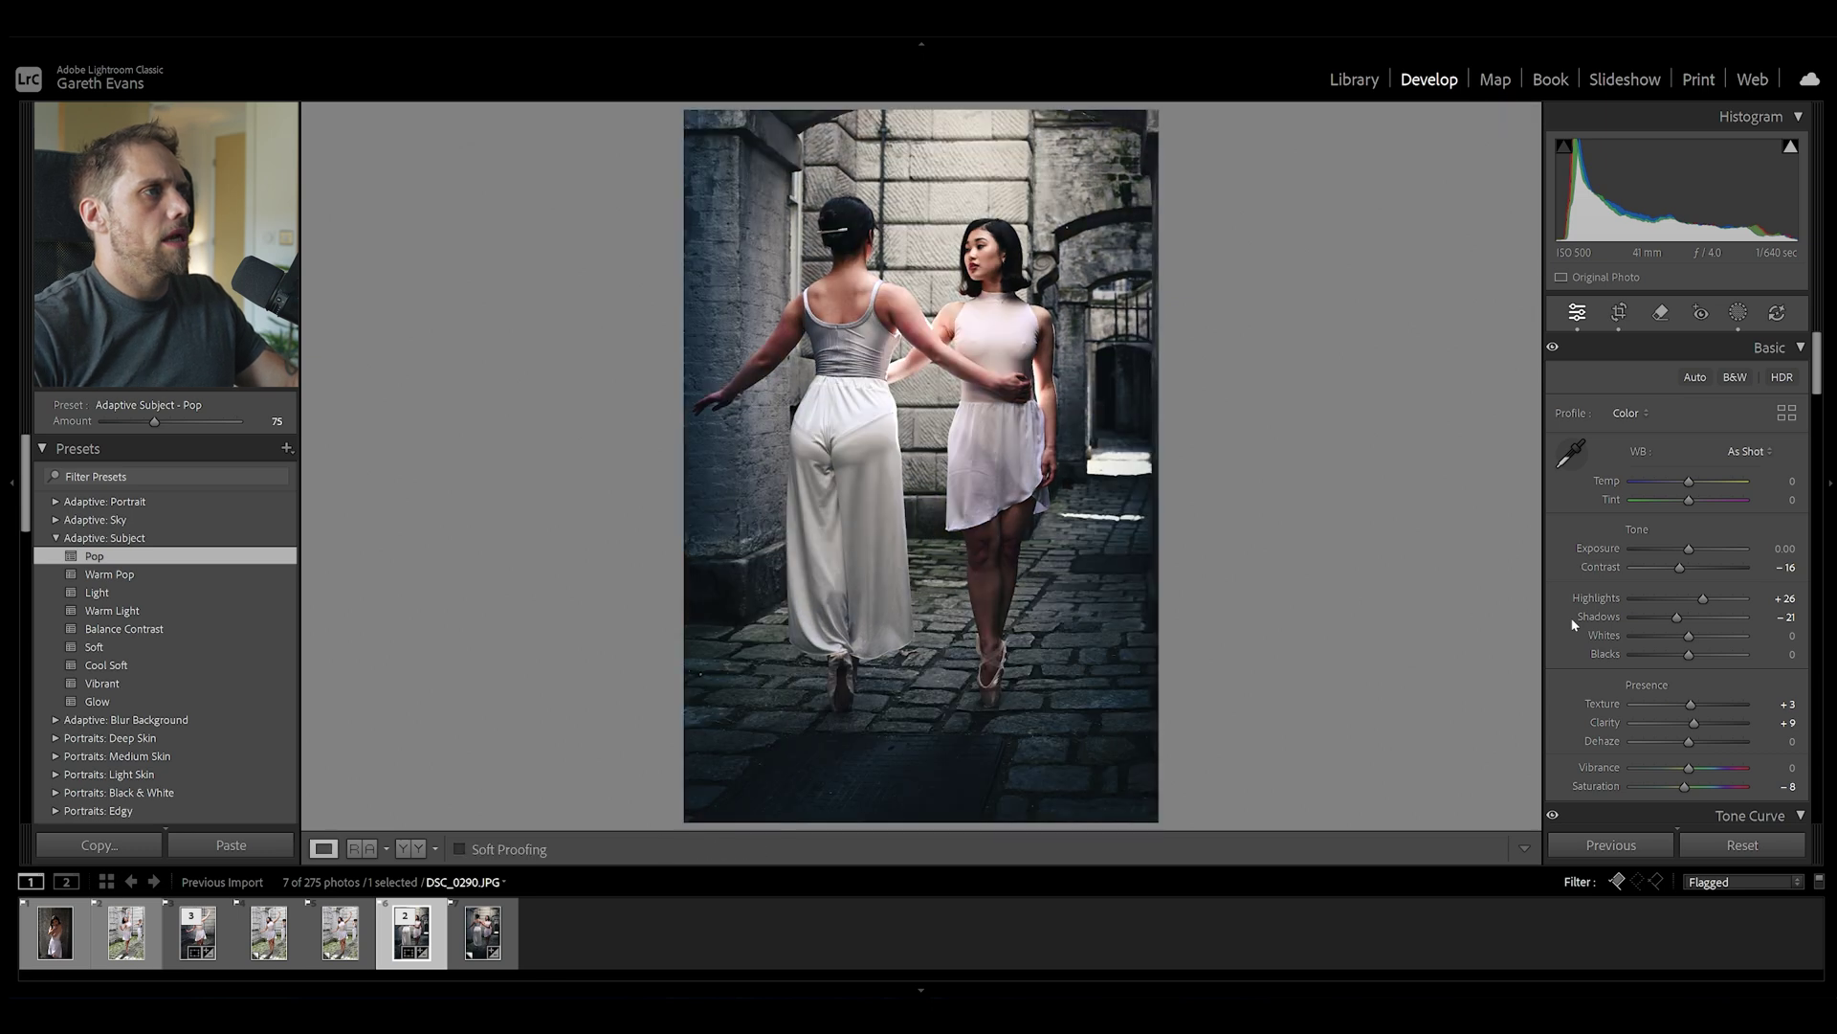
pyautogui.press('\\')
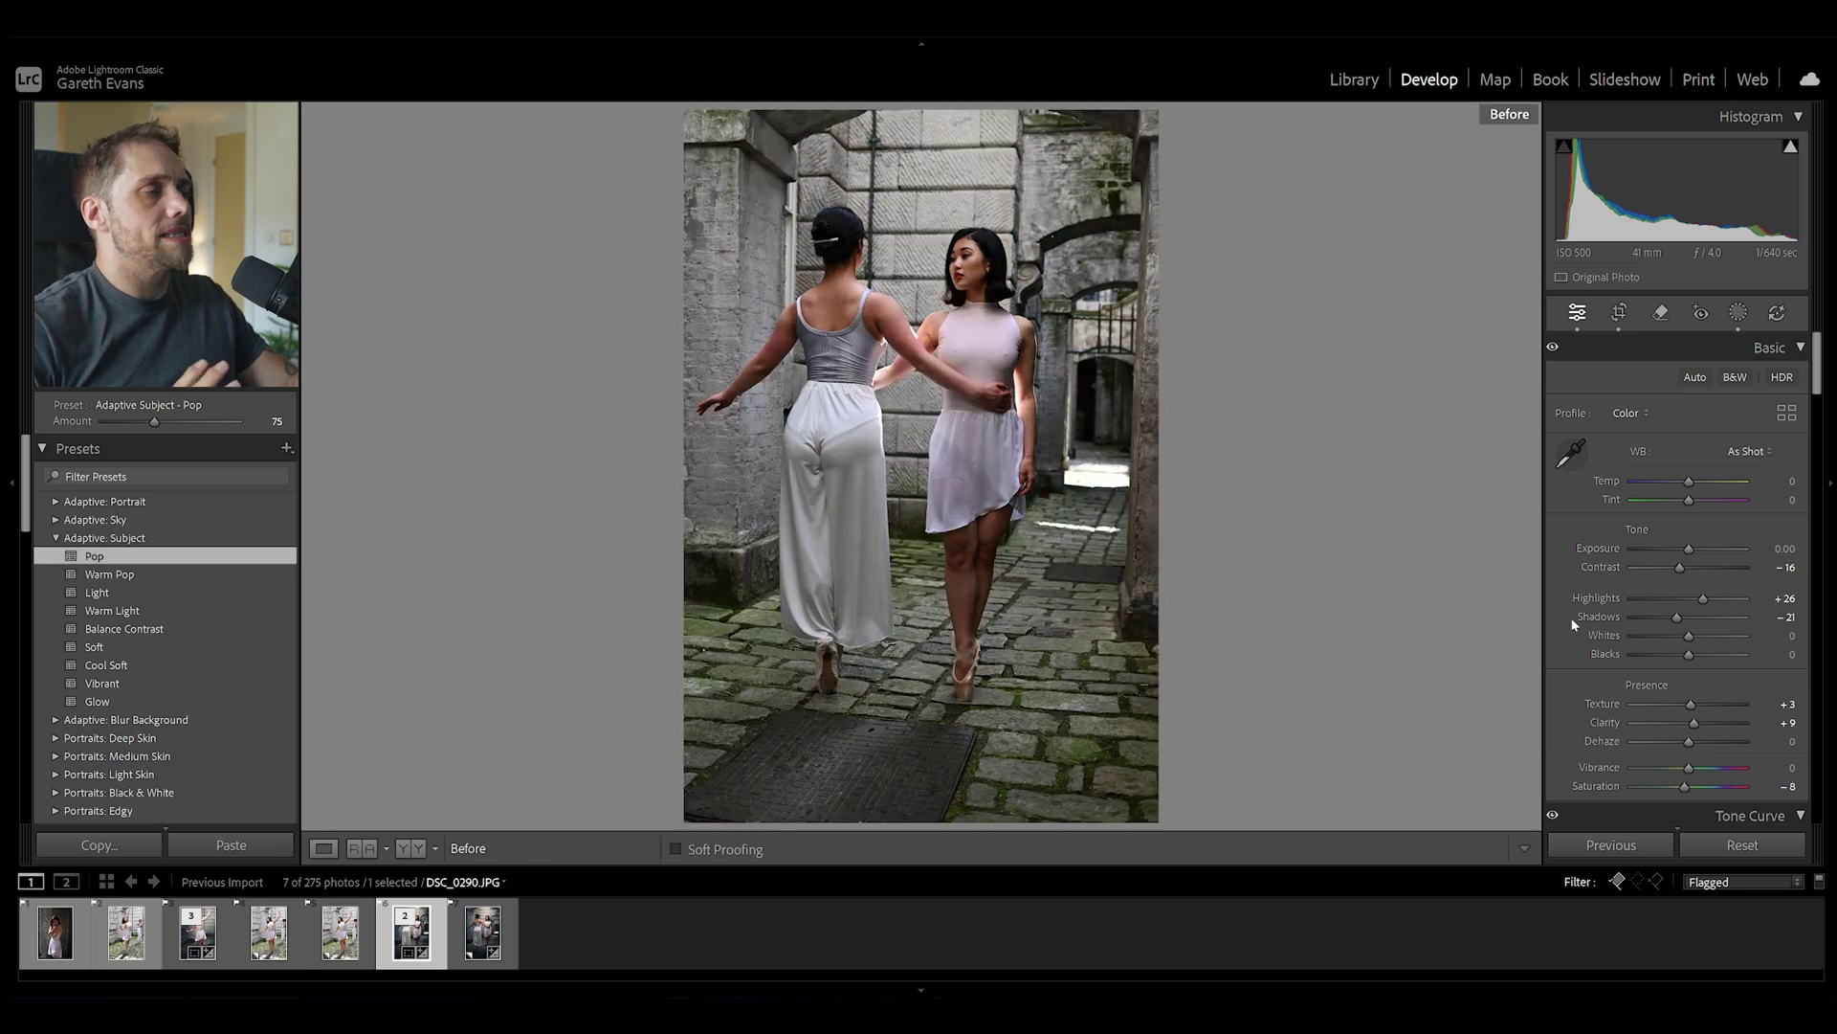
pyautogui.press('\\')
pyautogui.press('\\')
pyautogui.press('\\')
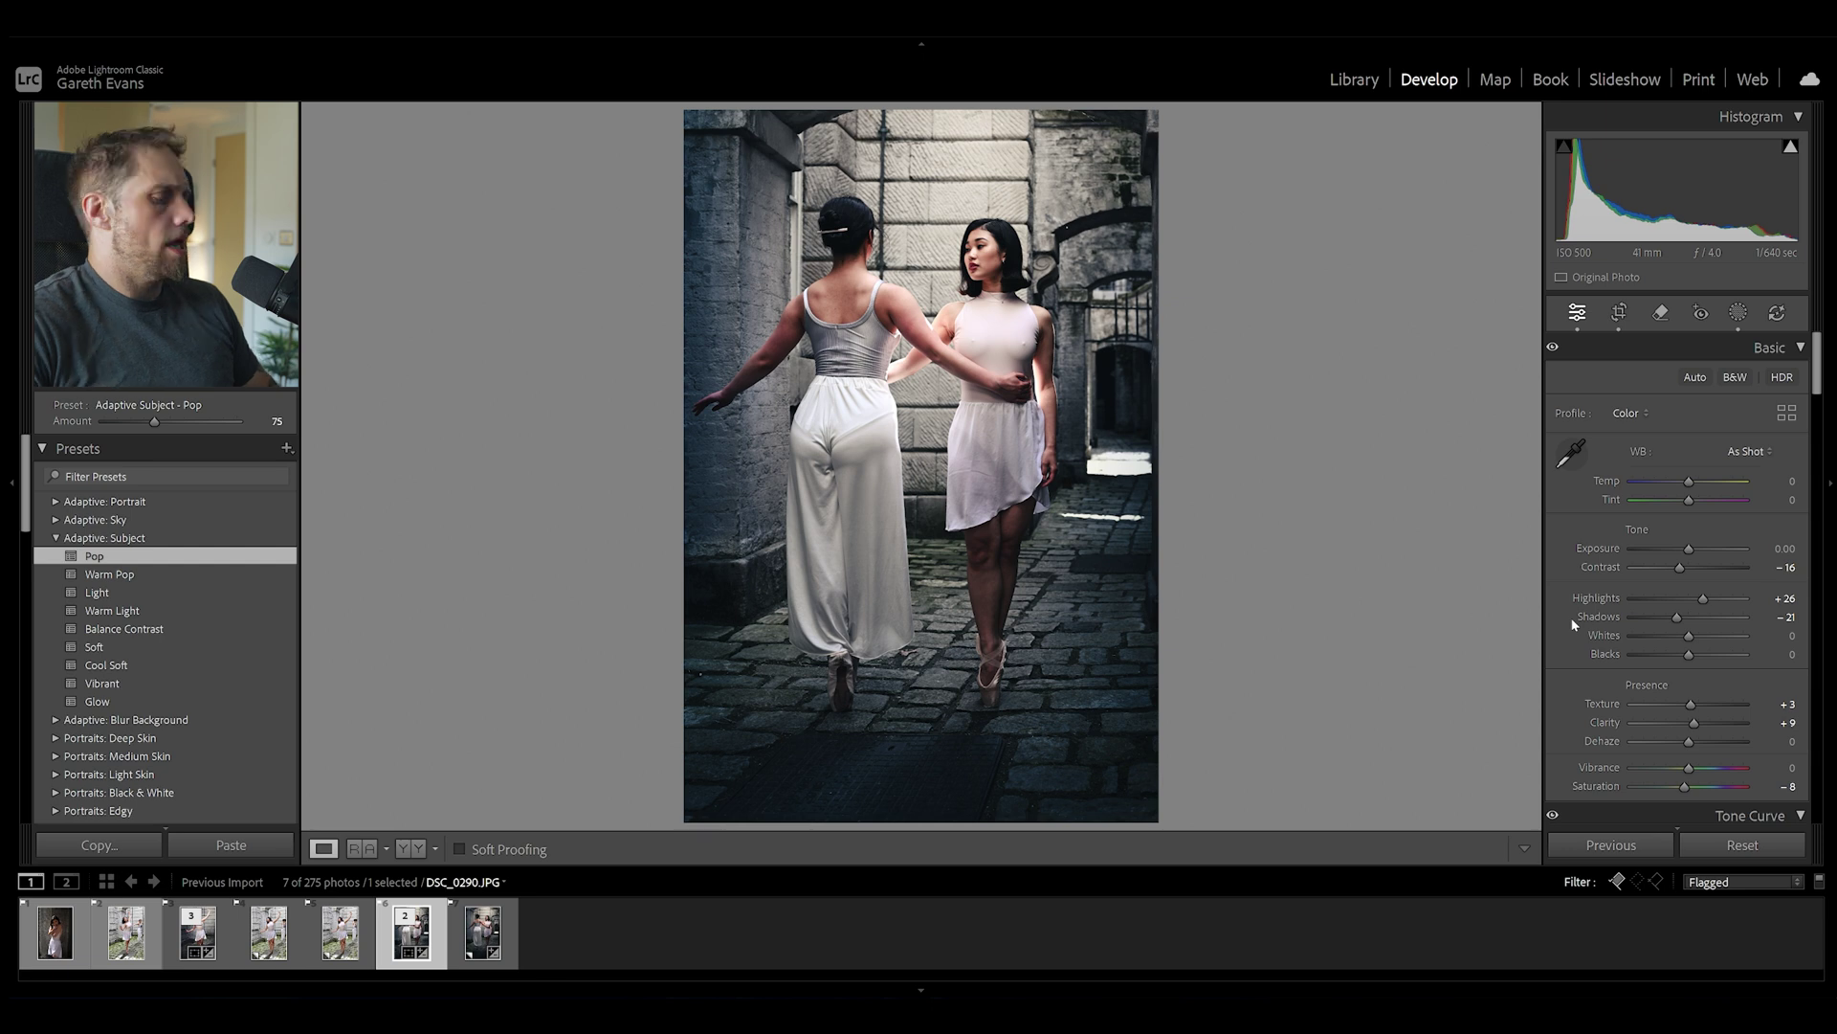
pyautogui.press('\\')
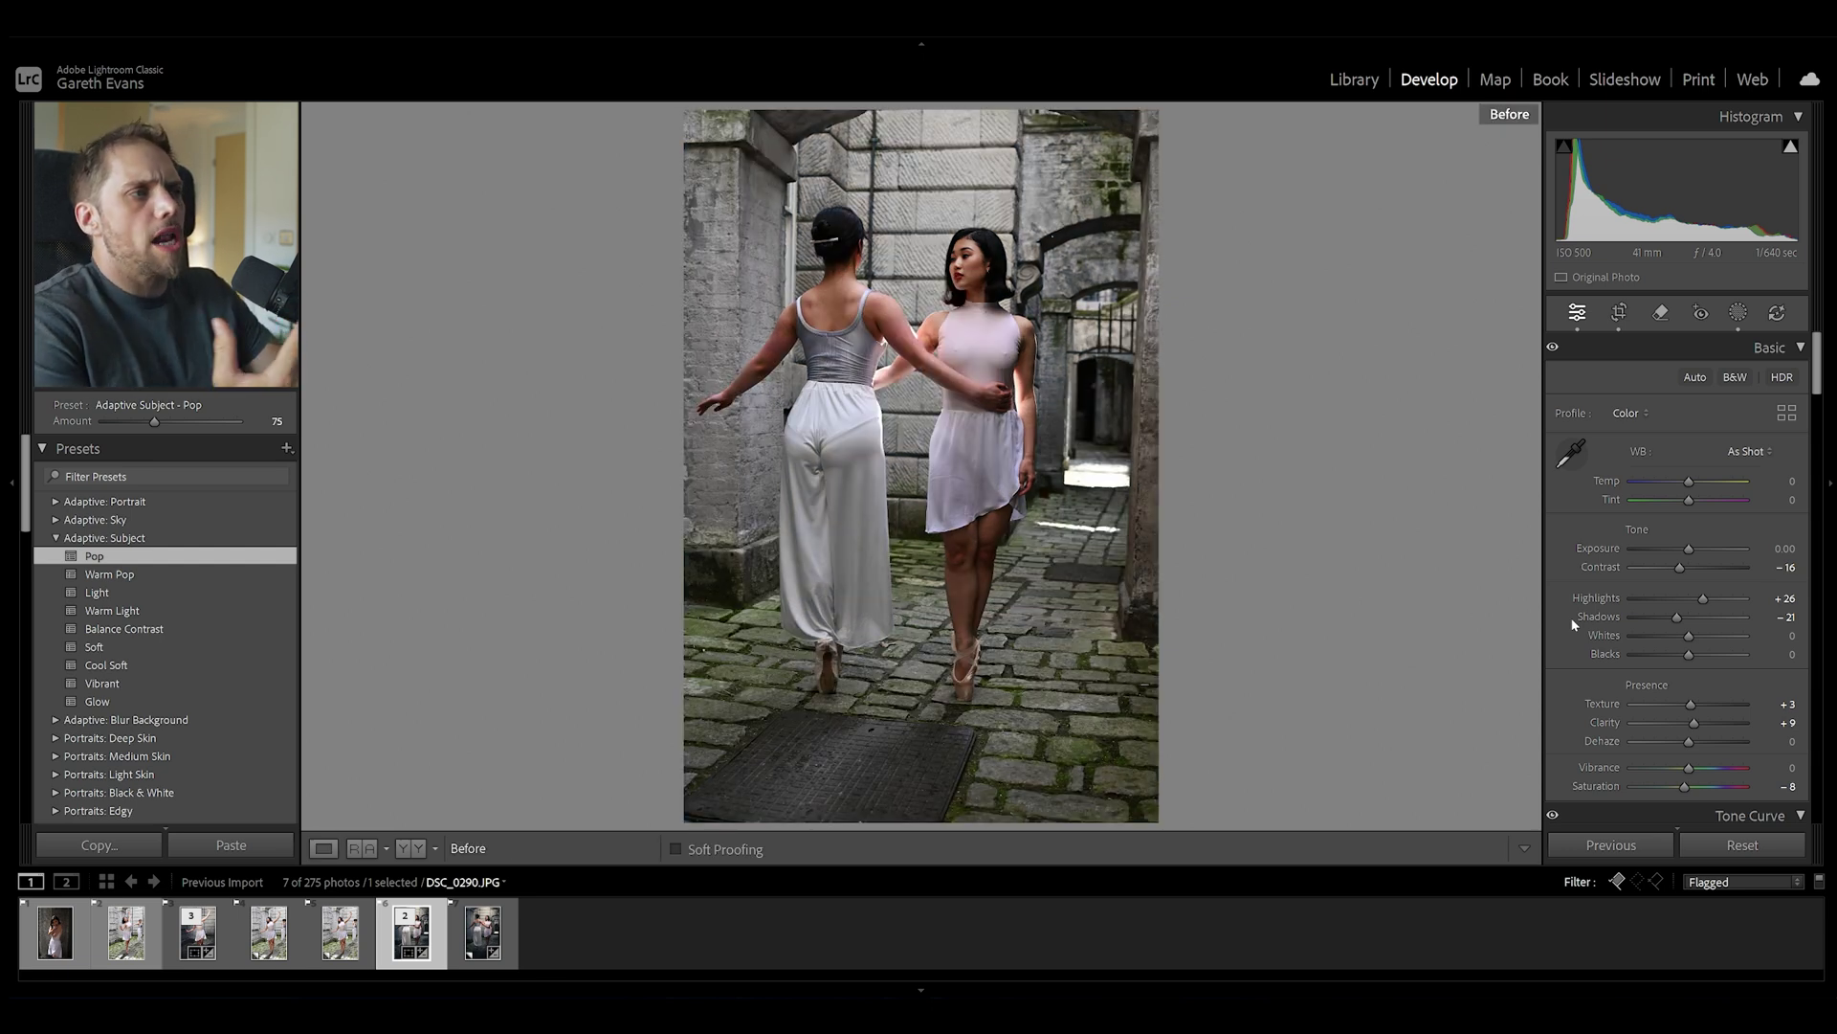
pyautogui.press('\\')
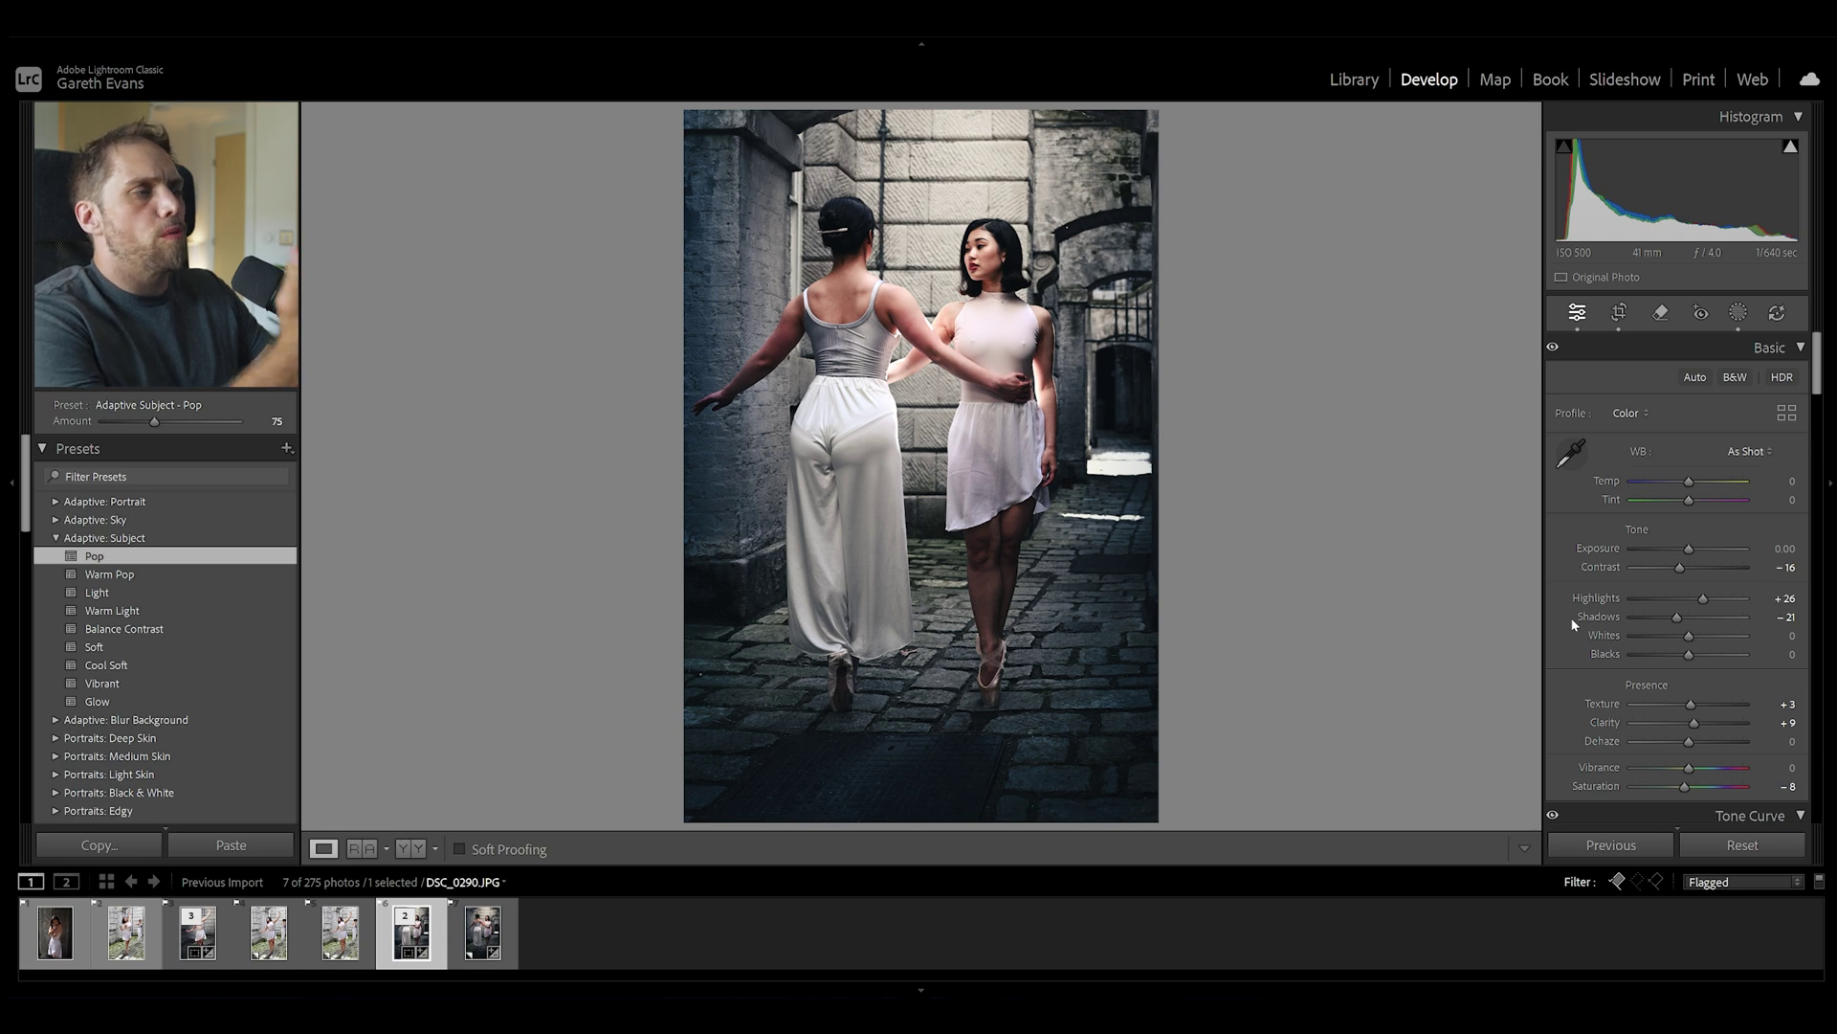
# Step: Add a diagonal linear gradient mask over the upper right of the photo and shift it up towards the right dancer's head
pyautogui.click(1738, 314)
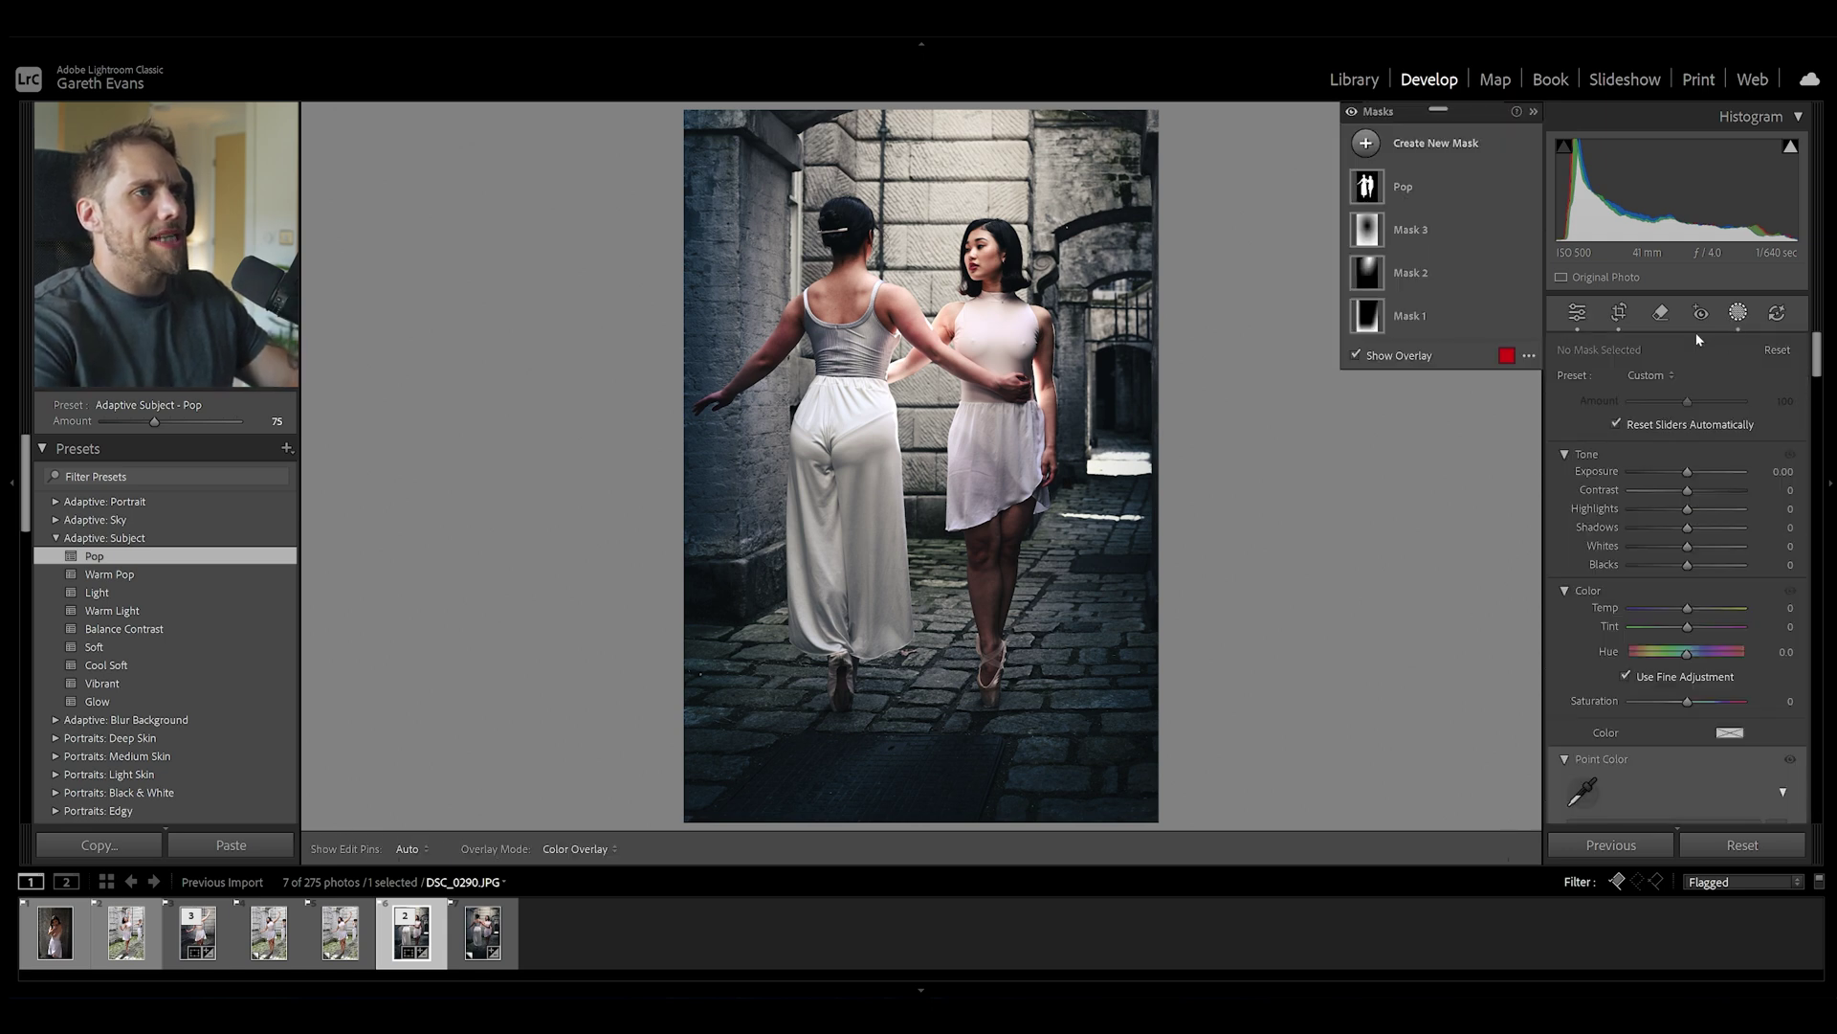
pyautogui.click(1432, 142)
pyautogui.click(1486, 380)
pyautogui.moveTo(1043, 137); pyautogui.dragTo(807, 656)
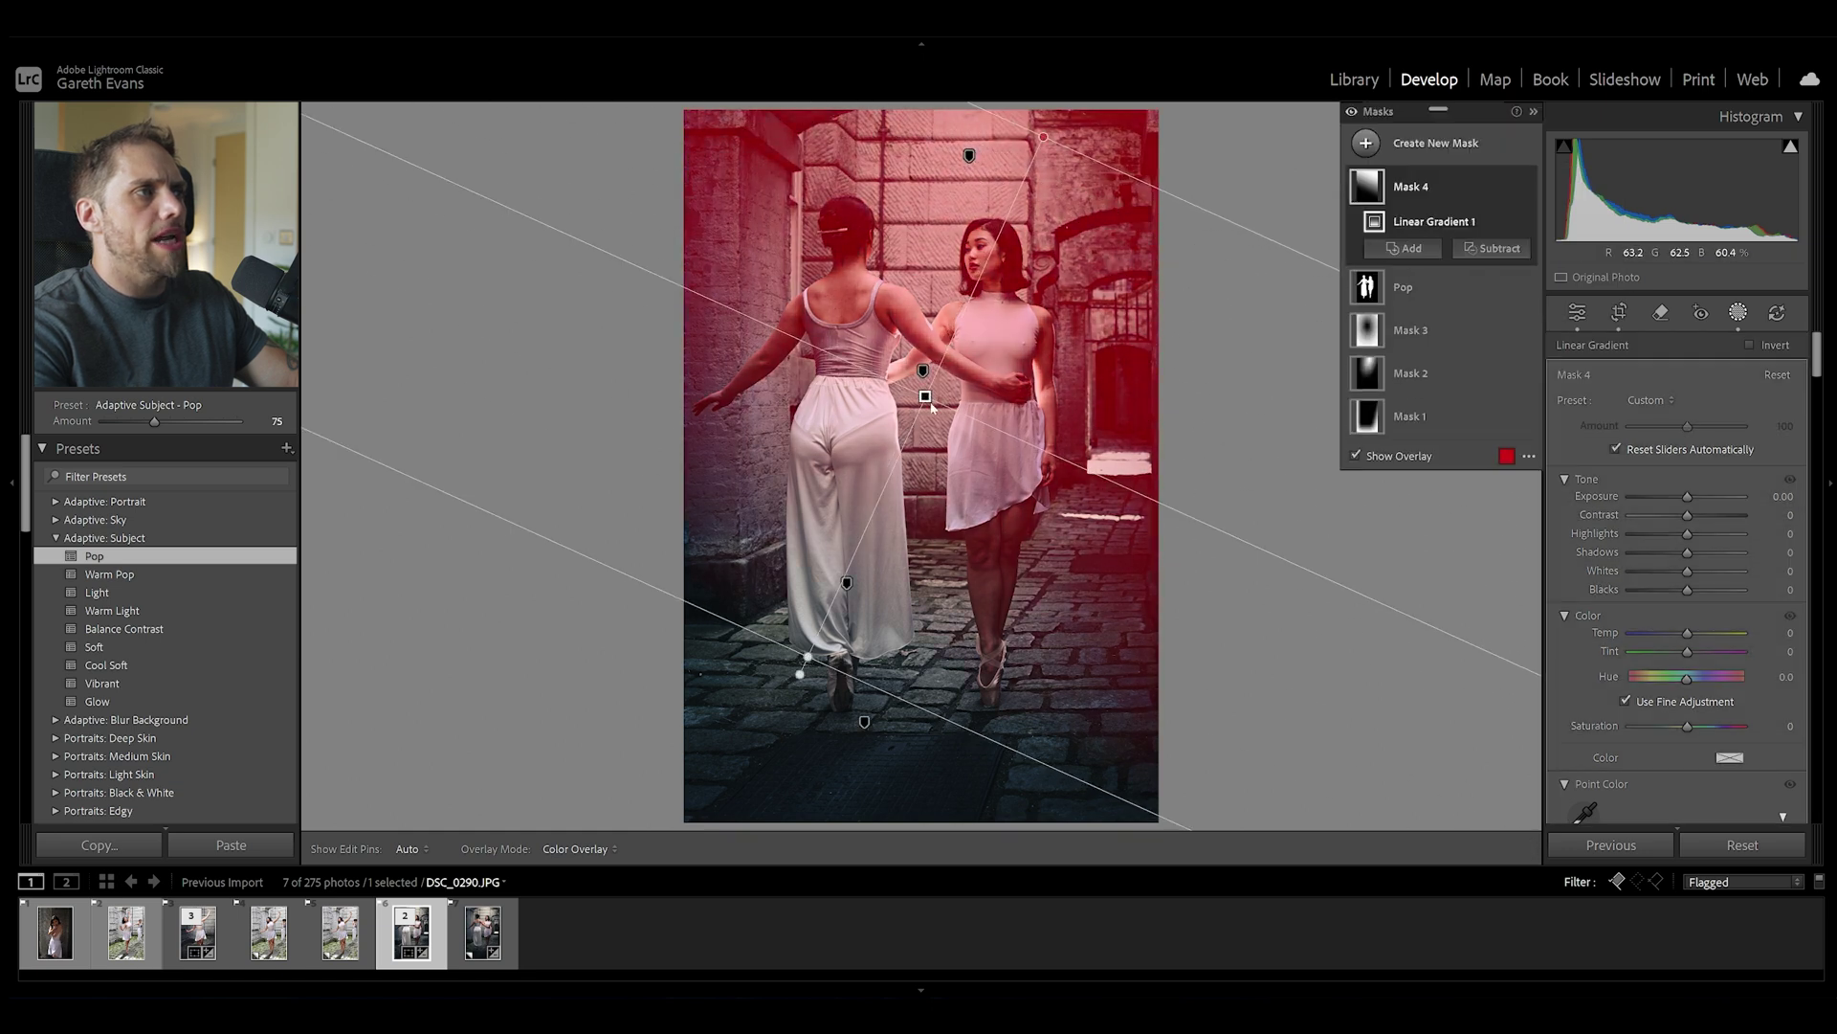
pyautogui.moveTo(925, 396); pyautogui.dragTo(1007, 249)
# Step: Set the new gradient mask's Exposure to 0.46 and Dehaze to -15, and move the gradient slightly down and left
pyautogui.moveTo(1688, 496); pyautogui.dragTo(1695, 497)
pyautogui.moveTo(1007, 249); pyautogui.dragTo(976, 295)
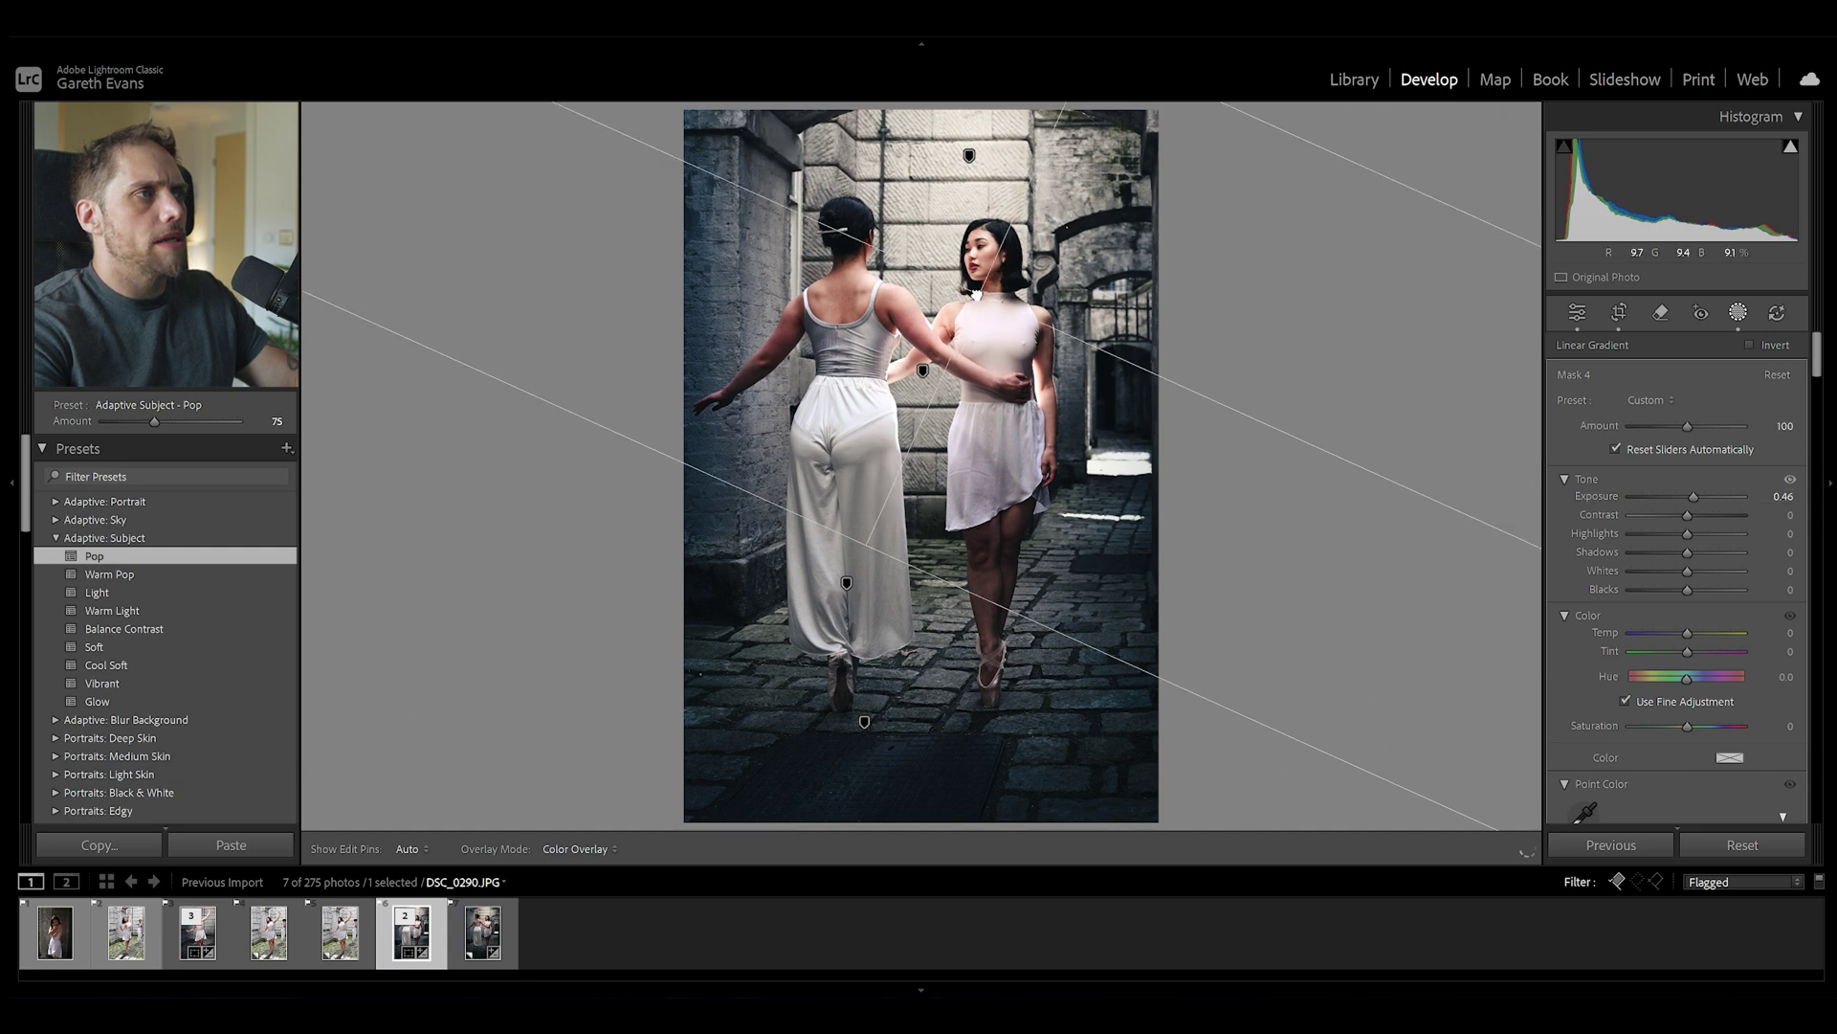
pyautogui.scroll(-6, 1582, 571)
pyautogui.moveTo(1687, 531); pyautogui.dragTo(1677, 531)
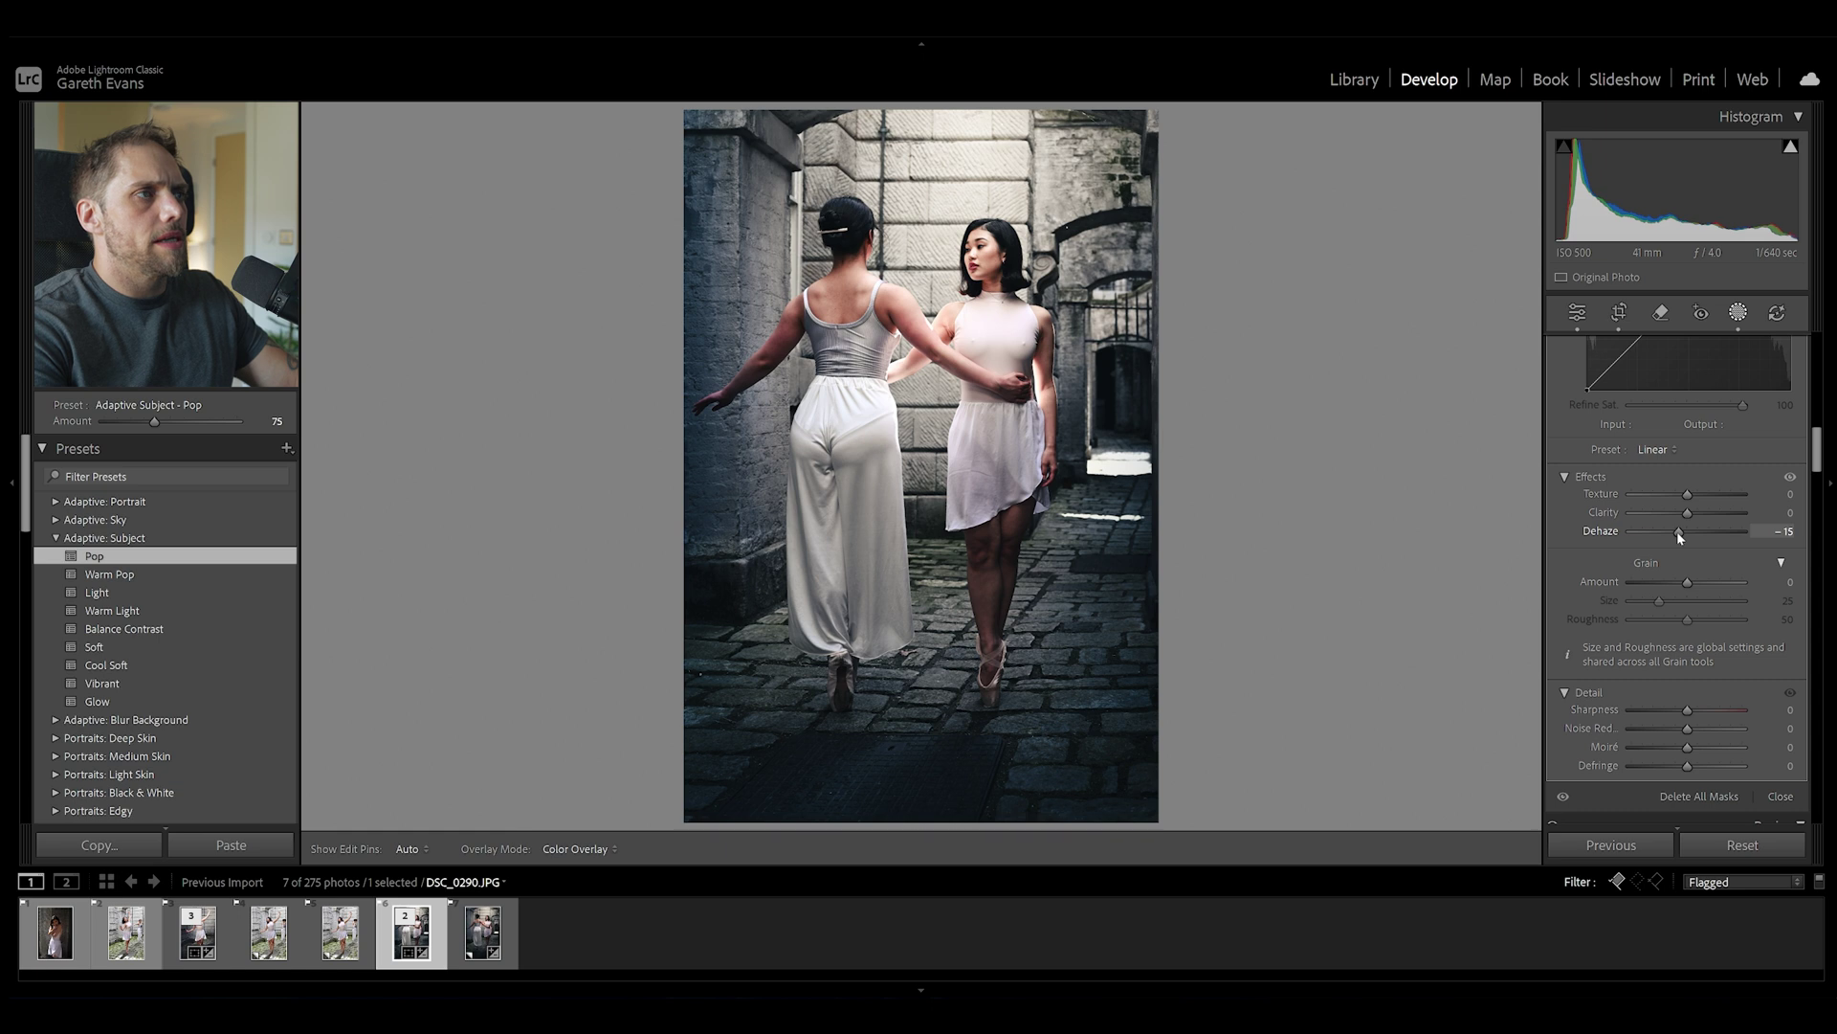
# Step: Return to the global adjustments and lower the photo's overall Exposure to -0.43
pyautogui.click(1577, 313)
pyautogui.scroll(10, 1584, 340)
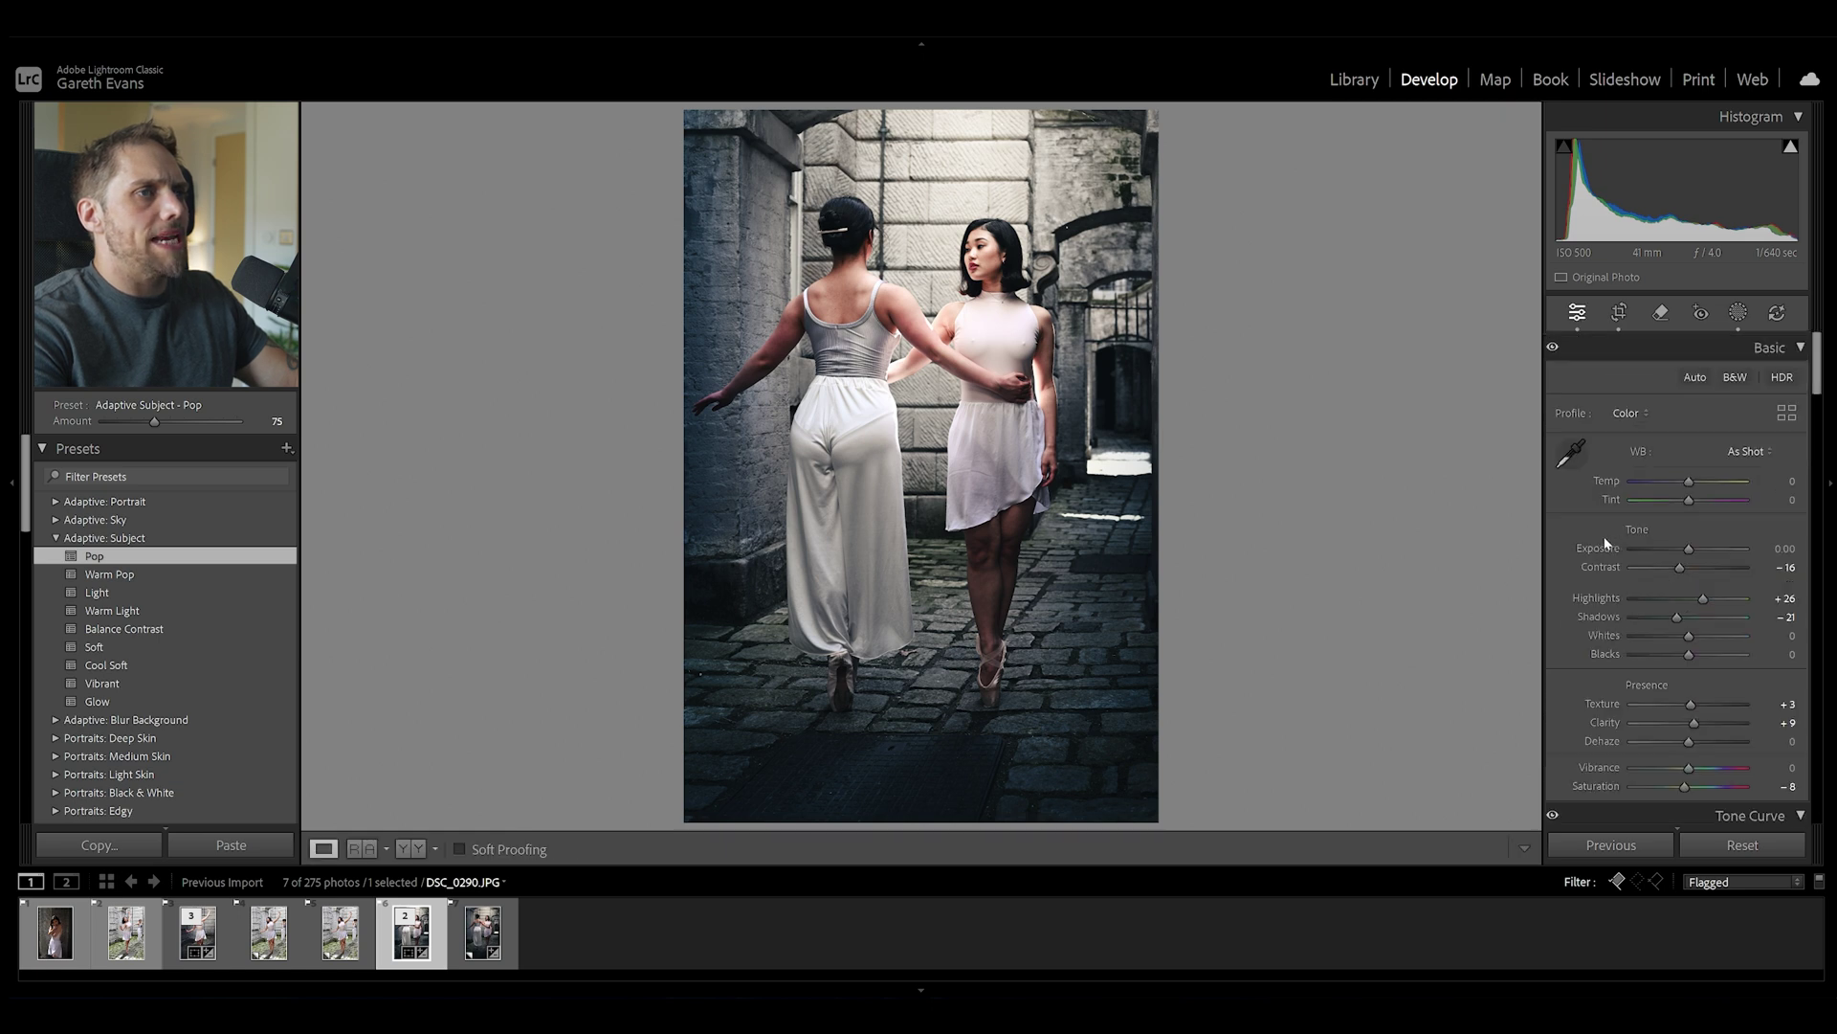
pyautogui.moveTo(1692, 544); pyautogui.dragTo(1689, 552)
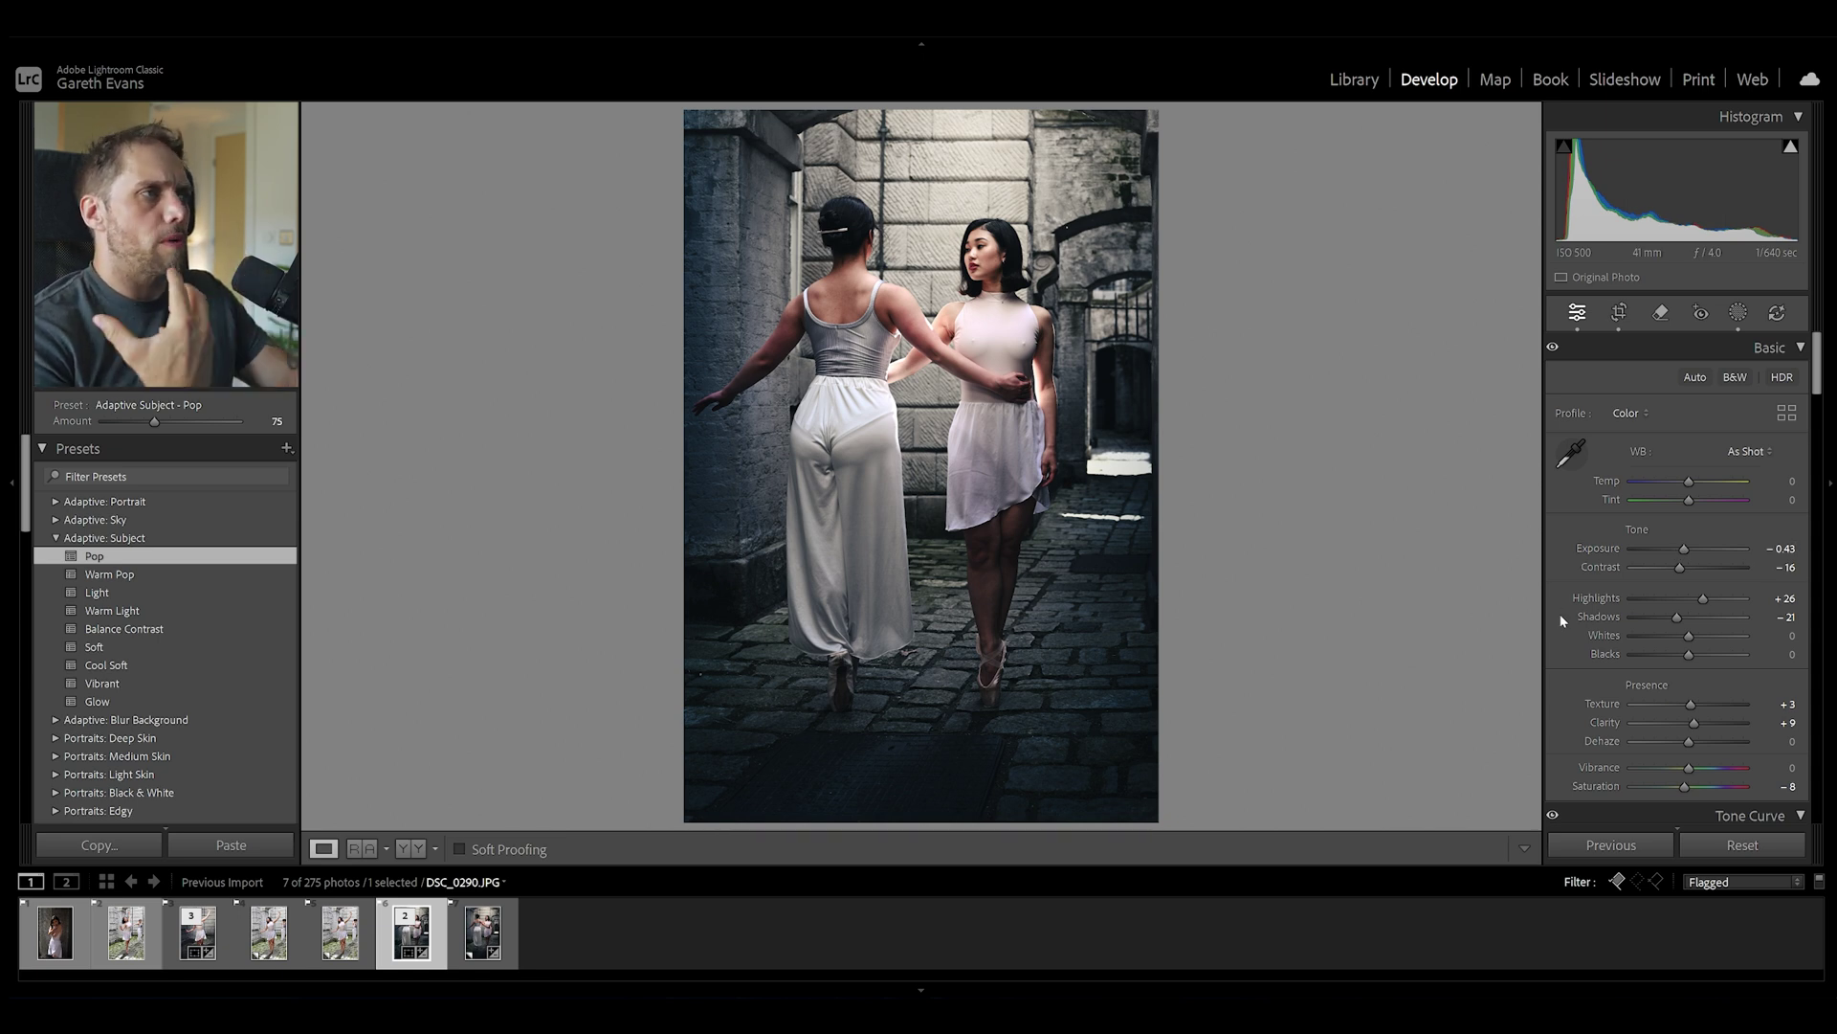
# Step: Check the darkened edit against the original photo by switching between the before and after views
pyautogui.press('\\')
pyautogui.press('\\')
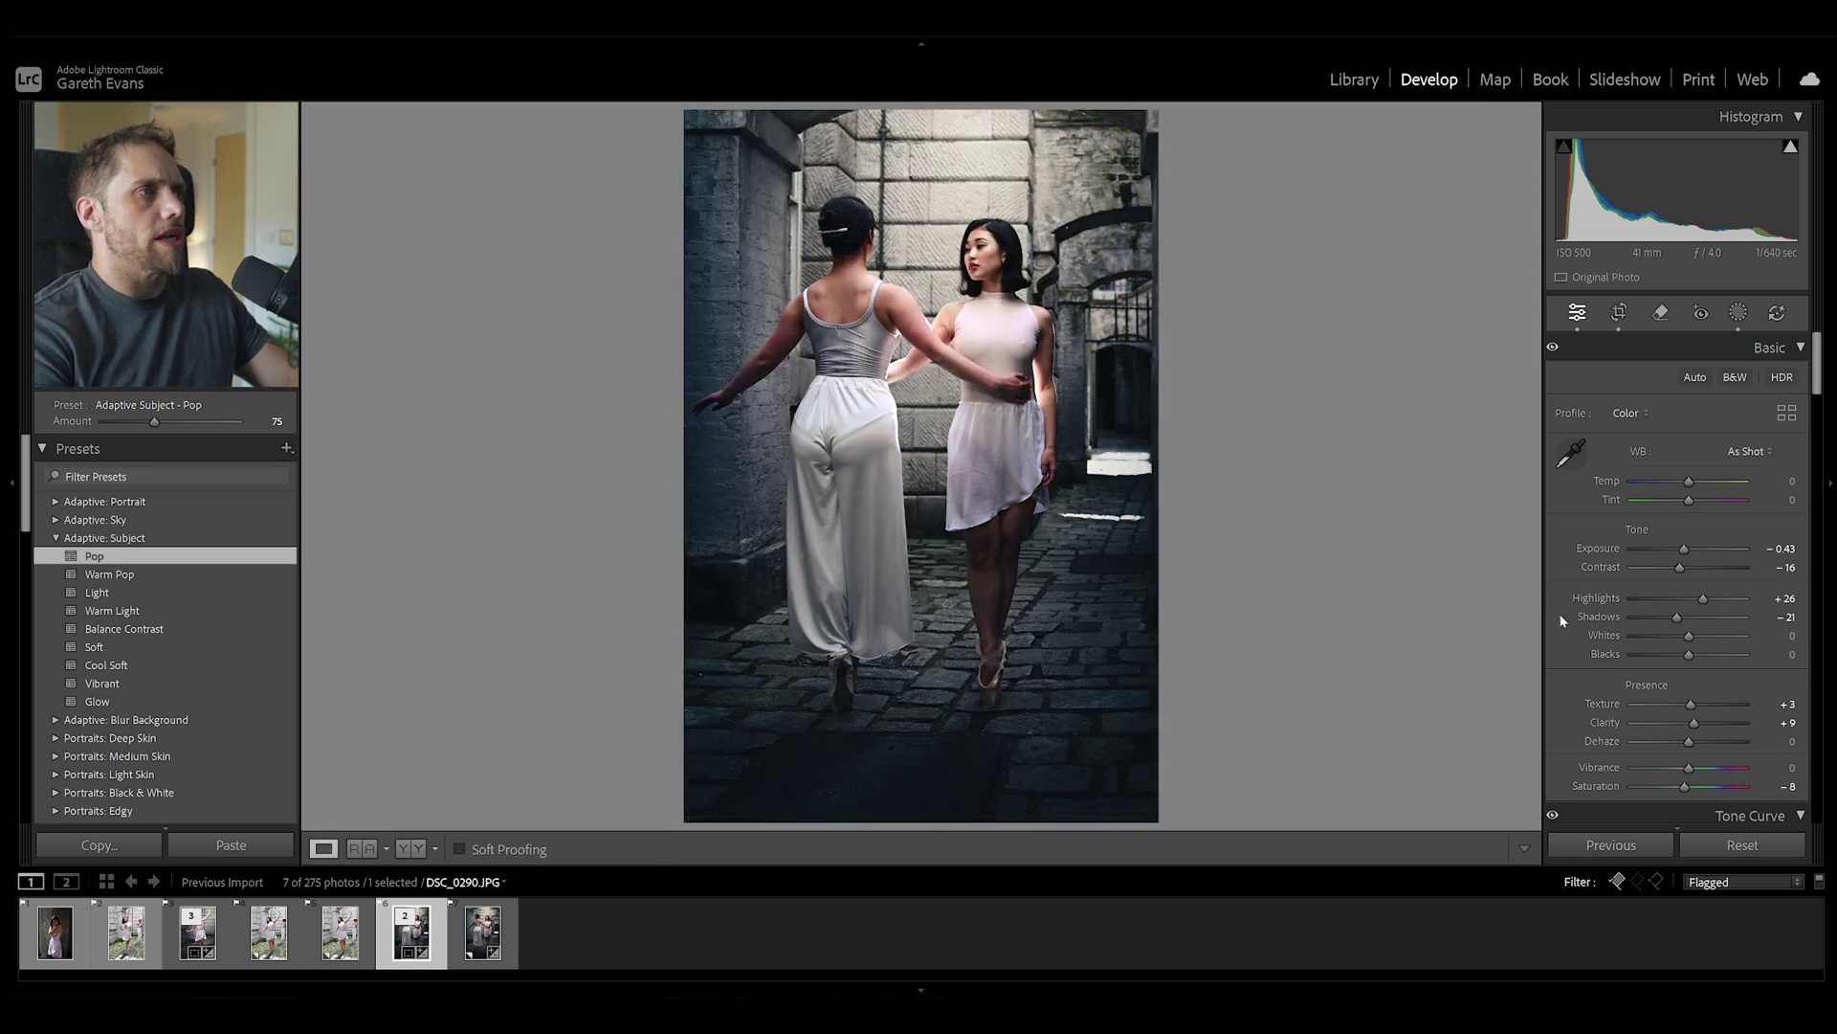
pyautogui.press('\\')
pyautogui.press('\\')
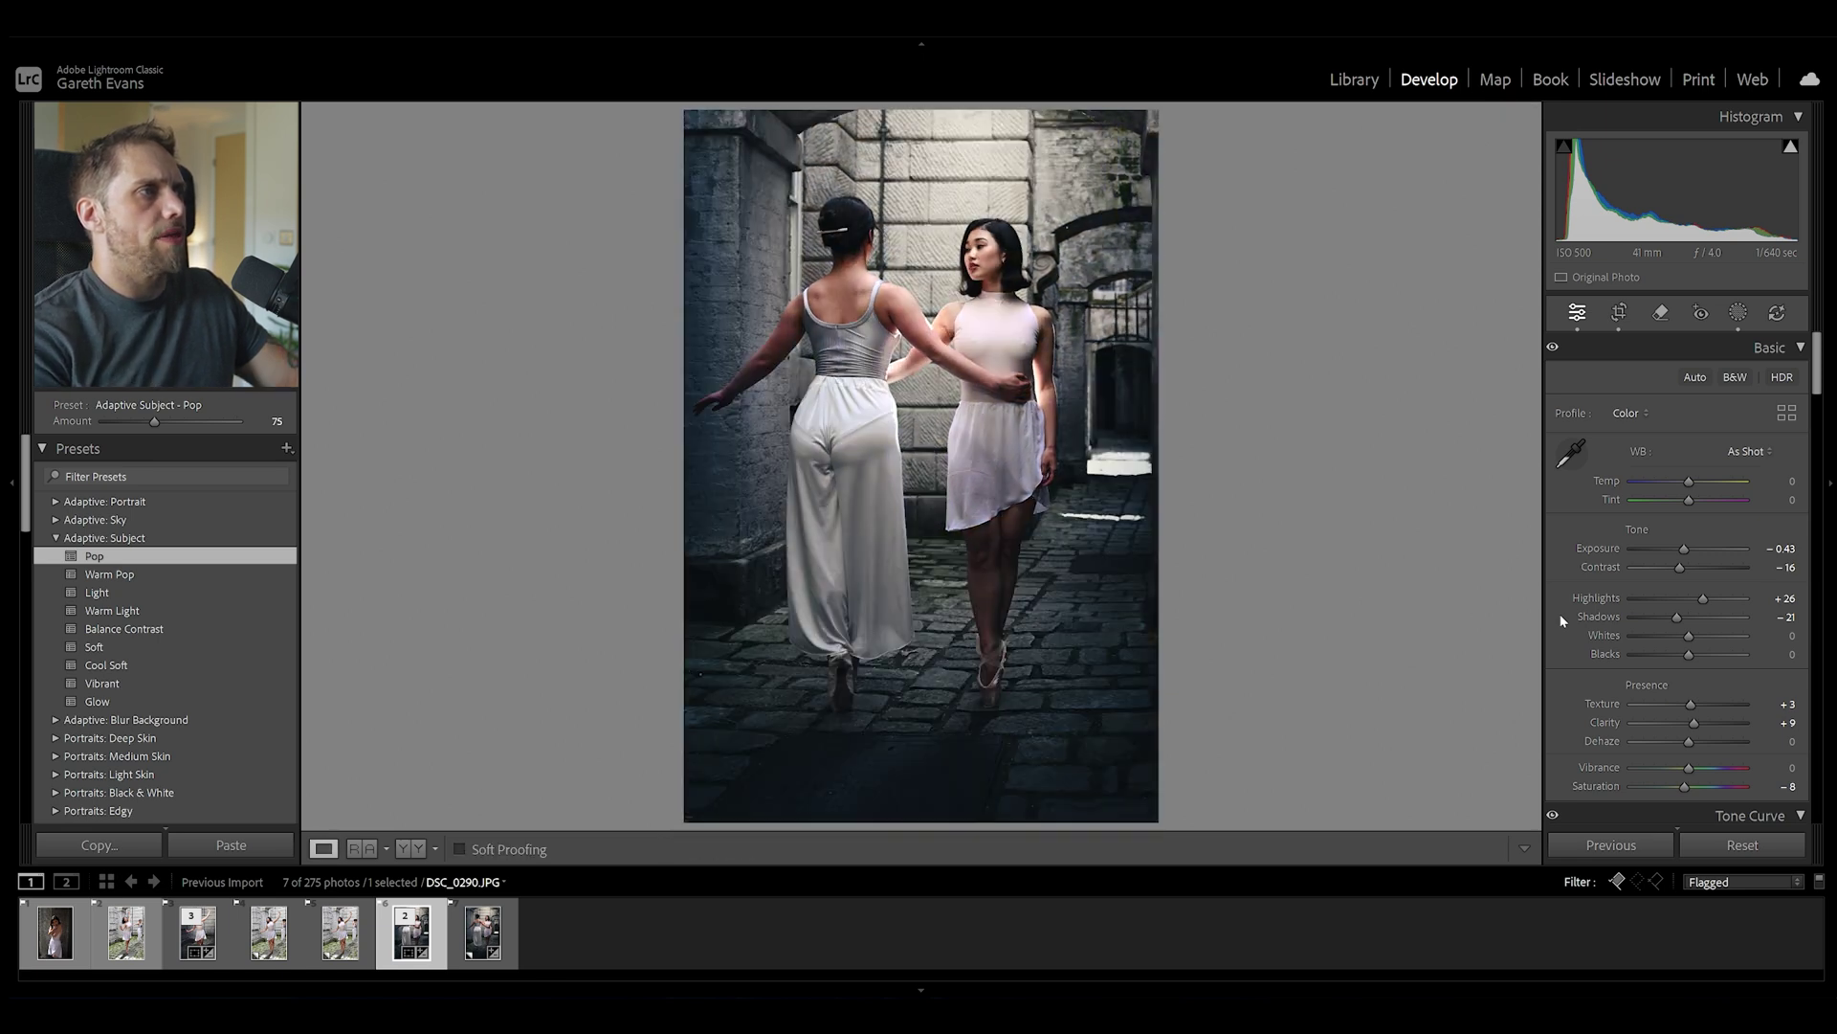
pyautogui.press('\\')
pyautogui.press('\\')
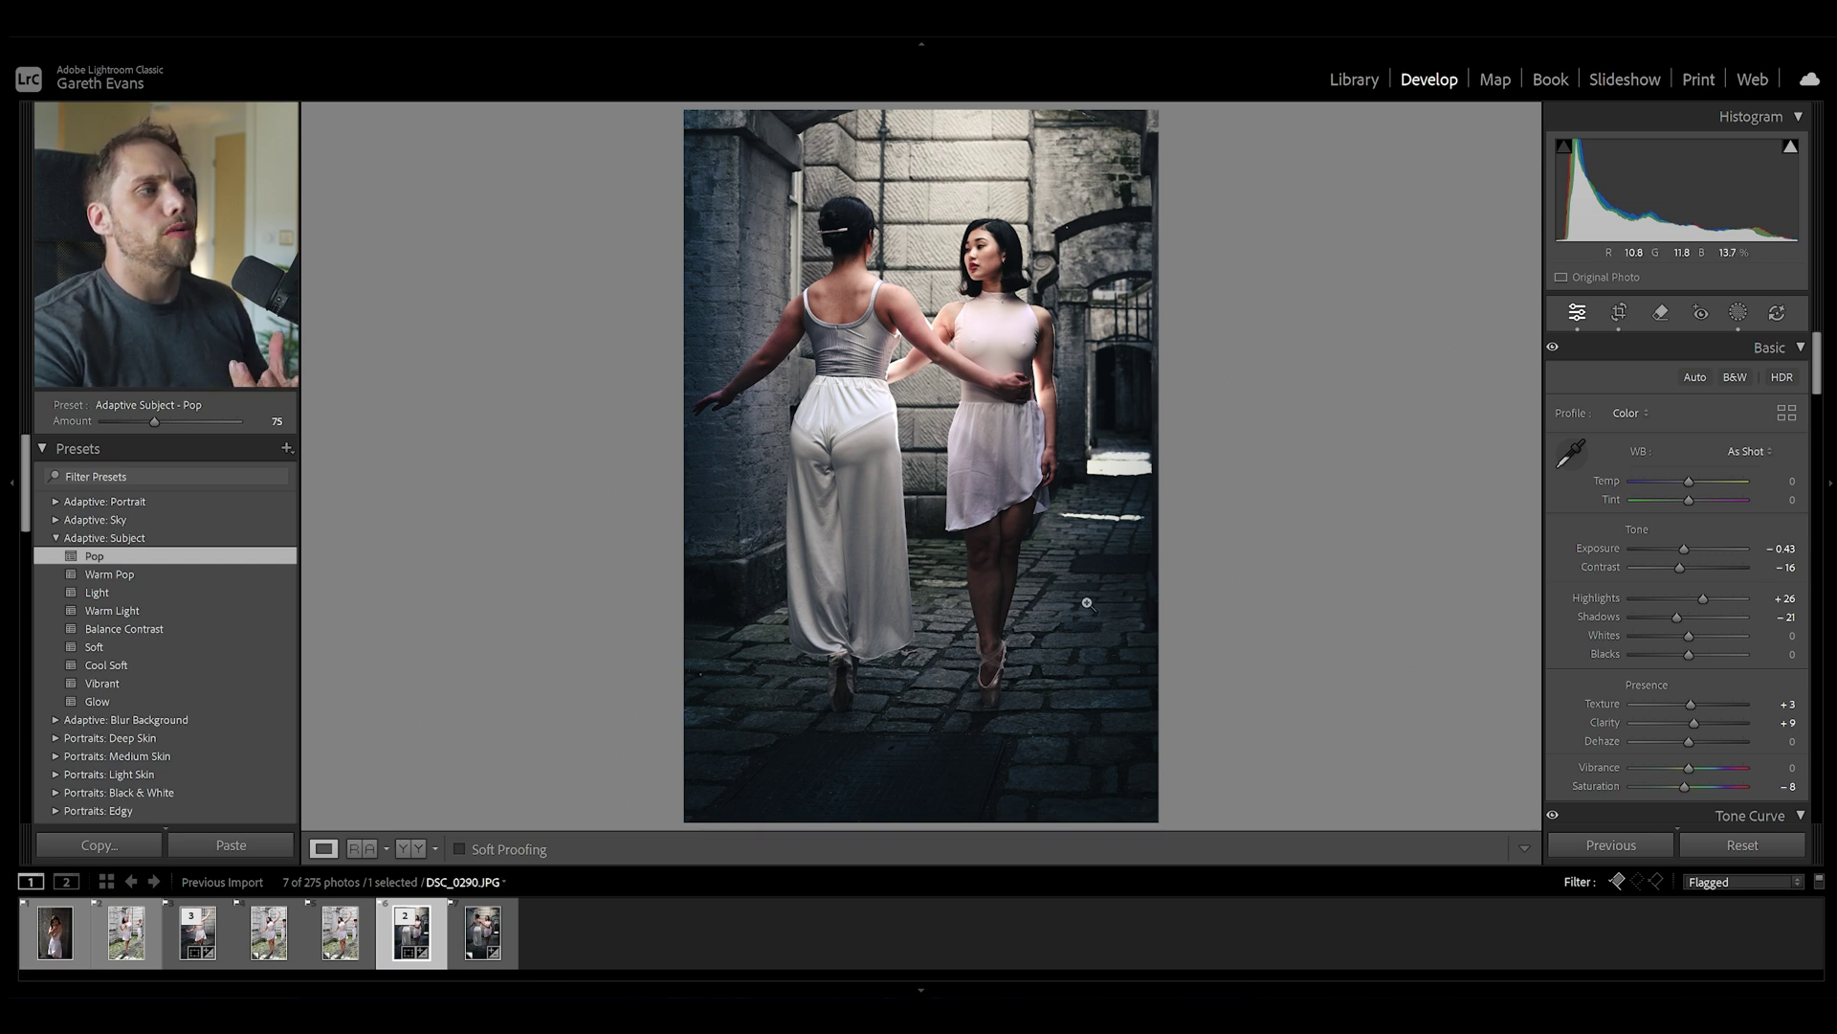
# Step: Hide and show Mask 1 to review its effect on the photo, then leave masking
pyautogui.click(1738, 312)
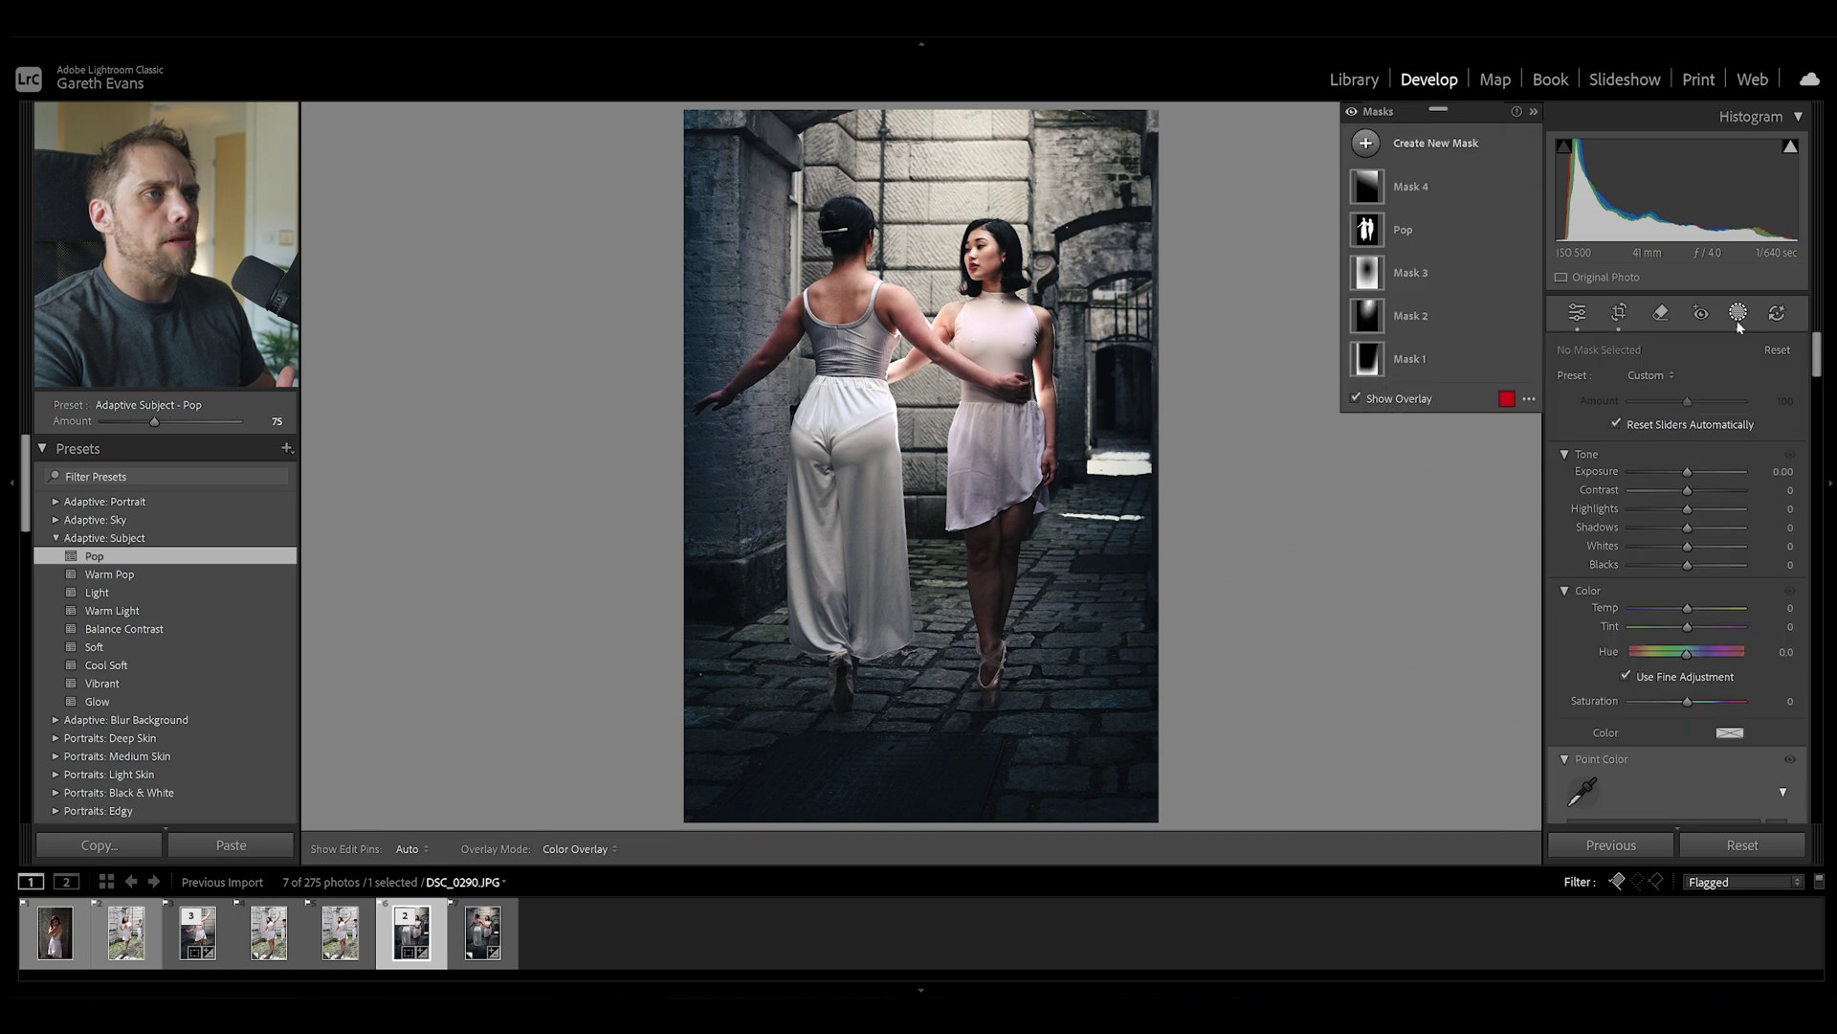
pyautogui.click(1527, 360)
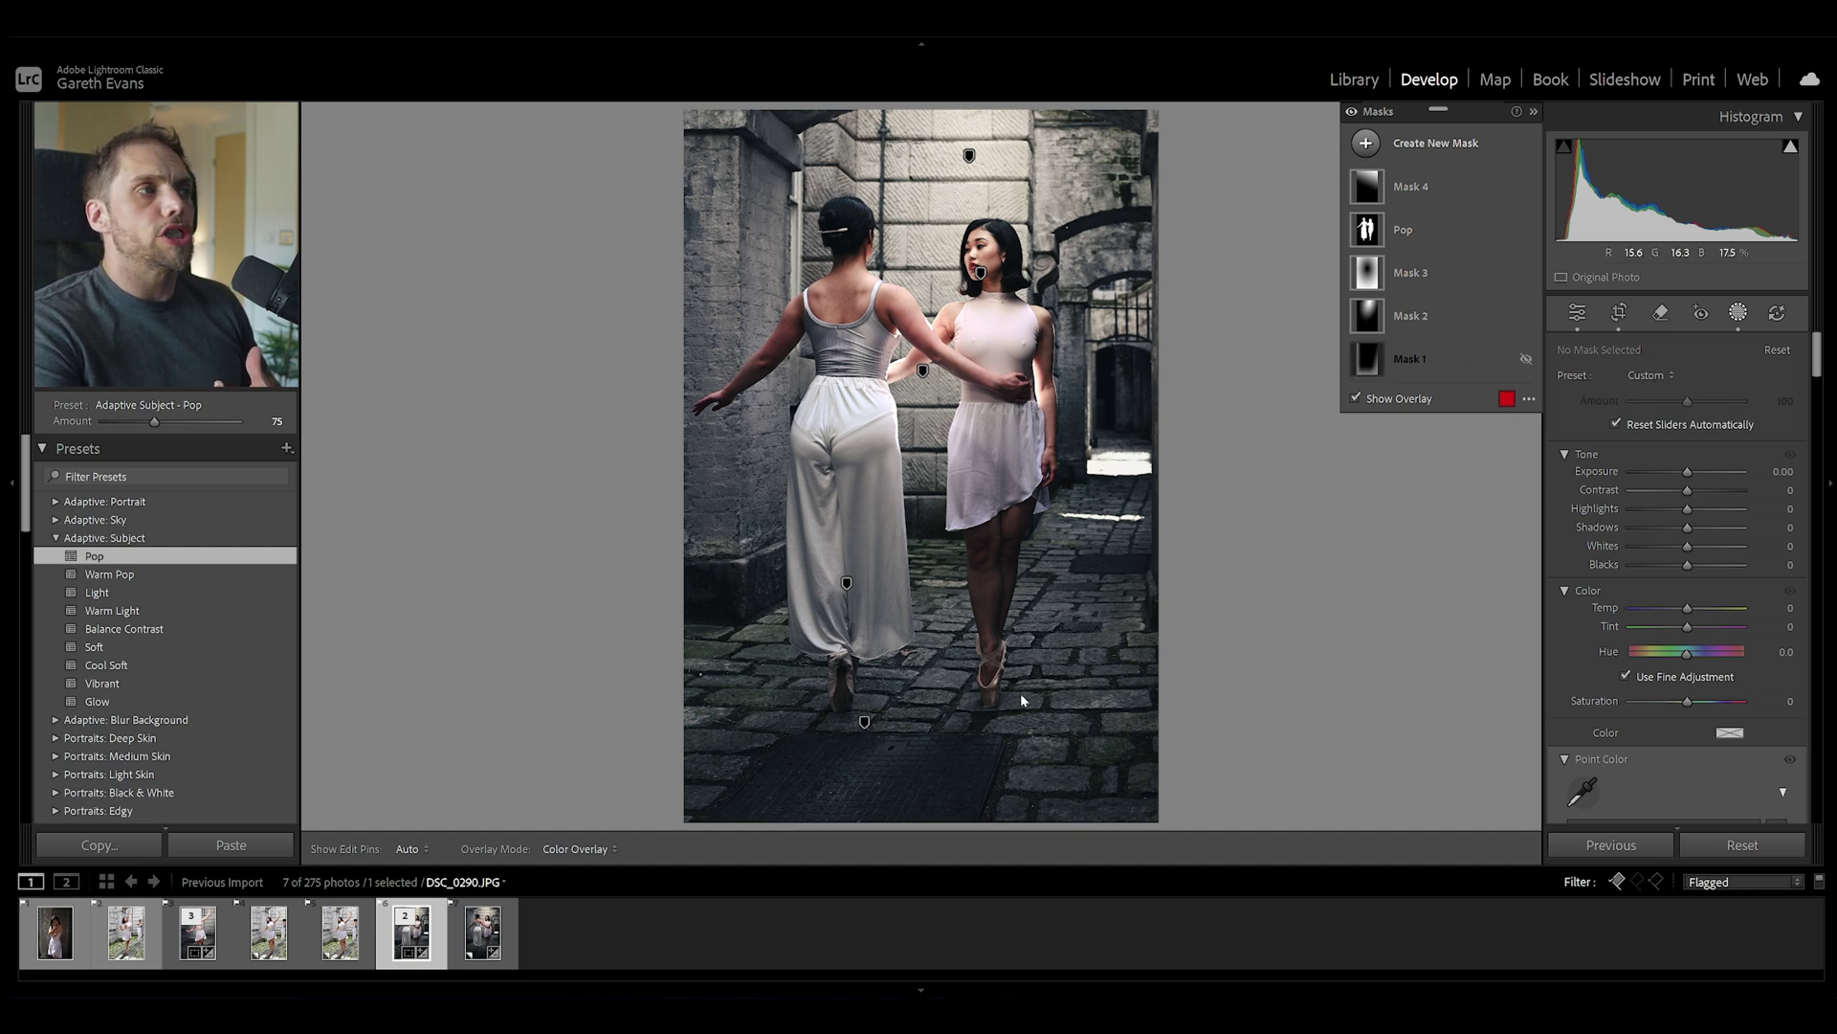
pyautogui.click(1526, 358)
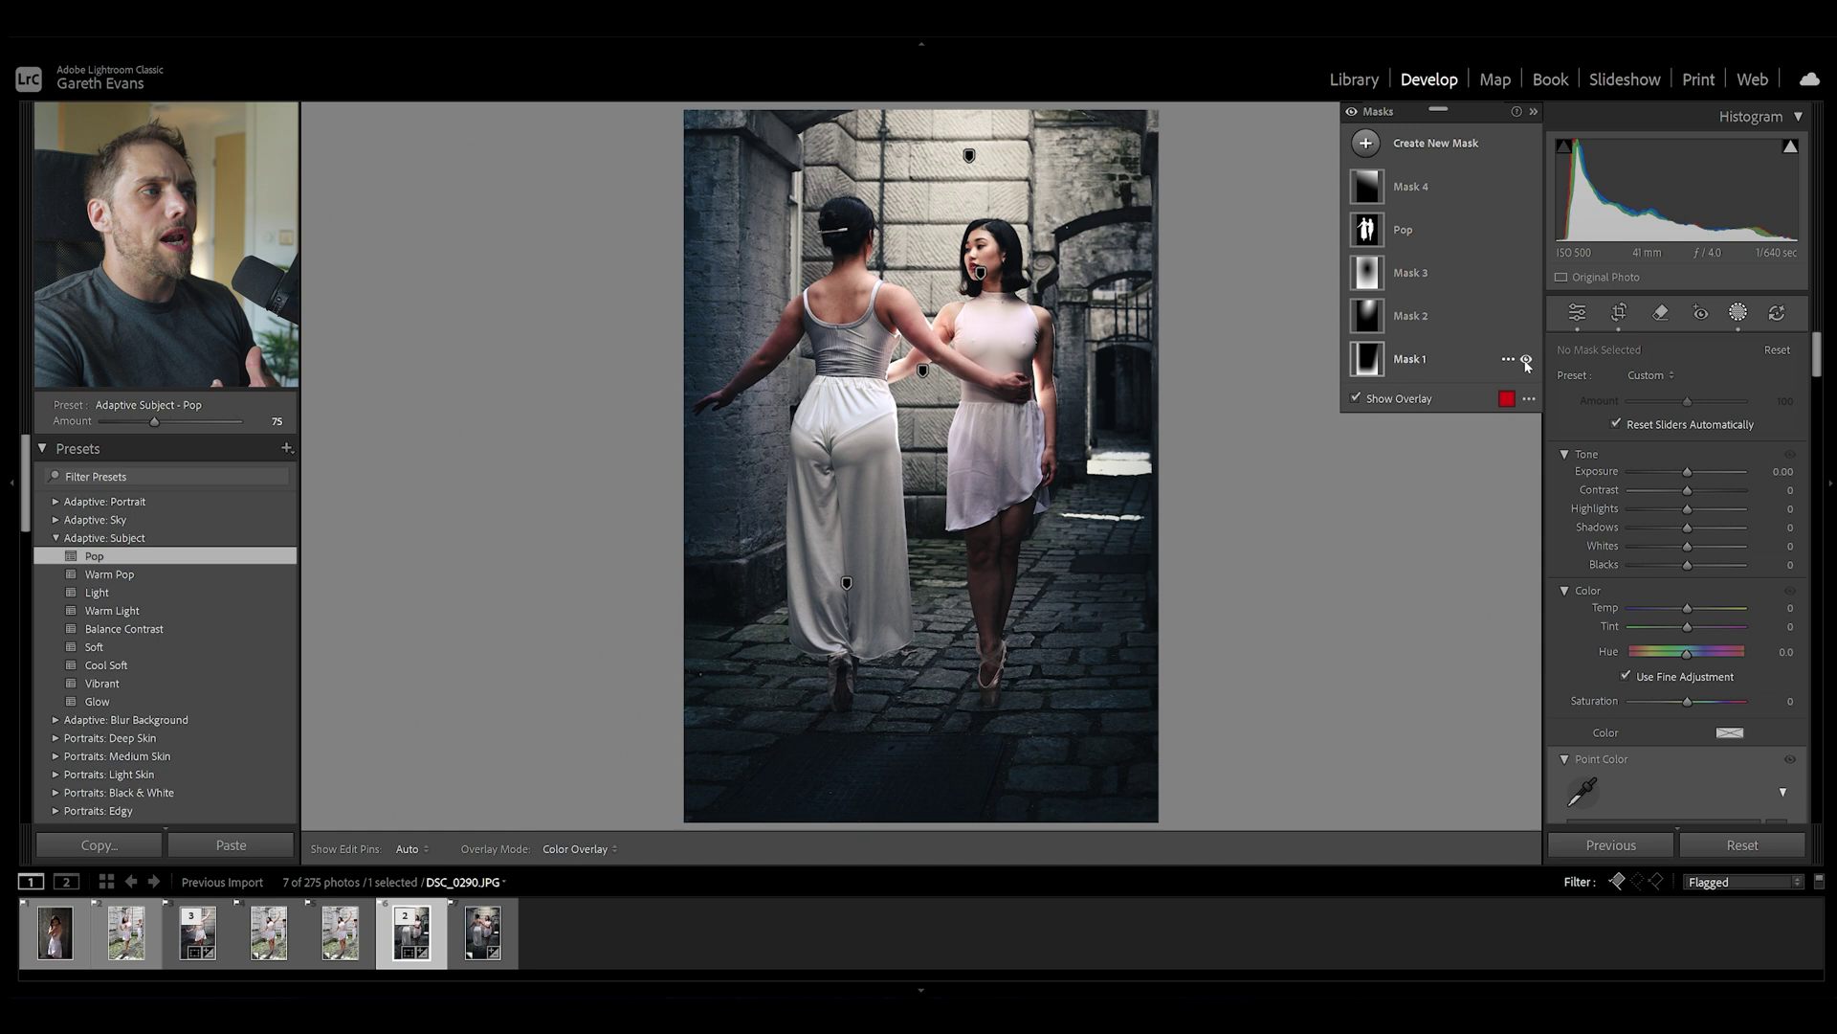
pyautogui.click(1592, 312)
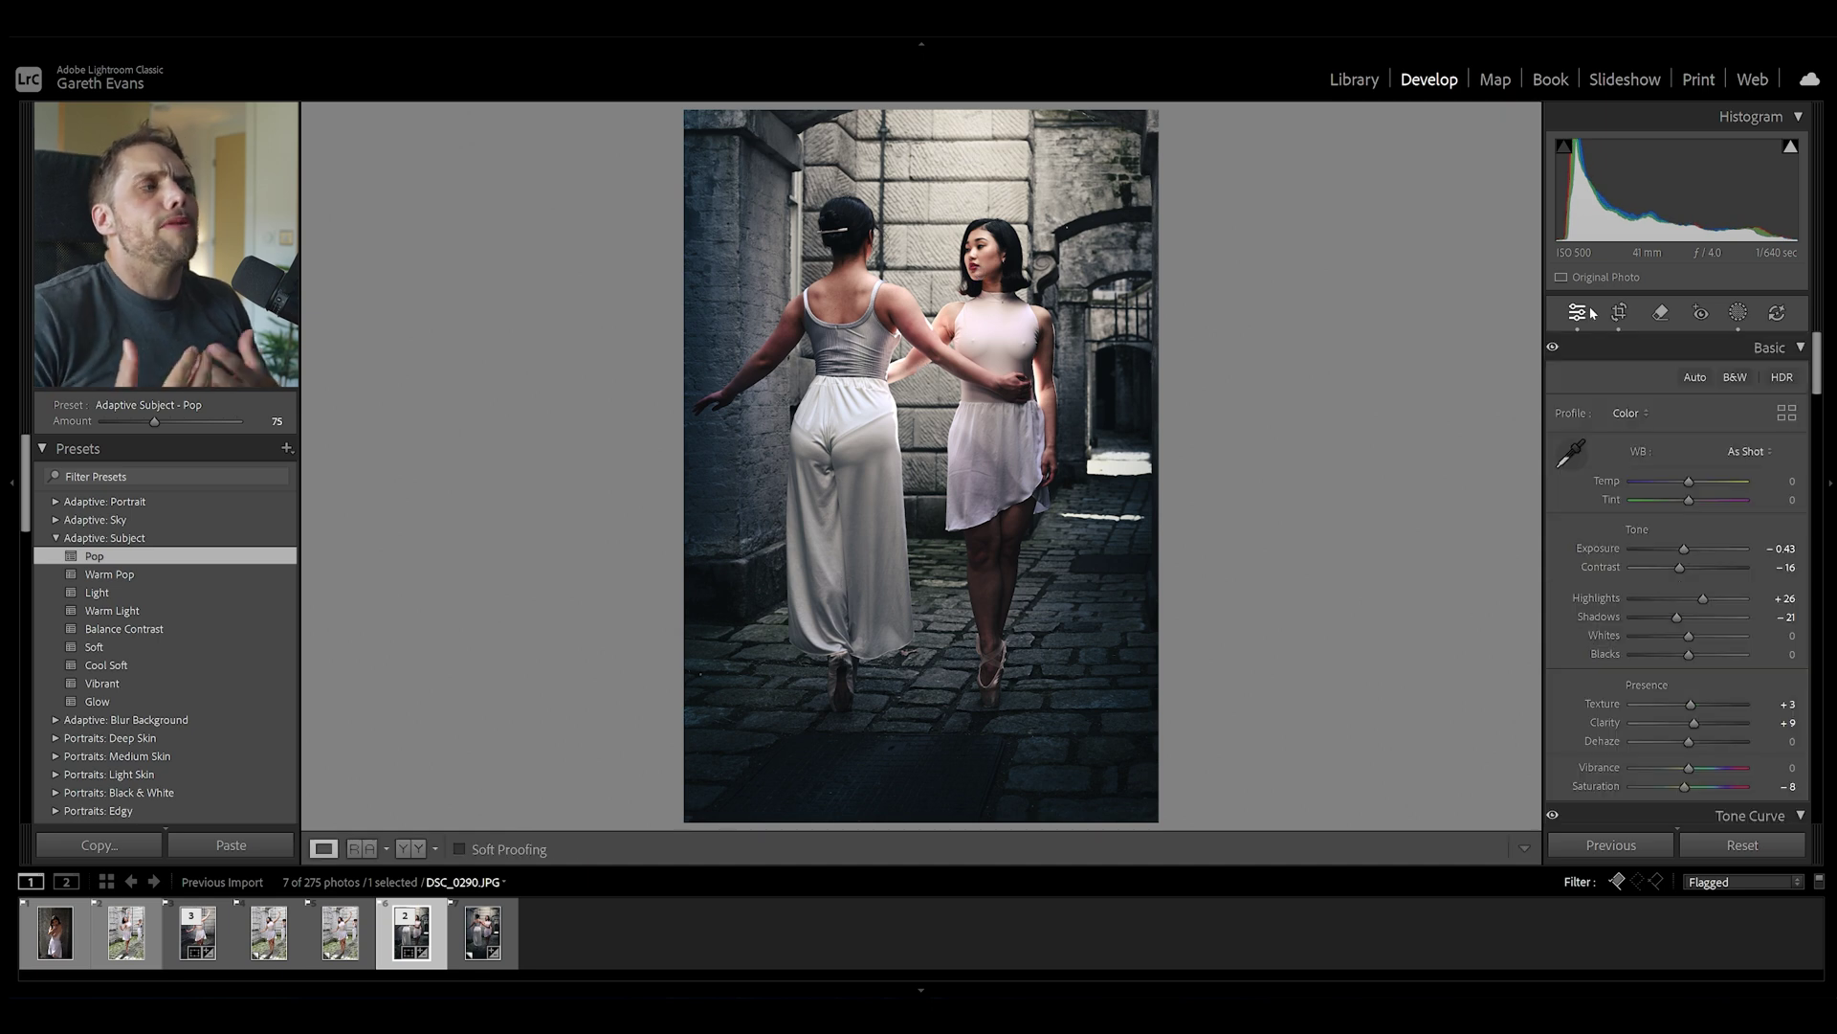